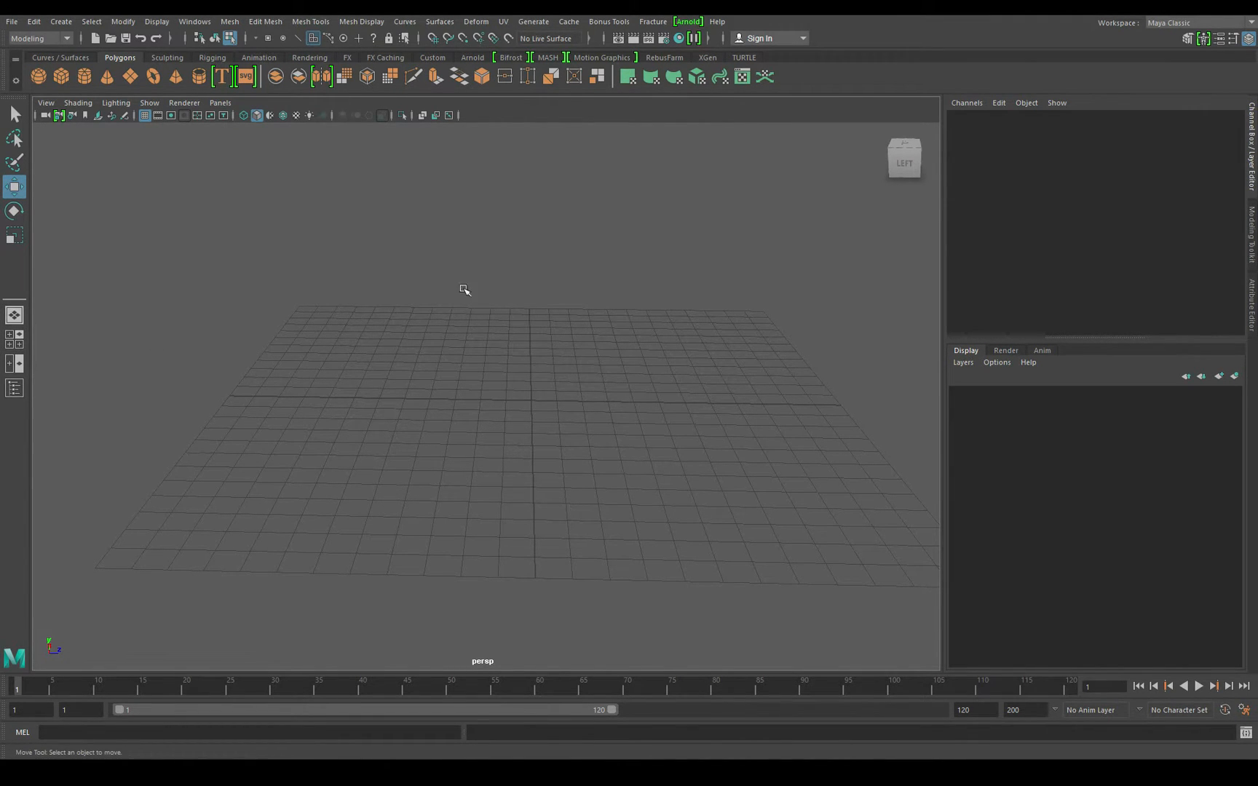
# Step: Preview the four-view layout and the side-by-side front and perspective layout
pyautogui.keyDown('alt'); pyautogui.moveTo(604, 351); pyautogui.dragTo(558, 355); pyautogui.keyUp('alt')
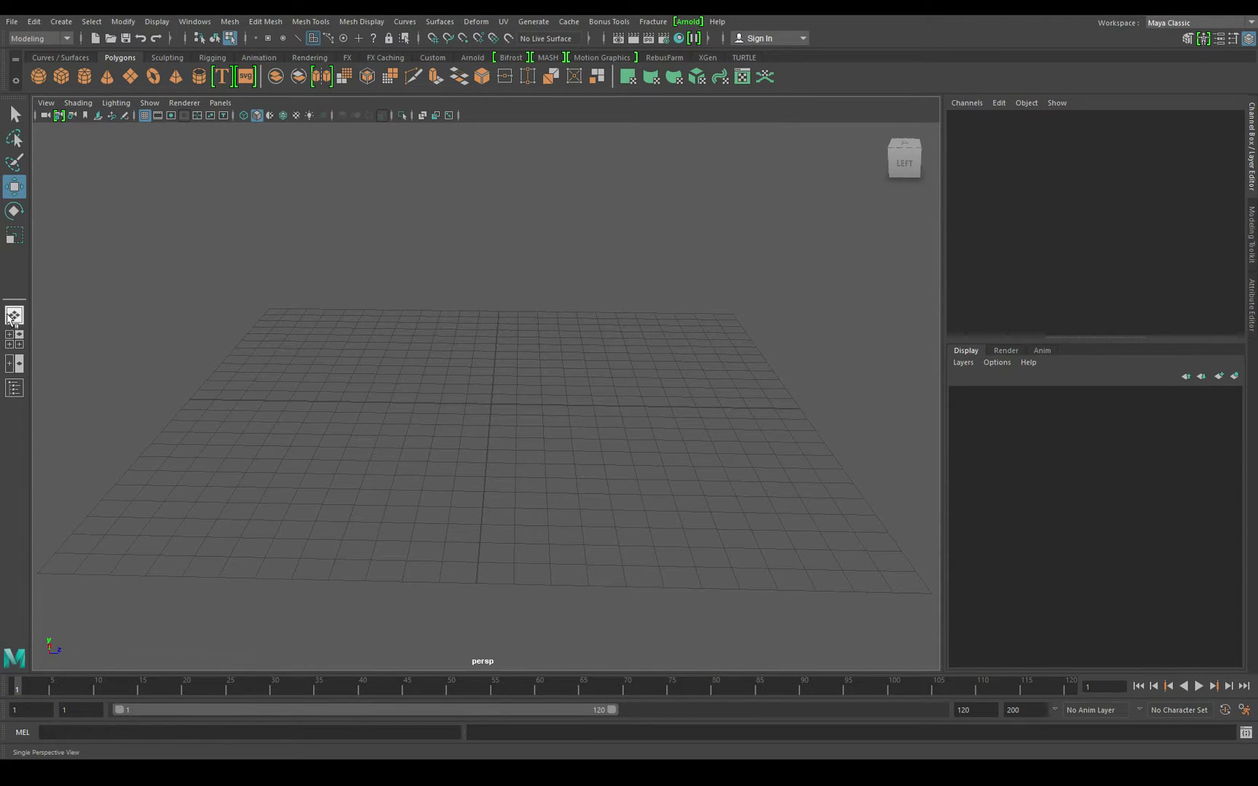
pyautogui.click(10, 339)
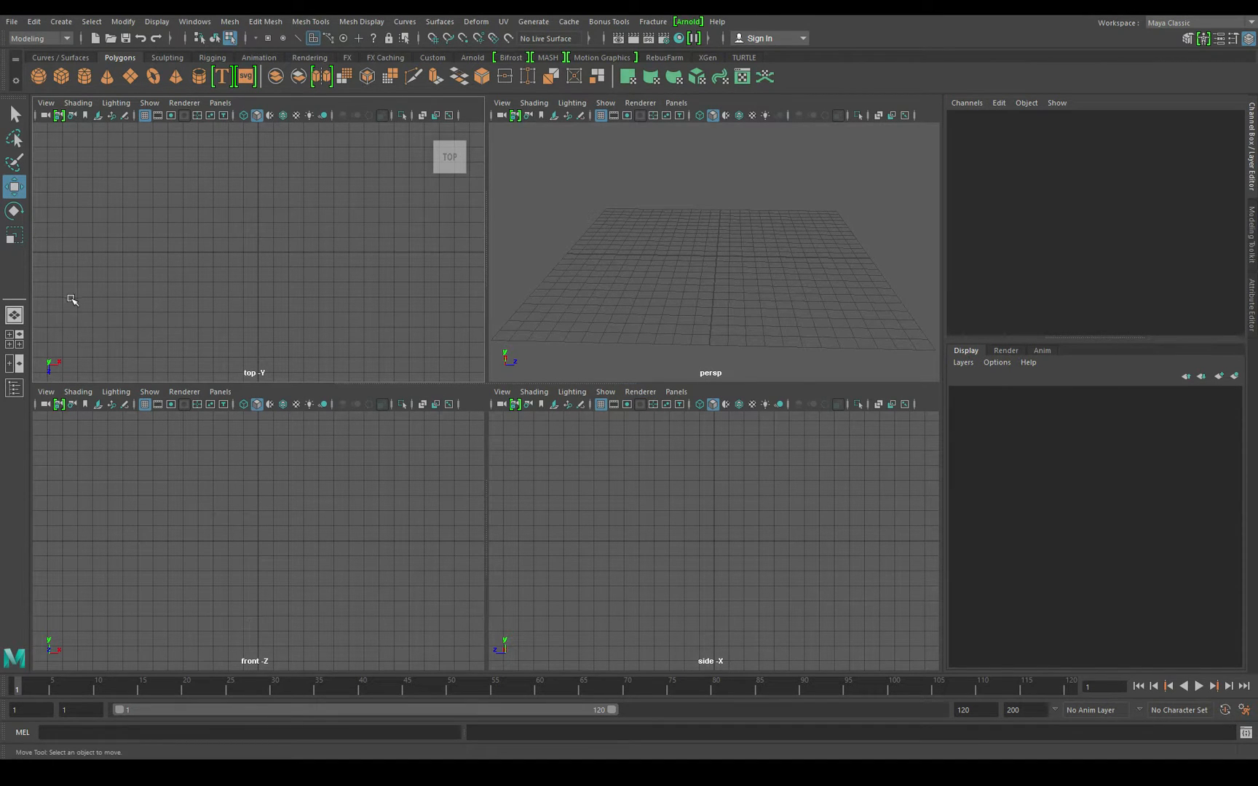
pyautogui.click(14, 363)
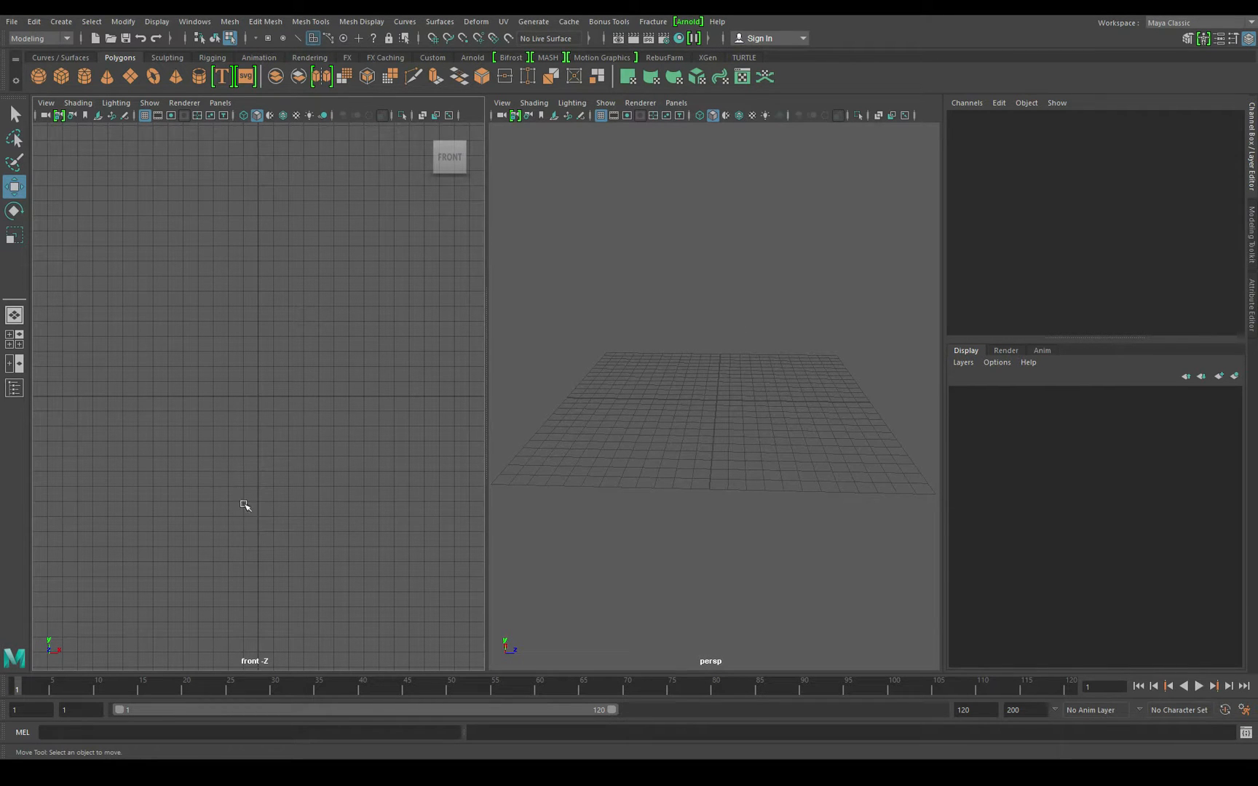
# Step: Show the Outliner beside a single perspective view, undock it as a floating window and close it
pyautogui.click(14, 389)
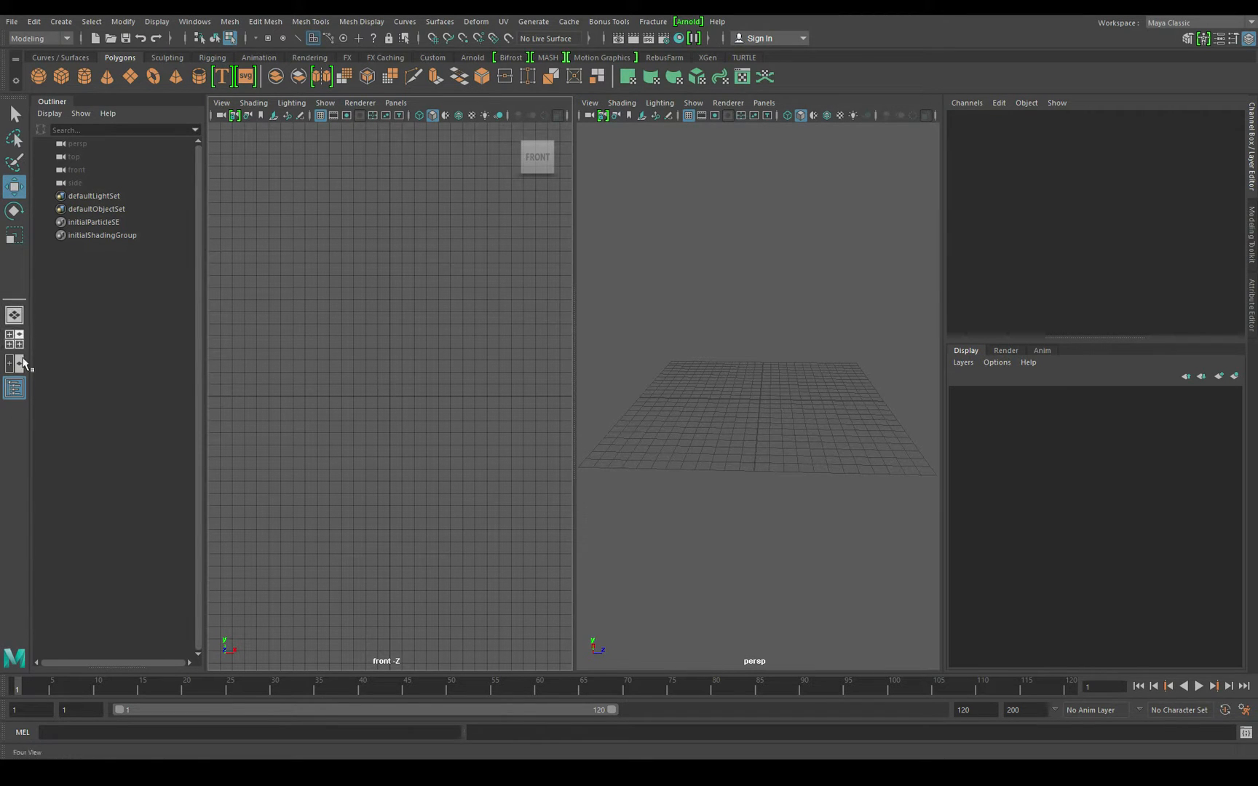
pyautogui.click(15, 314)
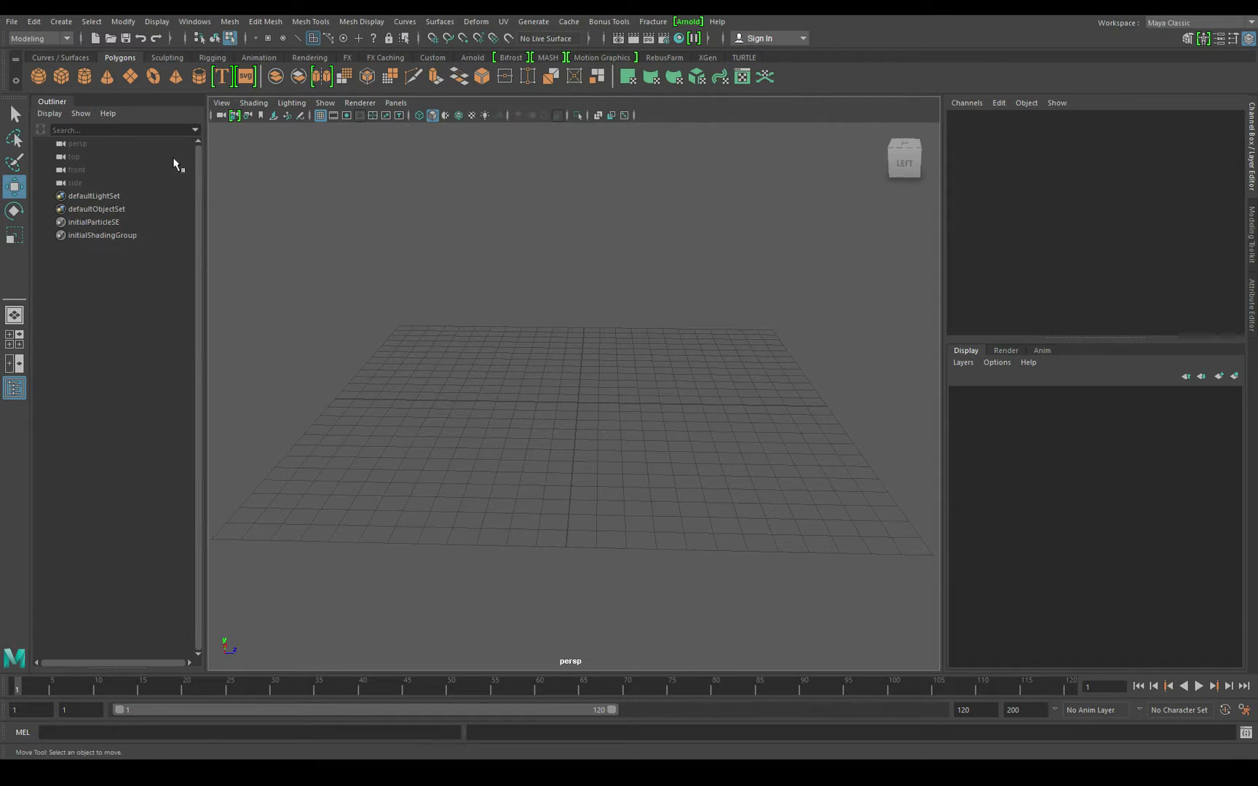
pyautogui.moveTo(49, 102); pyautogui.dragTo(216, 207)
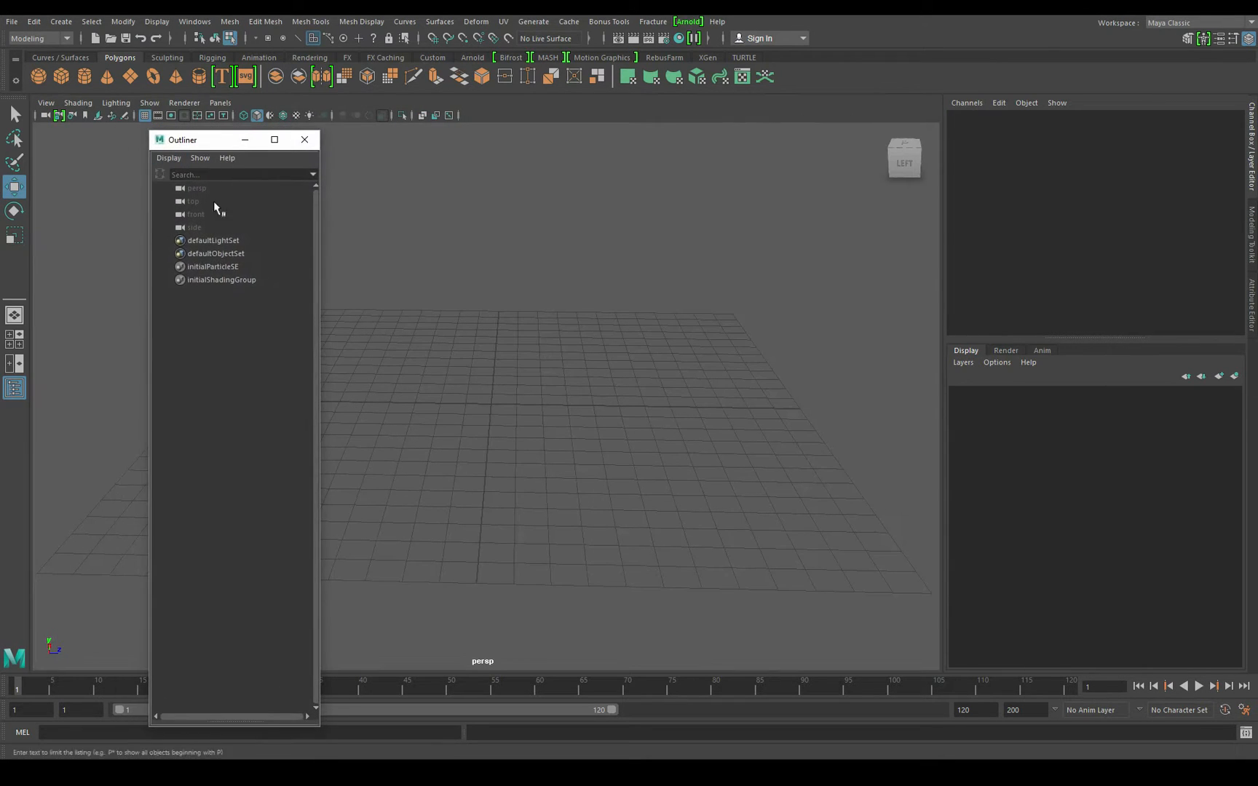
pyautogui.click(313, 147)
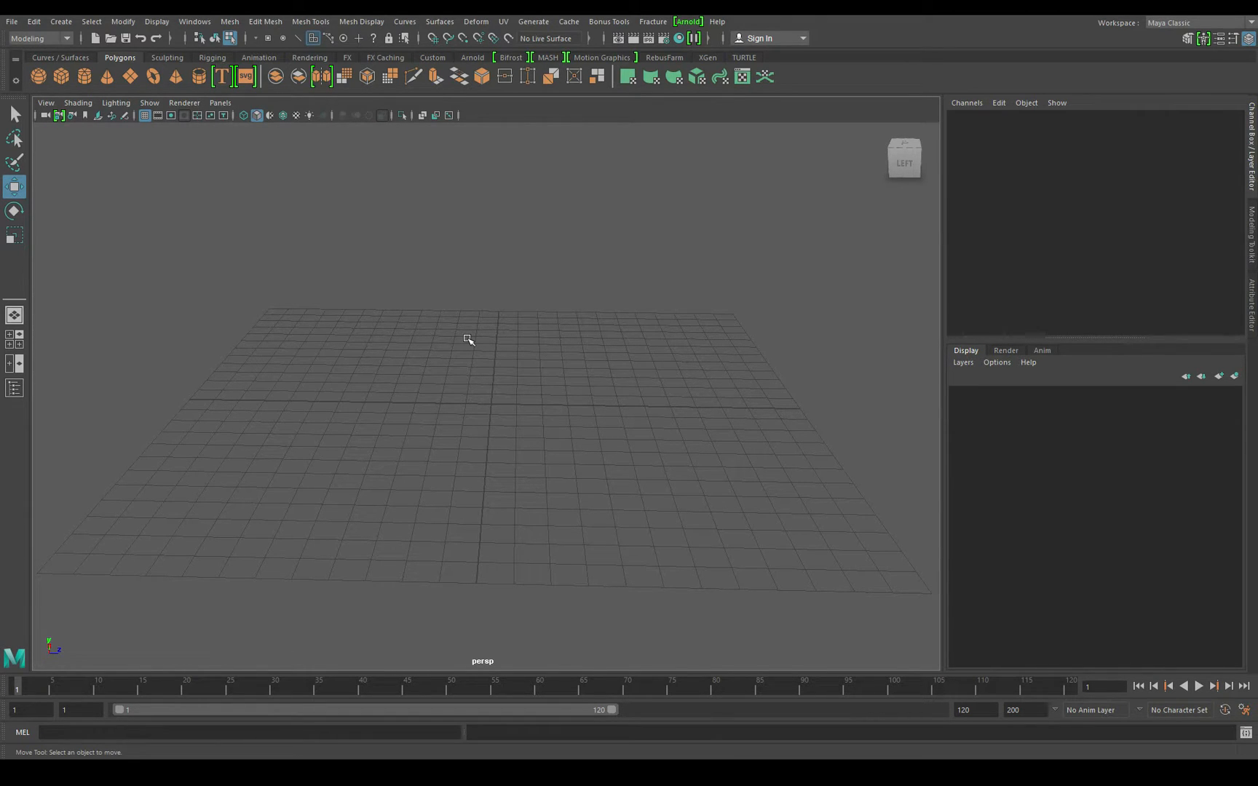
# Step: Toggle between the perspective view and the two-pane layout, and switch the workspace to the four-view layout
pyautogui.press('space')
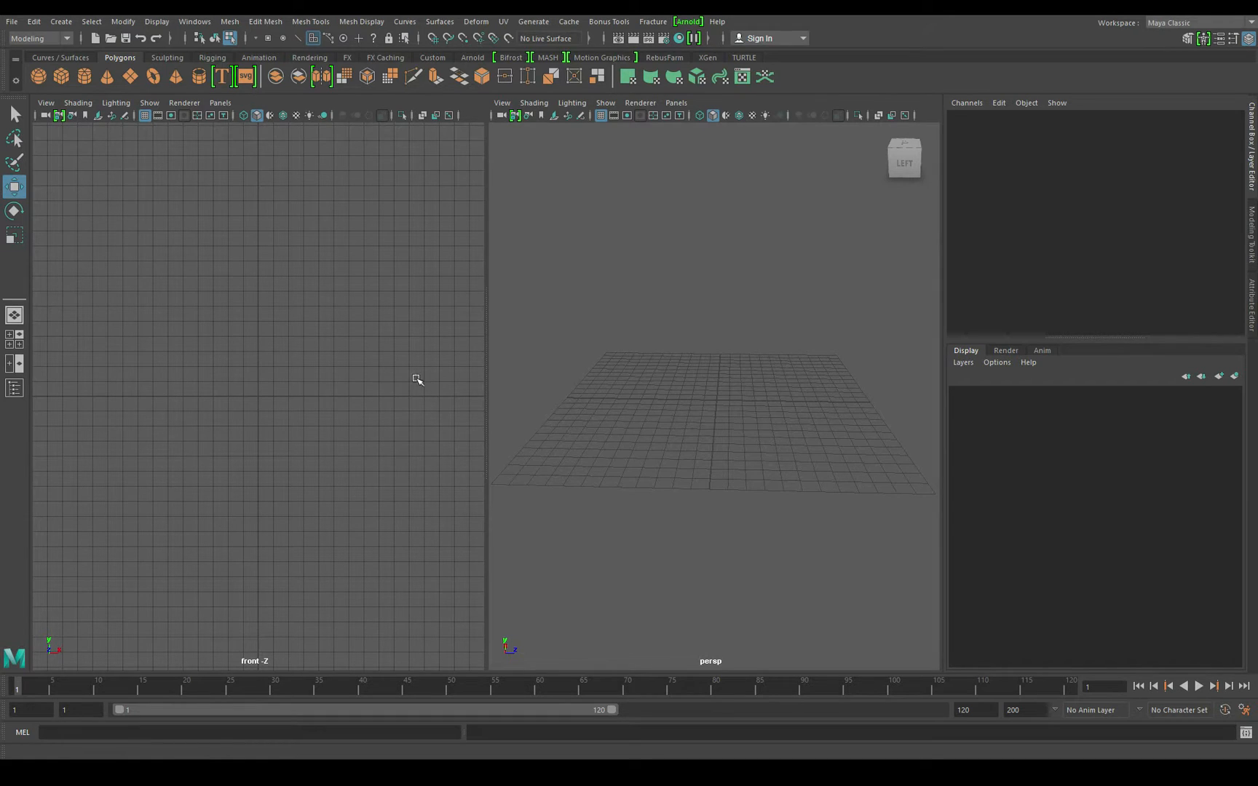
pyautogui.press('space')
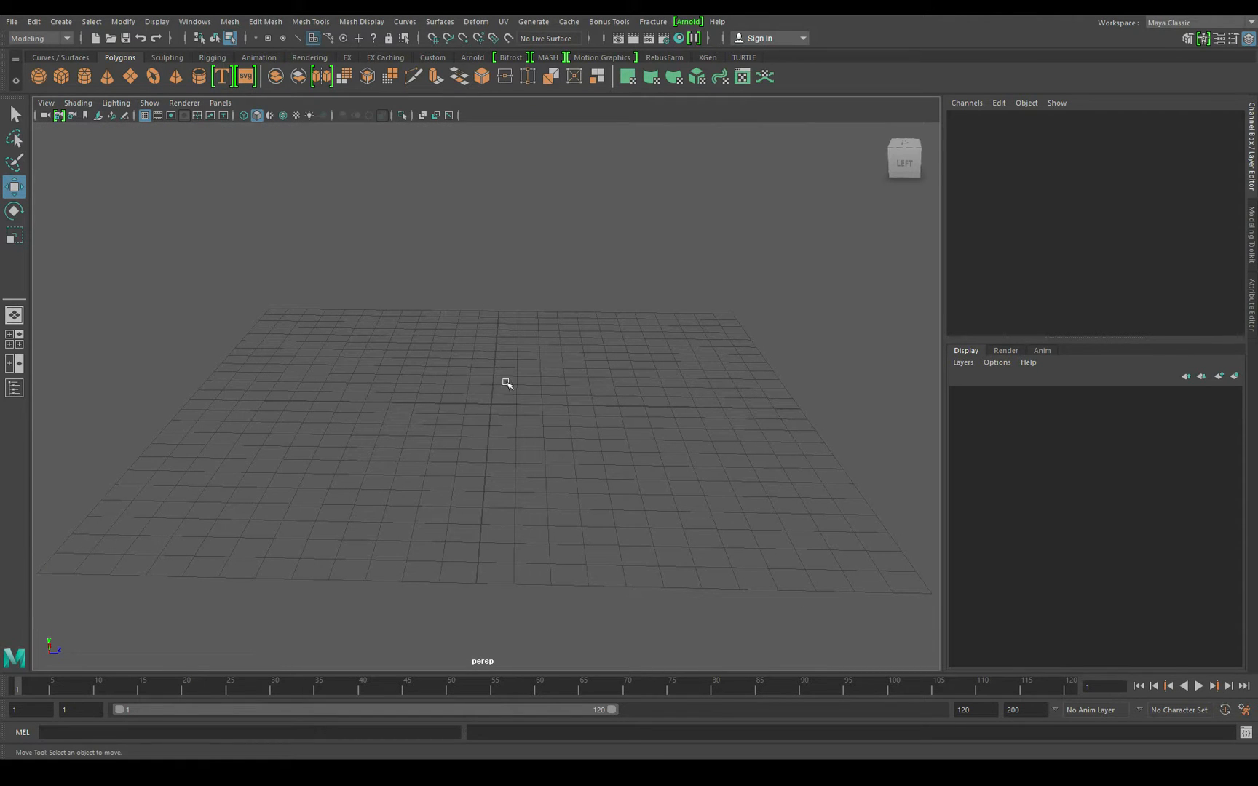
pyautogui.click(15, 339)
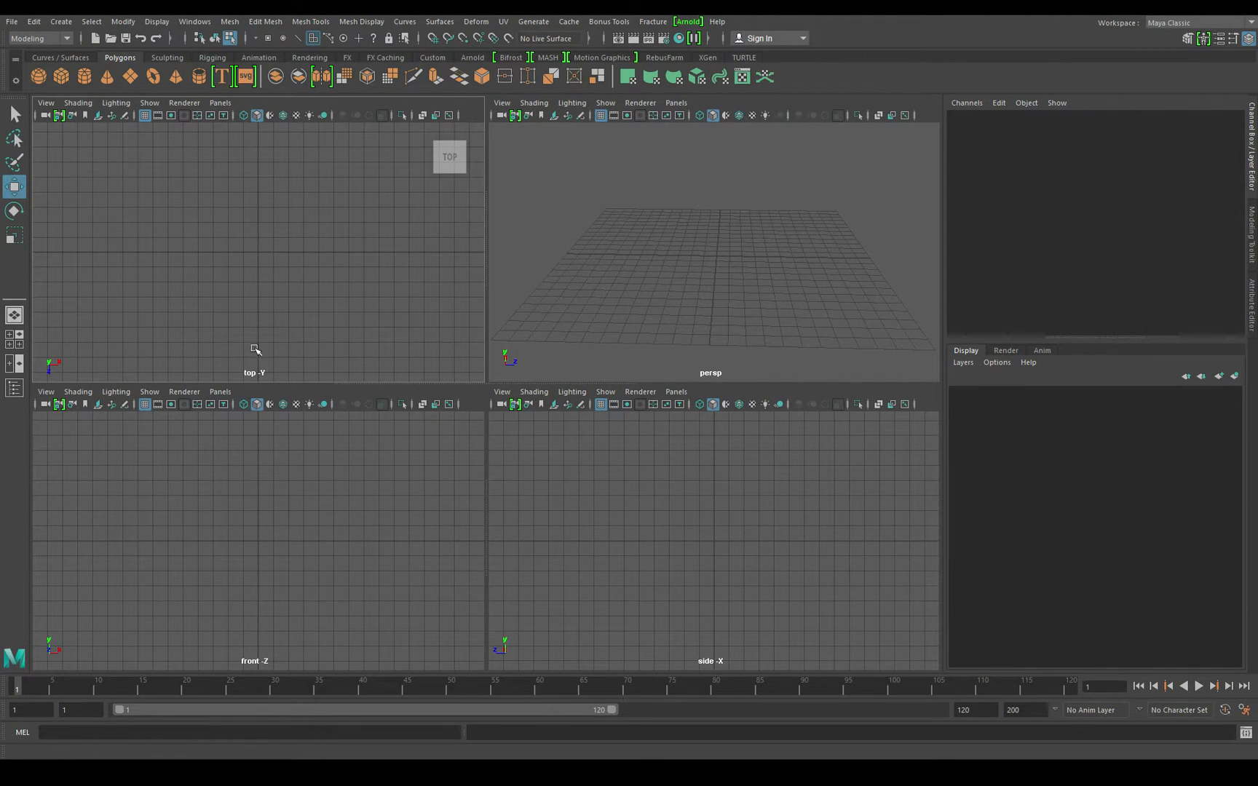
# Step: Maximize and restore the top, perspective, side and front viewports in turn
pyautogui.press('space')
pyautogui.press('space')
pyautogui.press('space')
pyautogui.press('space')
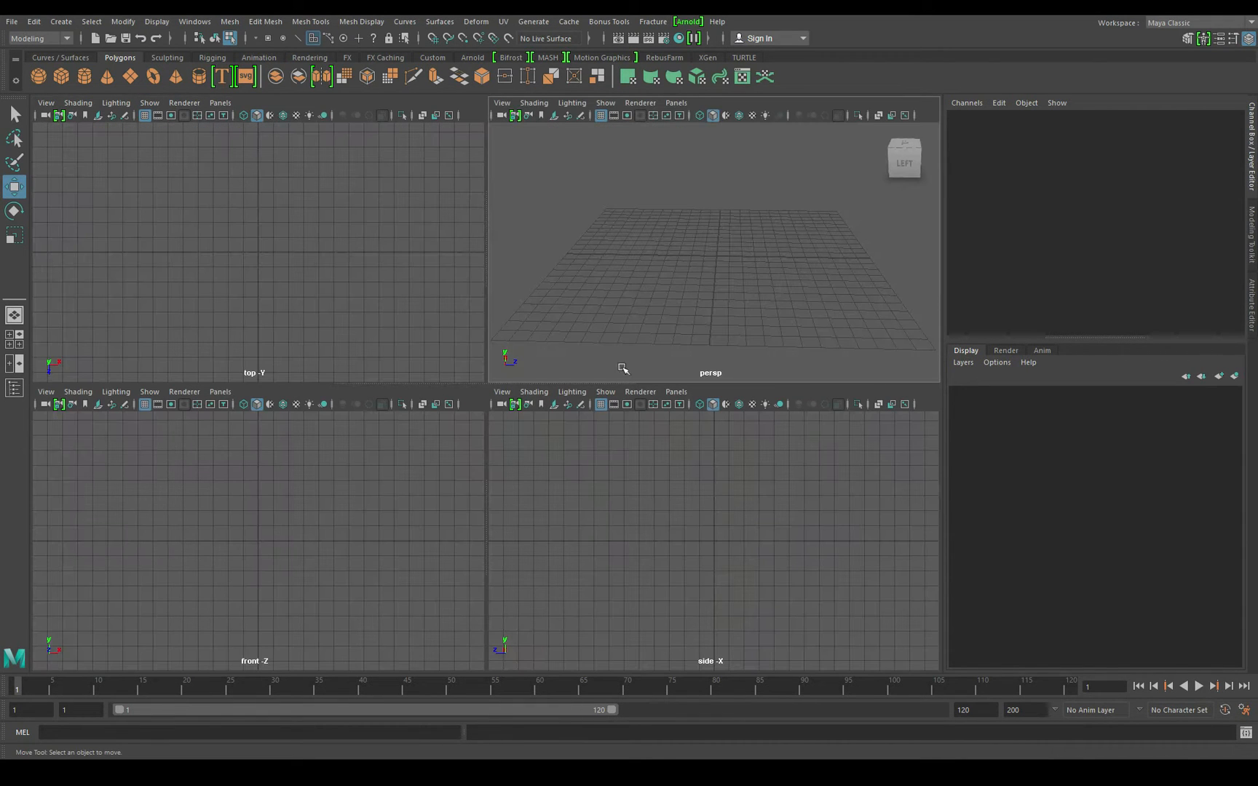
pyautogui.press('space')
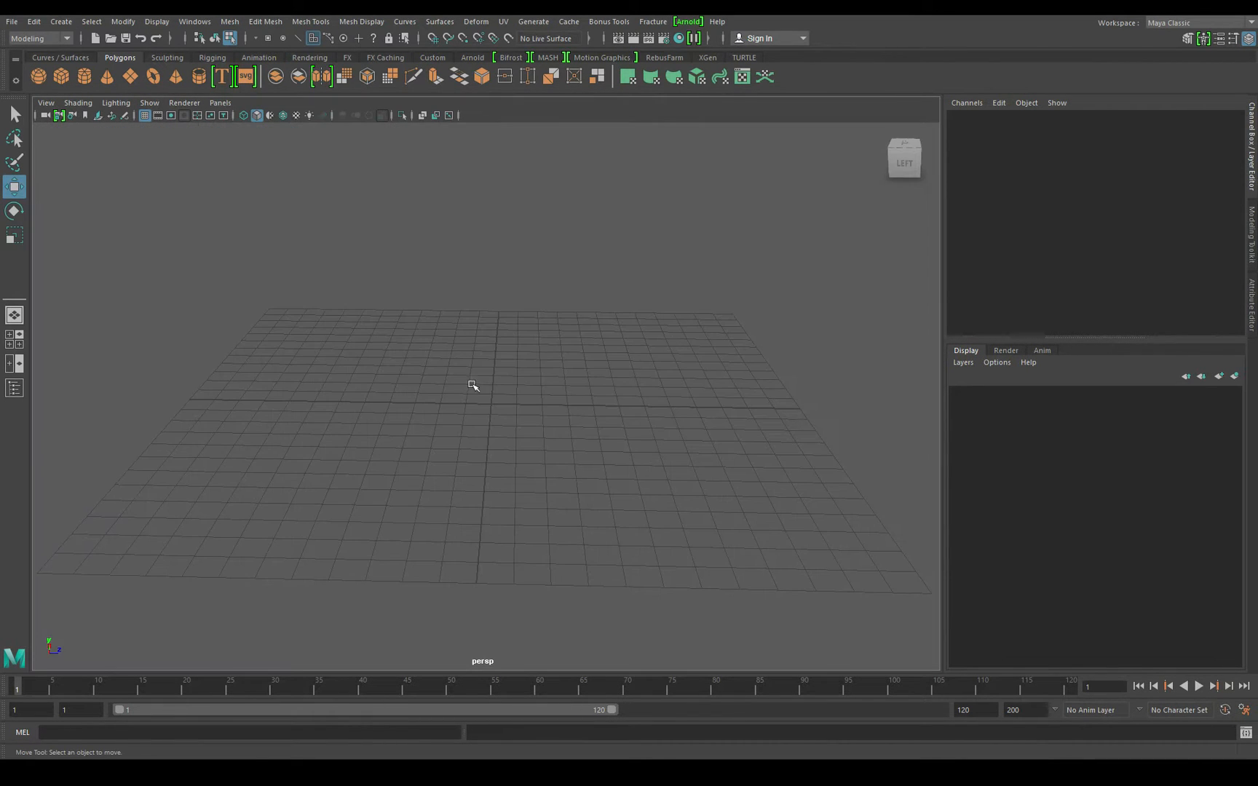
pyautogui.press('space')
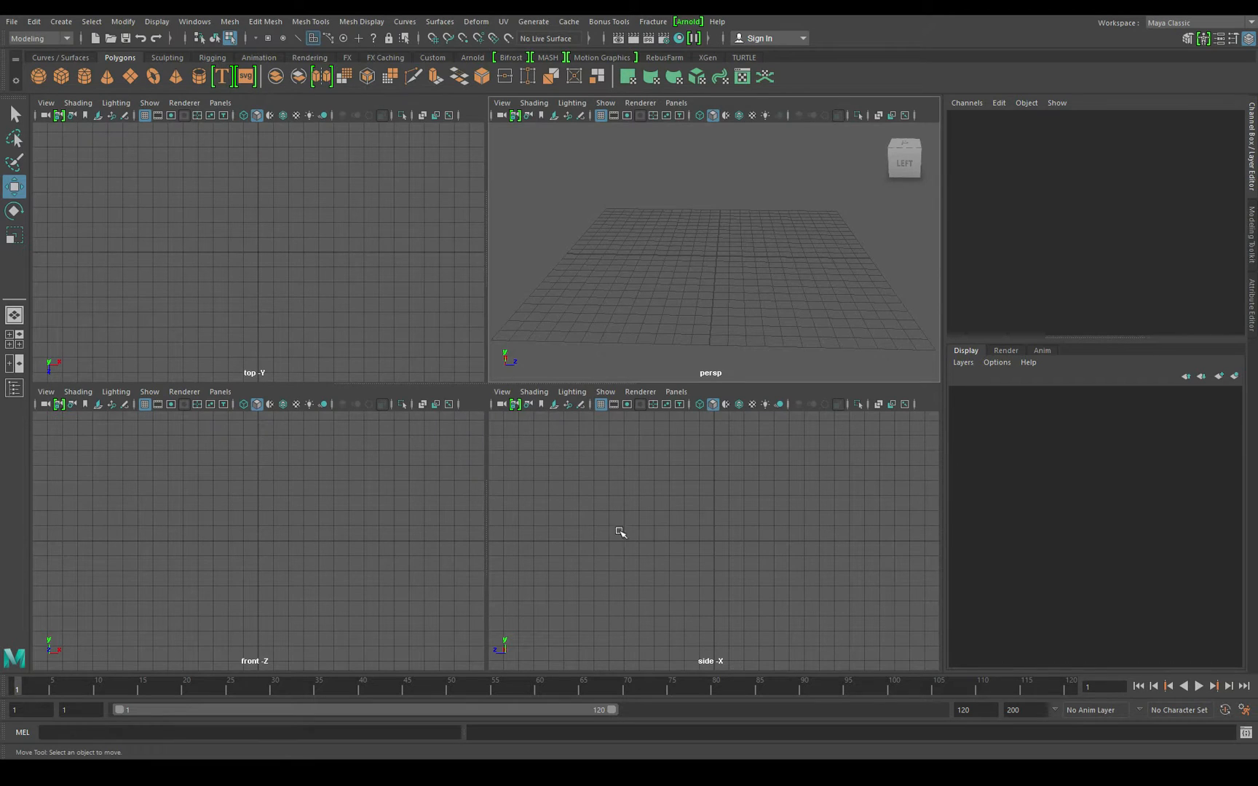
pyautogui.press('space')
pyautogui.press('space')
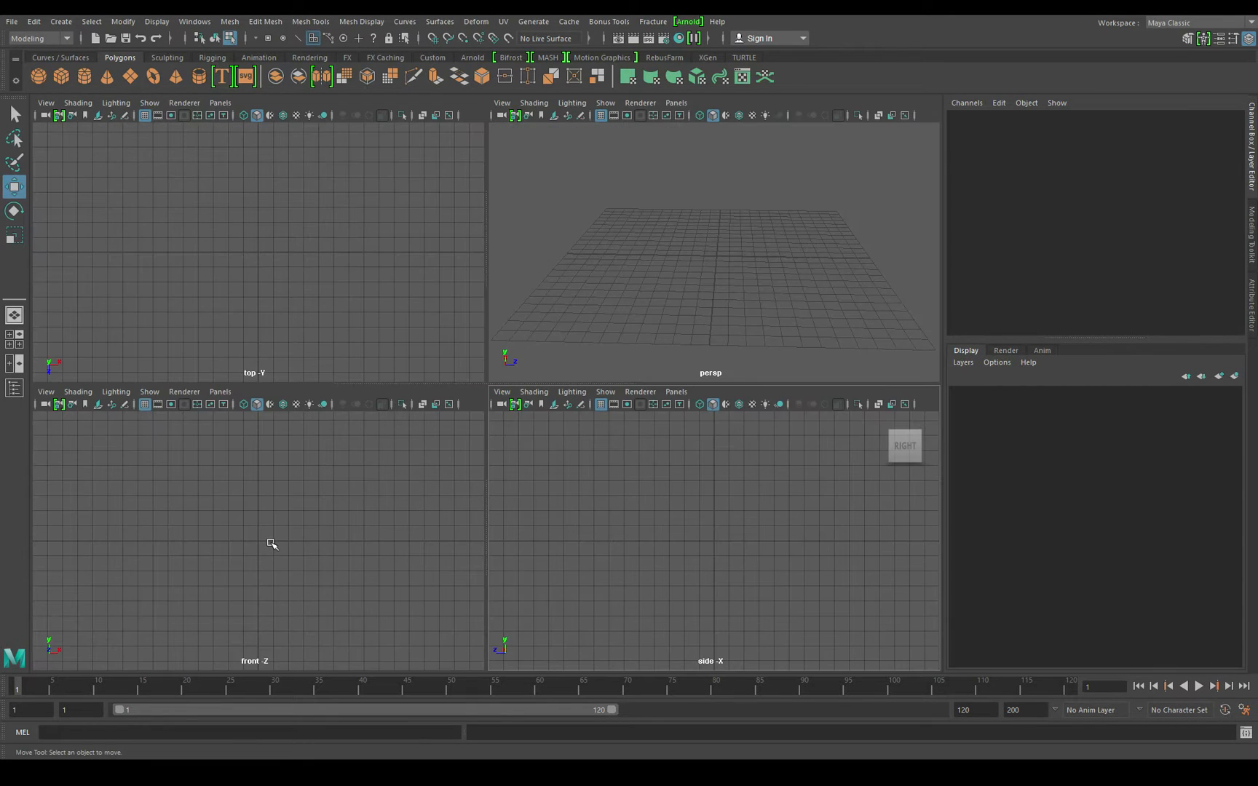
pyautogui.press('space')
pyautogui.press('space')
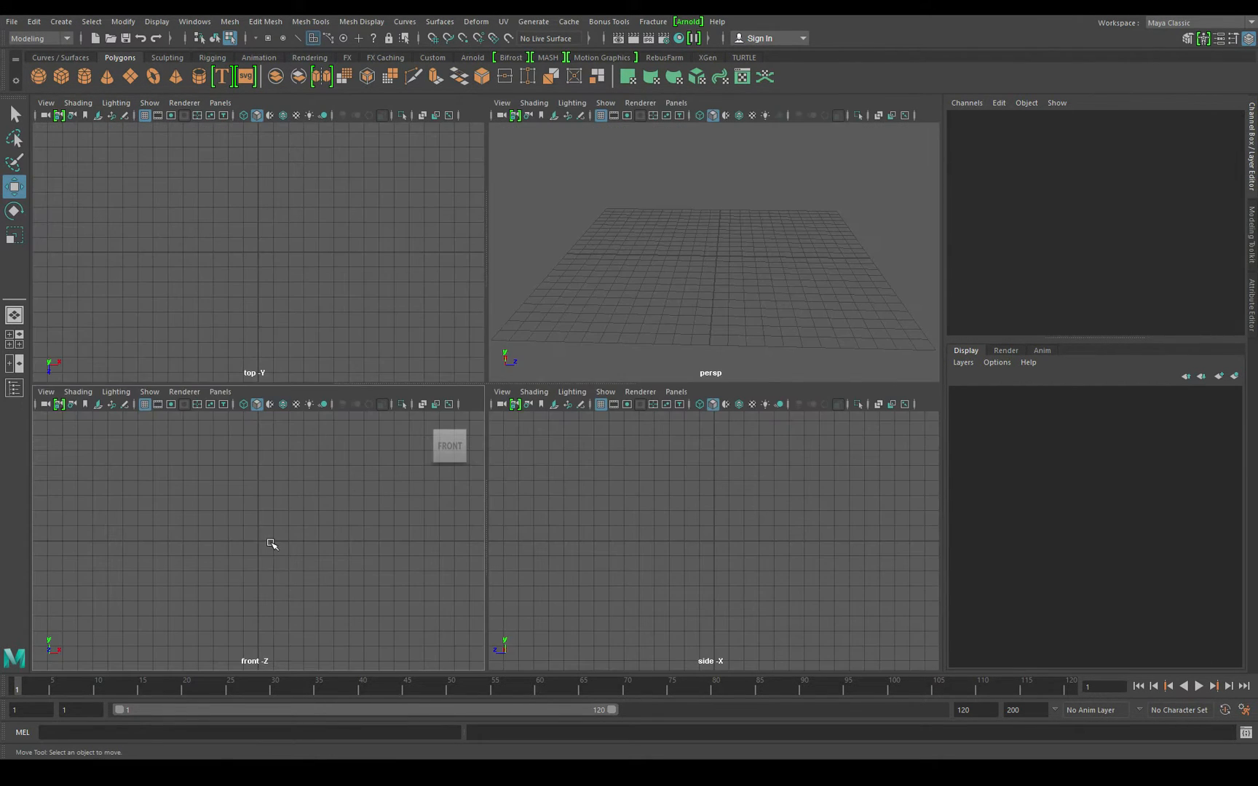
pyautogui.press('space')
pyautogui.press('space')
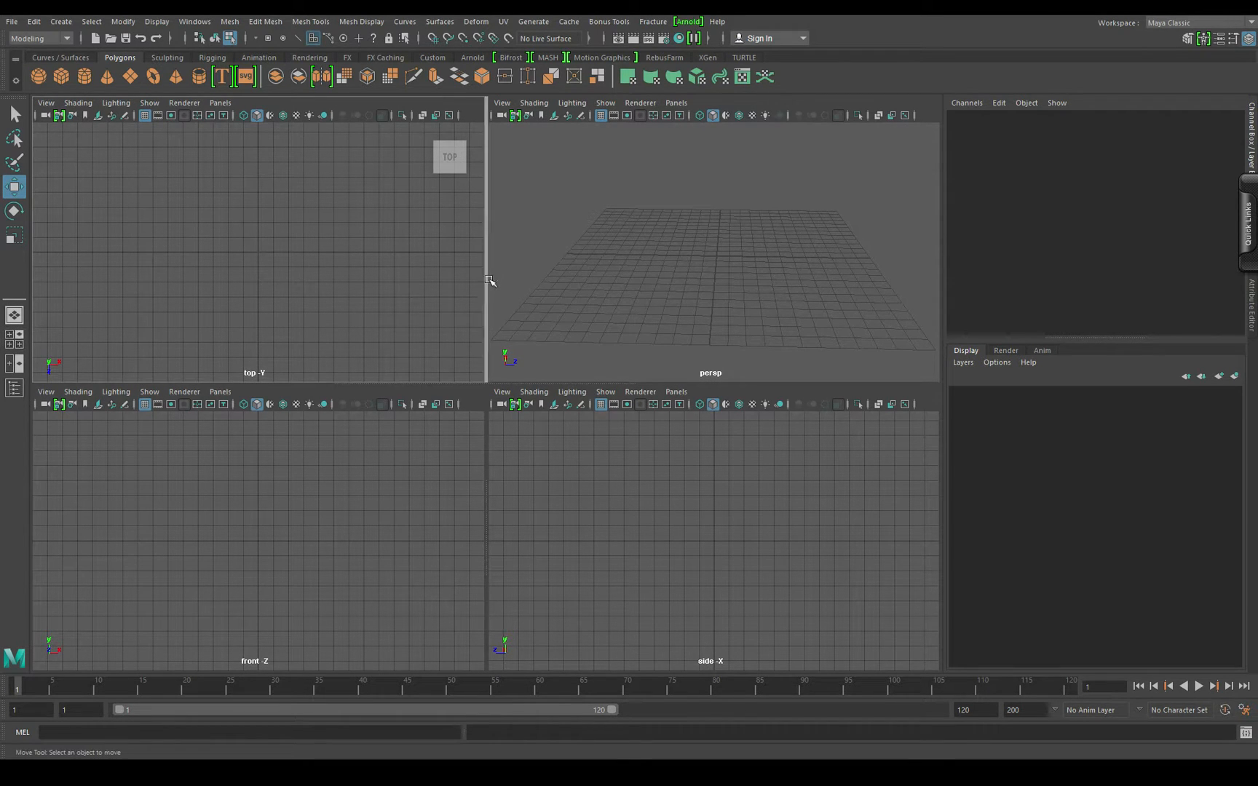
# Step: Resize the four viewports with their dividers so that the top and perspective views become taller
pyautogui.moveTo(486, 252)
pyautogui.mouseDown()
pyautogui.moveTo(943, 247)
pyautogui.moveTo(421, 269)
pyautogui.moveTo(486, 276)
pyautogui.mouseUp()
pyautogui.moveTo(520, 385); pyautogui.dragTo(578, 409)
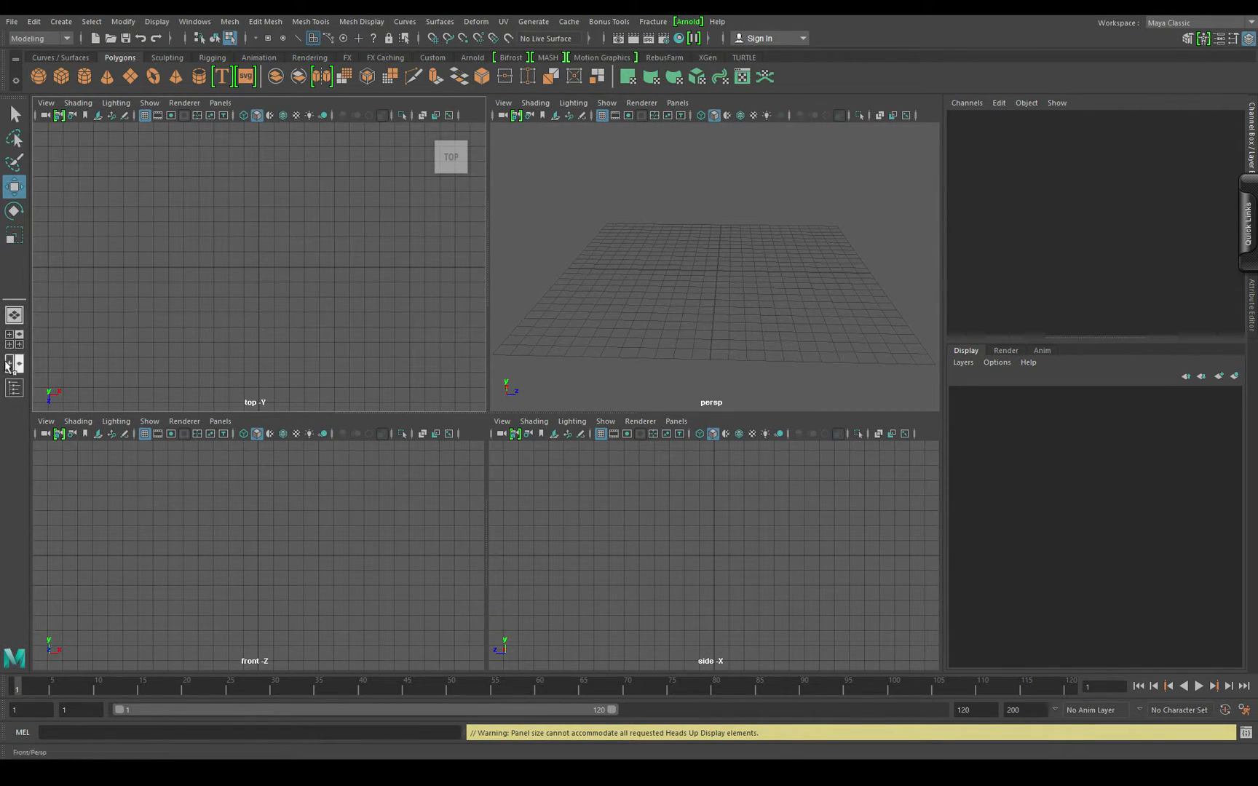
pyautogui.click(13, 660)
# Step: Highlight the animation start, playback start and animation end values, and scrub the current time to frame 120
pyautogui.moveTo(13, 691)
pyautogui.mouseDown()
pyautogui.moveTo(1067, 682)
pyautogui.moveTo(16, 688)
pyautogui.mouseUp()
pyautogui.doubleClick(13, 709)
pyautogui.doubleClick(64, 710)
pyautogui.doubleClick(1026, 710)
pyautogui.moveTo(960, 687); pyautogui.dragTo(1077, 691)
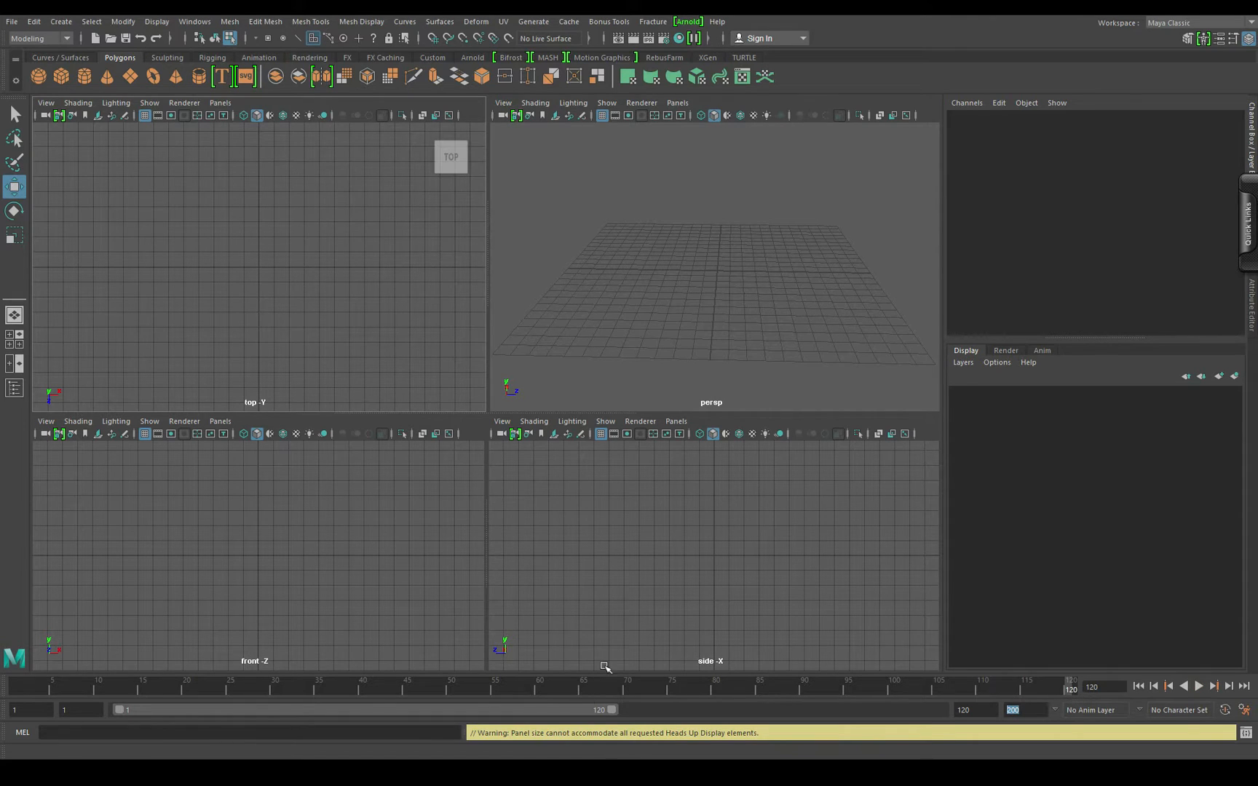
# Step: Extend the end of the playback range to frame 200 and test-play the timeline
pyautogui.moveTo(611, 710); pyautogui.dragTo(616, 710)
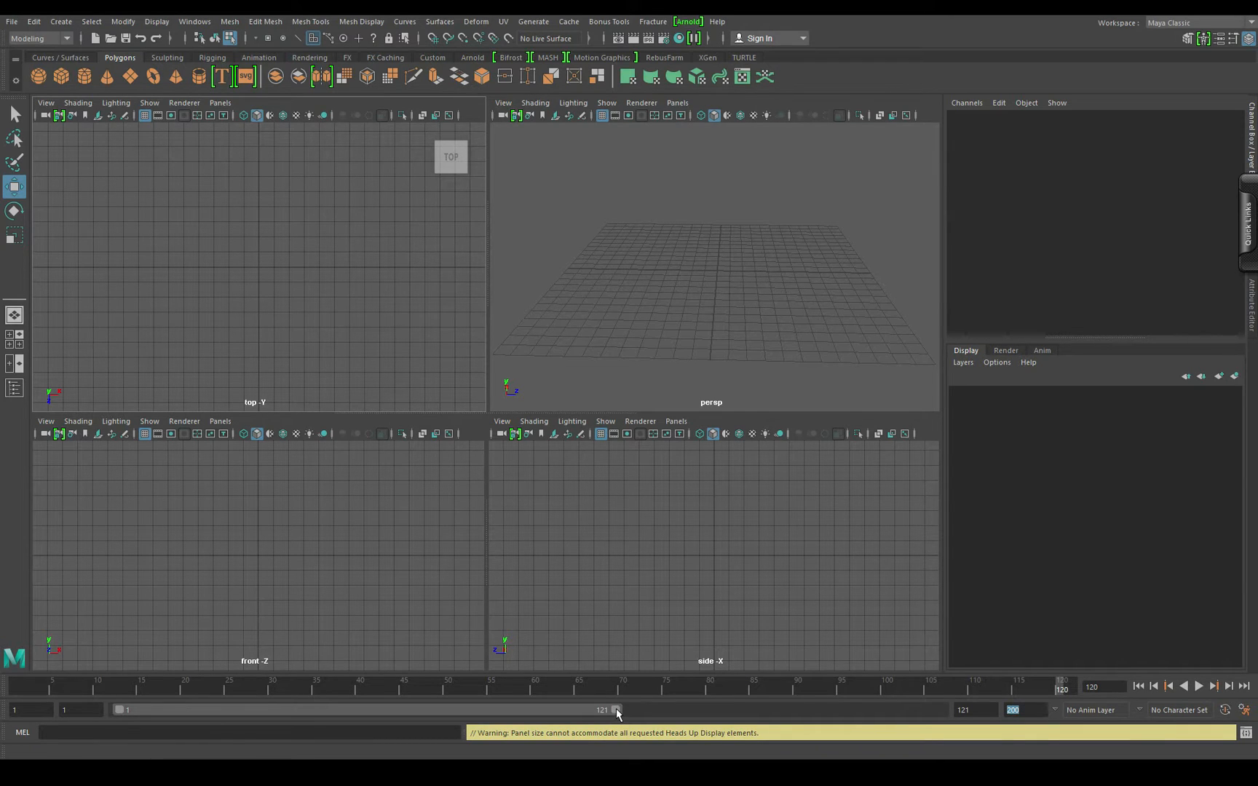
pyautogui.moveTo(615, 710); pyautogui.dragTo(938, 707)
pyautogui.hotkey('alt', 'v')
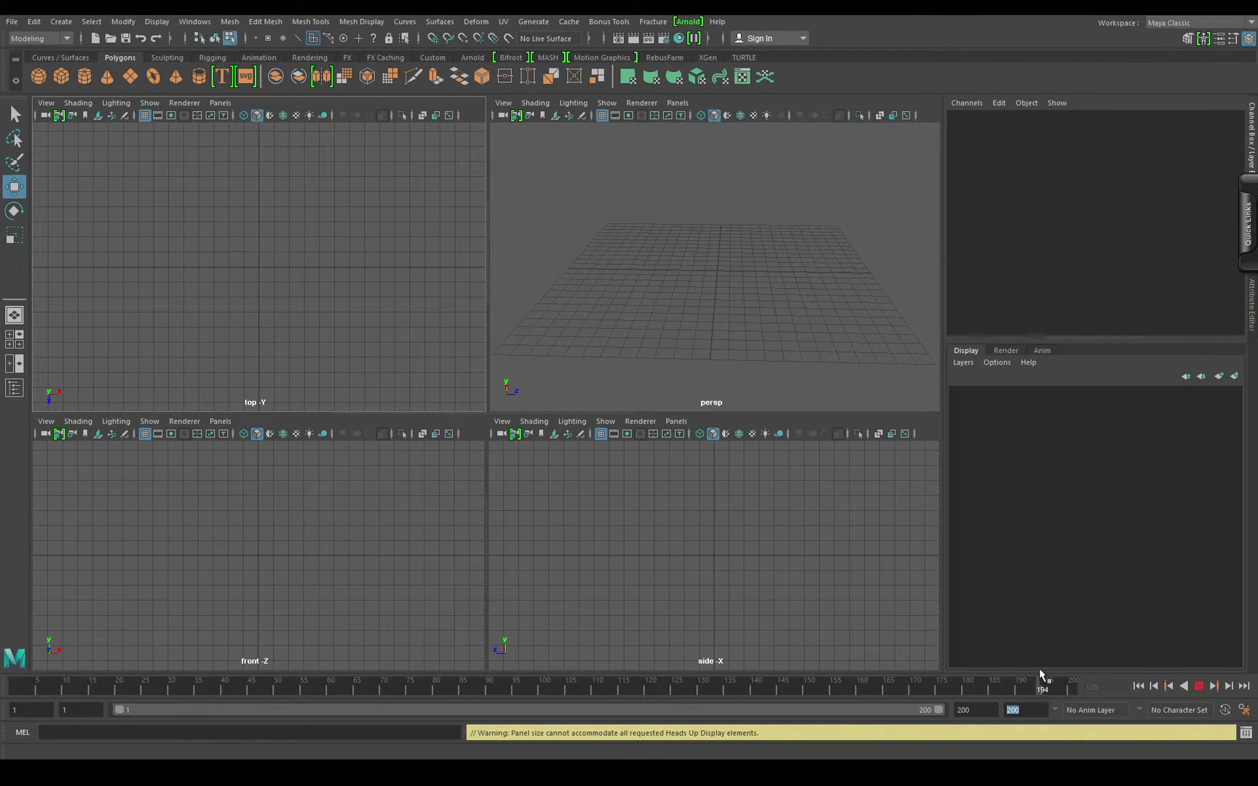
pyautogui.hotkey('alt', 'v')
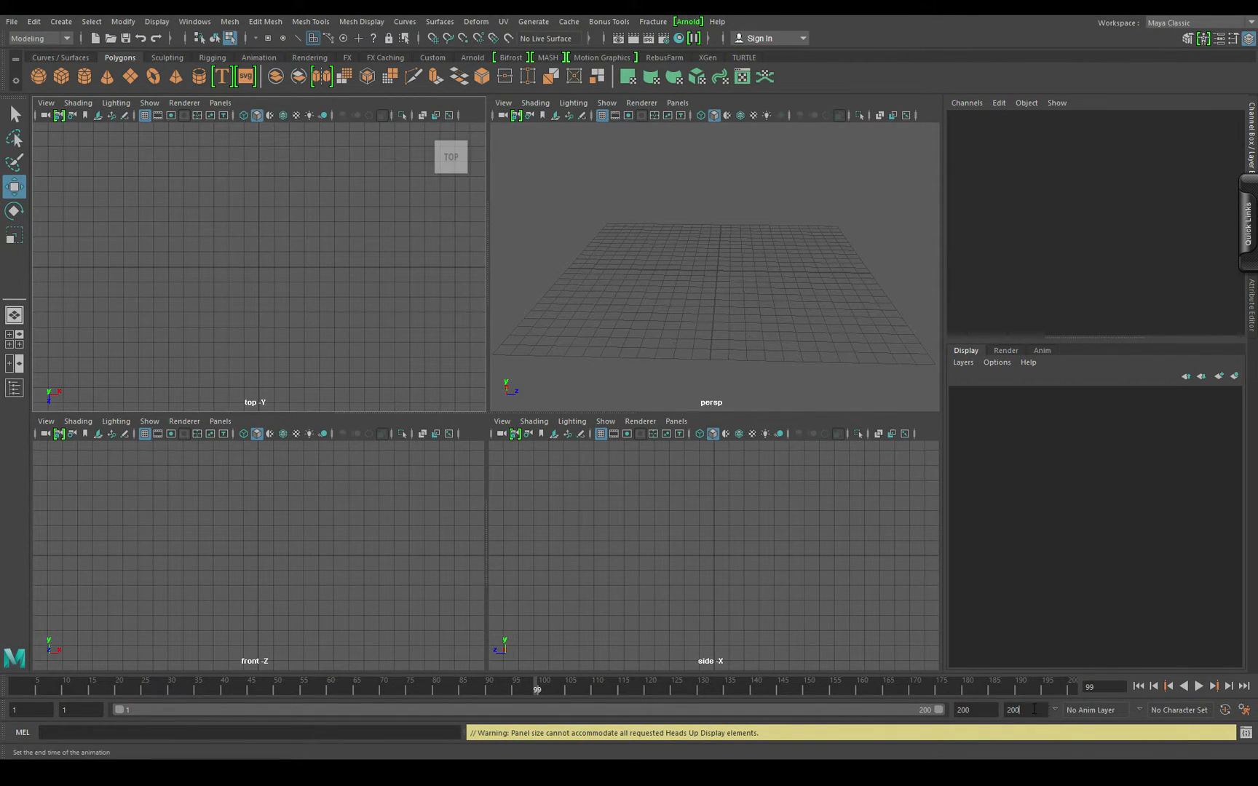
# Step: Set the animation end and playback end to 400, and test-play the timeline before returning to frame 1
pyautogui.write('400')
pyautogui.press('Return')
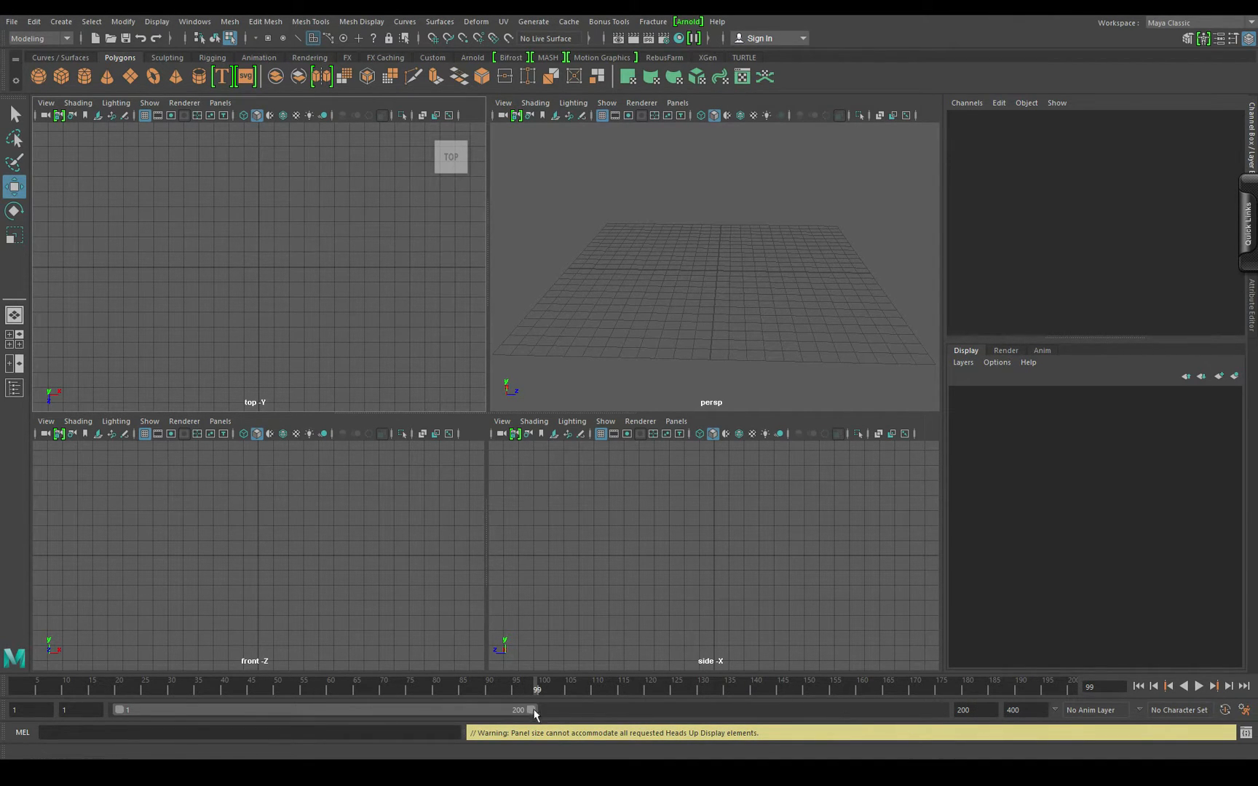
pyautogui.moveTo(979, 711); pyautogui.dragTo(806, 720)
pyautogui.write('400')
pyautogui.press('Return')
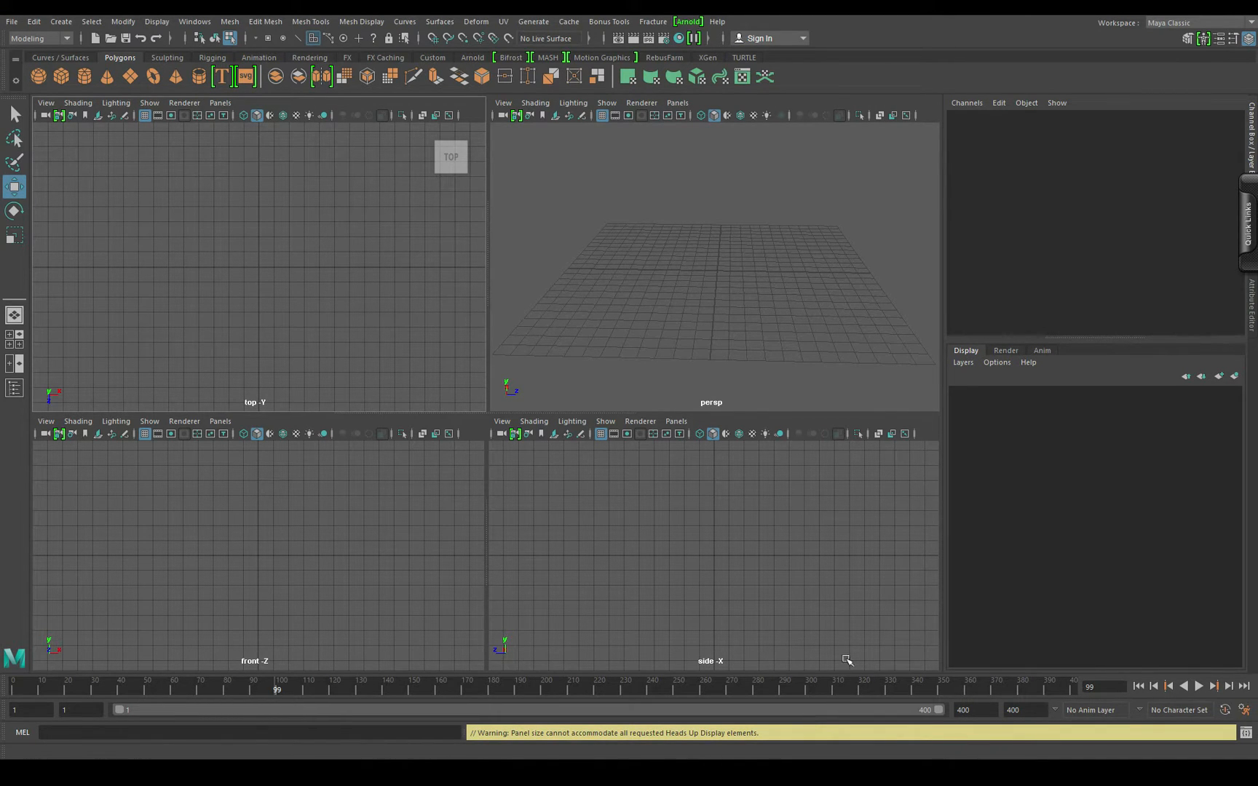
pyautogui.click(1199, 686)
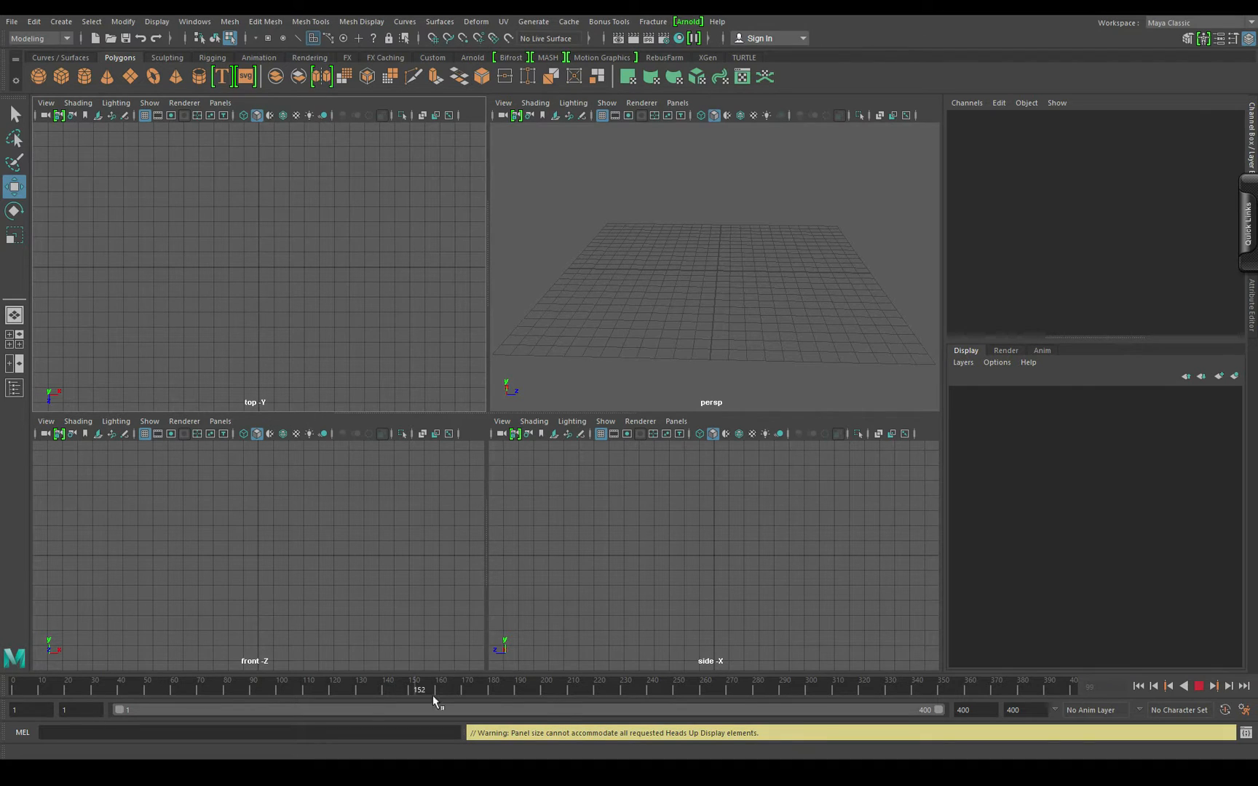
pyautogui.moveTo(433, 698)
pyautogui.mouseDown()
pyautogui.moveTo(553, 700)
pyautogui.moveTo(13, 698)
pyautogui.mouseUp()
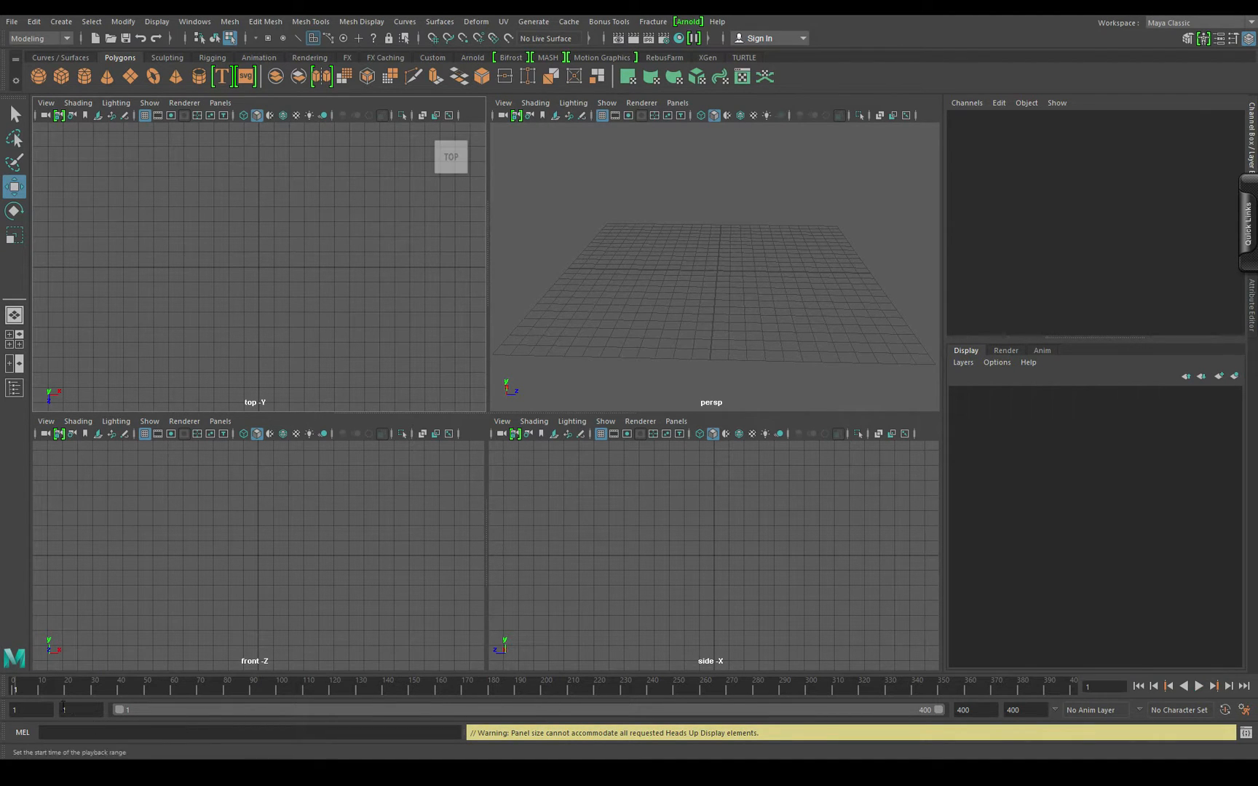
# Step: Narrow the playback range to frames 202–251 with the range slider and play that section
pyautogui.moveTo(119, 710)
pyautogui.mouseDown()
pyautogui.moveTo(691, 711)
pyautogui.moveTo(119, 710)
pyautogui.mouseUp()
pyautogui.moveTo(118, 710); pyautogui.dragTo(527, 711)
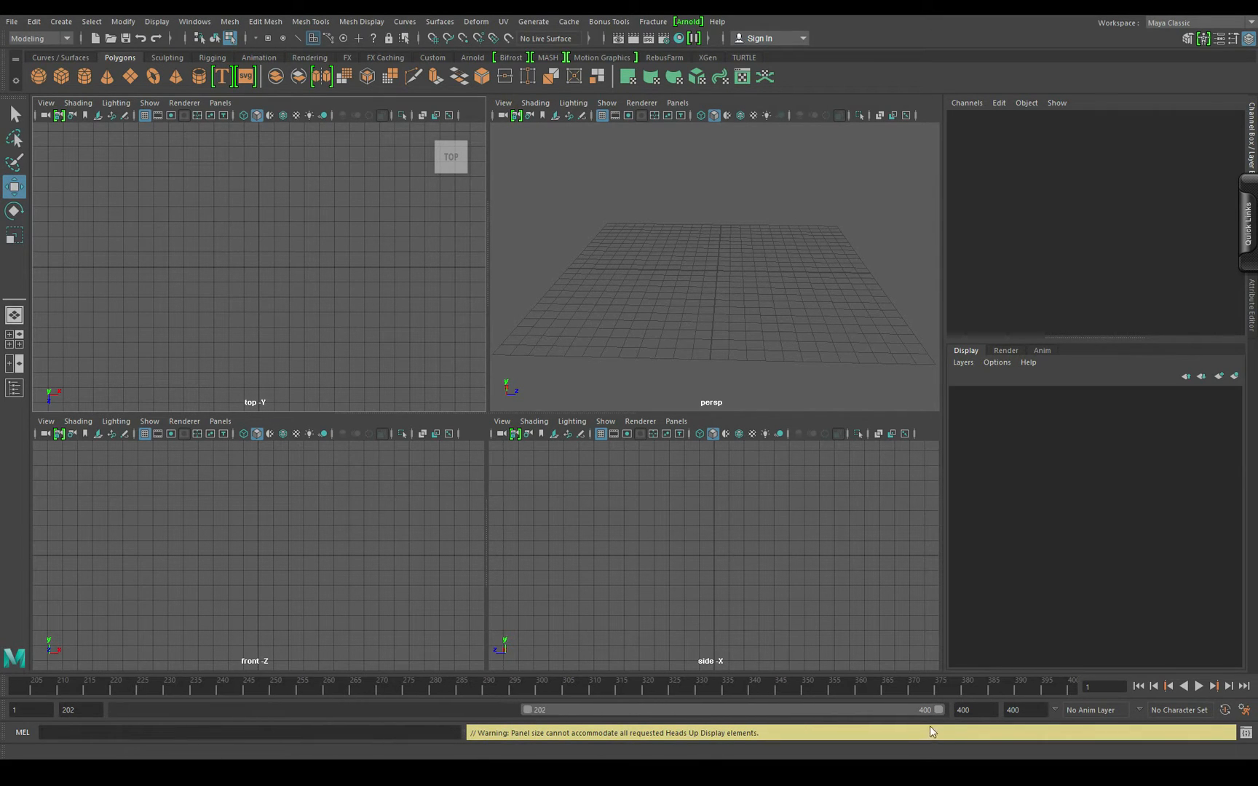
pyautogui.moveTo(939, 709); pyautogui.dragTo(635, 711)
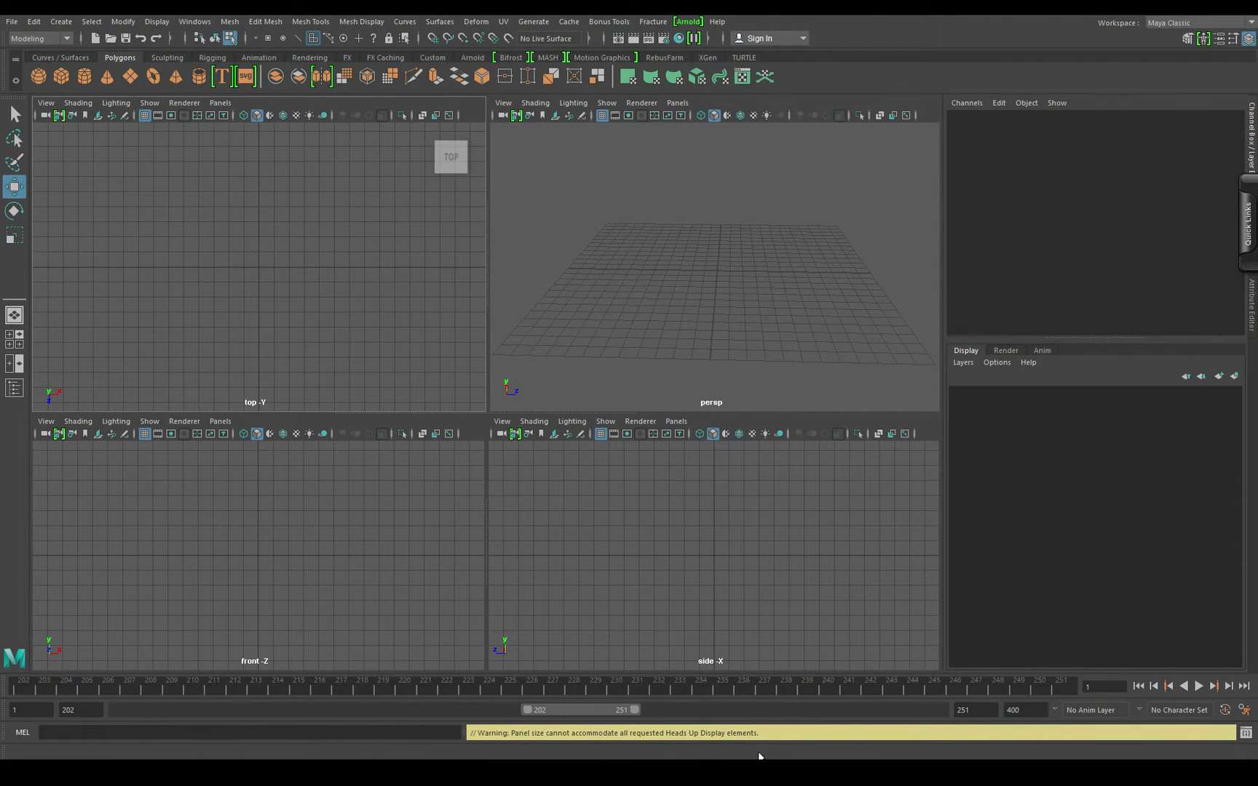
pyautogui.click(1199, 687)
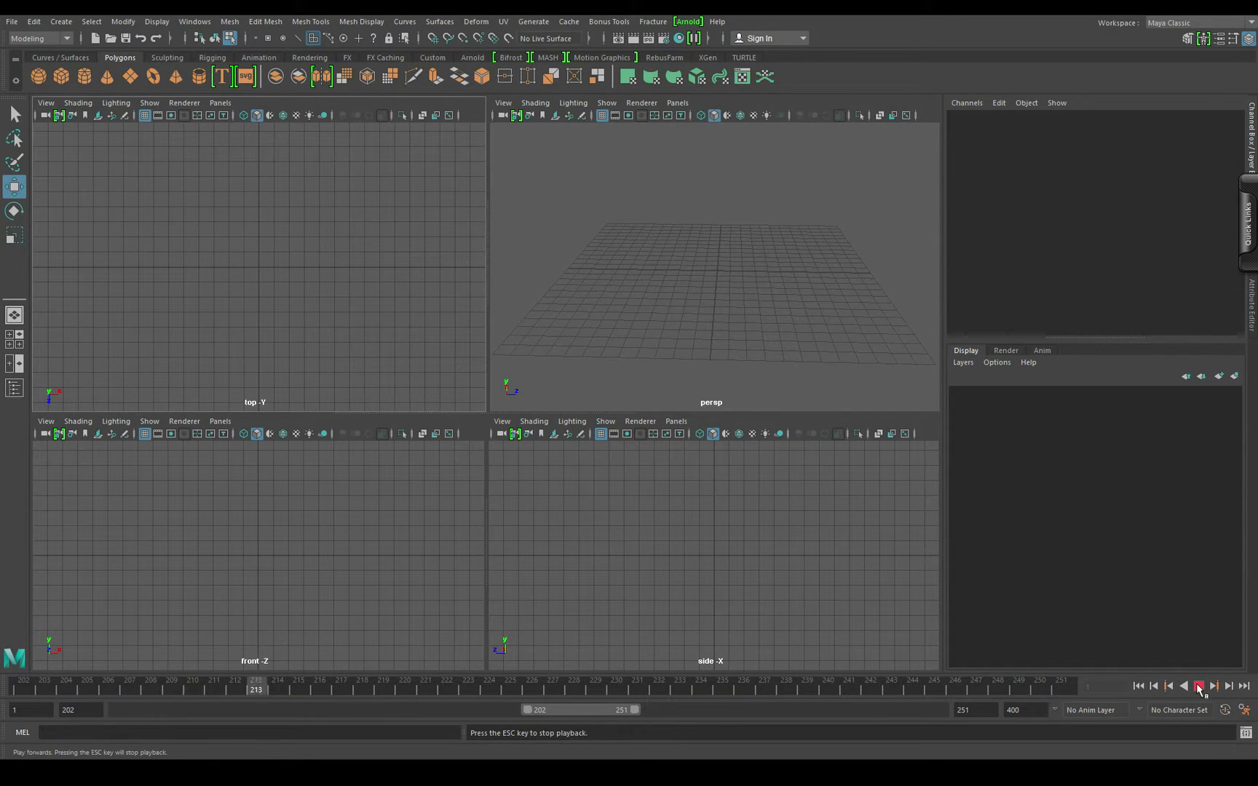
pyautogui.press('Escape')
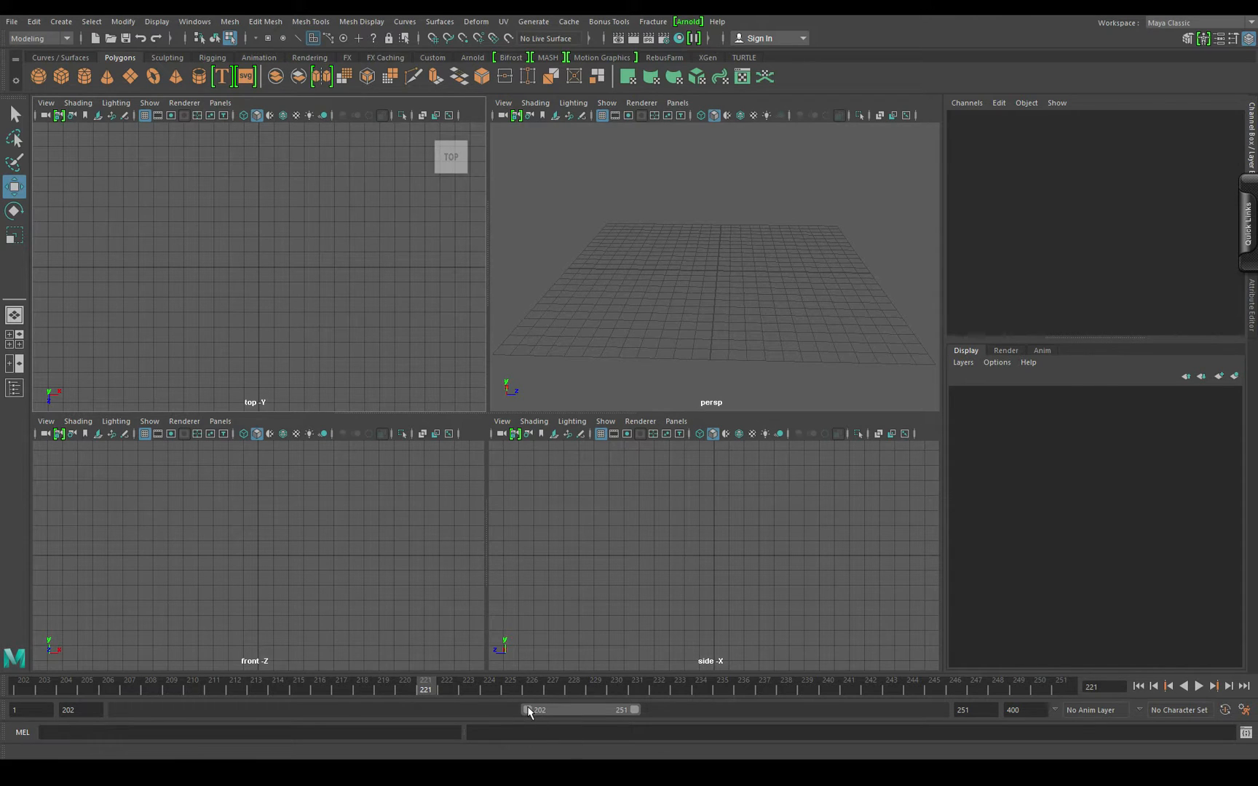
# Step: Narrow the playback range further to frames 230–237, play it and return to the range's first frame
pyautogui.moveTo(528, 710); pyautogui.dragTo(605, 714)
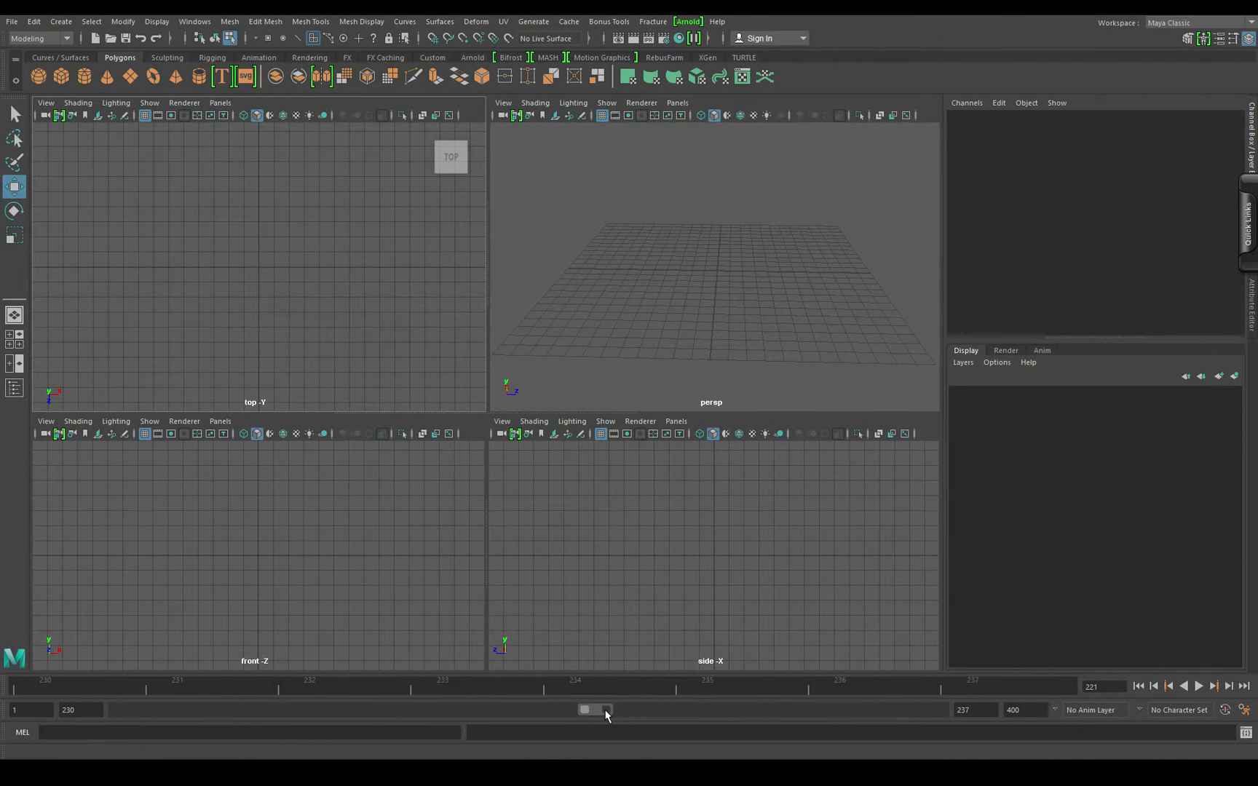
pyautogui.click(1199, 686)
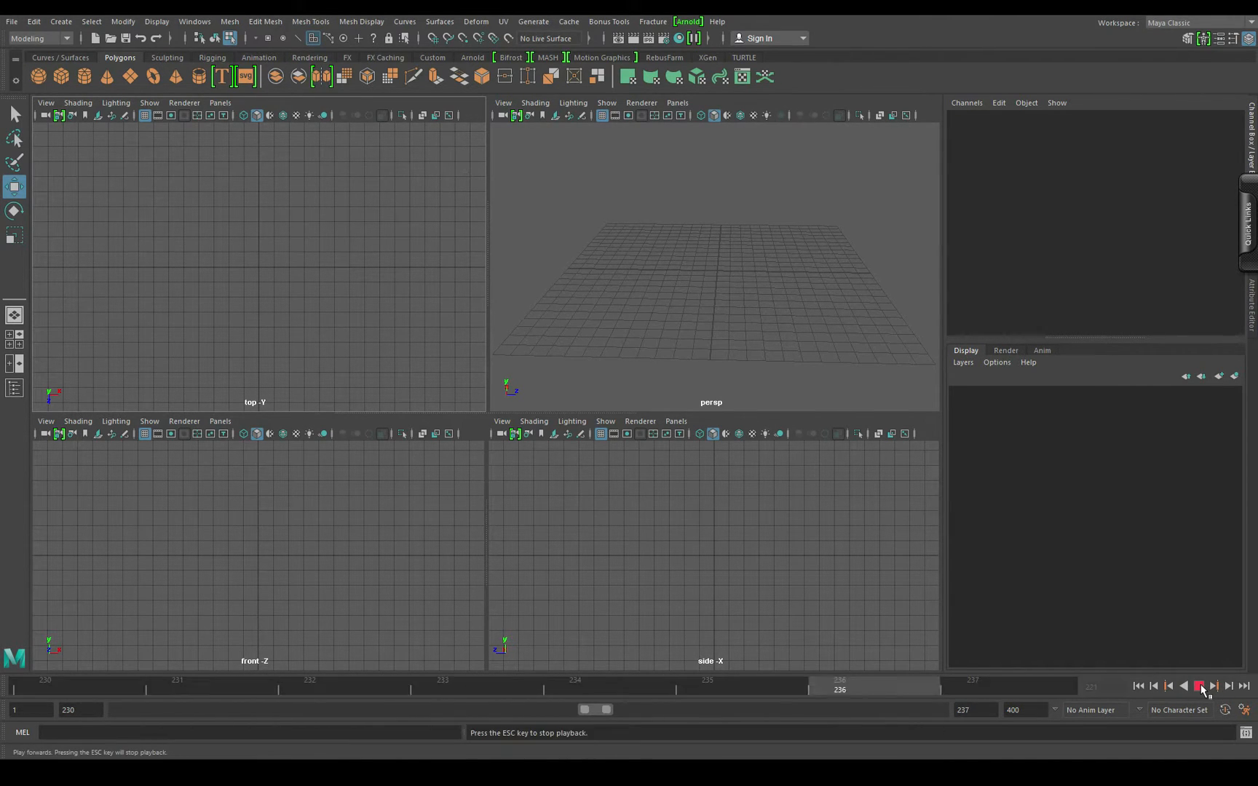
pyautogui.click(1199, 685)
pyautogui.click(1138, 686)
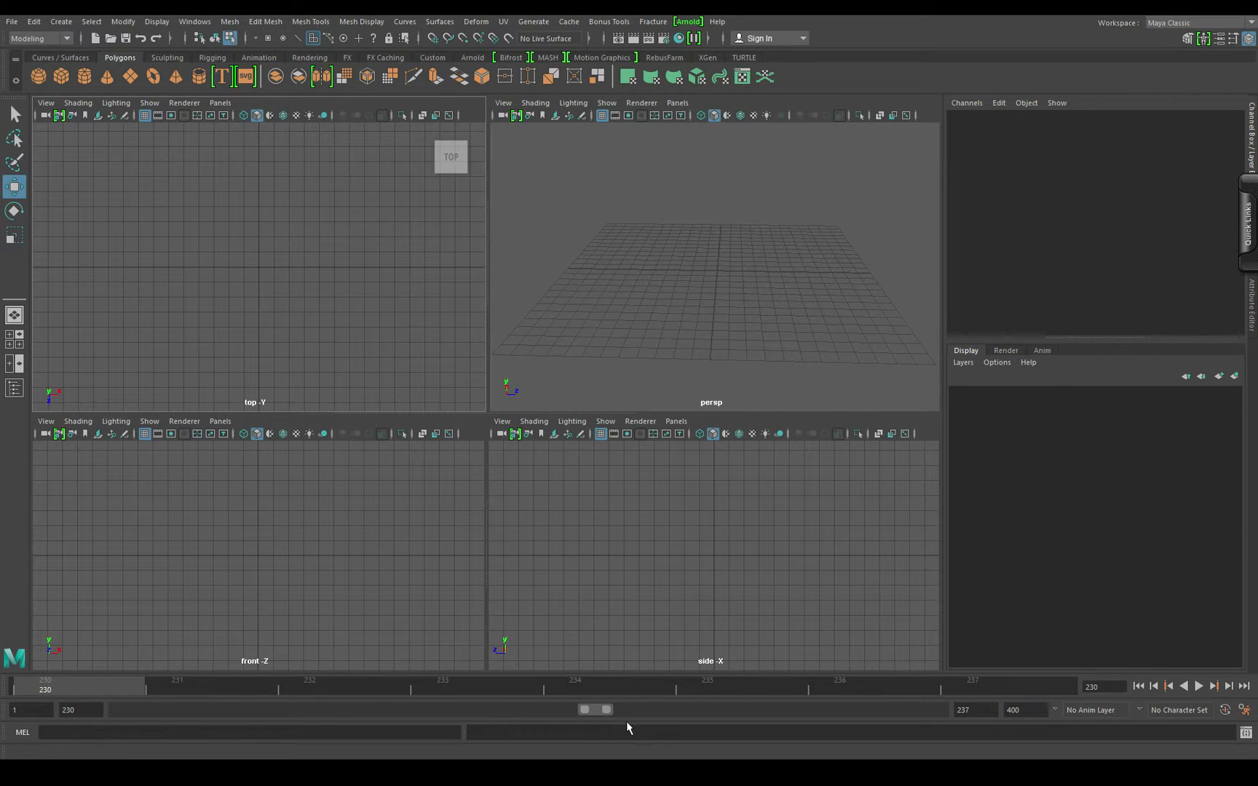
# Step: Restore the playback range to the full frames 1–400
pyautogui.moveTo(583, 710); pyautogui.dragTo(92, 724)
pyautogui.moveTo(607, 710); pyautogui.dragTo(939, 711)
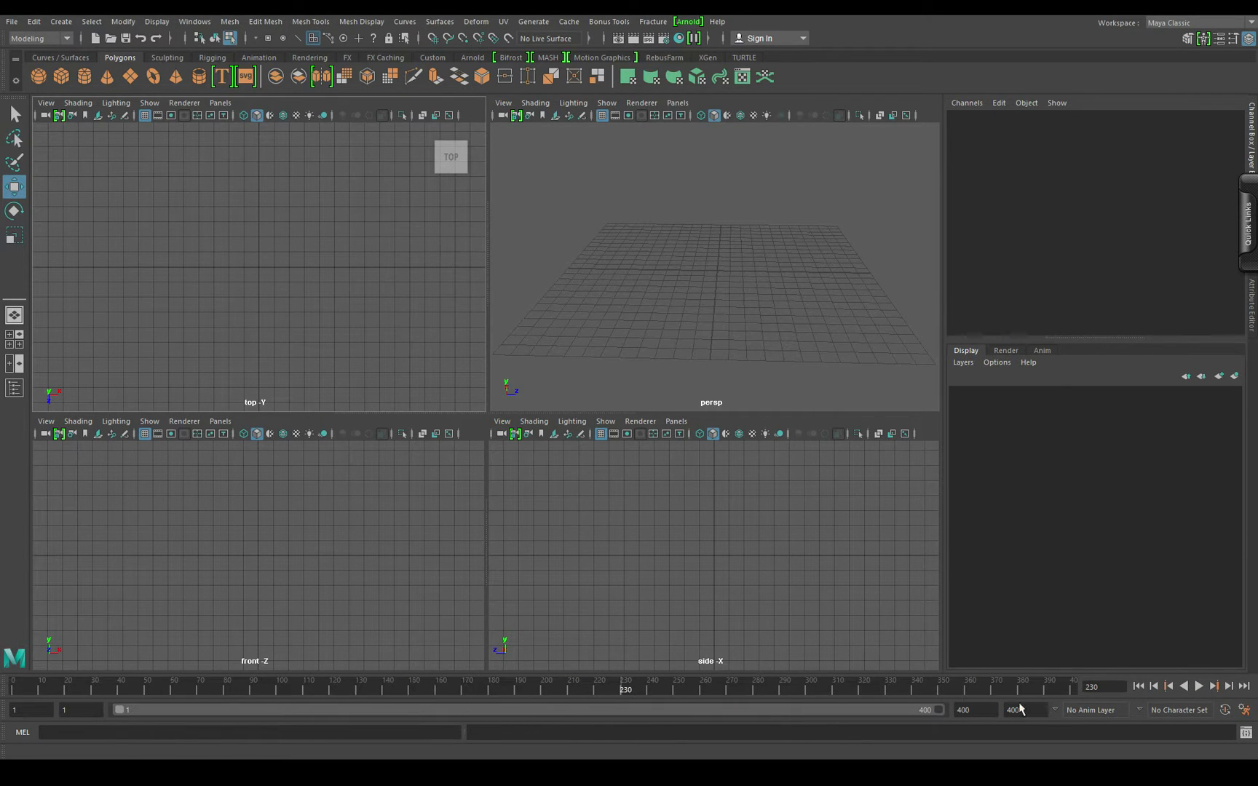
# Step: Open the Script Editor to examine its command history and script input areas, and close it
pyautogui.click(20, 738)
pyautogui.click(24, 733)
pyautogui.click(1245, 733)
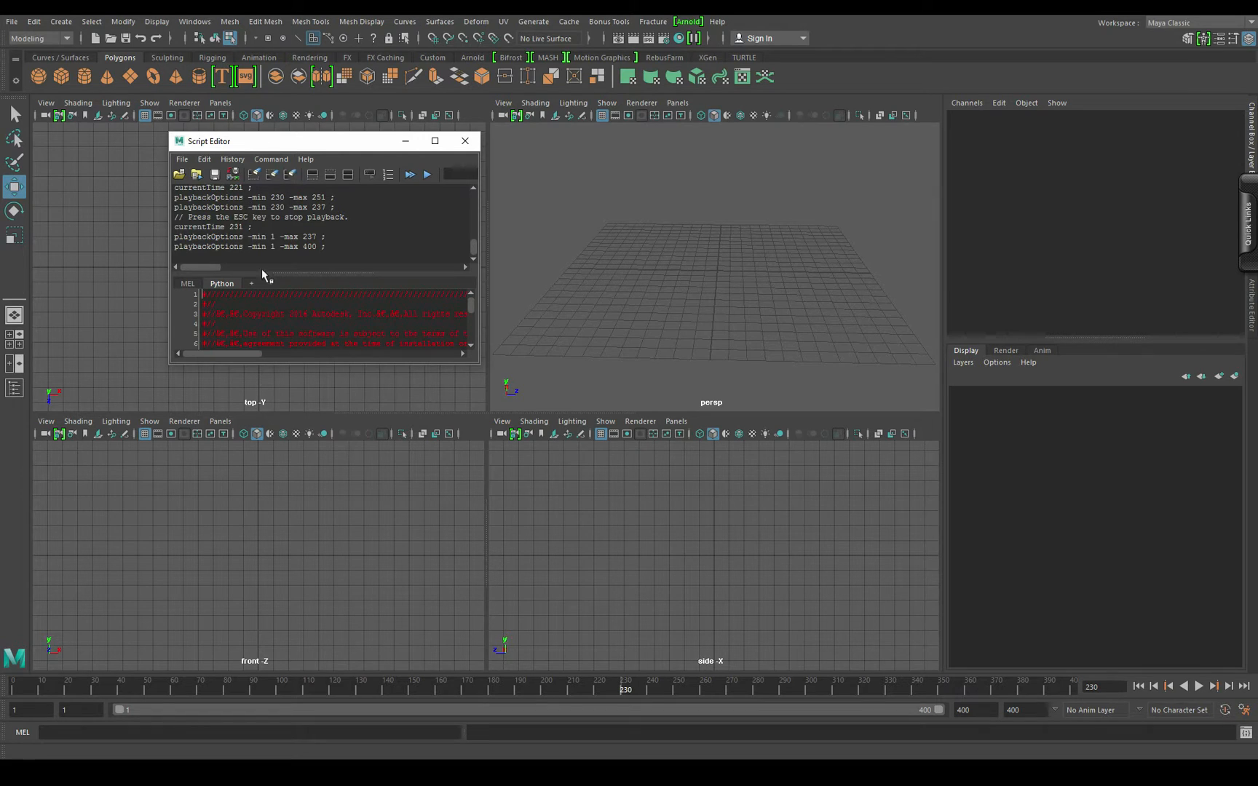
pyautogui.click(463, 144)
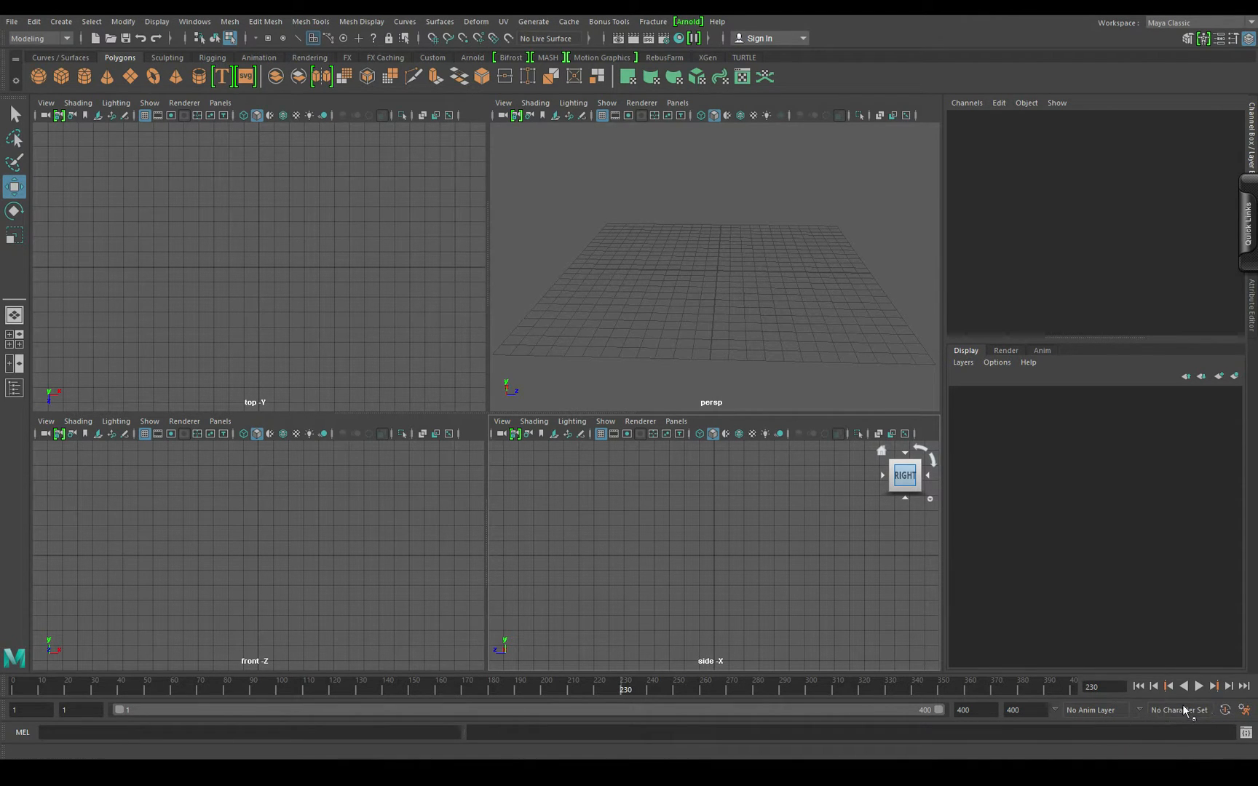
# Step: Jump the current time to the start, the end and back to the start of the playback range
pyautogui.click(1138, 686)
pyautogui.click(1245, 687)
pyautogui.click(1142, 688)
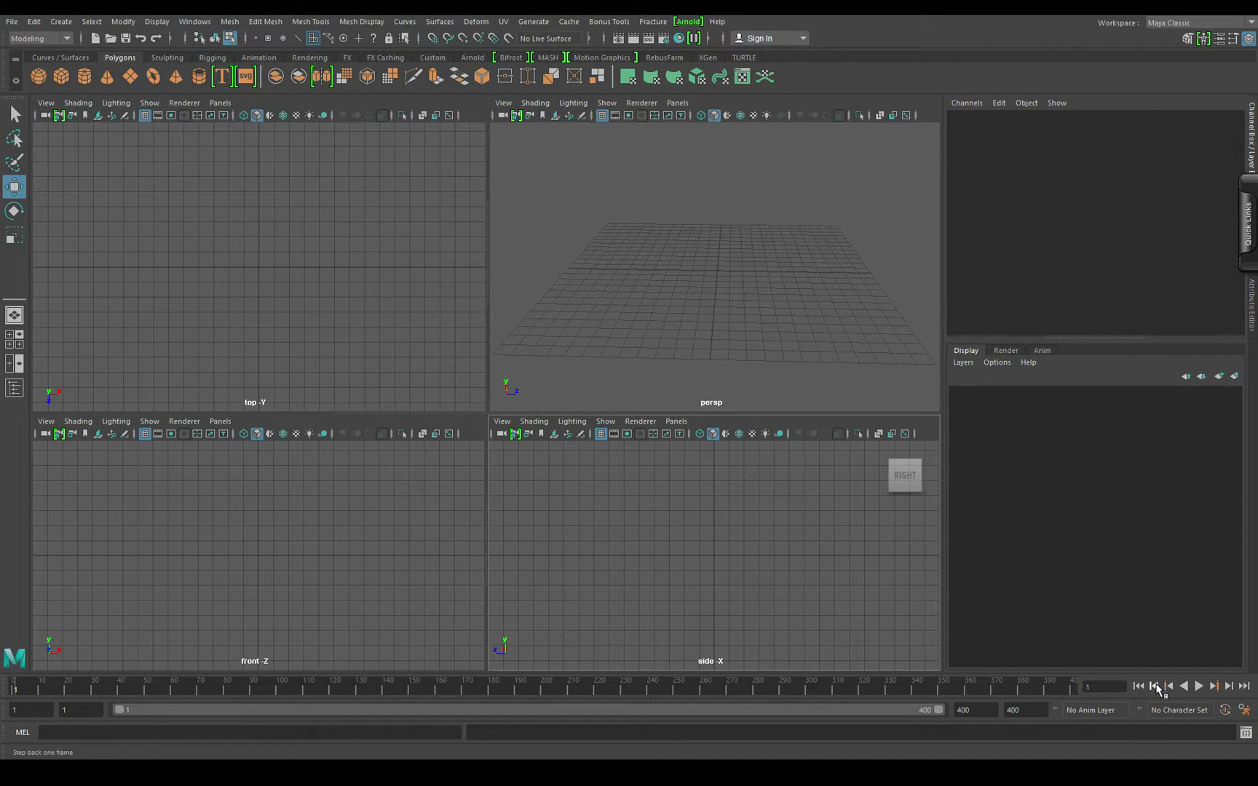
# Step: Move the current time forward and back one frame at a time with the playback controls
pyautogui.click(1229, 686)
pyautogui.click(1229, 686)
pyautogui.click(1229, 685)
pyautogui.click(1155, 686)
pyautogui.click(1155, 687)
pyautogui.click(1156, 687)
pyautogui.click(1156, 688)
# Step: Create a polygon cube at the origin
pyautogui.click(61, 21)
pyautogui.moveTo(103, 68)
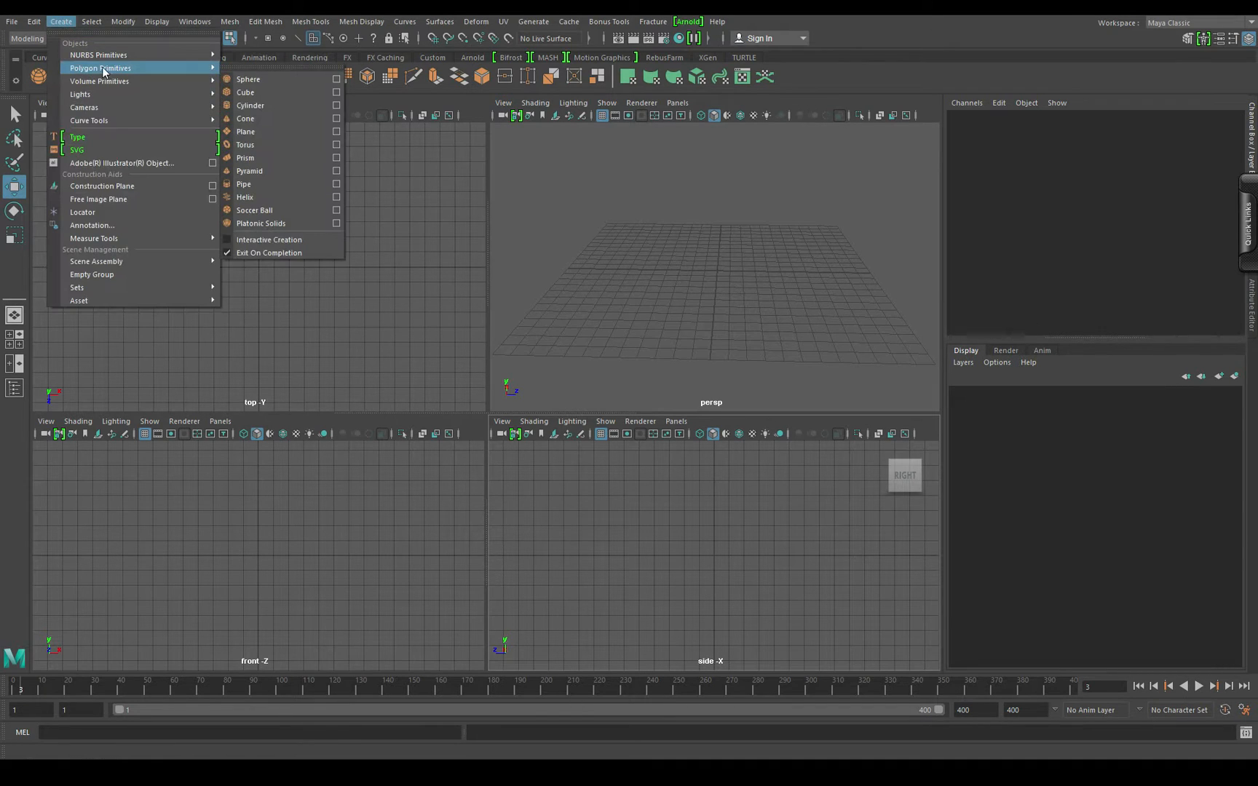
pyautogui.click(278, 93)
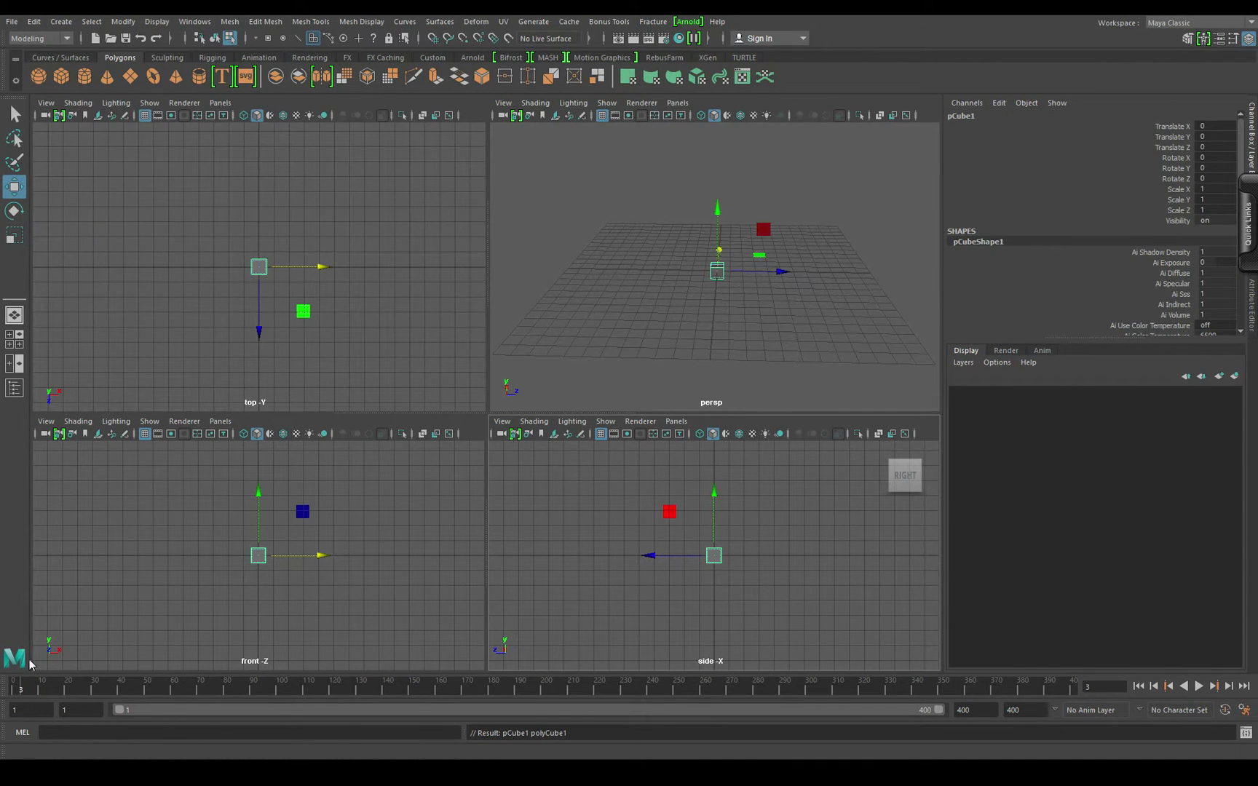
# Step: Set keyframes on the cube at about frames 91, 168, 295 and 345
pyautogui.click(254, 690)
pyautogui.press('s')
pyautogui.click(457, 693)
pyautogui.press('s')
pyautogui.click(588, 690)
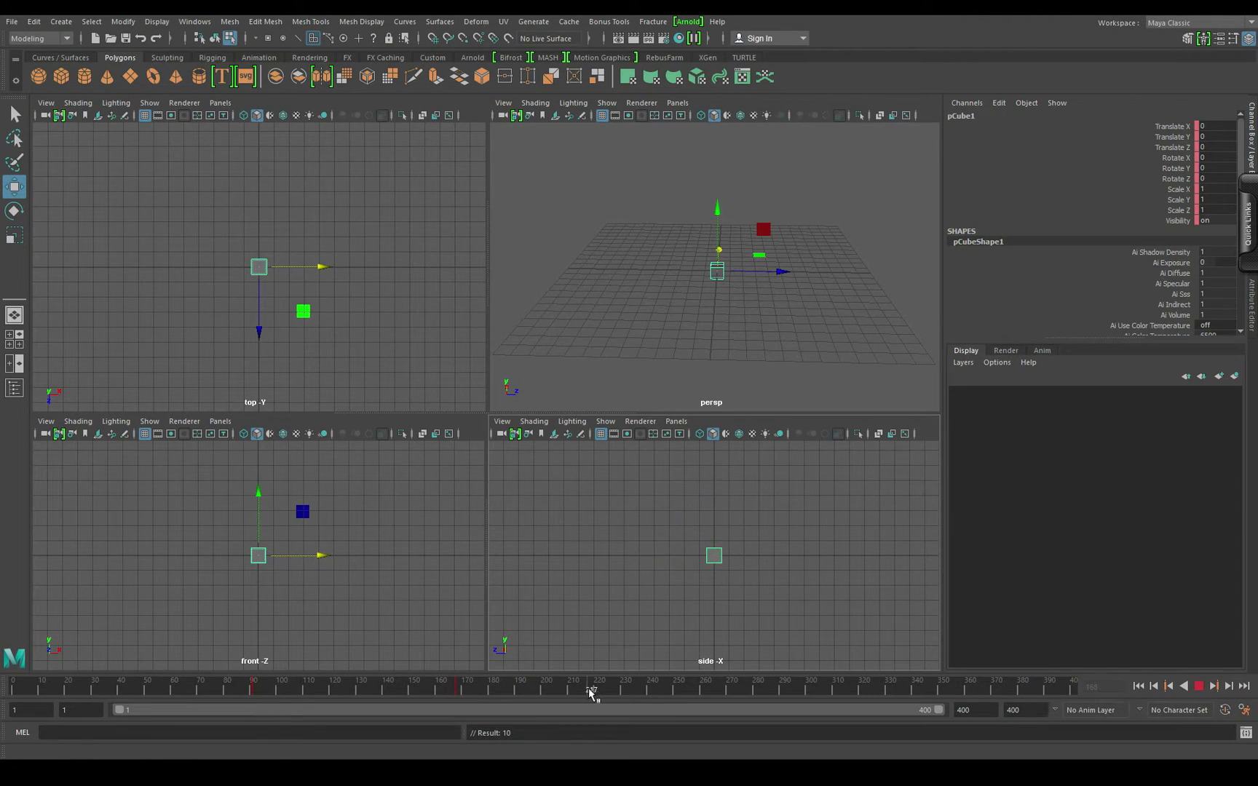
pyautogui.click(793, 693)
pyautogui.press('s')
pyautogui.click(925, 683)
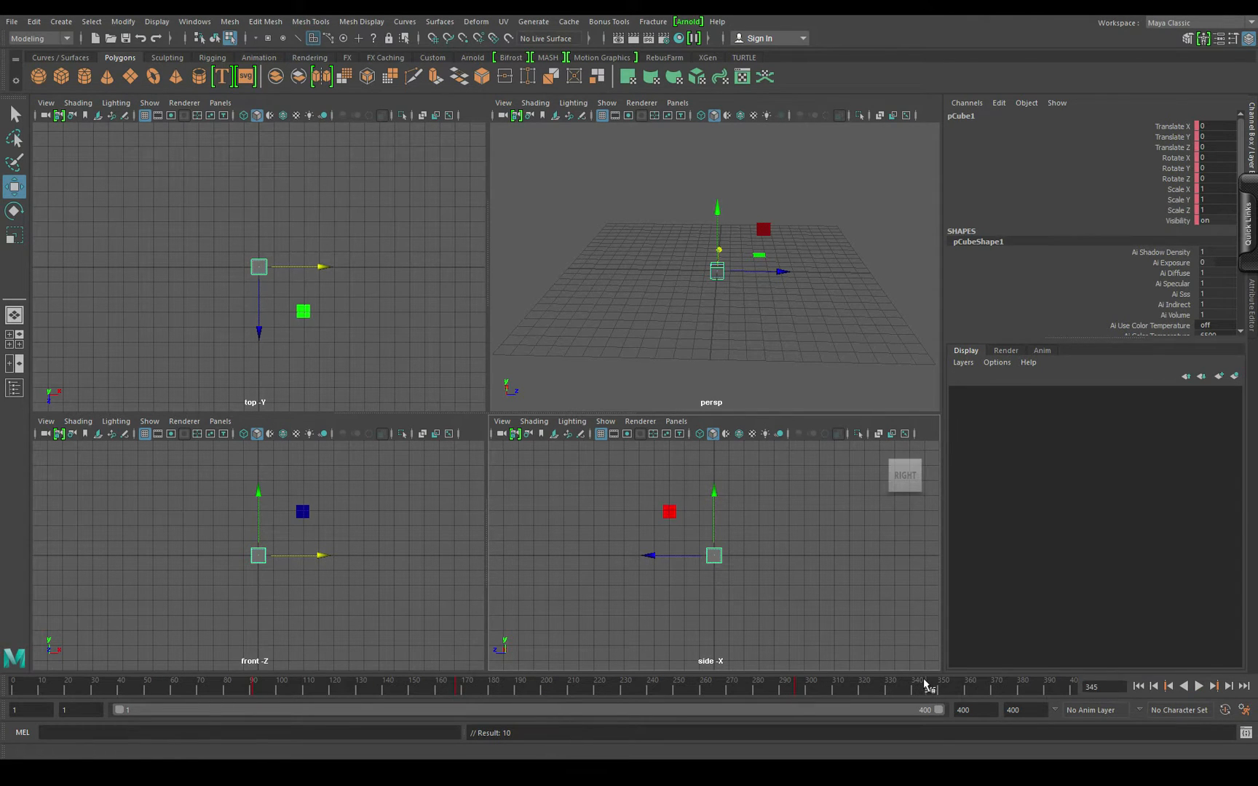
pyautogui.press('s')
# Step: Move the current time backward from key to key through the cube's keyframes
pyautogui.click(1169, 685)
pyautogui.click(1168, 685)
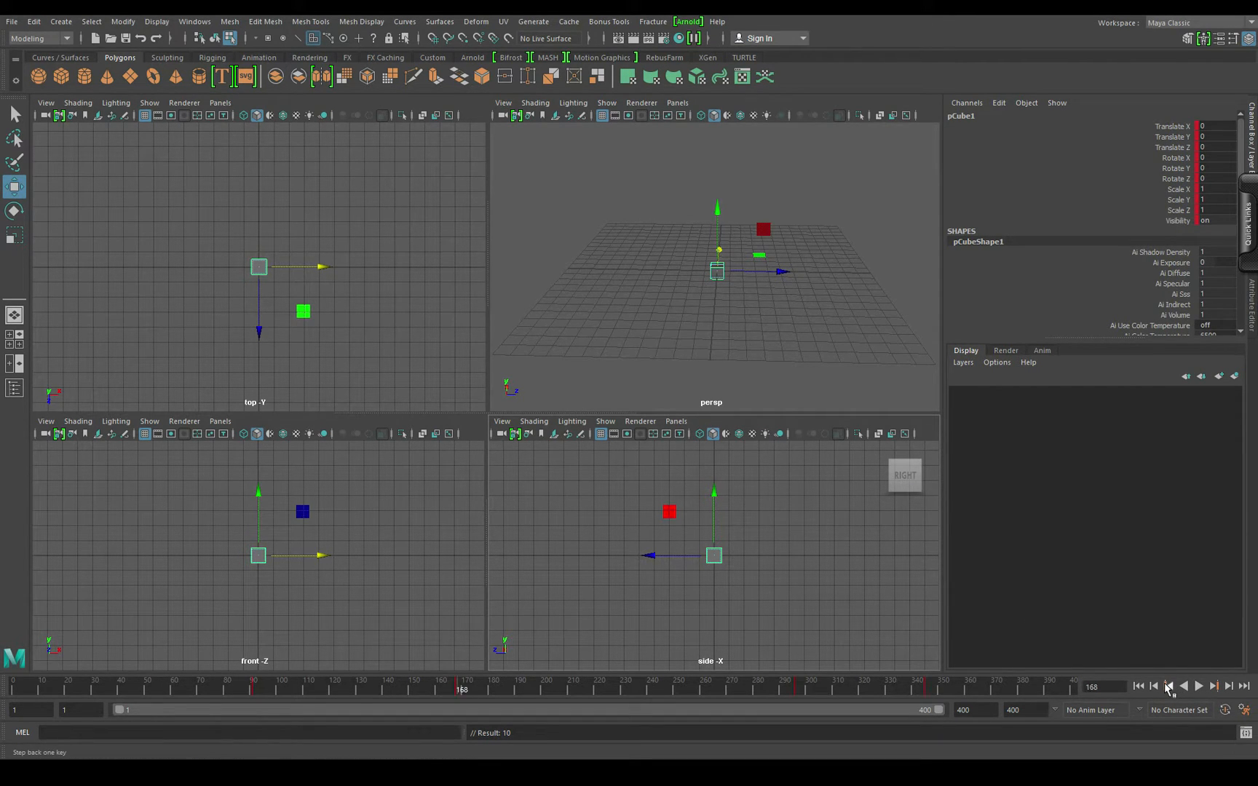
pyautogui.click(1168, 686)
pyautogui.click(1168, 685)
pyautogui.click(1168, 685)
pyautogui.click(1169, 686)
pyautogui.click(1168, 686)
pyautogui.click(1168, 686)
pyautogui.click(1168, 686)
pyautogui.click(1168, 686)
pyautogui.click(1168, 686)
# Step: Move the current time forward key by key to the keyframe at frame 345
pyautogui.click(1214, 686)
pyautogui.click(1213, 686)
pyautogui.click(1214, 685)
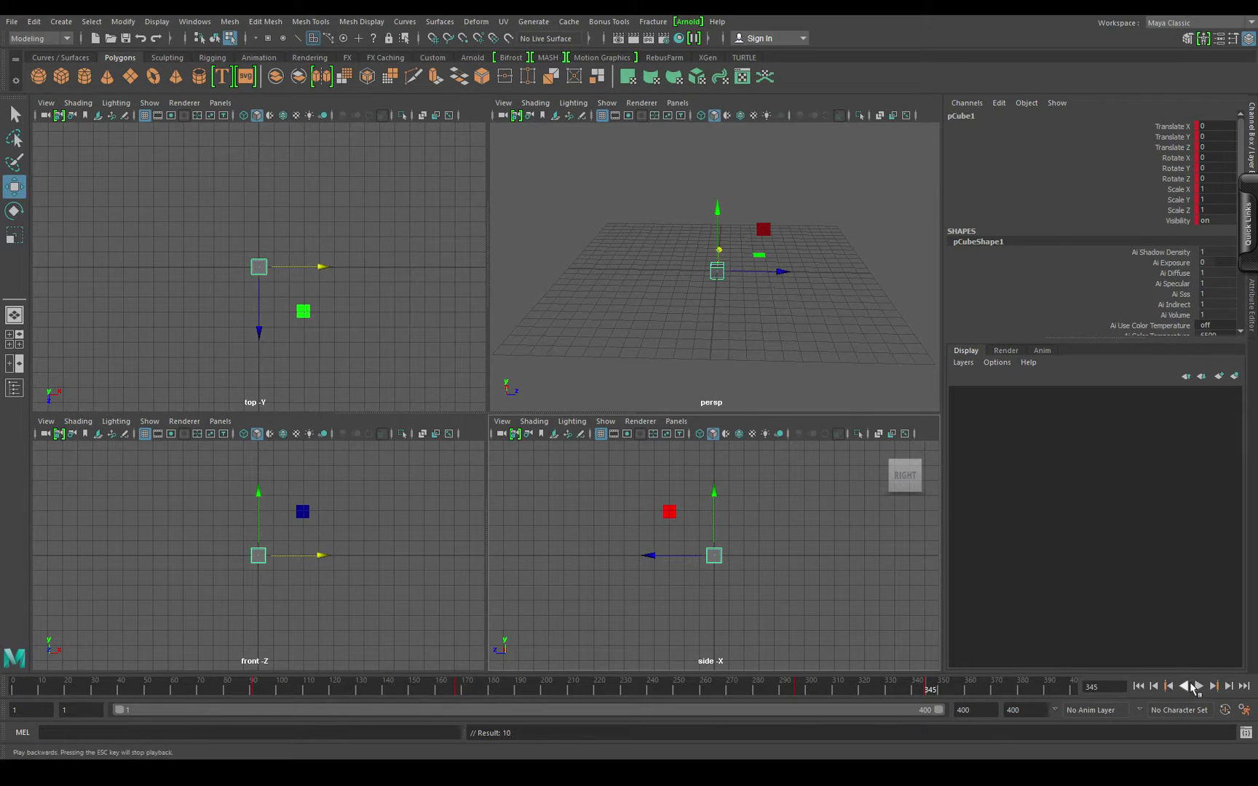
# Step: Play the timeline backward and forward alternately, and stop playback
pyautogui.click(1185, 686)
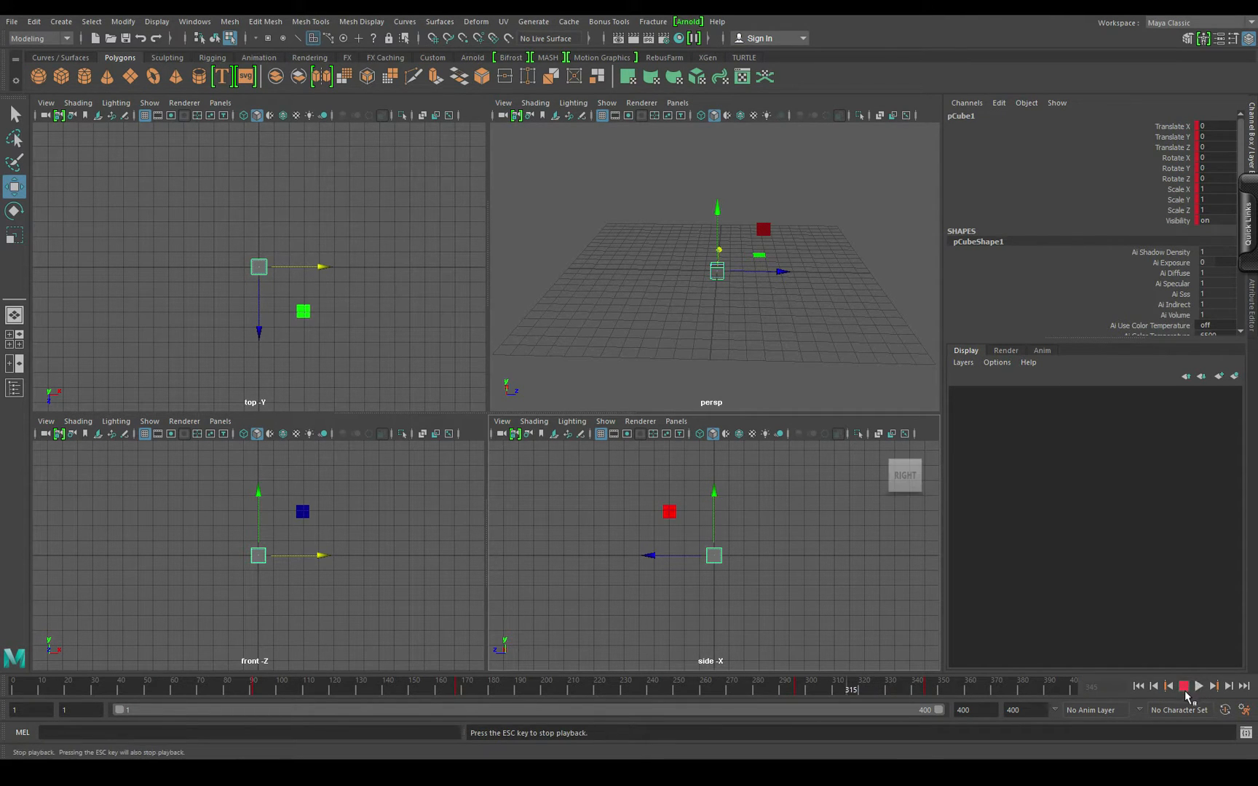
pyautogui.click(1199, 686)
pyautogui.click(1185, 686)
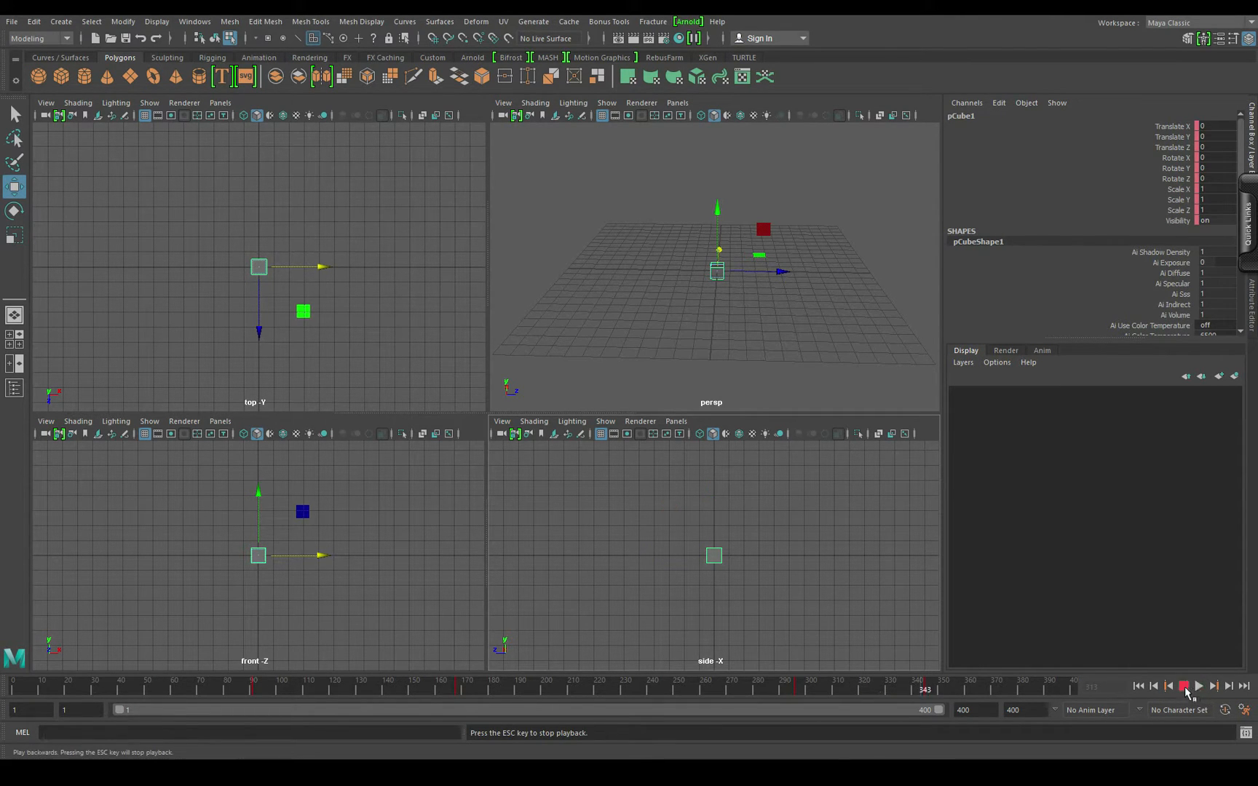
pyautogui.click(1200, 687)
pyautogui.click(1198, 687)
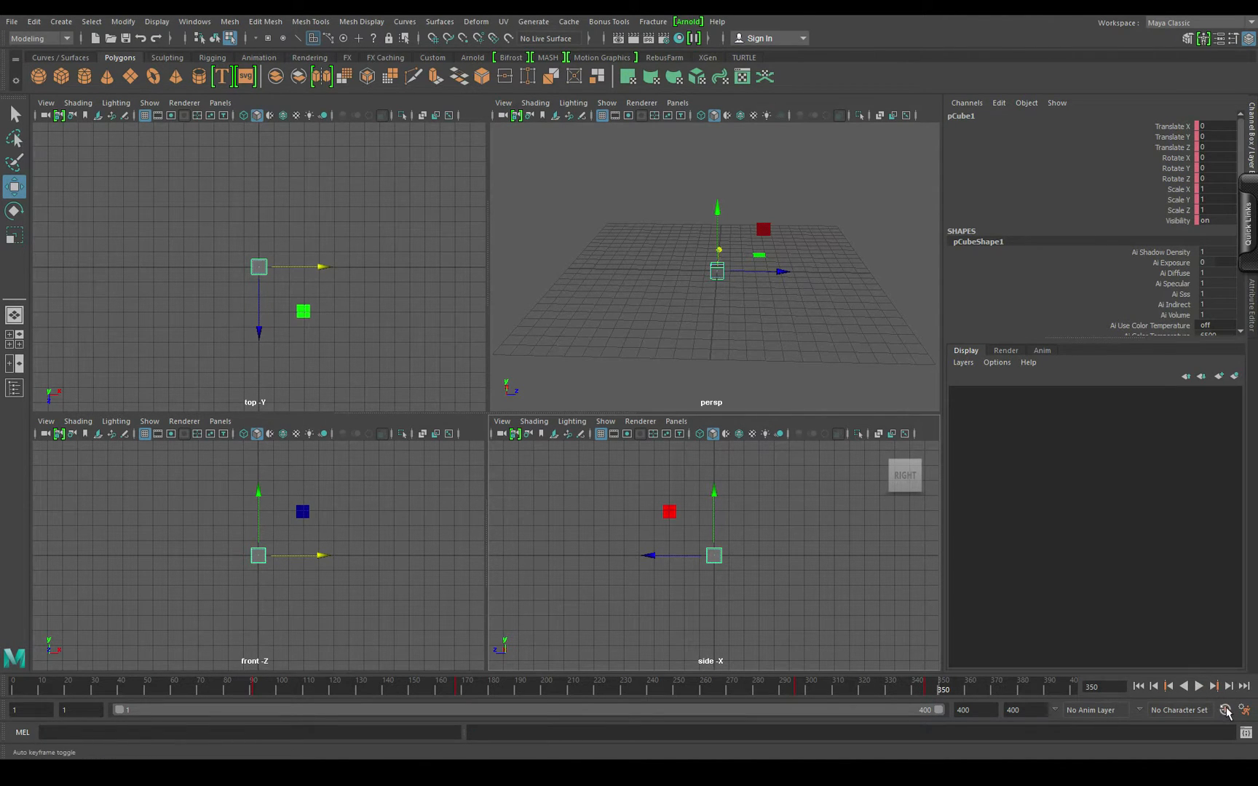
# Step: Enable auto keyframing, move the cube freely in the perspective view at frame 350, and scrub to frame 258 with the Scale tool active
pyautogui.click(1225, 711)
pyautogui.moveTo(717, 270); pyautogui.dragTo(639, 281)
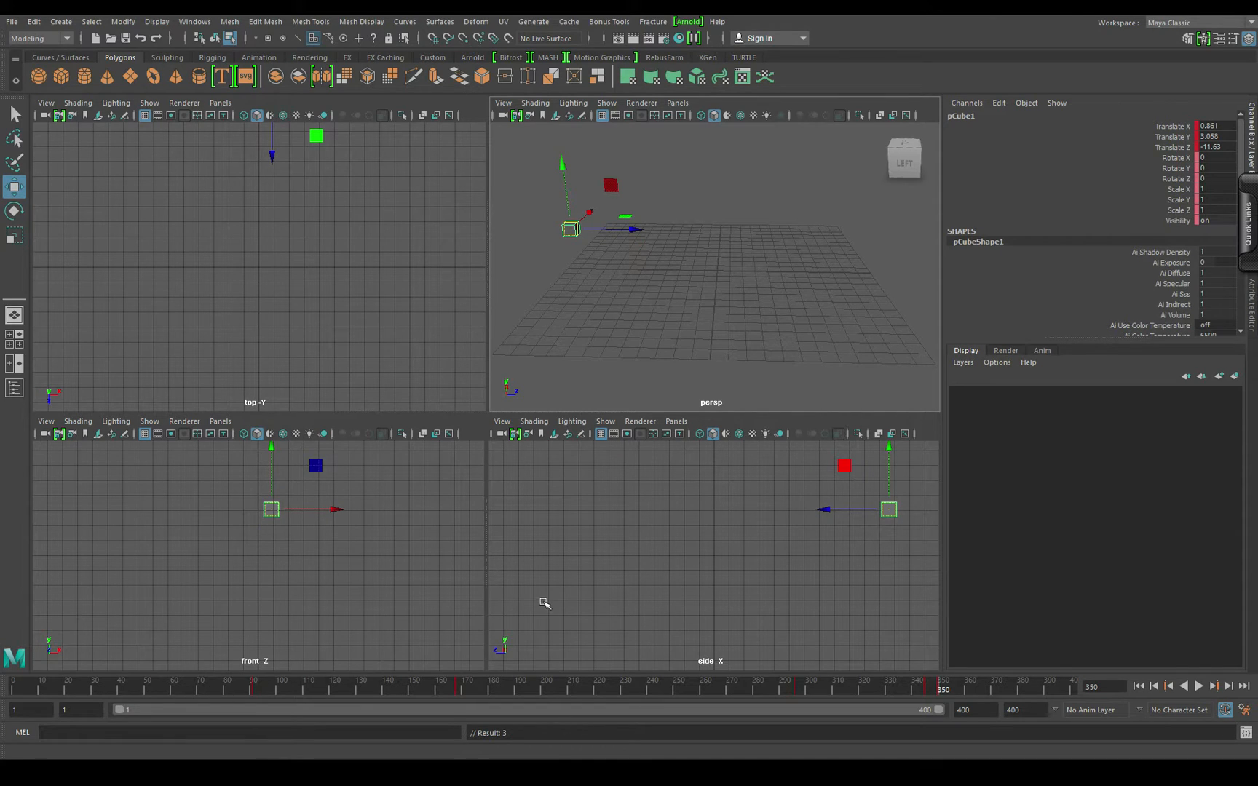
pyautogui.moveTo(912, 688); pyautogui.dragTo(700, 688)
pyautogui.press('r')
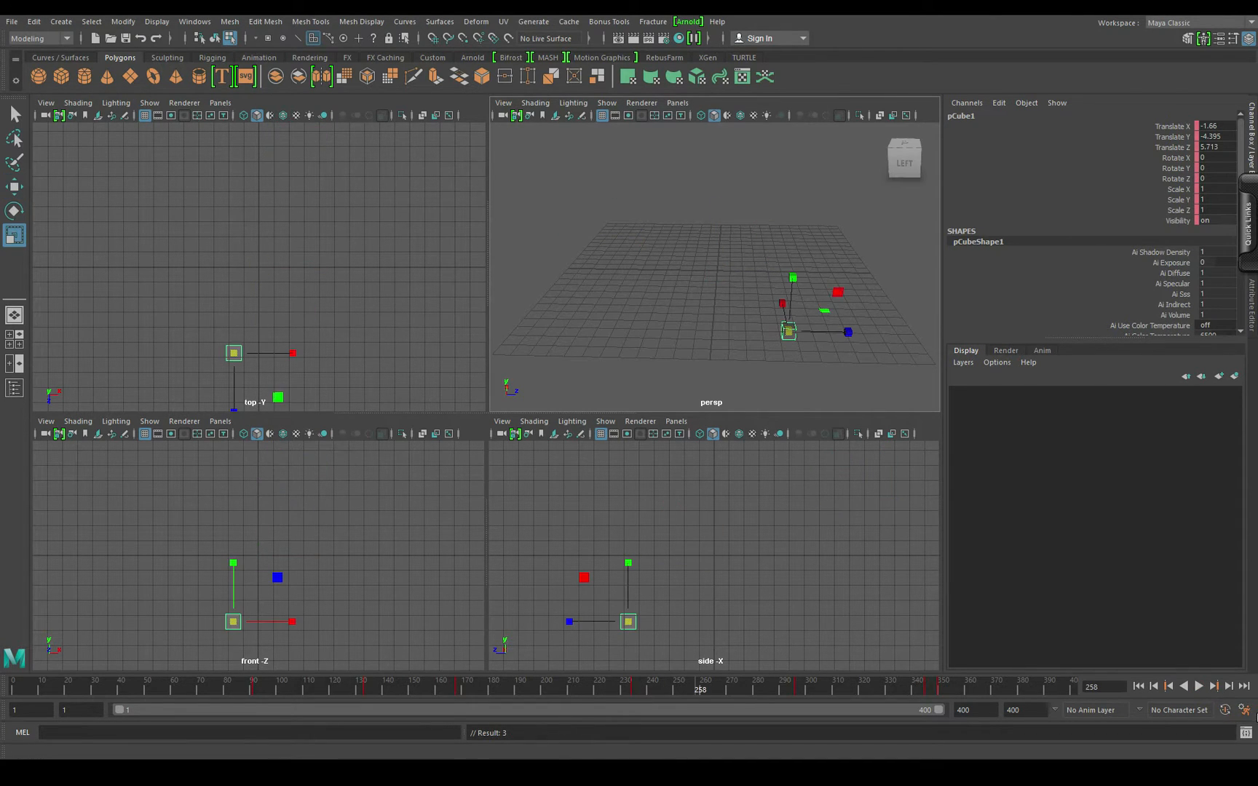
# Step: Open the animation preferences and look through the Interface, Display and Settings categories, including Help, Animation, Polygons, Assets, Dynamics and Sound
pyautogui.click(1244, 711)
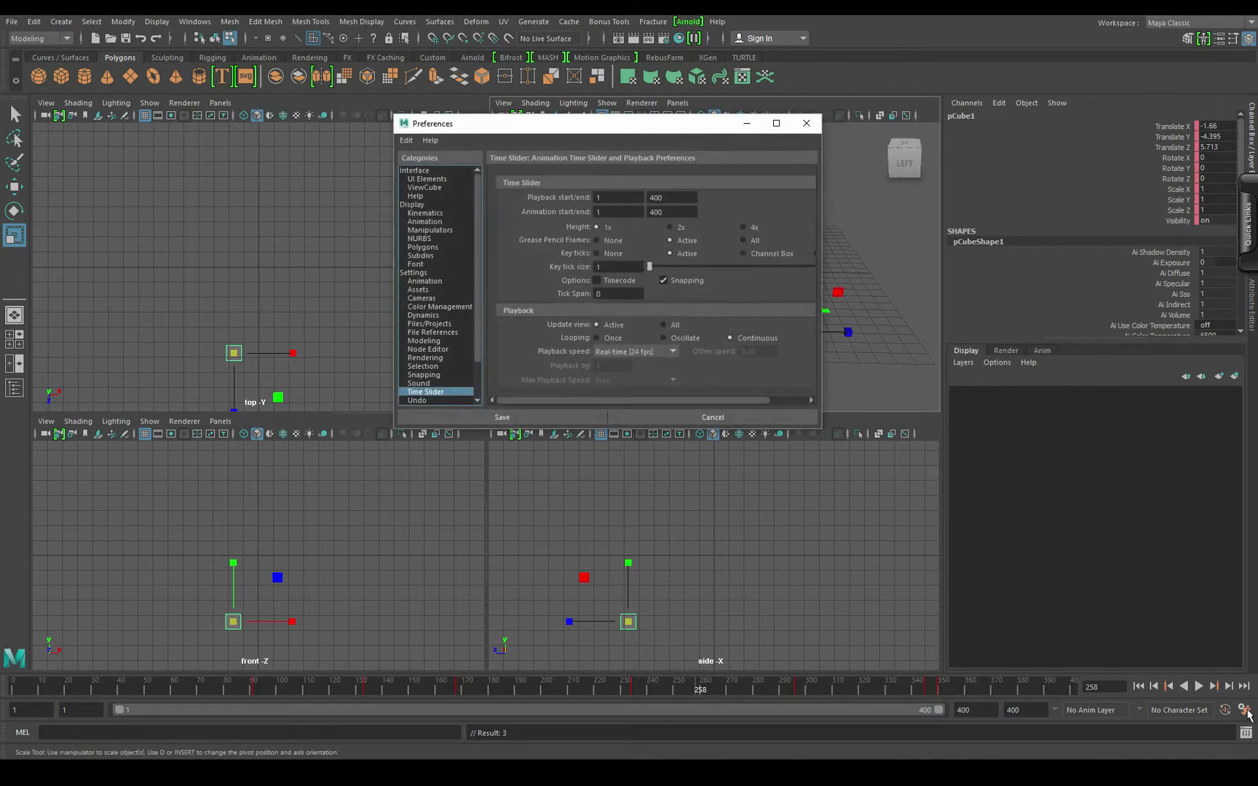
pyautogui.click(416, 171)
pyautogui.click(424, 188)
pyautogui.click(417, 196)
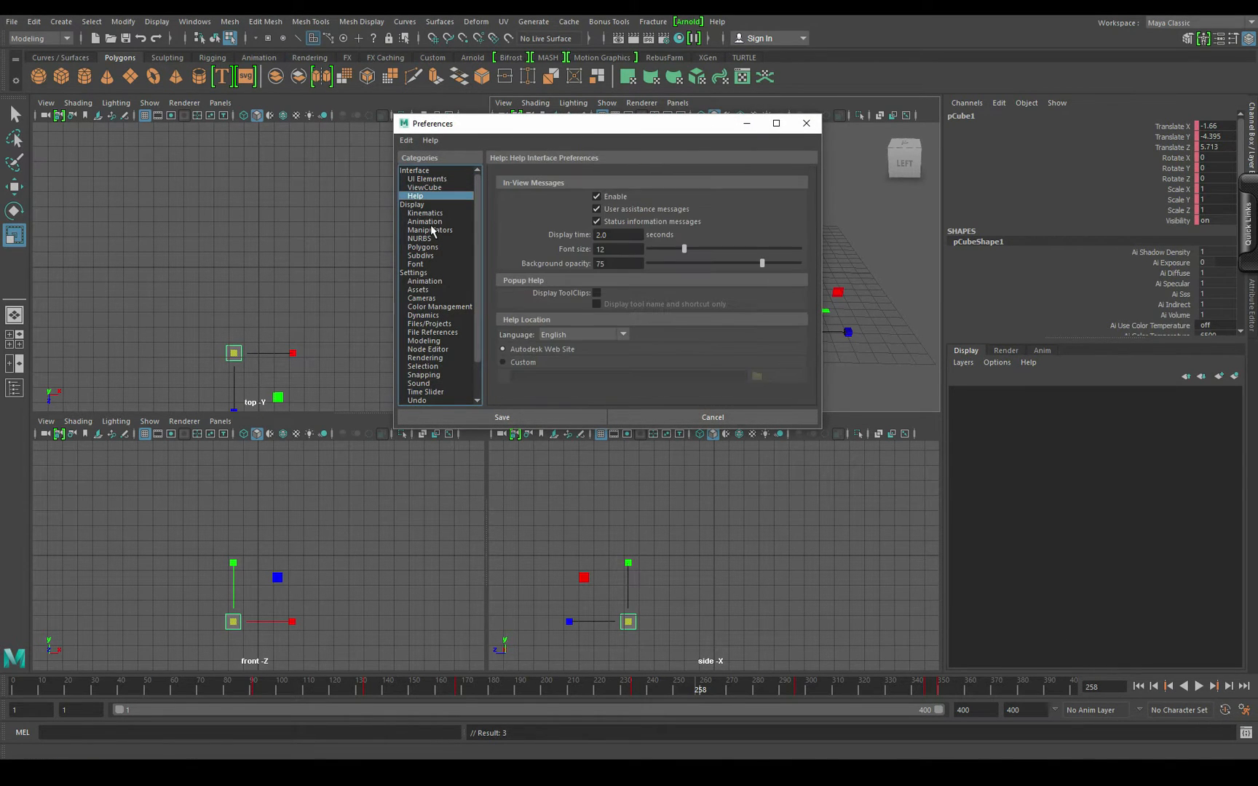
pyautogui.click(419, 213)
pyautogui.click(424, 221)
pyautogui.click(430, 230)
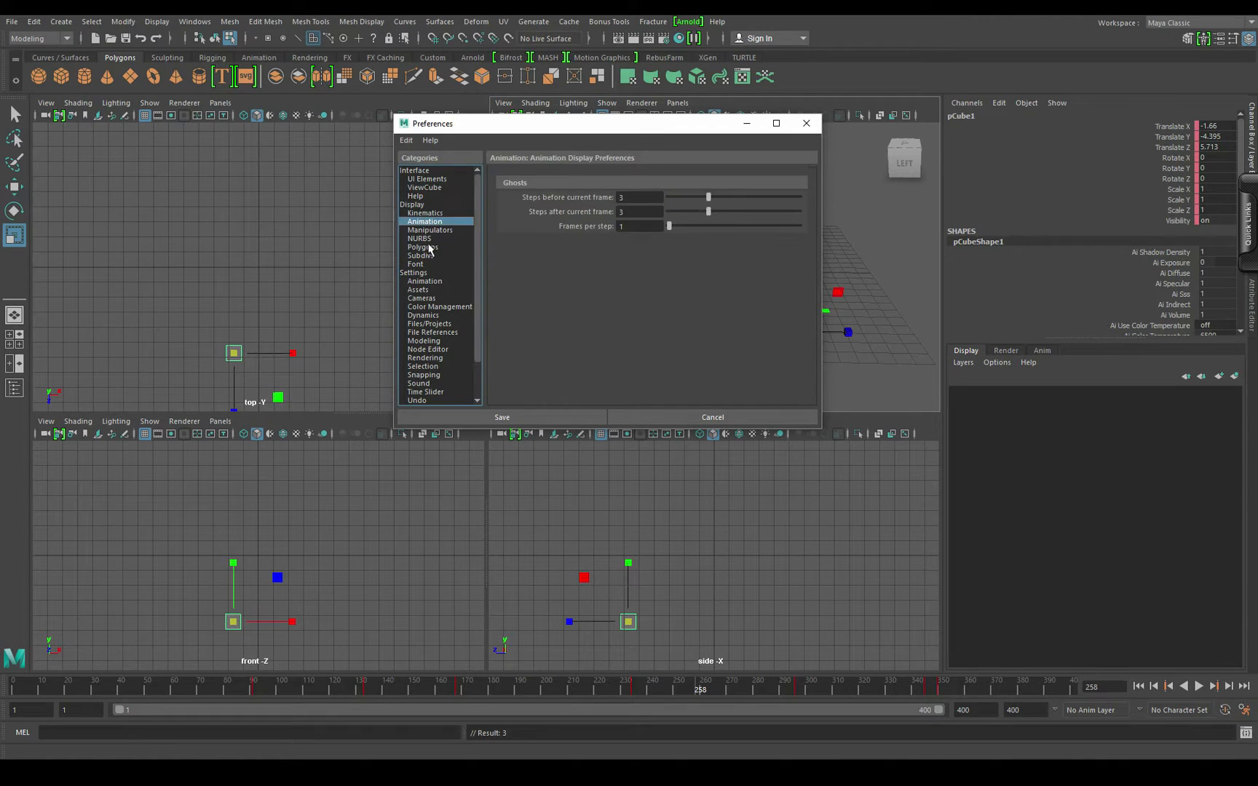
pyautogui.click(428, 246)
pyautogui.click(419, 272)
pyautogui.click(418, 290)
pyautogui.click(423, 314)
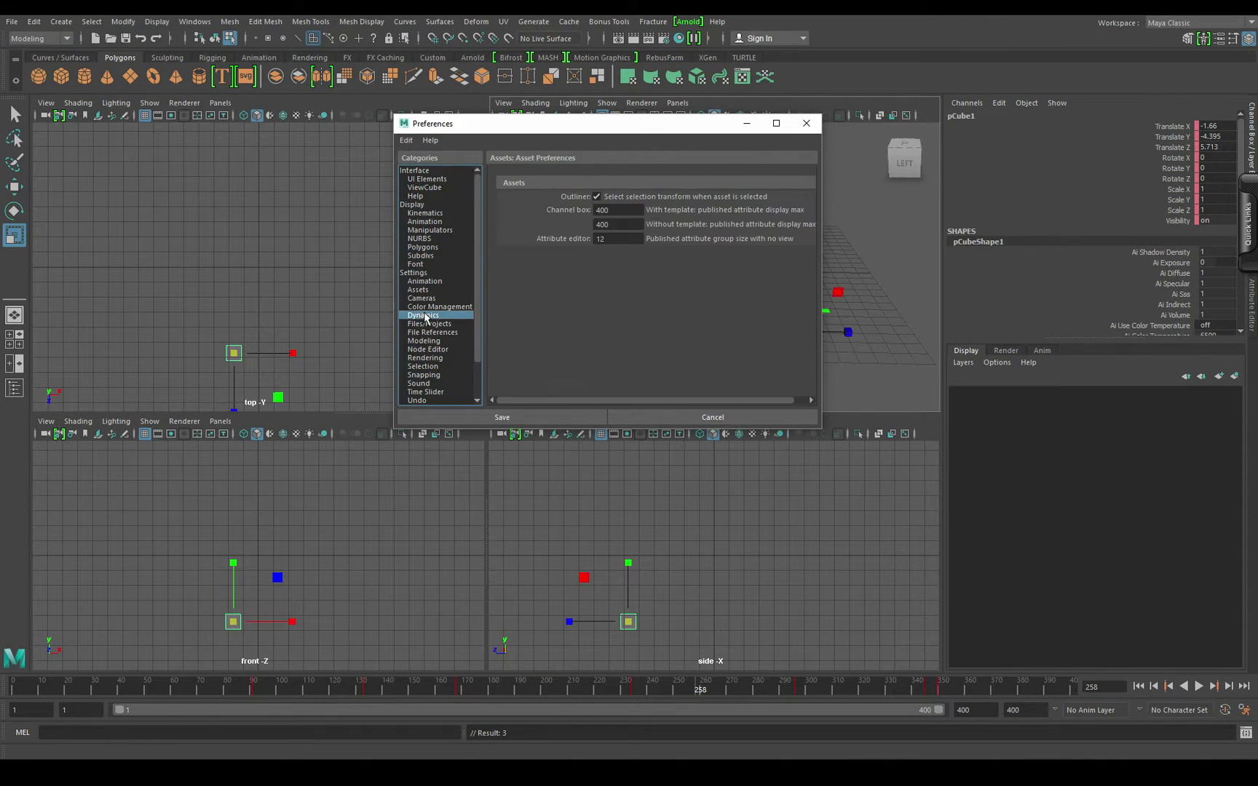
pyautogui.click(421, 383)
# Step: Set the undo queue to Infinite in the Undo preferences
pyautogui.scroll(-2, 418, 368)
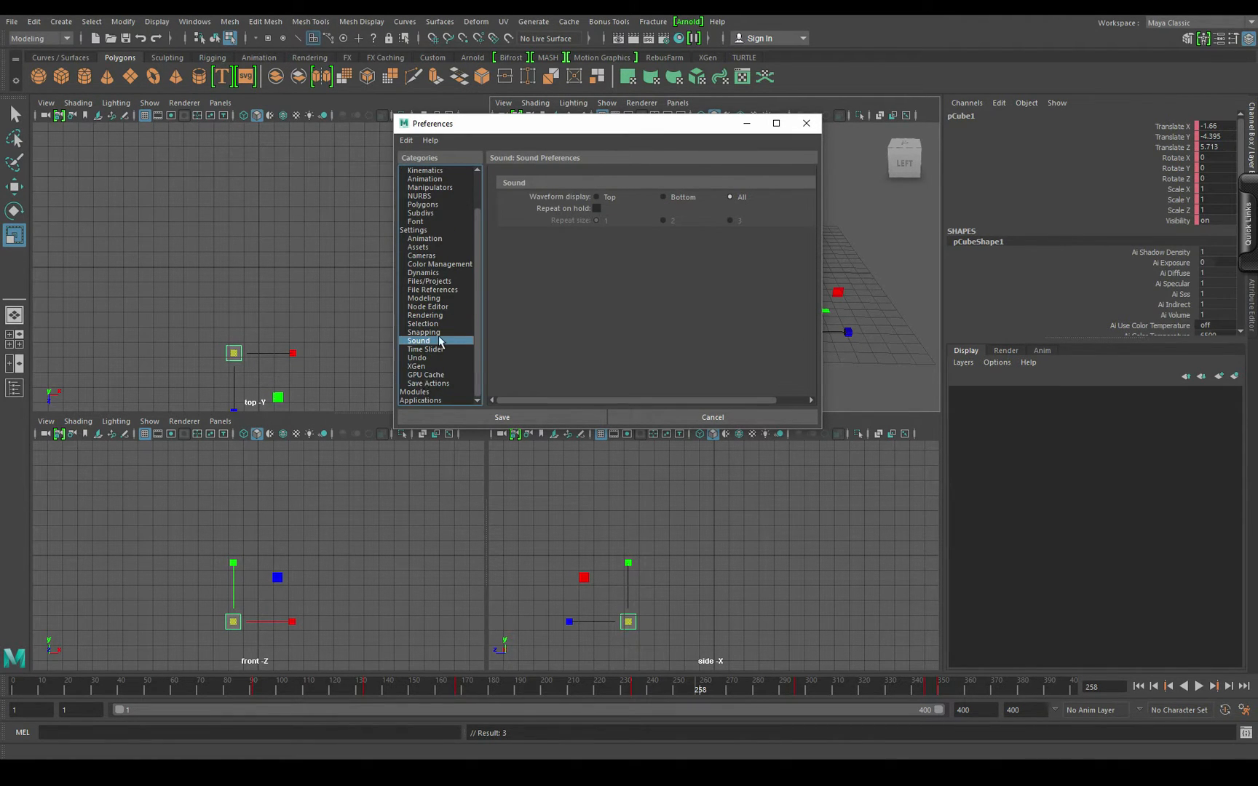
pyautogui.click(417, 357)
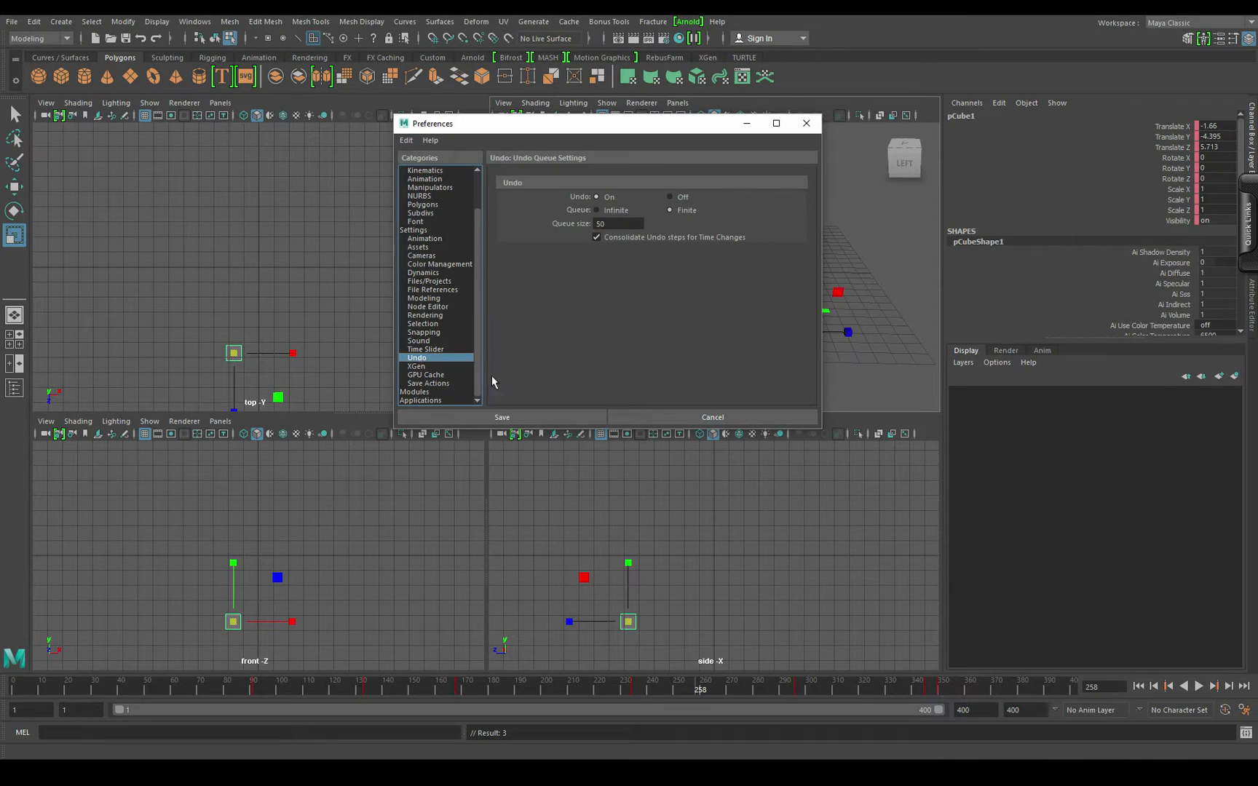
pyautogui.click(605, 209)
# Step: Switch the working time unit to PAL (25 fps) in the general settings and back to Film (24 fps)
pyautogui.click(414, 230)
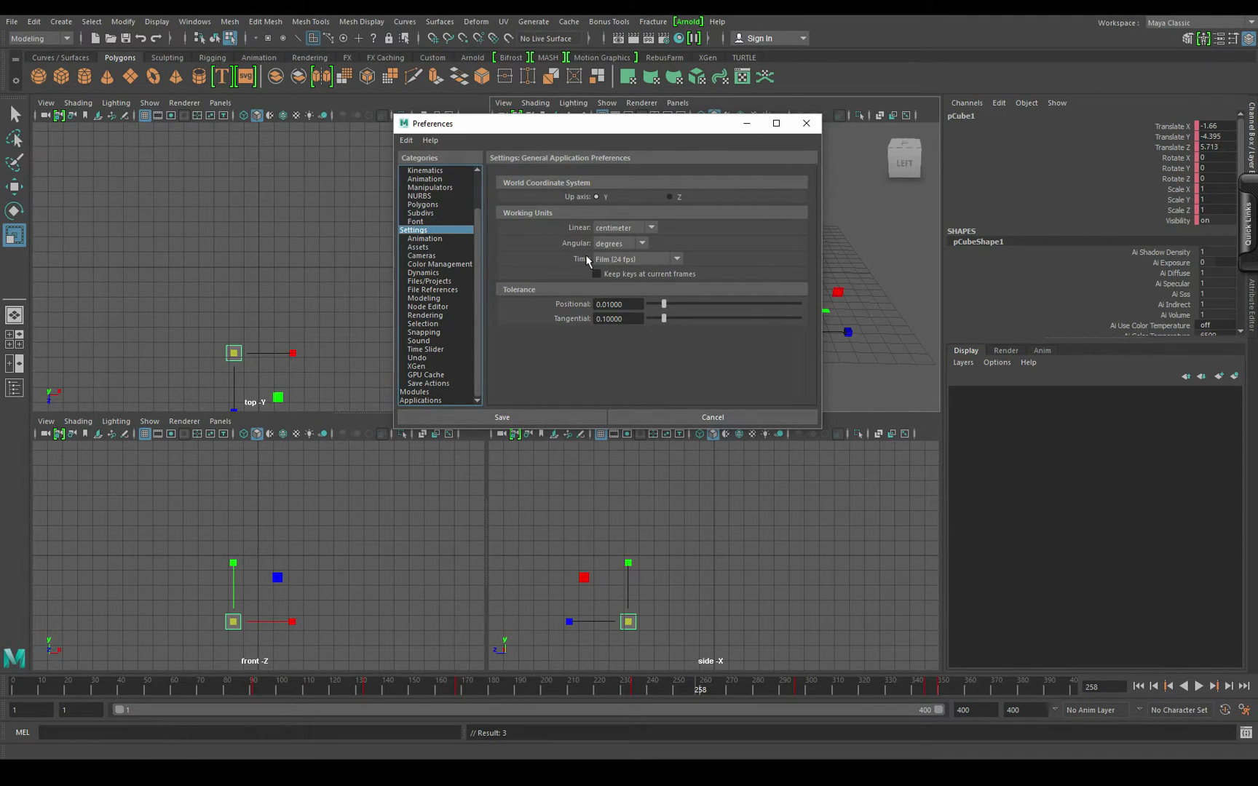
pyautogui.click(676, 259)
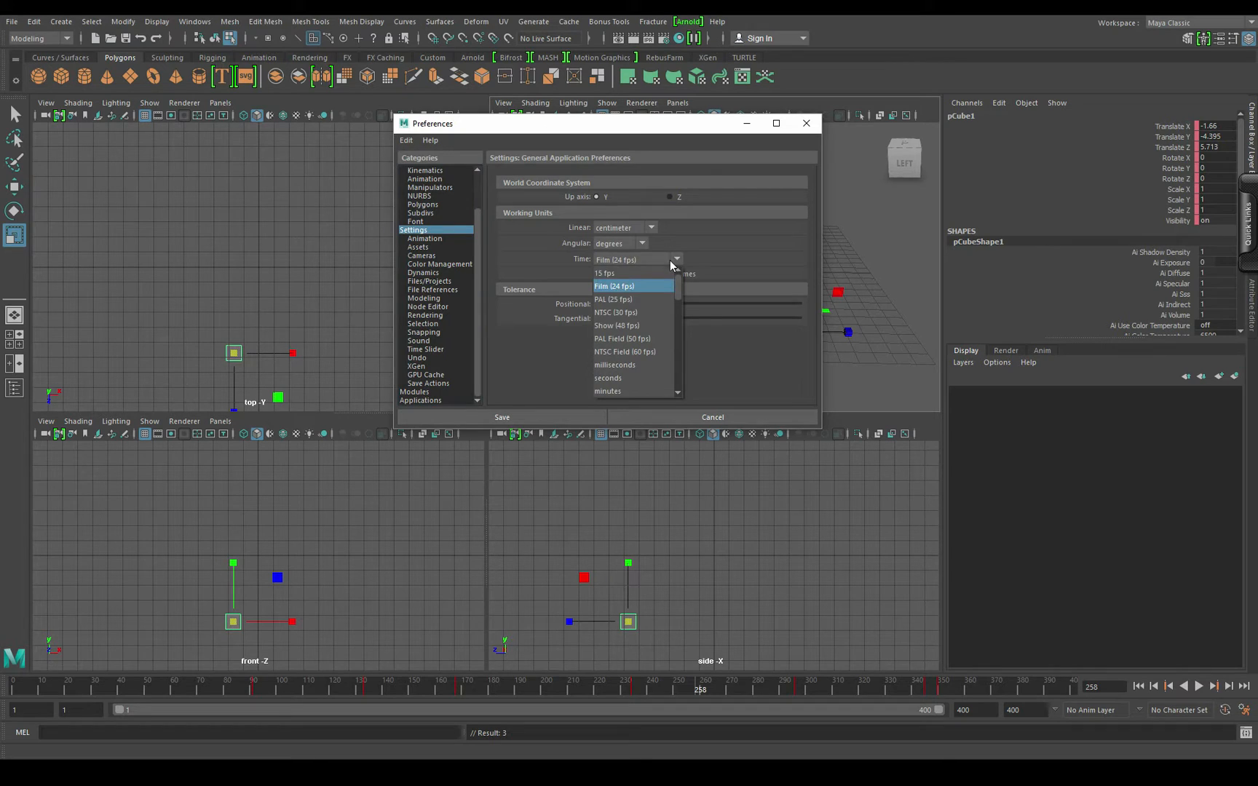
pyautogui.click(613, 300)
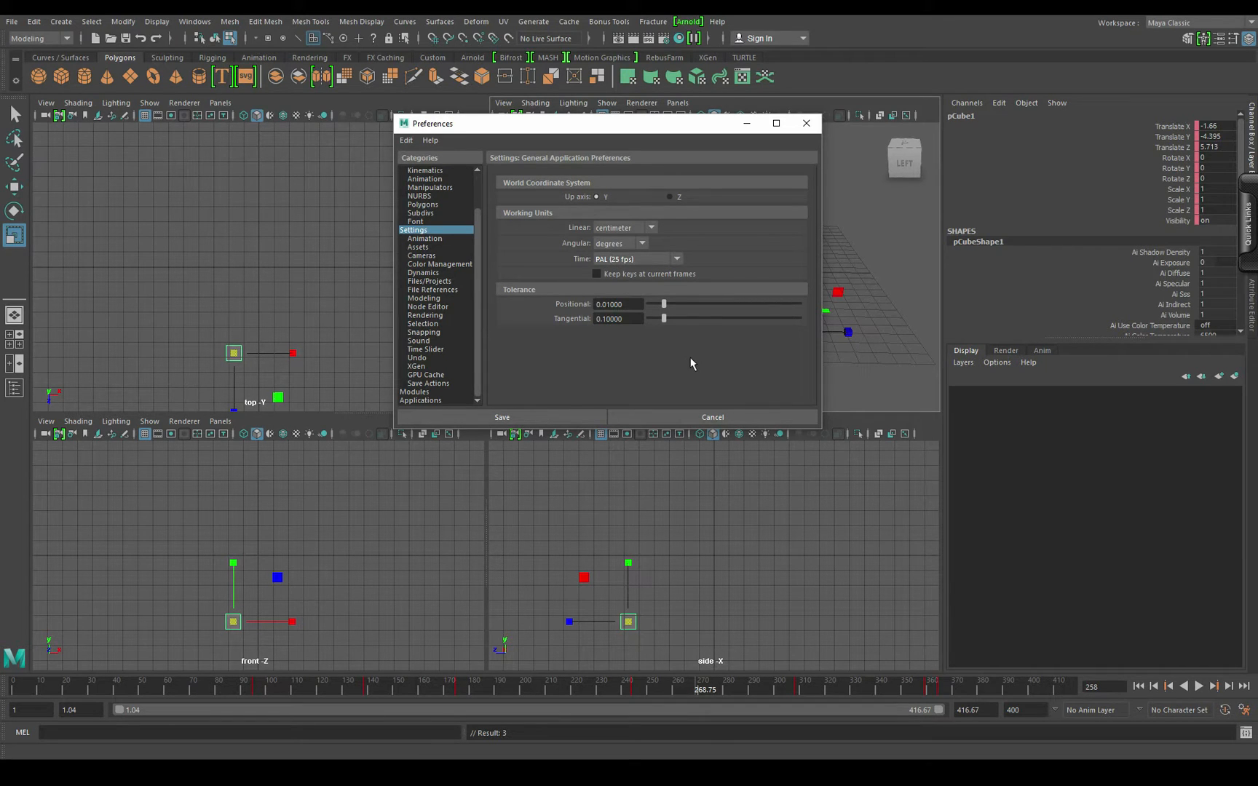
pyautogui.click(620, 261)
pyautogui.click(625, 290)
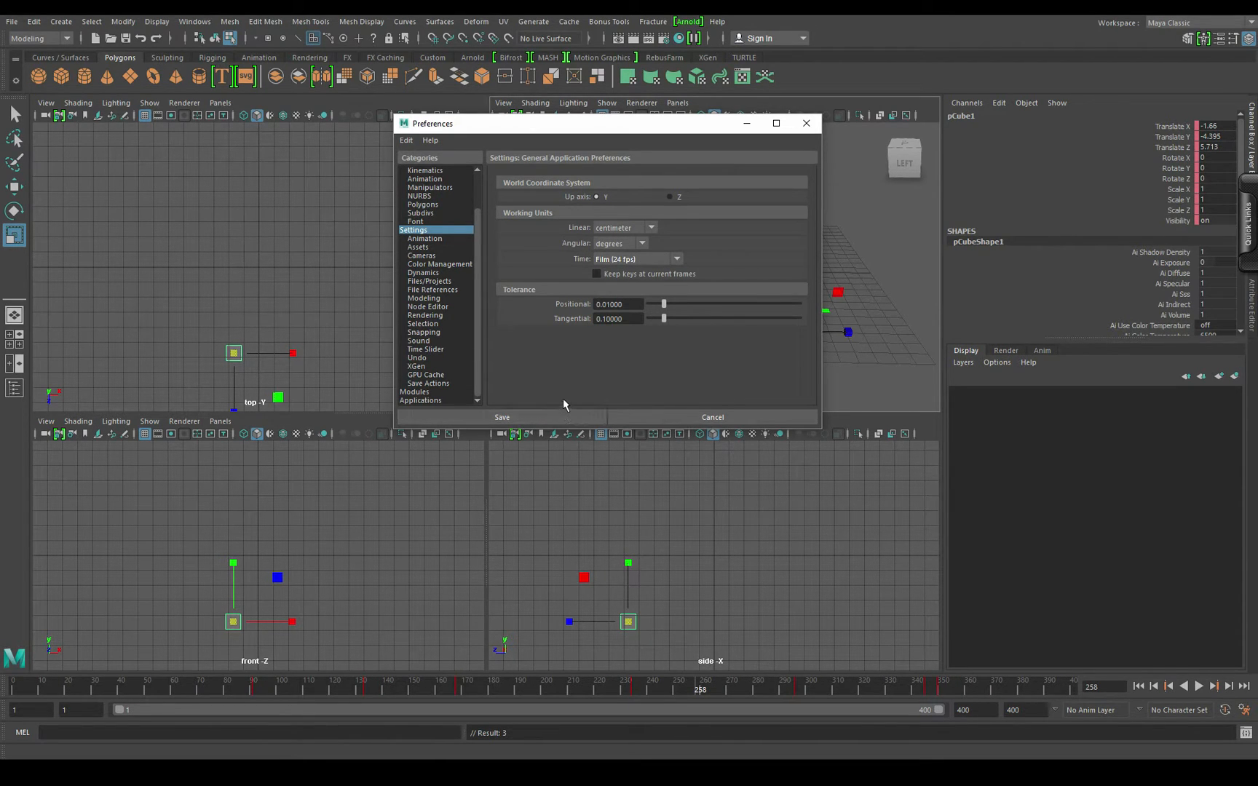
# Step: Look at the Display, Polygons and Help preference pages, and close the Preferences window
pyautogui.scroll(2, 436, 241)
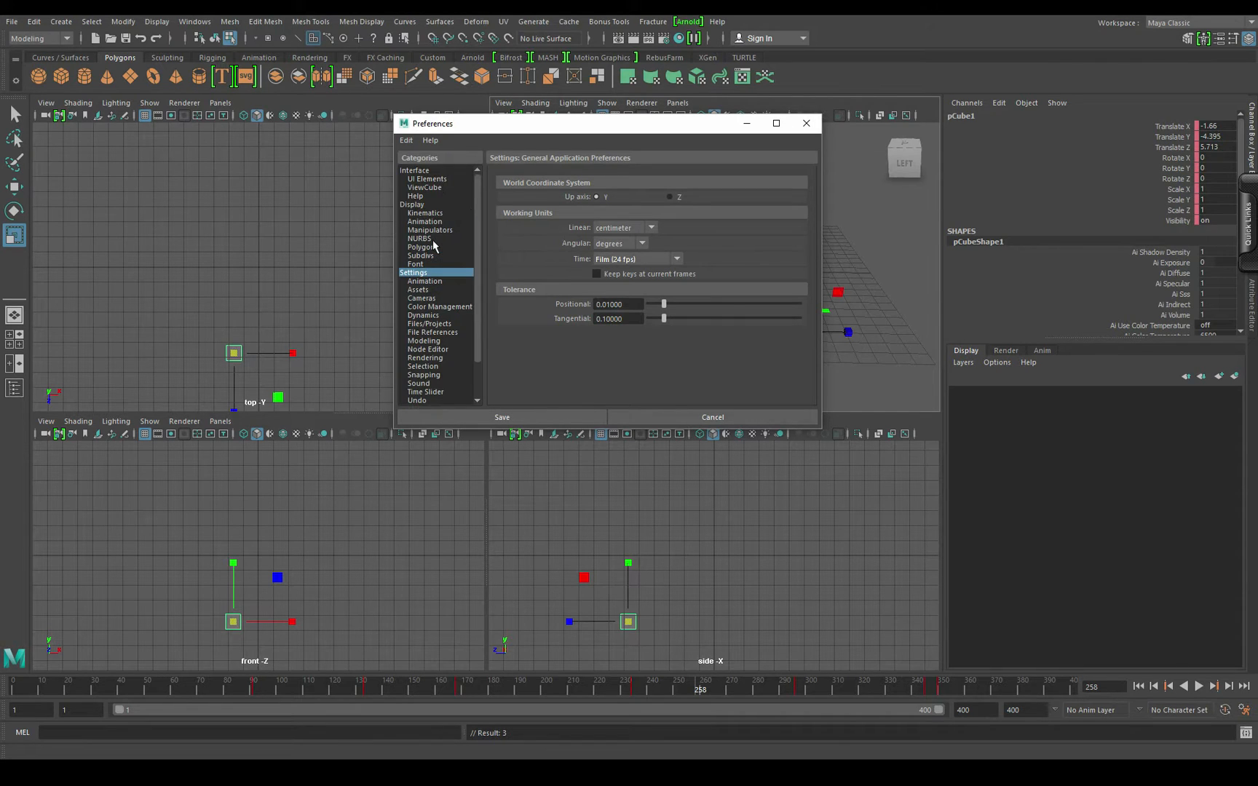
pyautogui.click(412, 205)
pyautogui.click(429, 246)
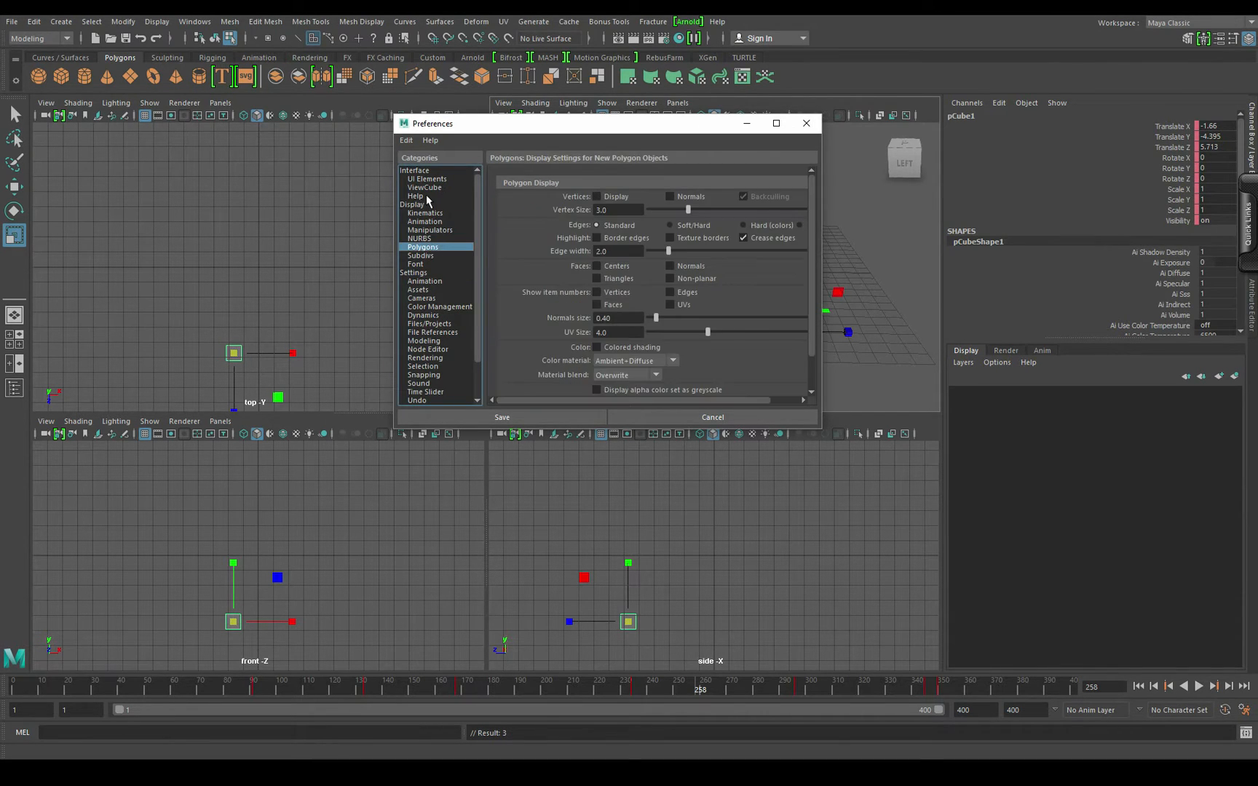
pyautogui.click(414, 196)
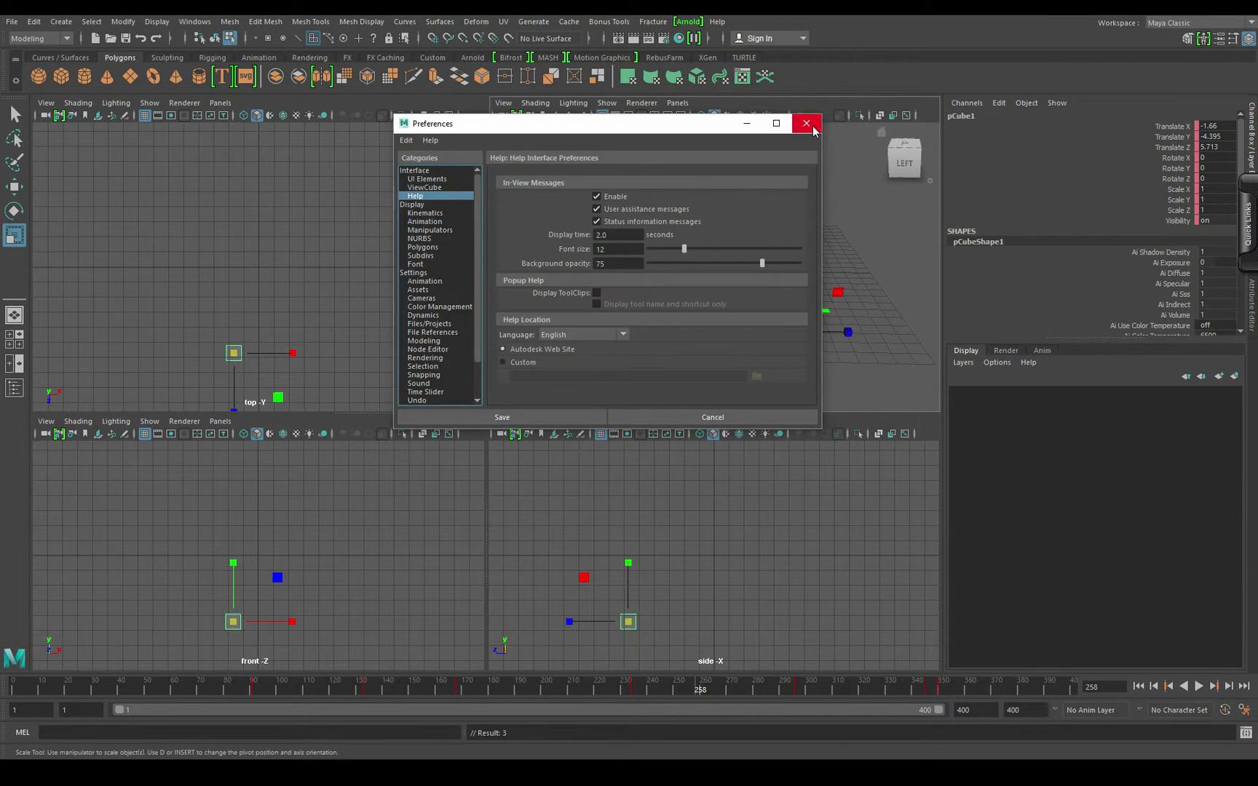
pyautogui.click(811, 127)
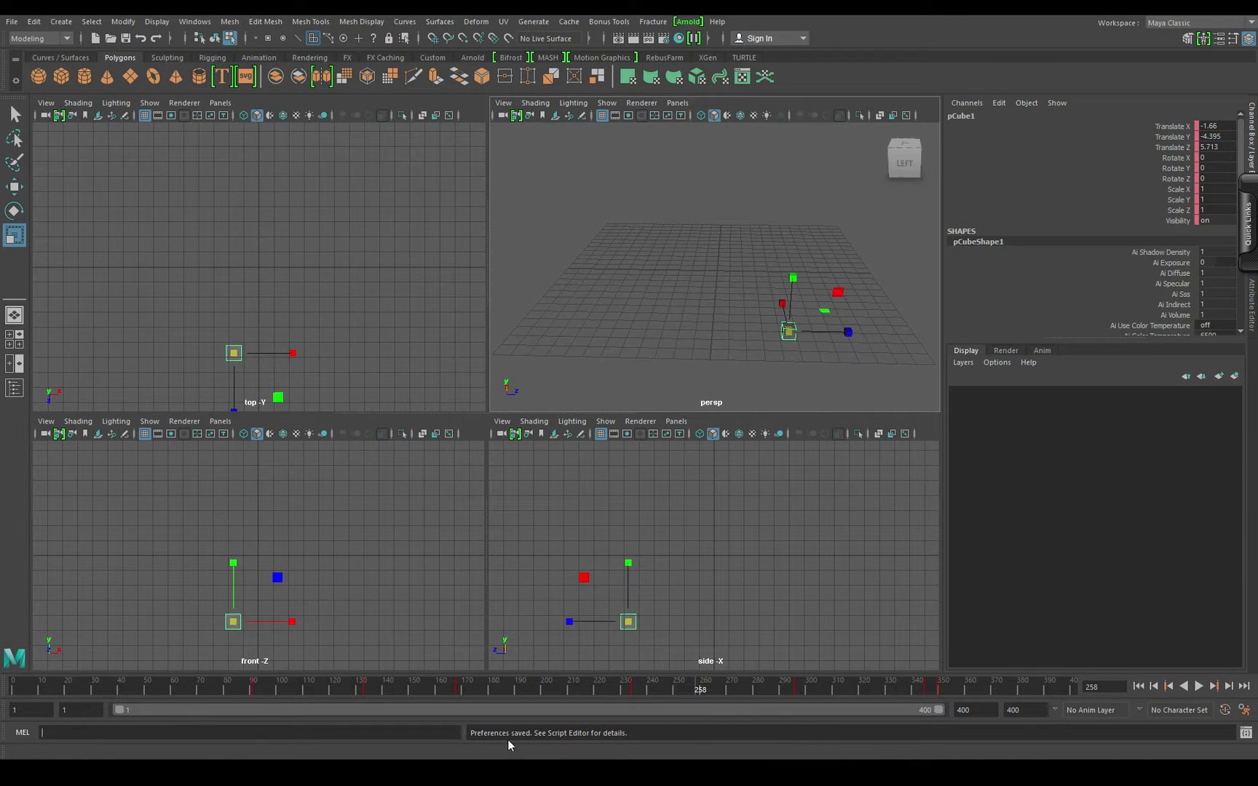
# Step: Scale the cube uniformly to about 7.481 and create a second polygon cube at the origin
pyautogui.moveTo(474, 734); pyautogui.dragTo(1018, 730)
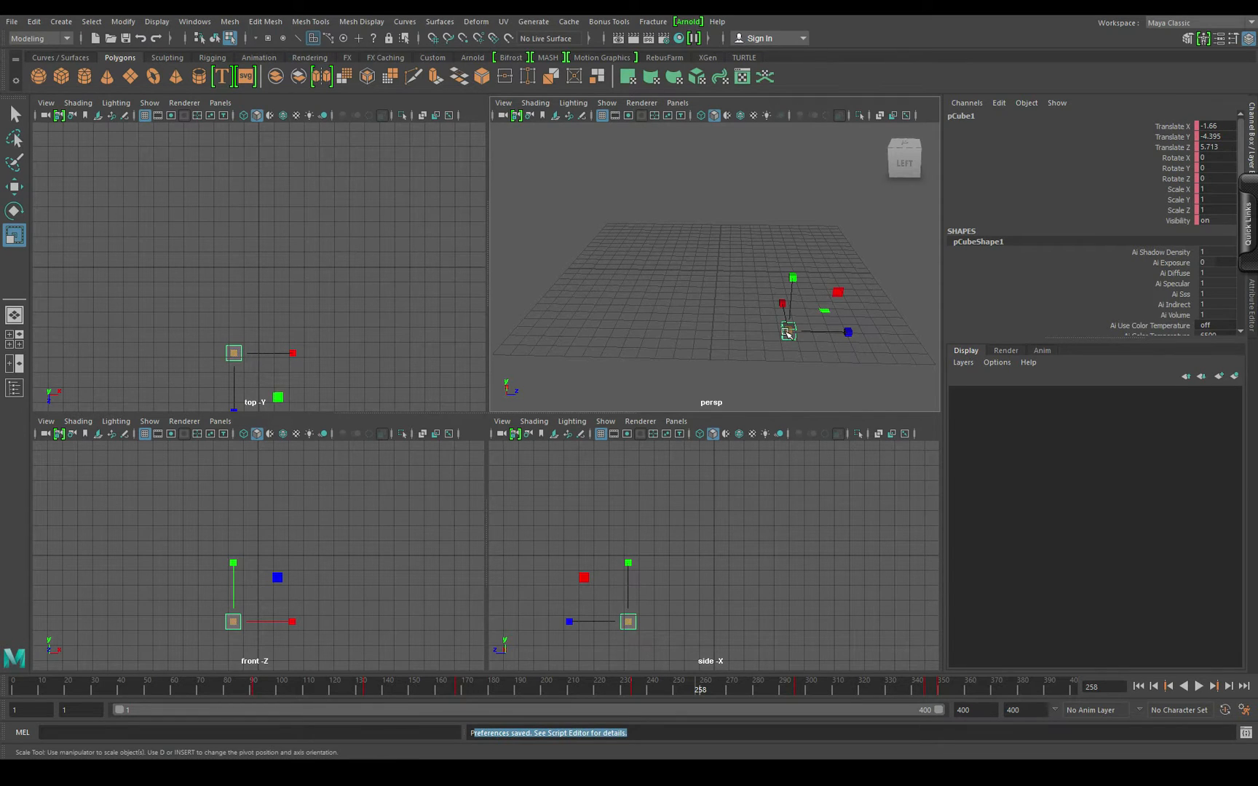
pyautogui.moveTo(788, 332); pyautogui.dragTo(856, 331)
pyautogui.click(61, 21)
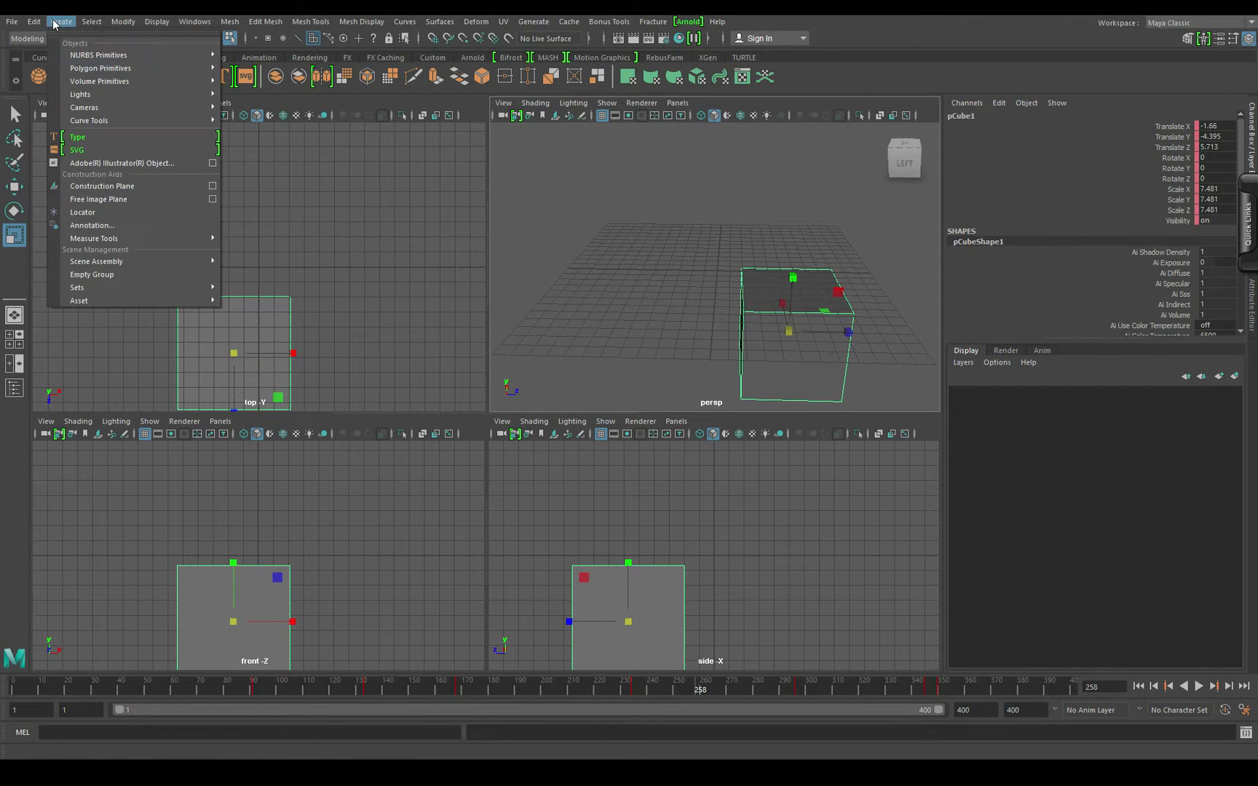
pyautogui.moveTo(110, 67)
pyautogui.click(251, 92)
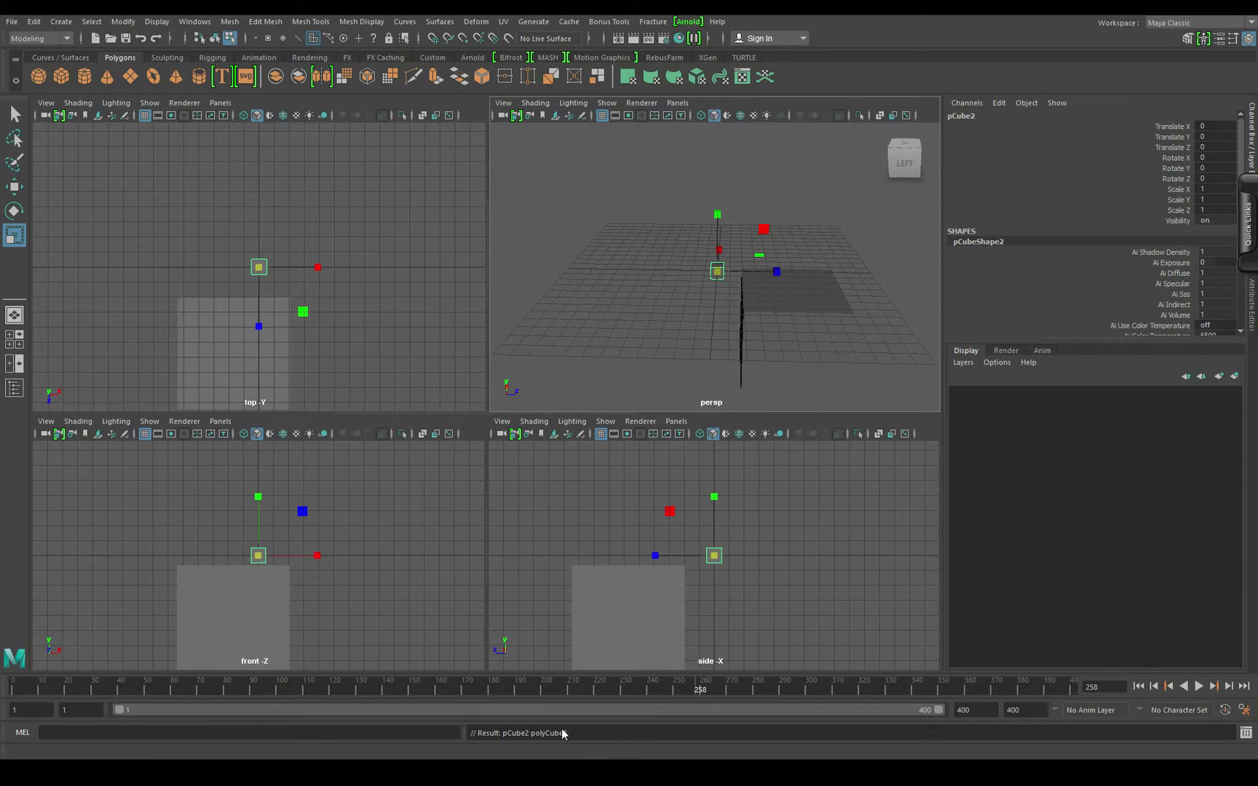
# Step: Open the Script Editor, extend its history area over the script input area, and clear the history
pyautogui.click(1246, 733)
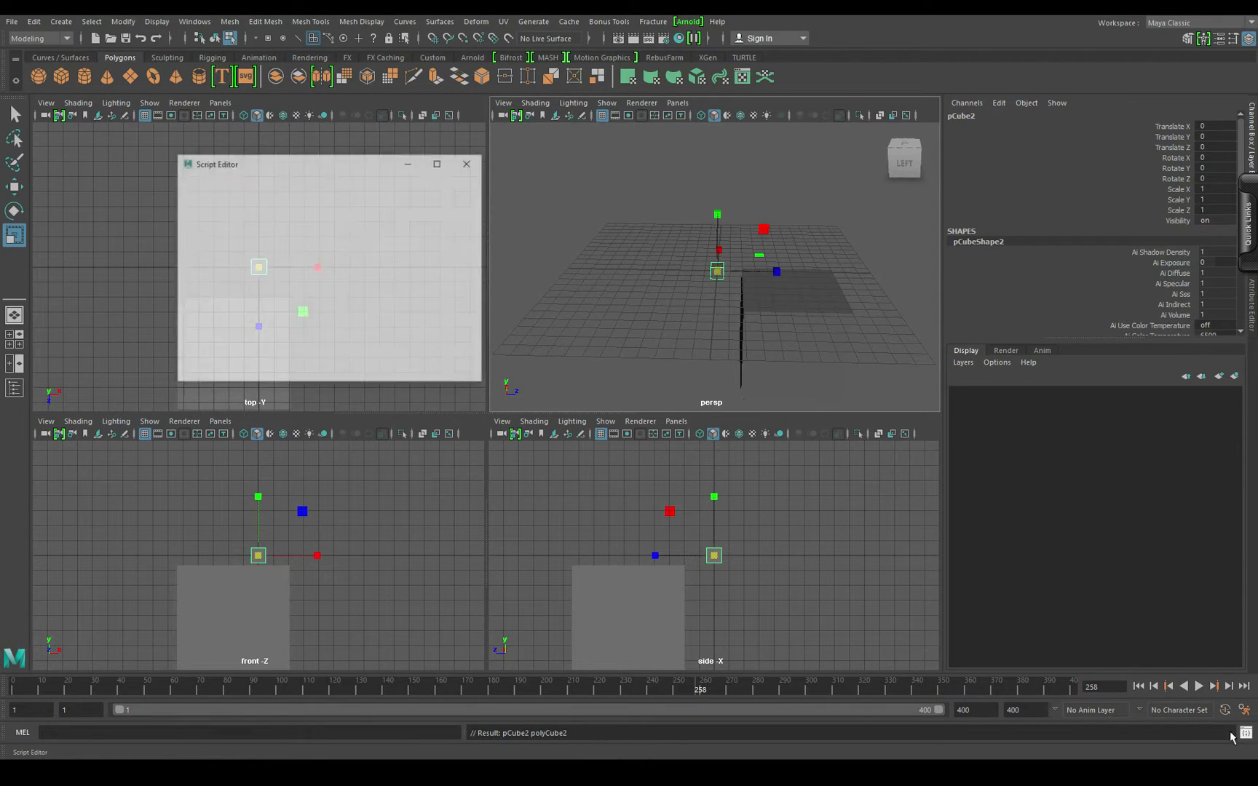
pyautogui.click(194, 304)
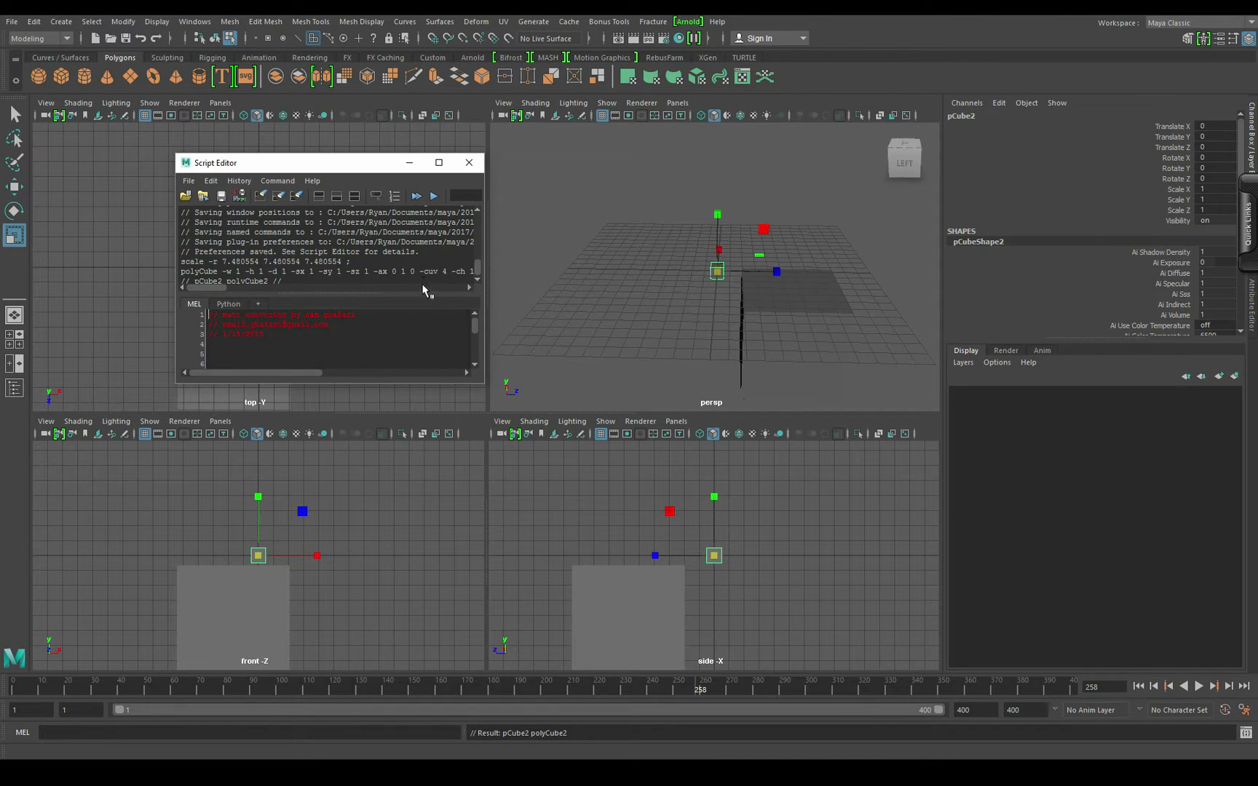
pyautogui.moveTo(425, 290); pyautogui.dragTo(418, 388)
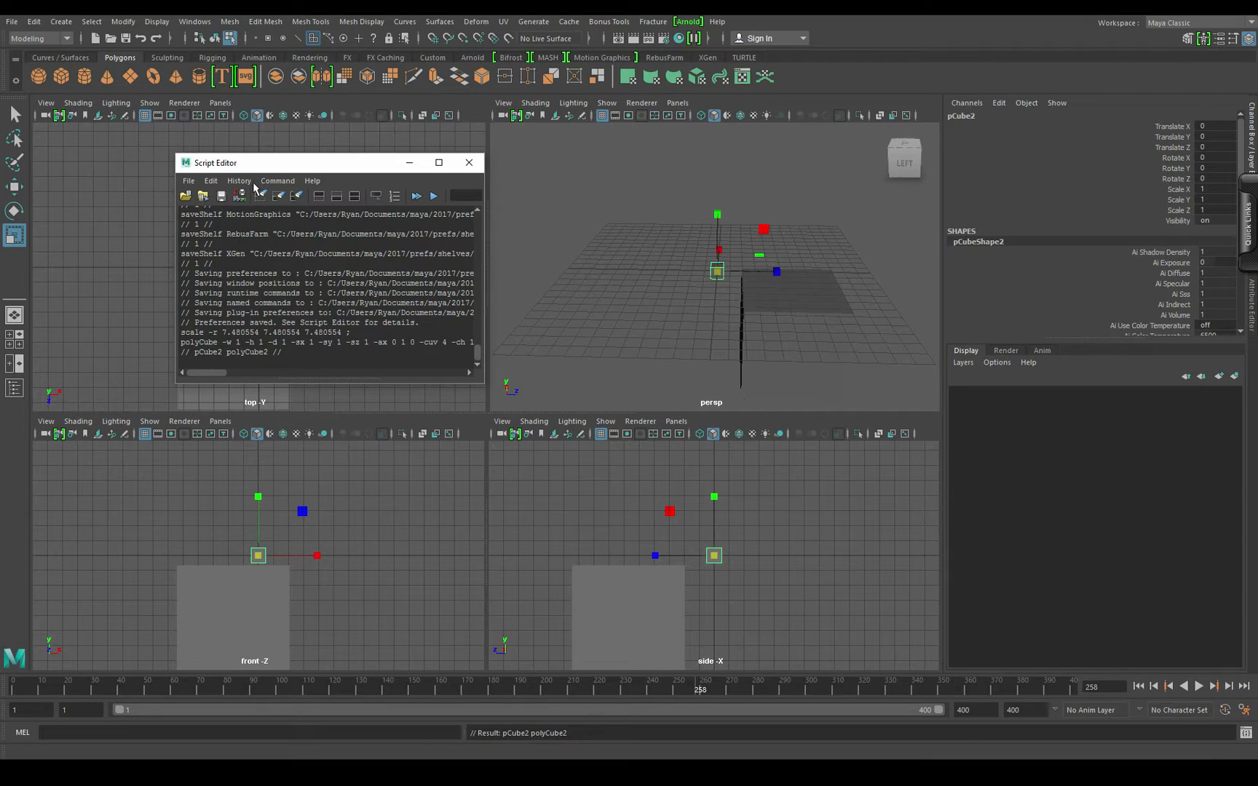
pyautogui.click(278, 198)
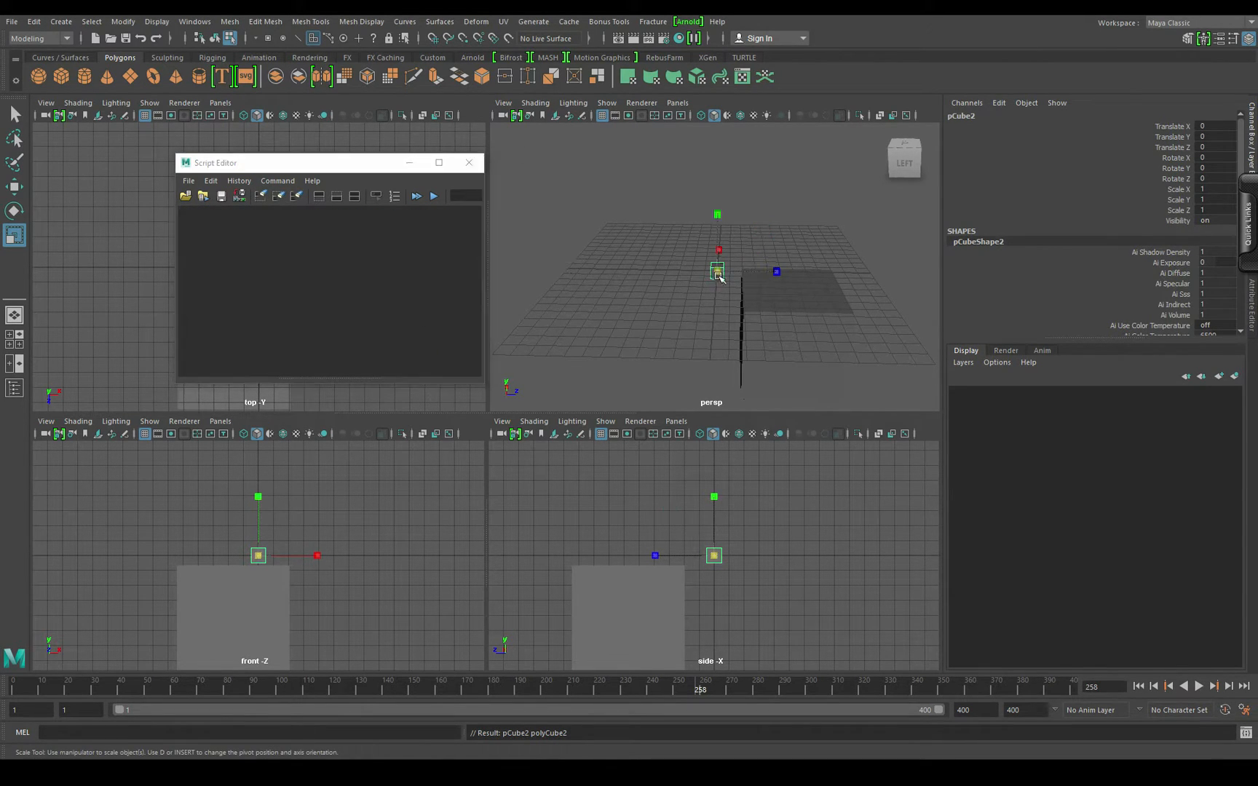
# Step: Scale the second cube uniformly to about 5.44 and highlight the logged scale command in the Script Editor history
pyautogui.moveTo(717, 273); pyautogui.dragTo(766, 281)
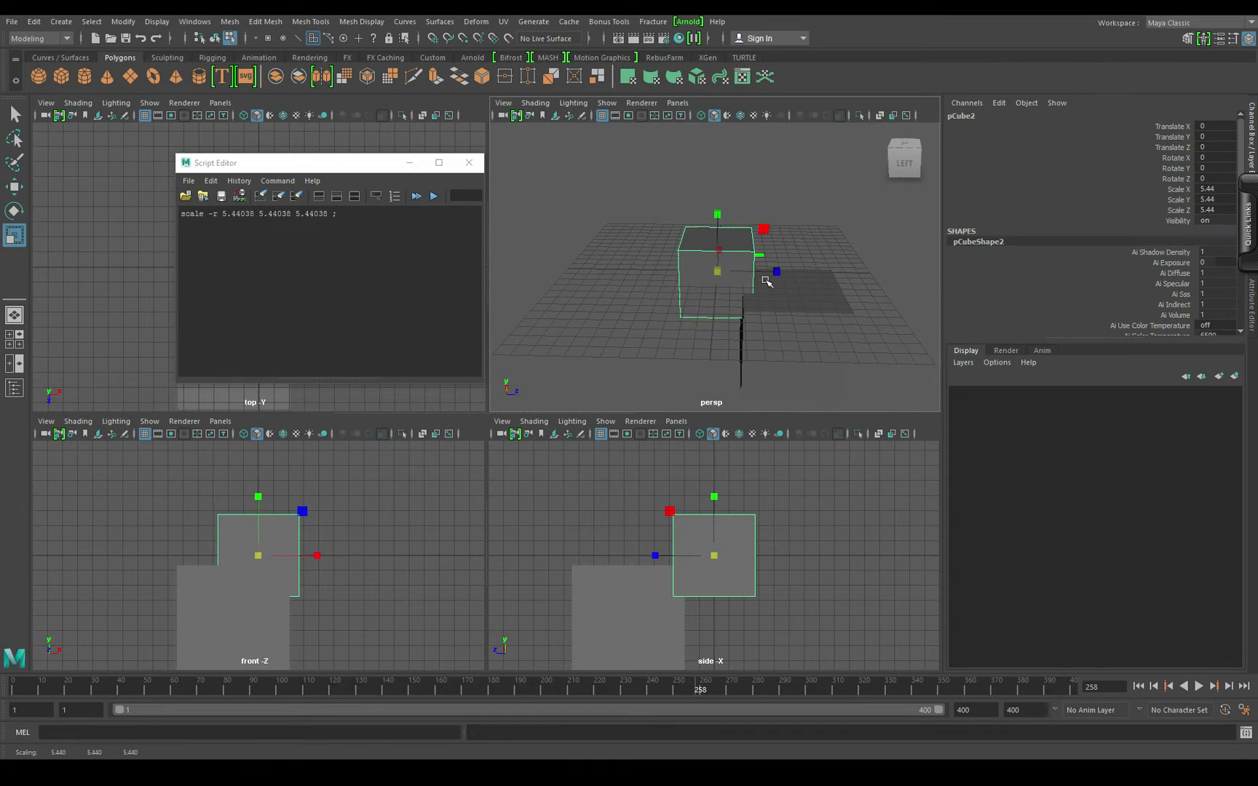
pyautogui.click(363, 217)
pyautogui.moveTo(332, 214); pyautogui.dragTo(182, 213)
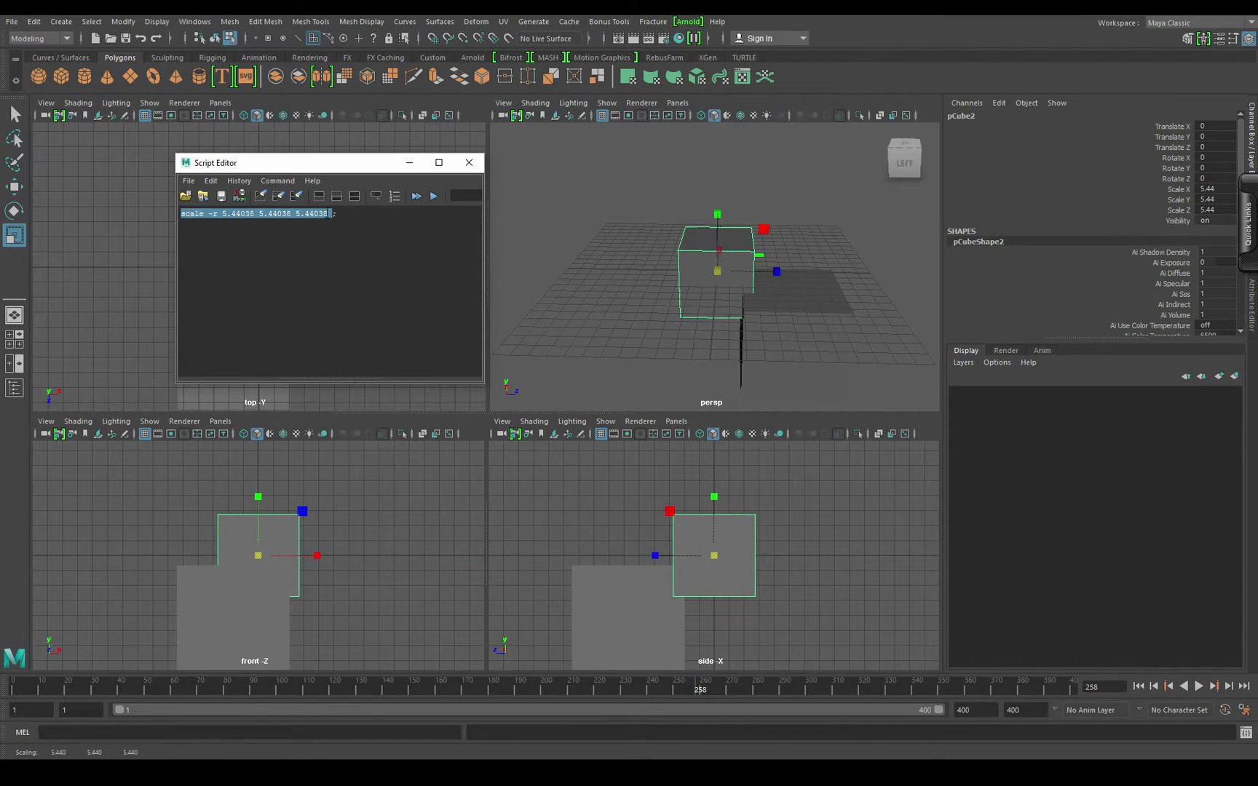
# Step: Copy the logged scale command, shrink the second cube to about 1.06, and rerun the copied command from the MEL command line
pyautogui.click(348, 215)
pyautogui.moveTo(338, 214); pyautogui.dragTo(181, 214)
pyautogui.hotkey('ctrl', 'c')
pyautogui.click(87, 732)
pyautogui.moveTo(721, 273); pyautogui.dragTo(654, 323)
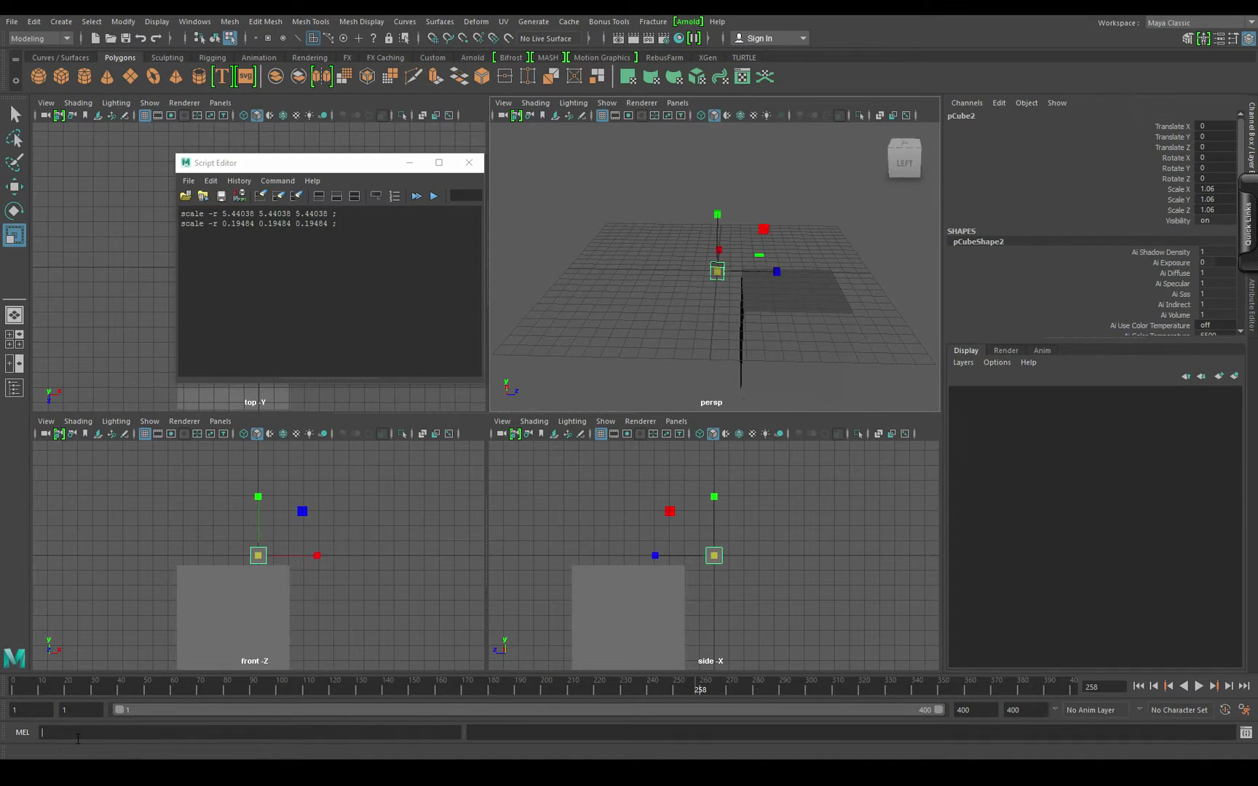
pyautogui.hotkey('ctrl', 'v')
pyautogui.press('Return')
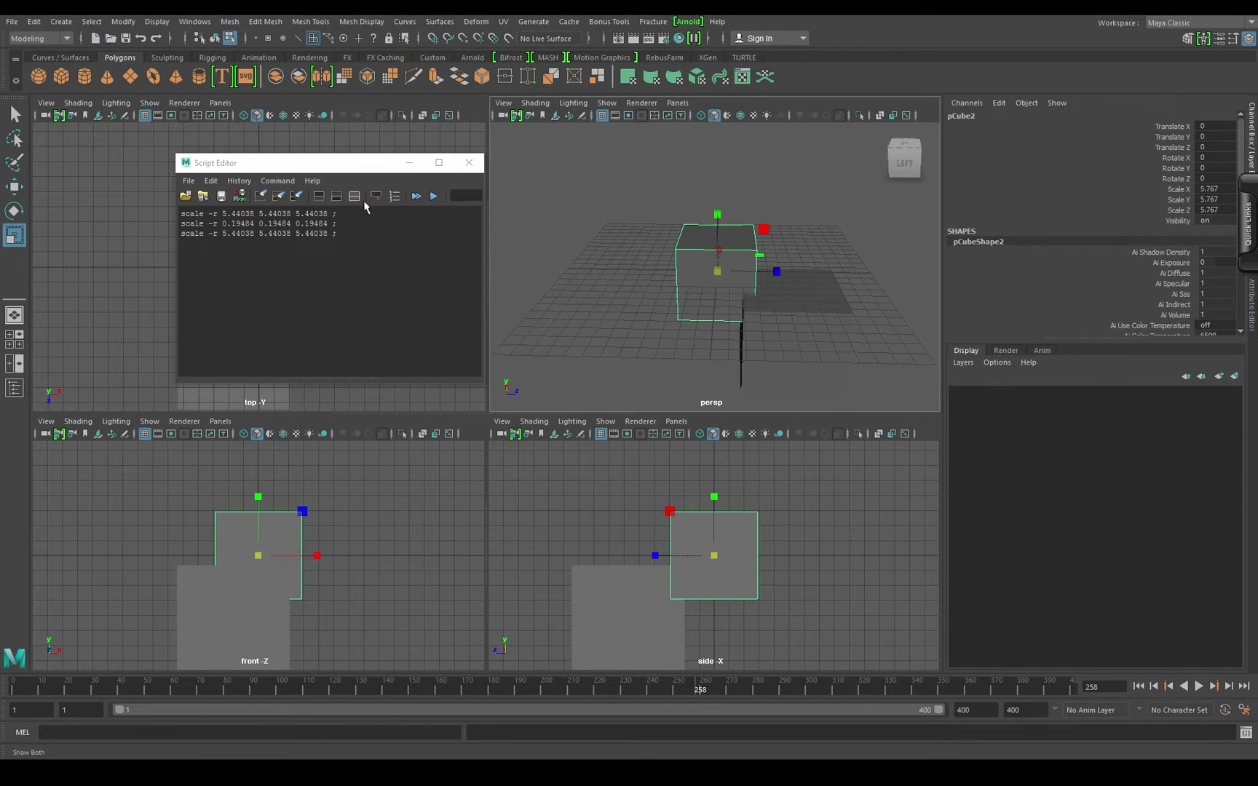
# Step: Move the second cube to about -5.729 in Z and rotate it freely to about -13.4, 14.0, 50.8 degrees
pyautogui.press('w')
pyautogui.moveTo(783, 270); pyautogui.dragTo(734, 323)
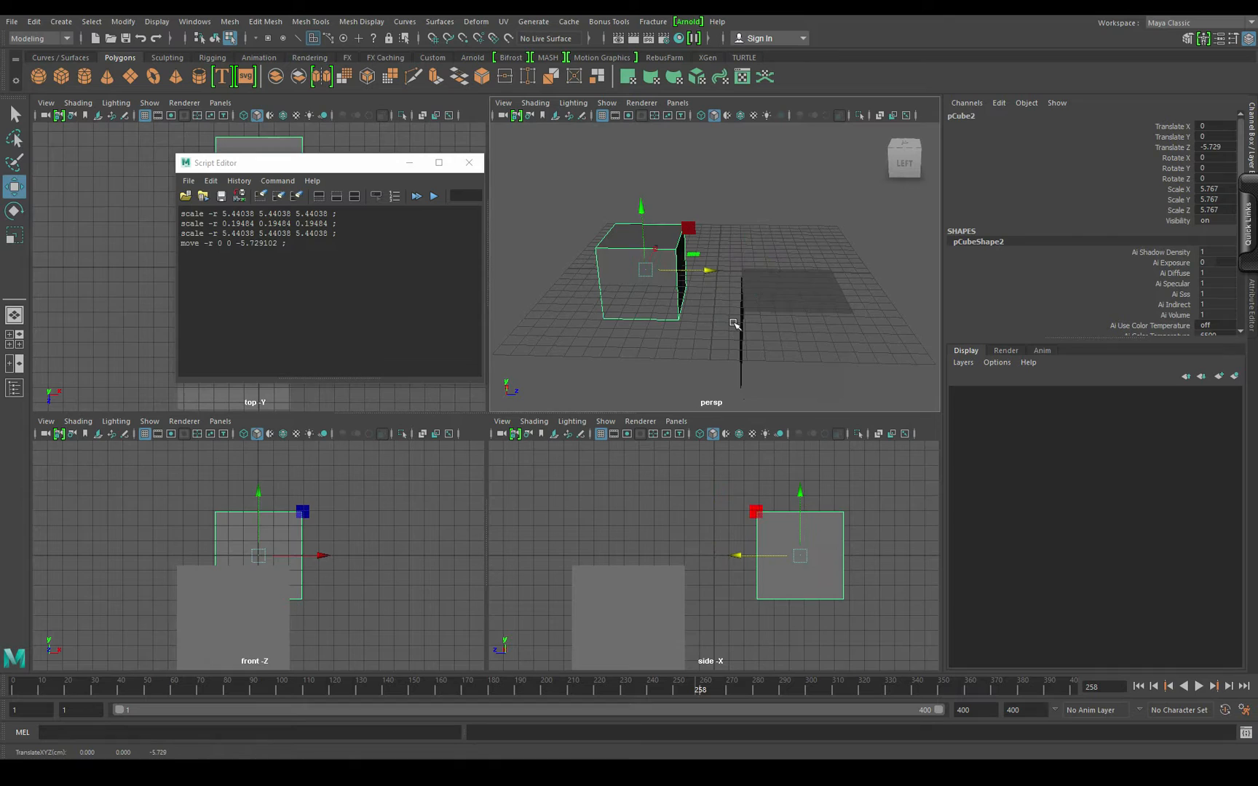
pyautogui.tripleClick(257, 246)
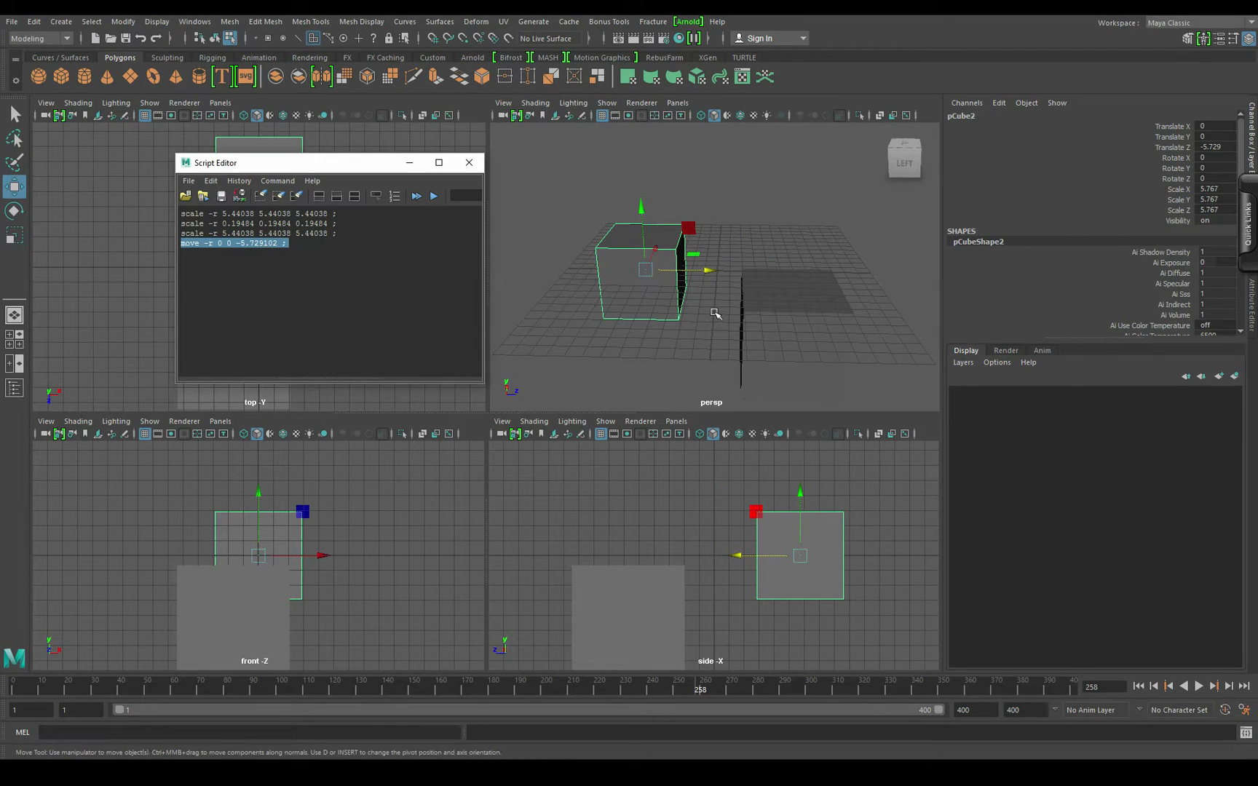
pyautogui.click(694, 281)
pyautogui.press('e')
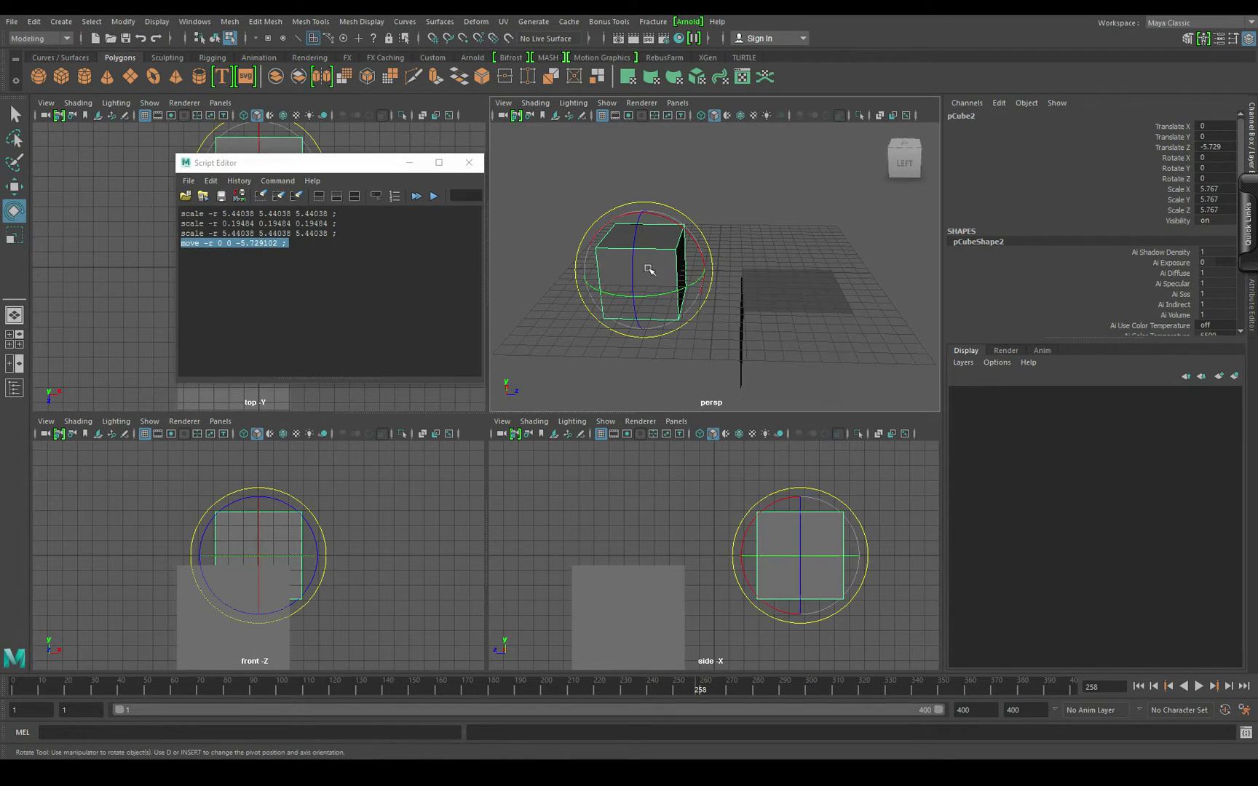
pyautogui.moveTo(650, 271); pyautogui.dragTo(575, 300)
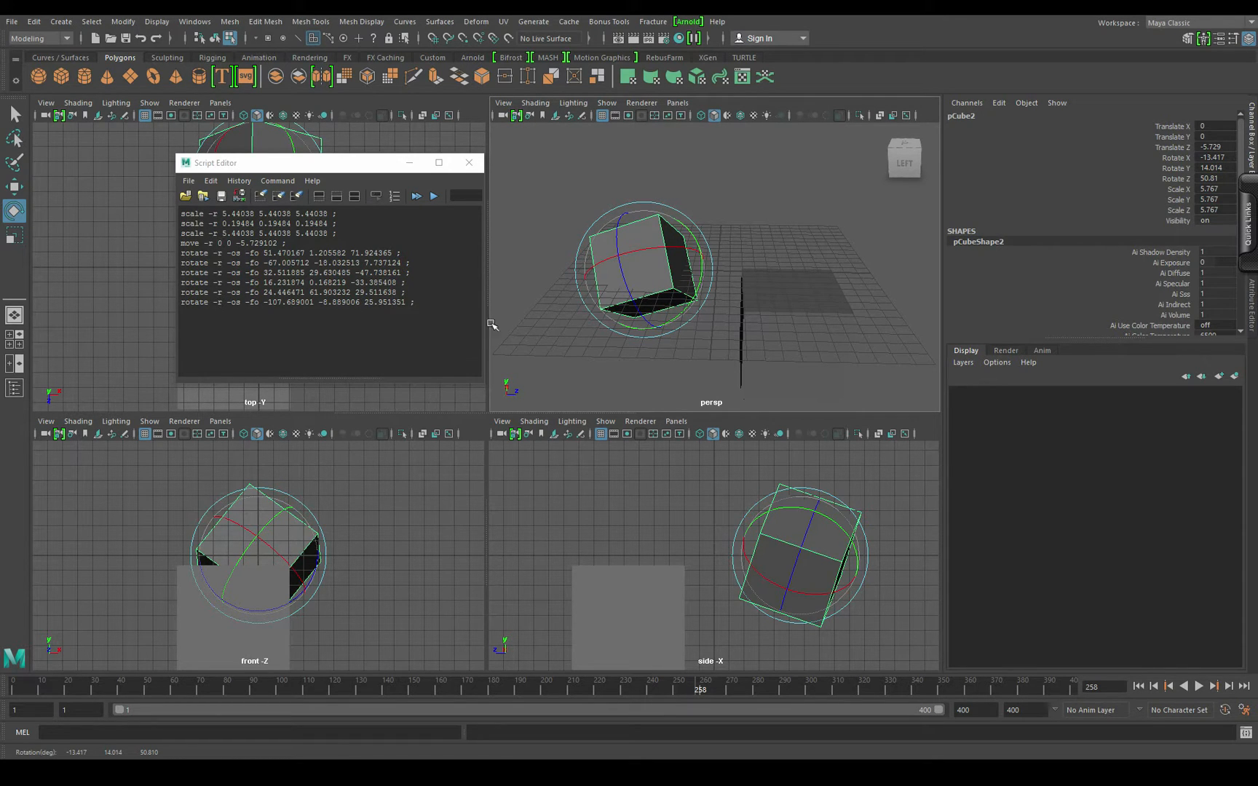
# Step: Transform the second cube to about Z 1.204, scale 10.153, 10.153, 15.178 and rotation -21, 6.4, 131.9, and highlight the latest logged commands
pyautogui.press('w')
pyautogui.moveTo(710, 275); pyautogui.dragTo(823, 246)
pyautogui.press('r')
pyautogui.press('e')
pyautogui.moveTo(738, 284); pyautogui.dragTo(700, 336)
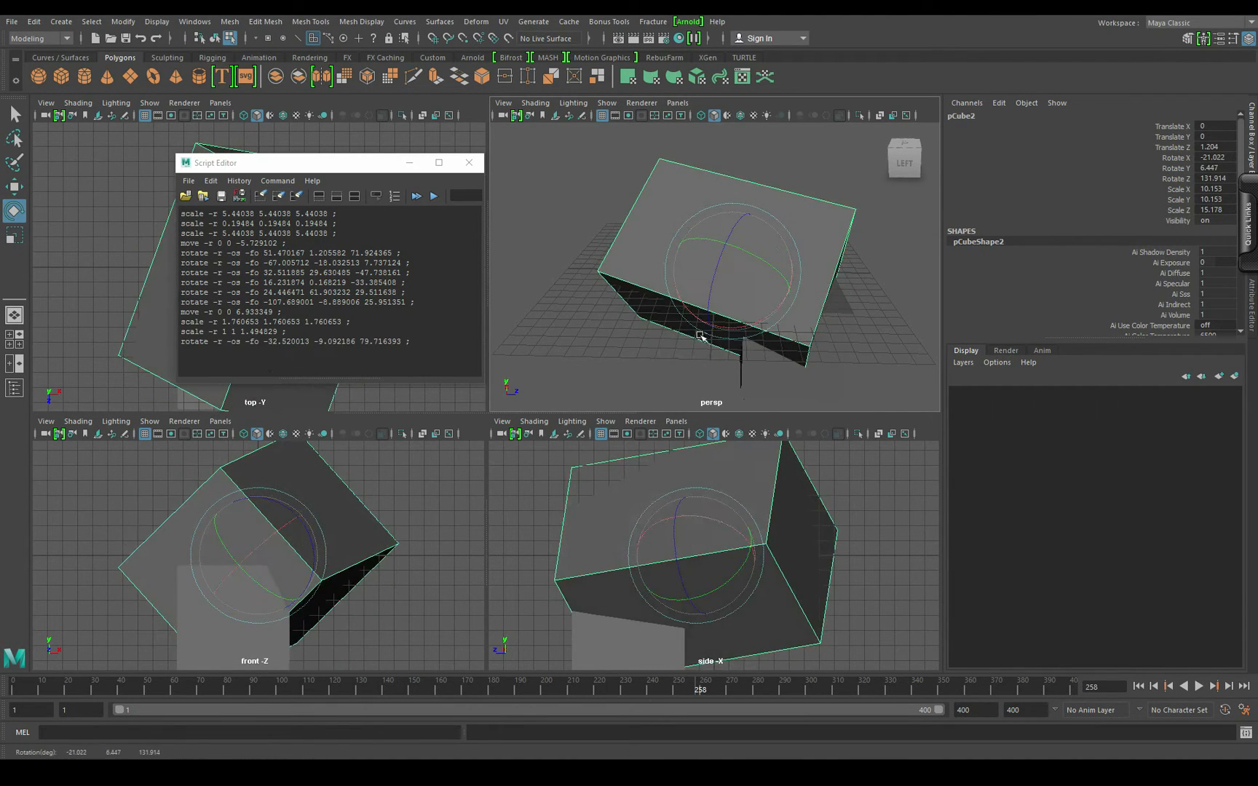
pyautogui.moveTo(412, 343); pyautogui.dragTo(180, 312)
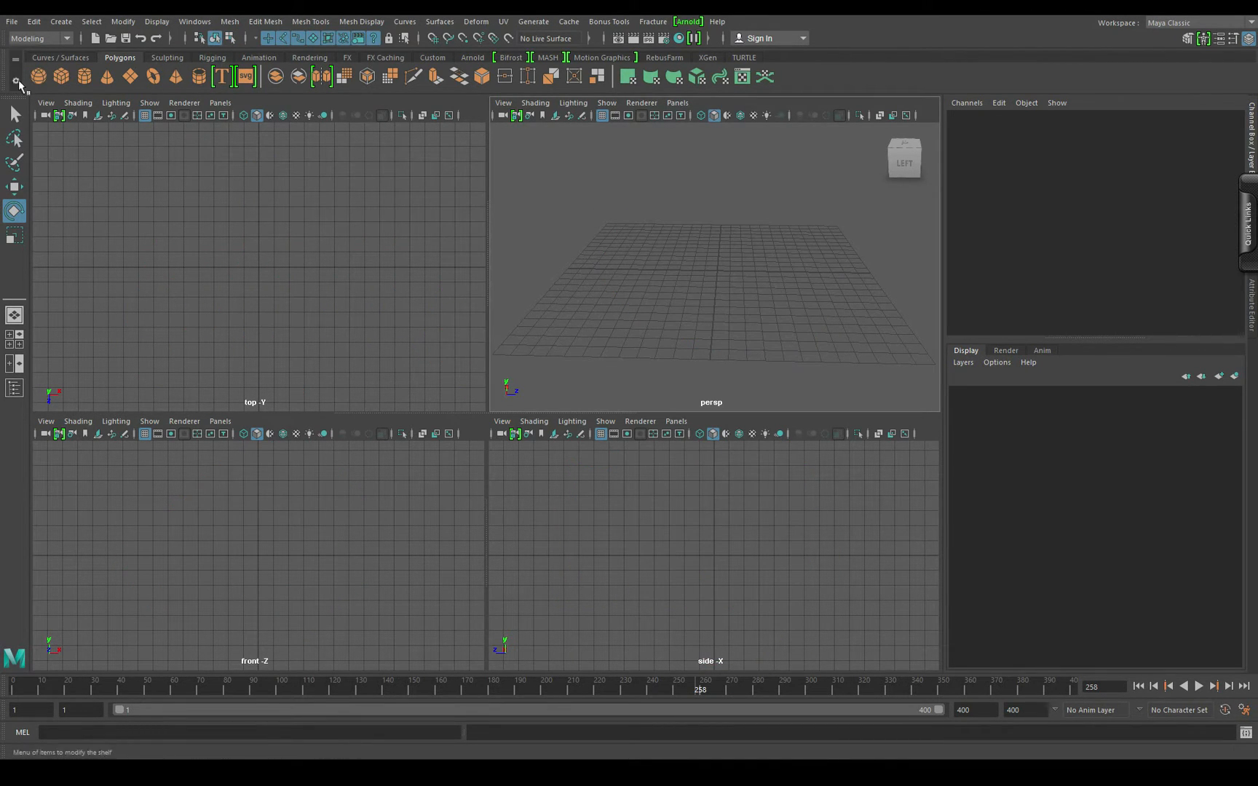
# Step: Look through the Curves / Surfaces, MASH, Motion Graphics, RebusFarm and XGen shelves, and return to Curves / Surfaces
pyautogui.click(46, 57)
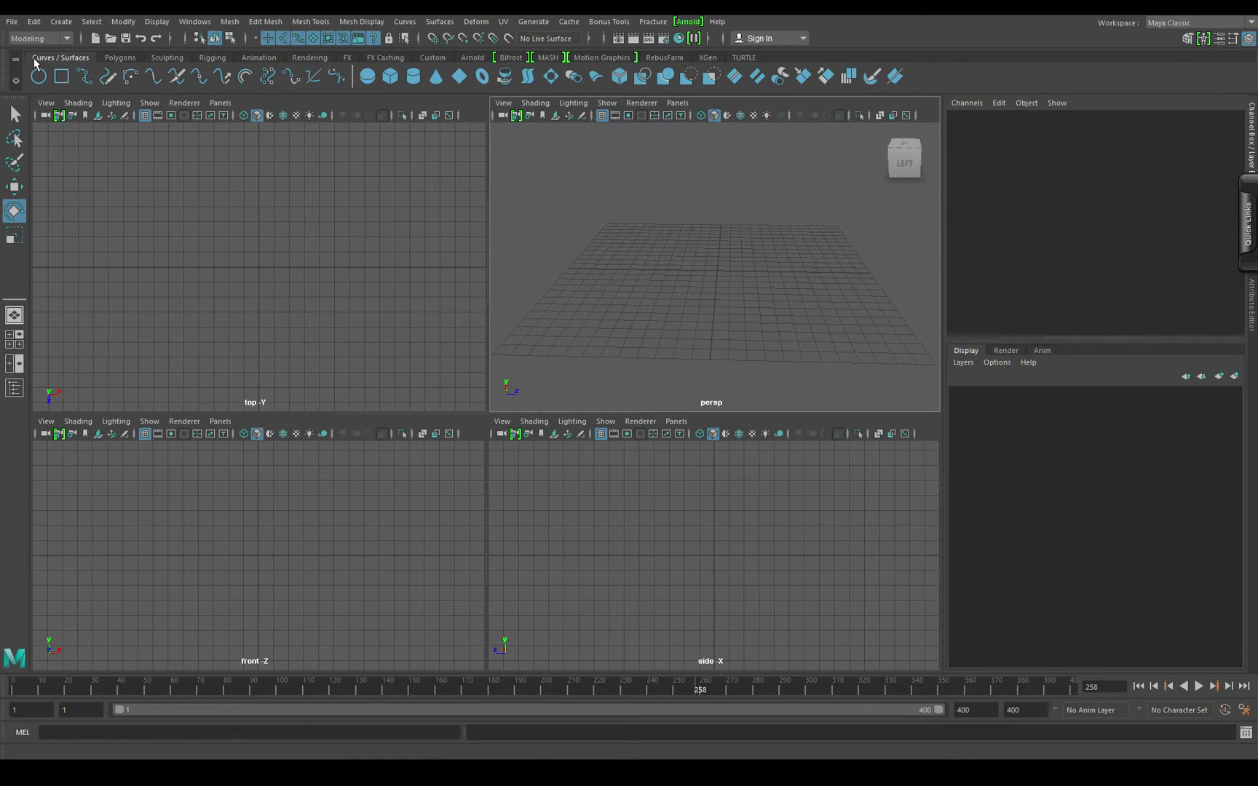
pyautogui.click(544, 58)
pyautogui.click(607, 57)
pyautogui.click(666, 57)
pyautogui.click(708, 58)
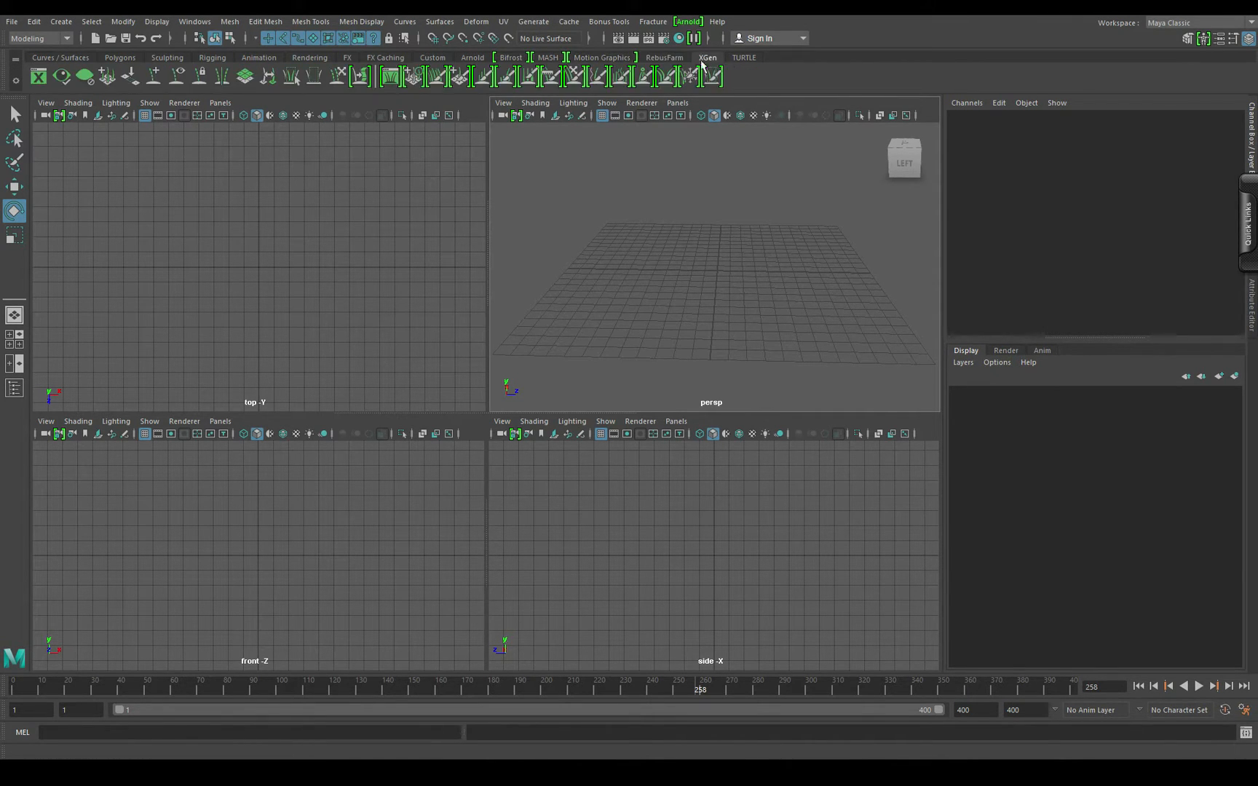
pyautogui.click(42, 57)
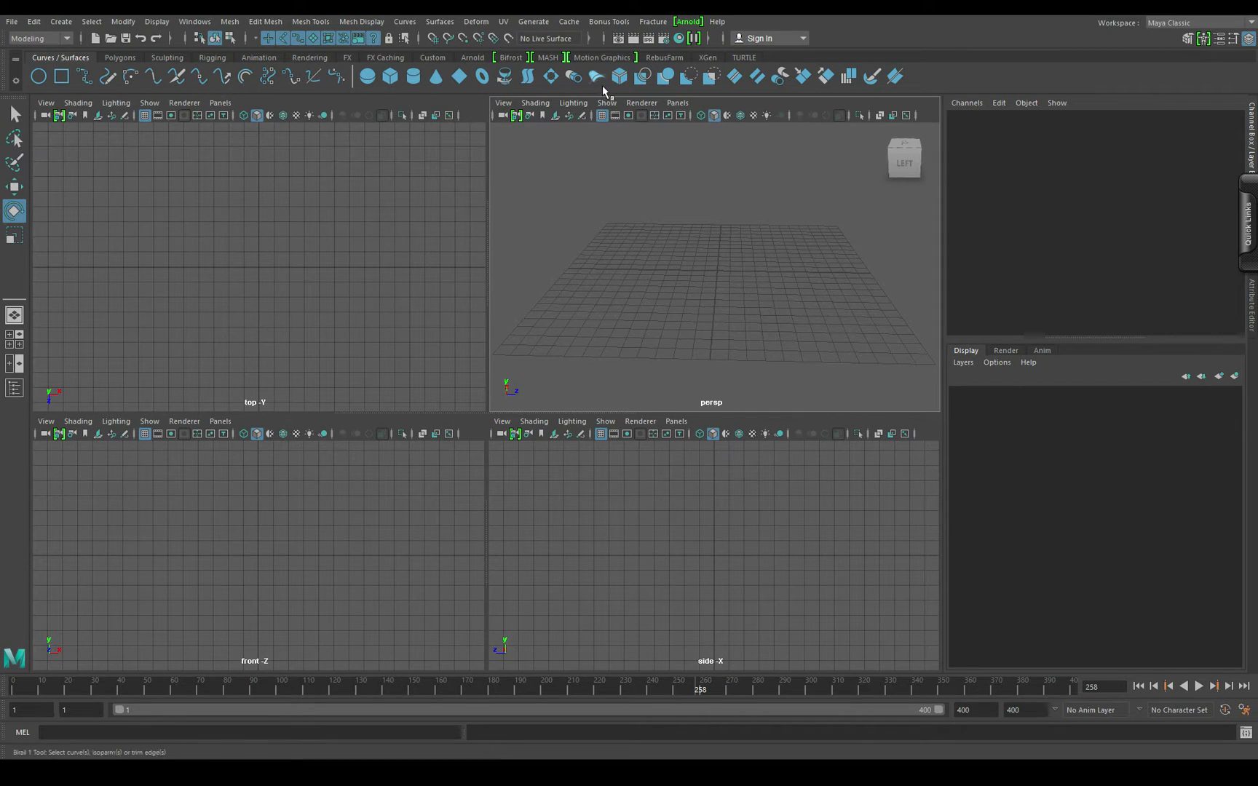
# Step: Create a polygon cube and a polygon sphere from the Polygons shelf, and move the sphere to about -7.494 in Z
pyautogui.click(121, 58)
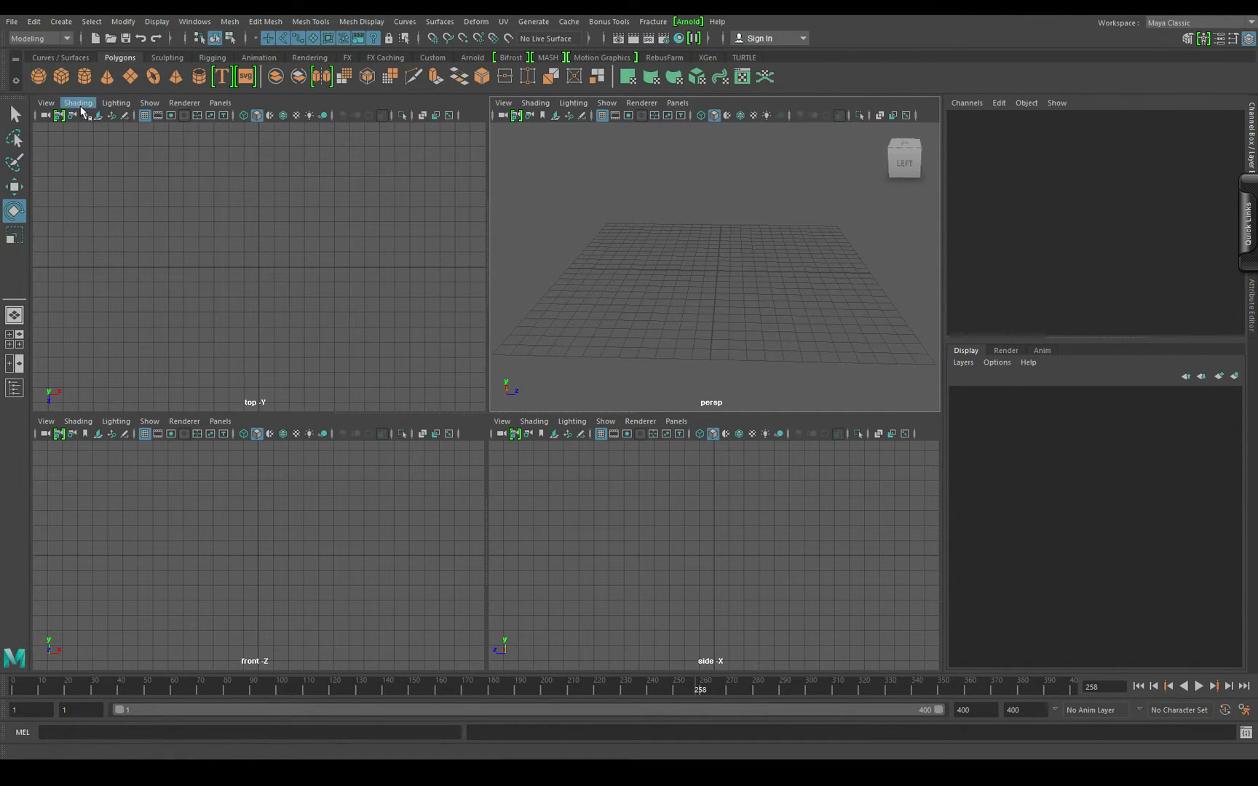
pyautogui.click(61, 76)
pyautogui.click(38, 77)
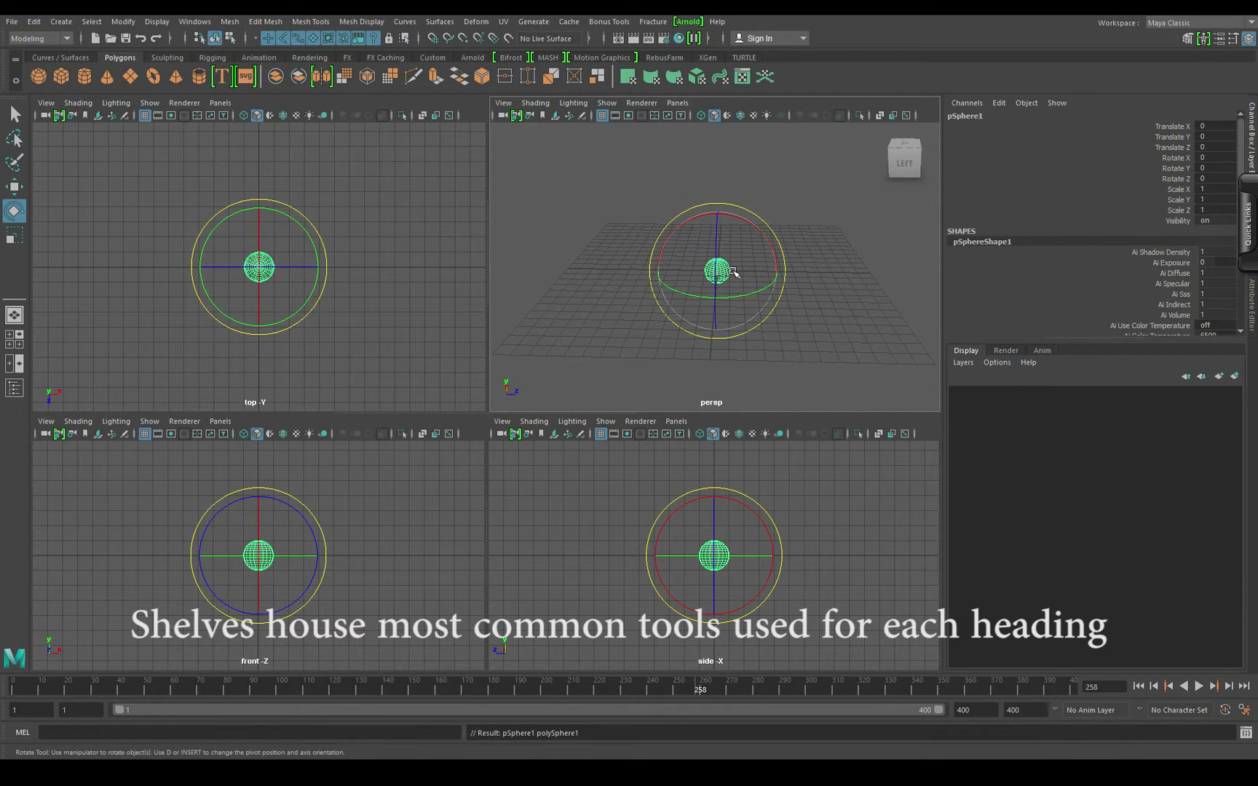
pyautogui.press('w')
pyautogui.moveTo(781, 271); pyautogui.dragTo(687, 272)
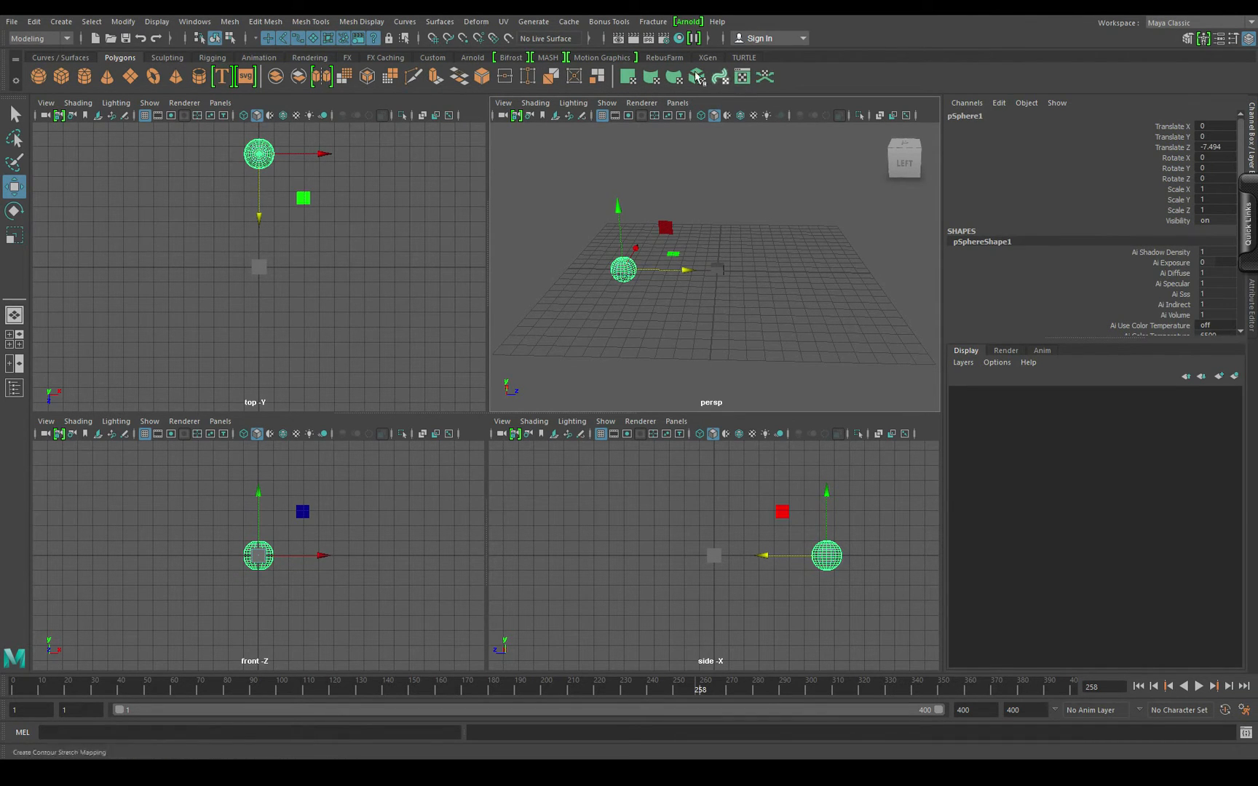
# Step: Look through the Sculpting, Rigging, Animation, Rendering, FX, FX Caching and Custom shelves
pyautogui.click(169, 58)
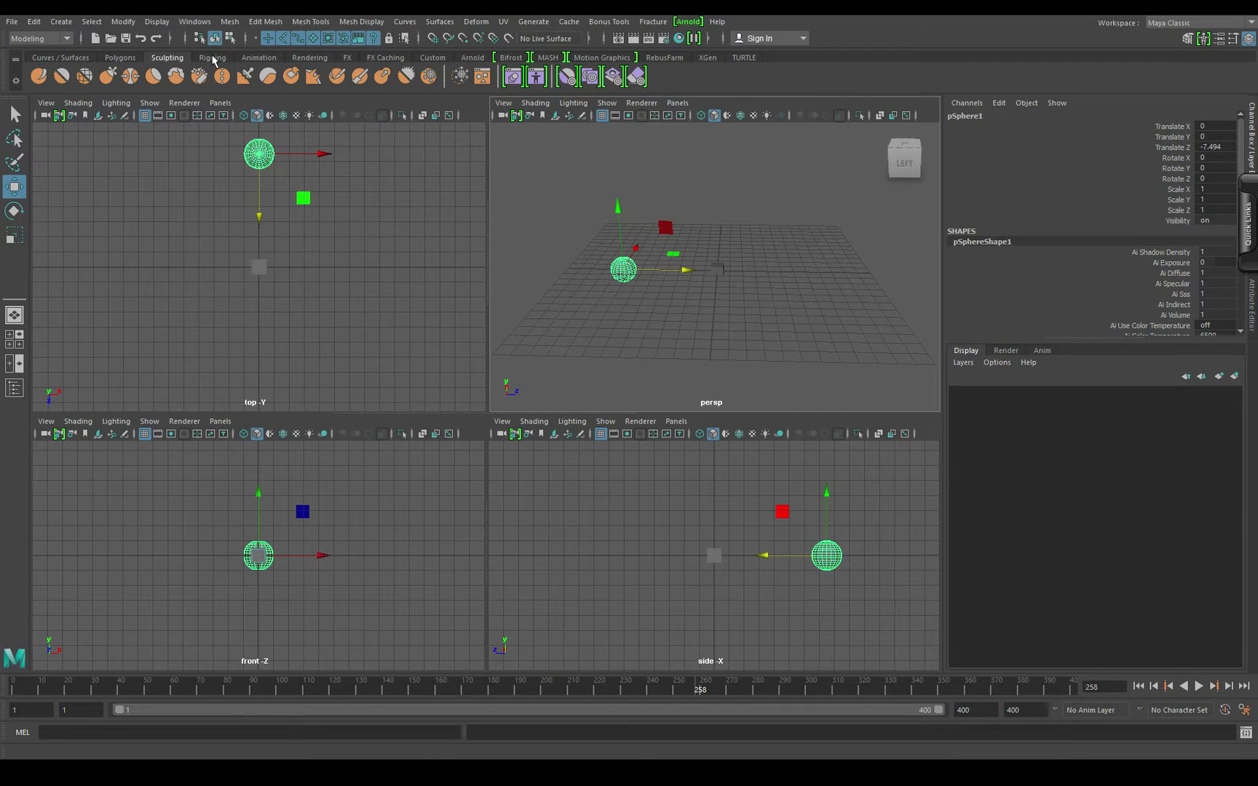
pyautogui.click(212, 57)
pyautogui.click(258, 57)
pyautogui.click(309, 57)
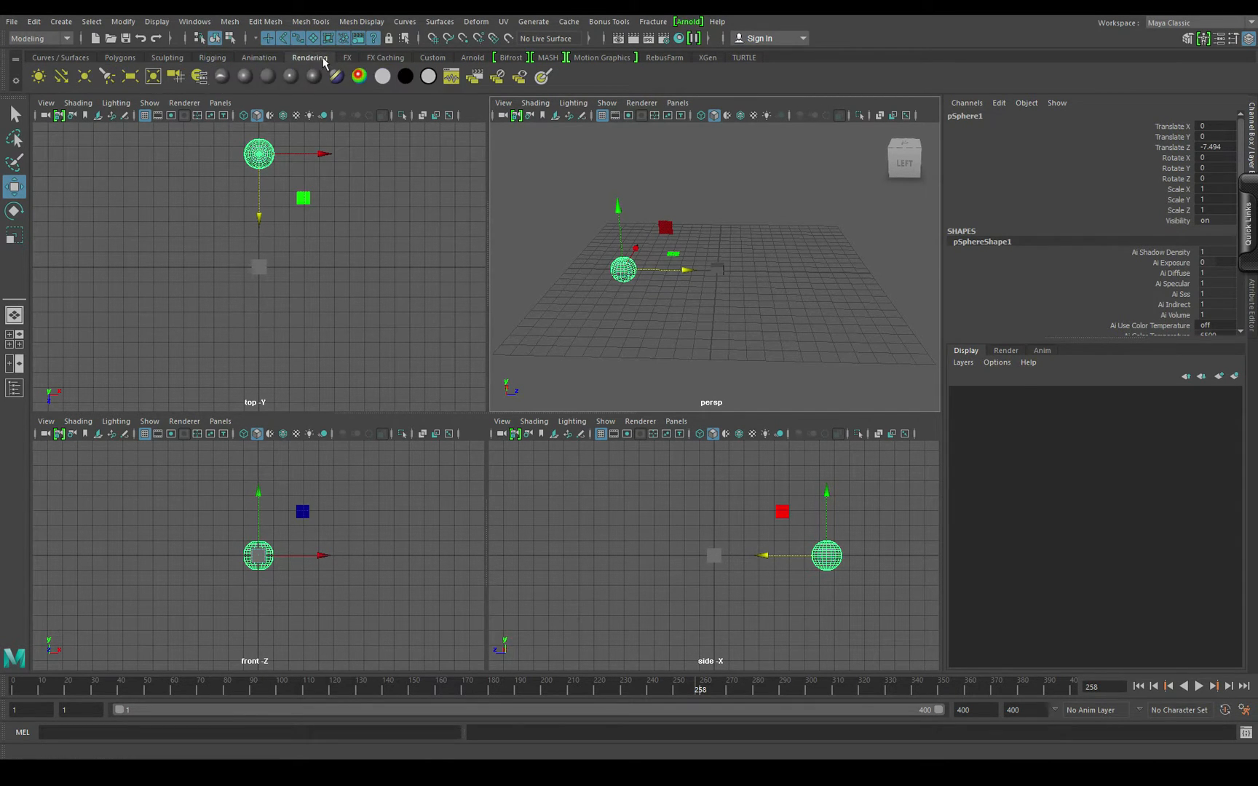
pyautogui.click(347, 57)
pyautogui.click(398, 60)
pyautogui.click(449, 58)
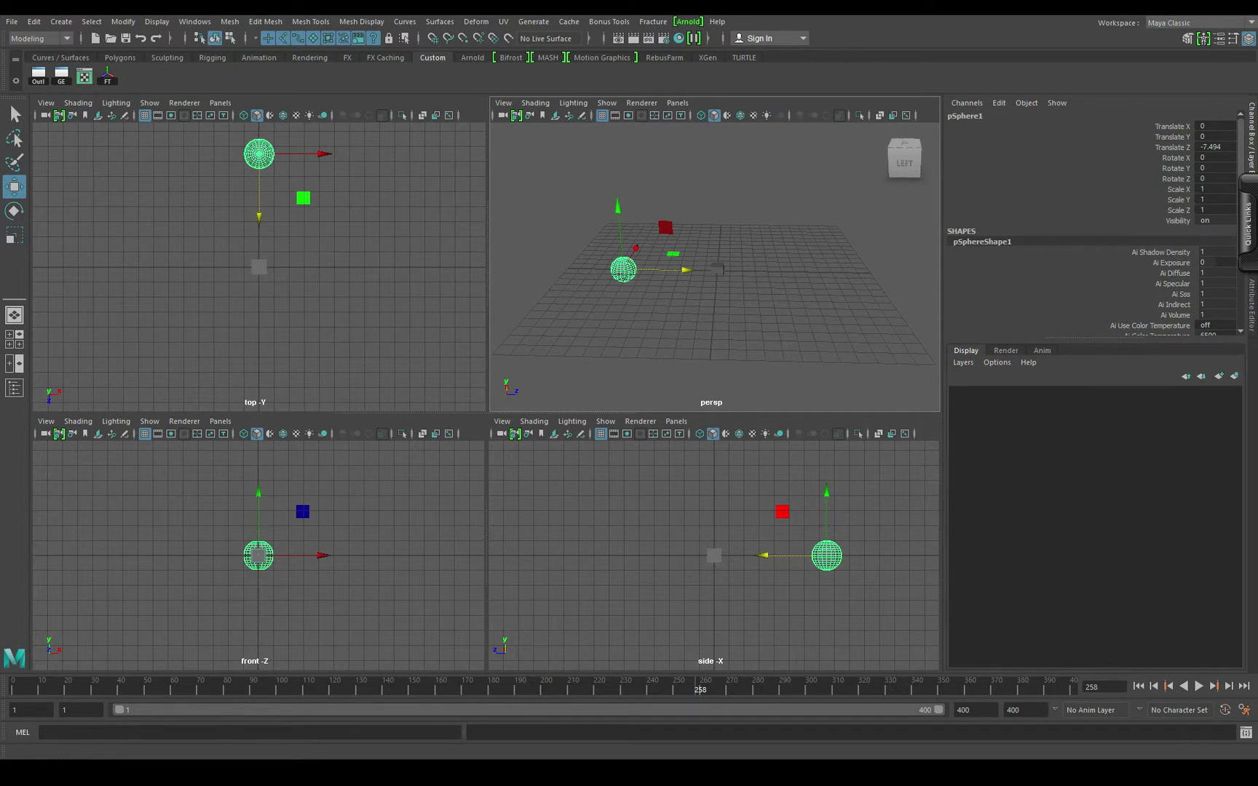
# Step: Add a shortcut for the Node Editor to the Custom shelf
pyautogui.click(194, 22)
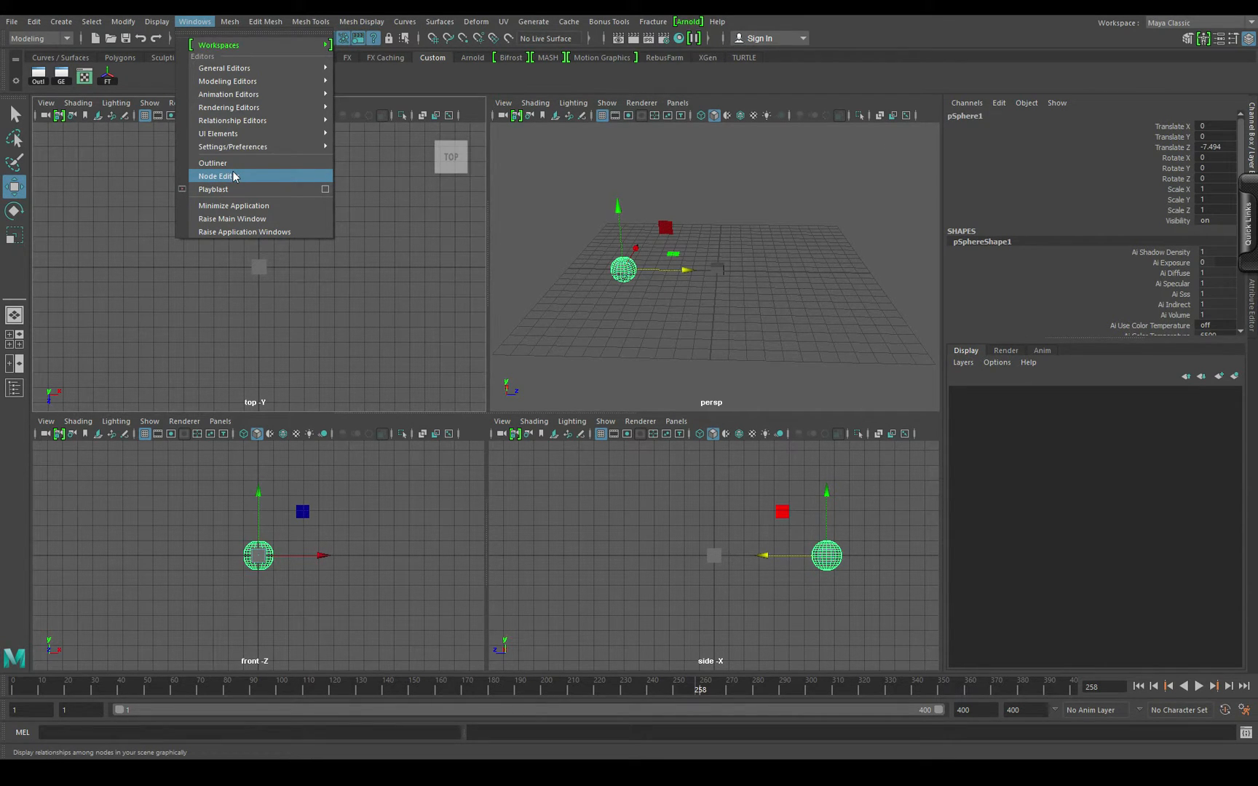
pyautogui.keyDown('ctrl'); pyautogui.keyDown('shift'); pyautogui.click(234, 176); pyautogui.keyUp('shift'); pyautogui.keyUp('ctrl')
pyautogui.click(148, 83)
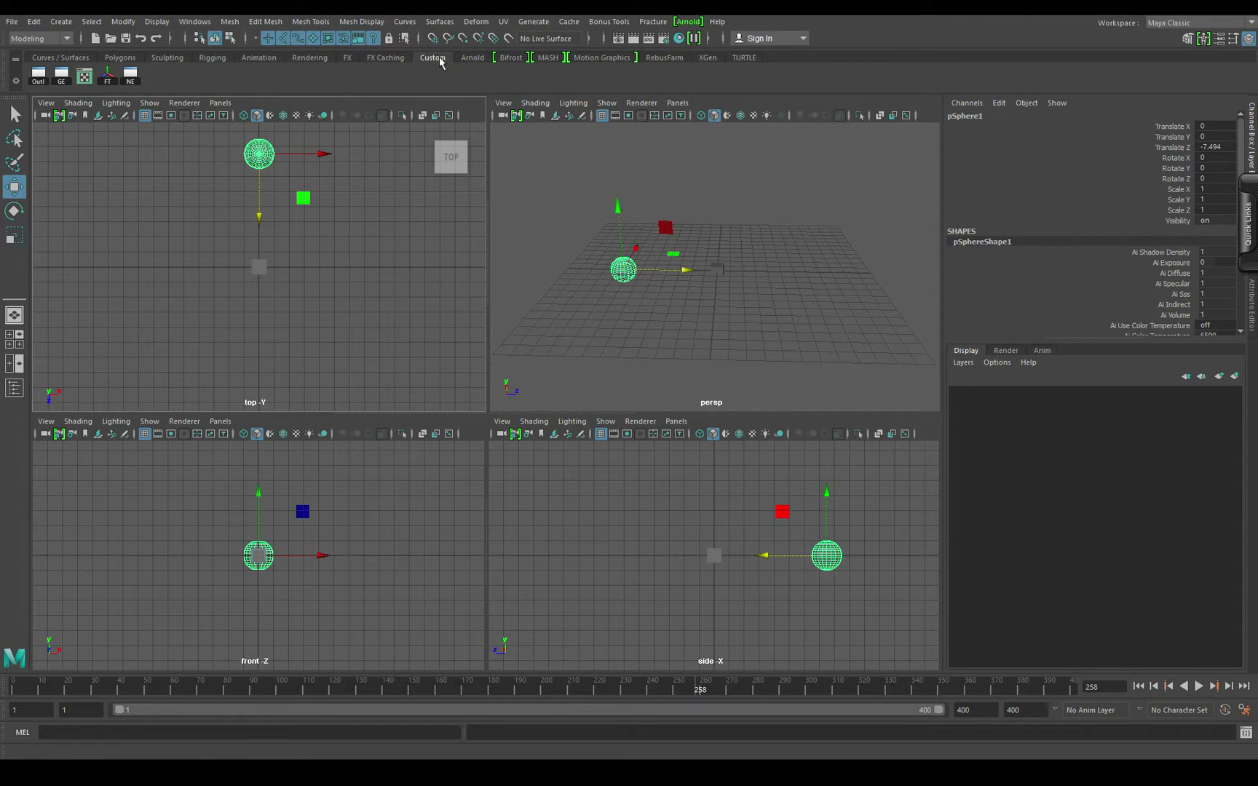
# Step: Look at the Arnold shelf and return to the Custom shelf
pyautogui.click(472, 57)
pyautogui.click(404, 57)
pyautogui.click(473, 58)
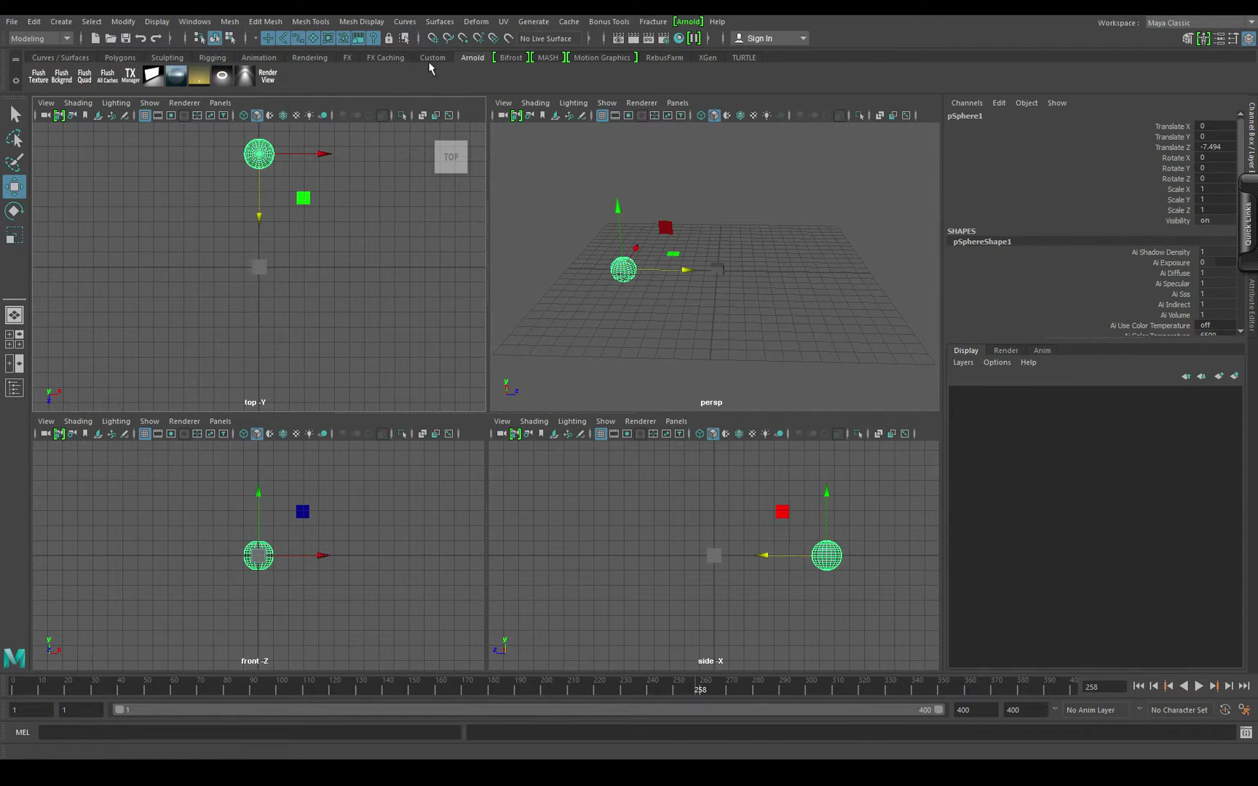
pyautogui.click(431, 60)
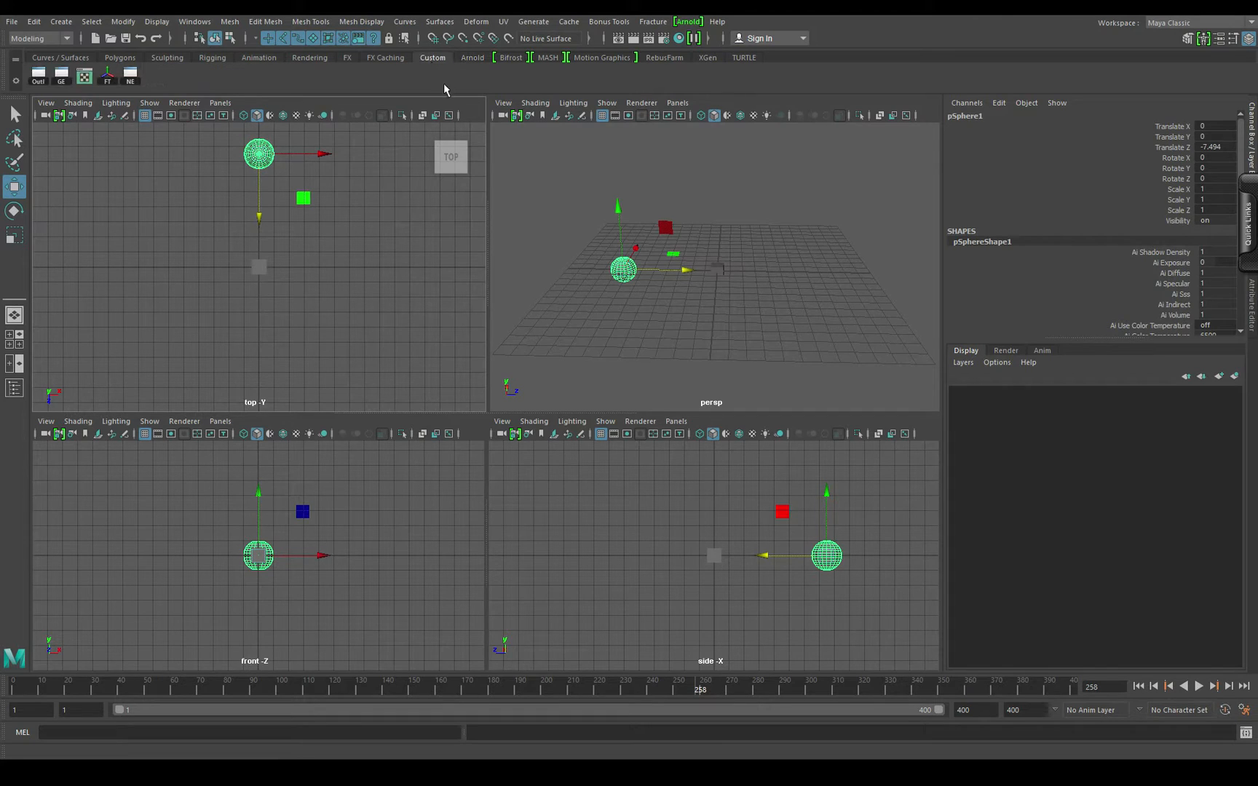
# Step: View the Outliner, UV Editor and Node Editor through their Custom shelf shortcuts, closing each window again
pyautogui.click(38, 75)
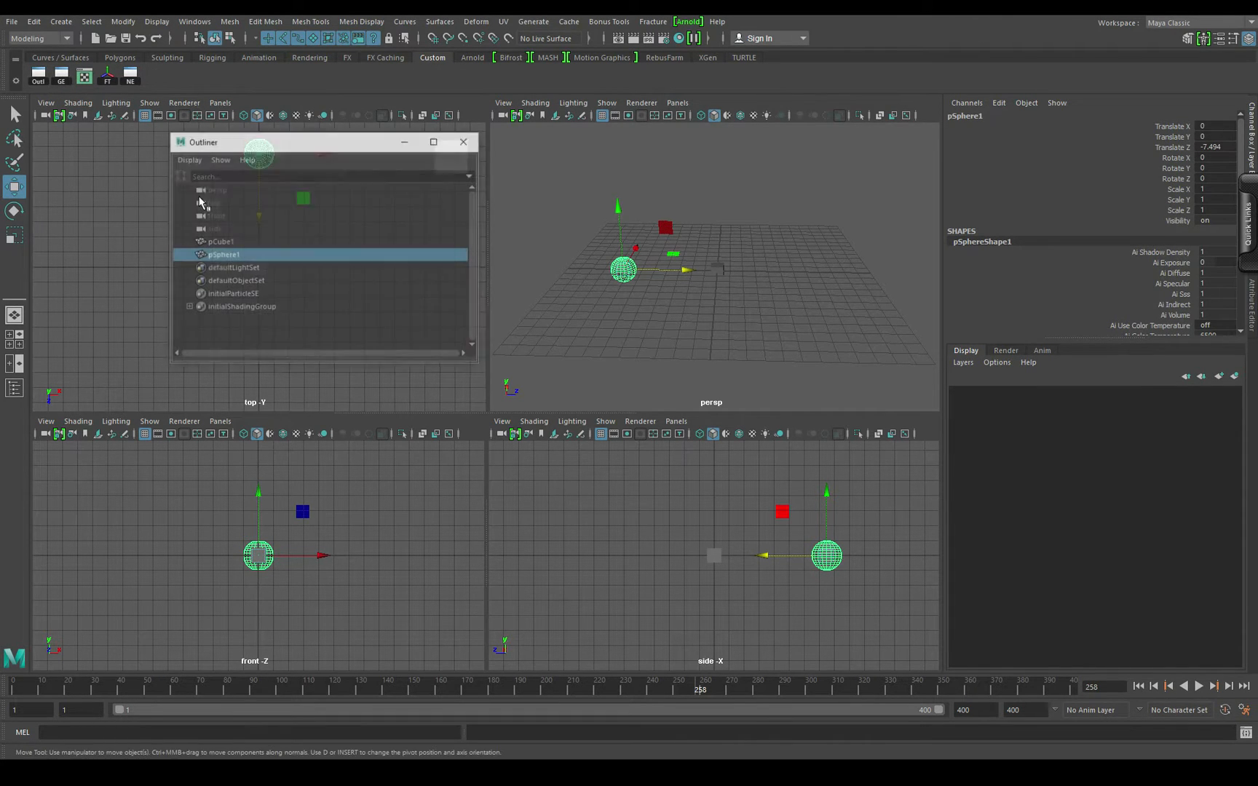
pyautogui.click(466, 141)
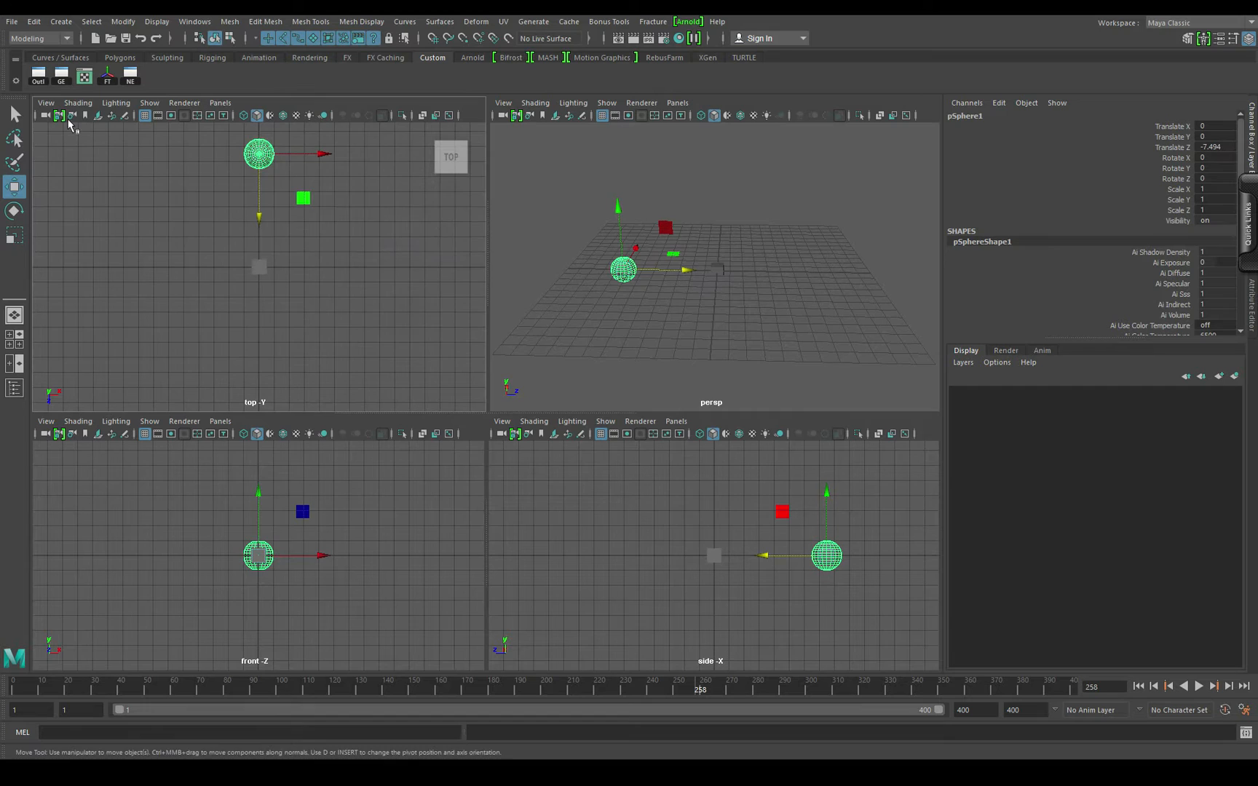
pyautogui.click(84, 76)
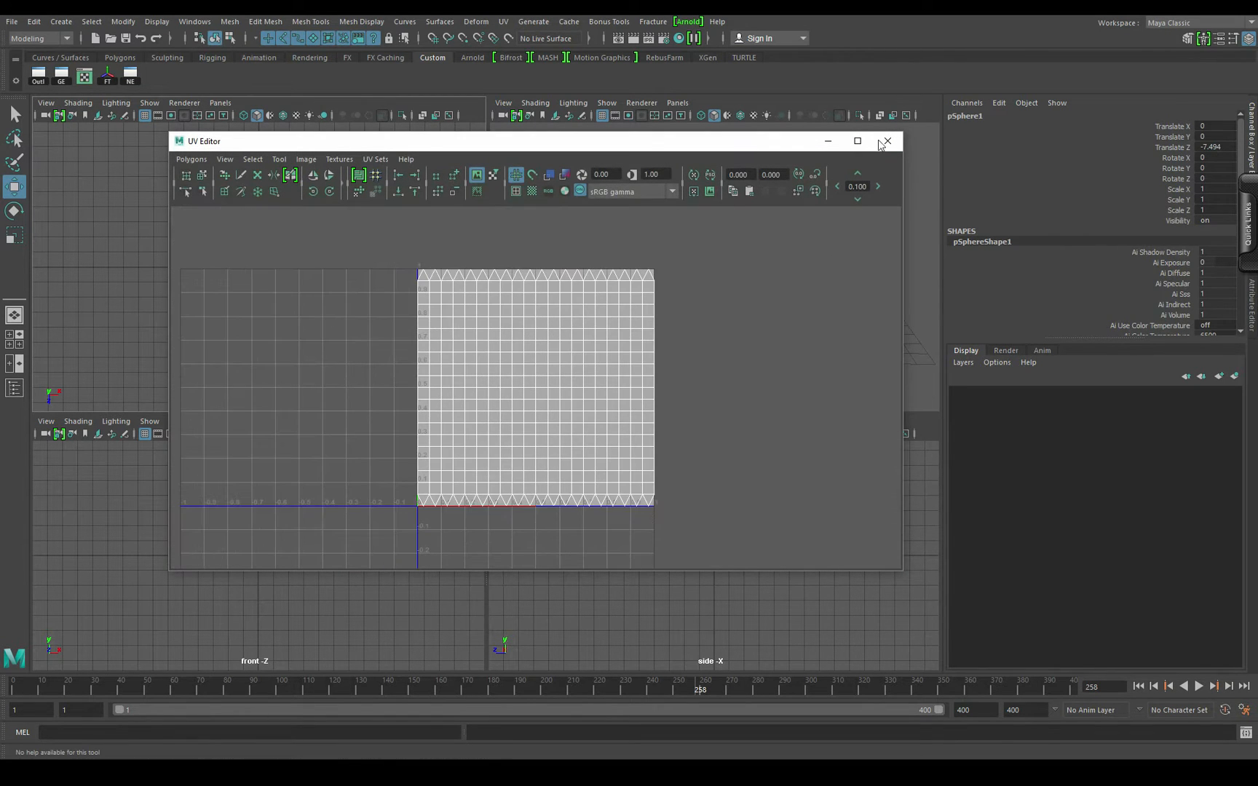
pyautogui.click(887, 141)
pyautogui.click(128, 76)
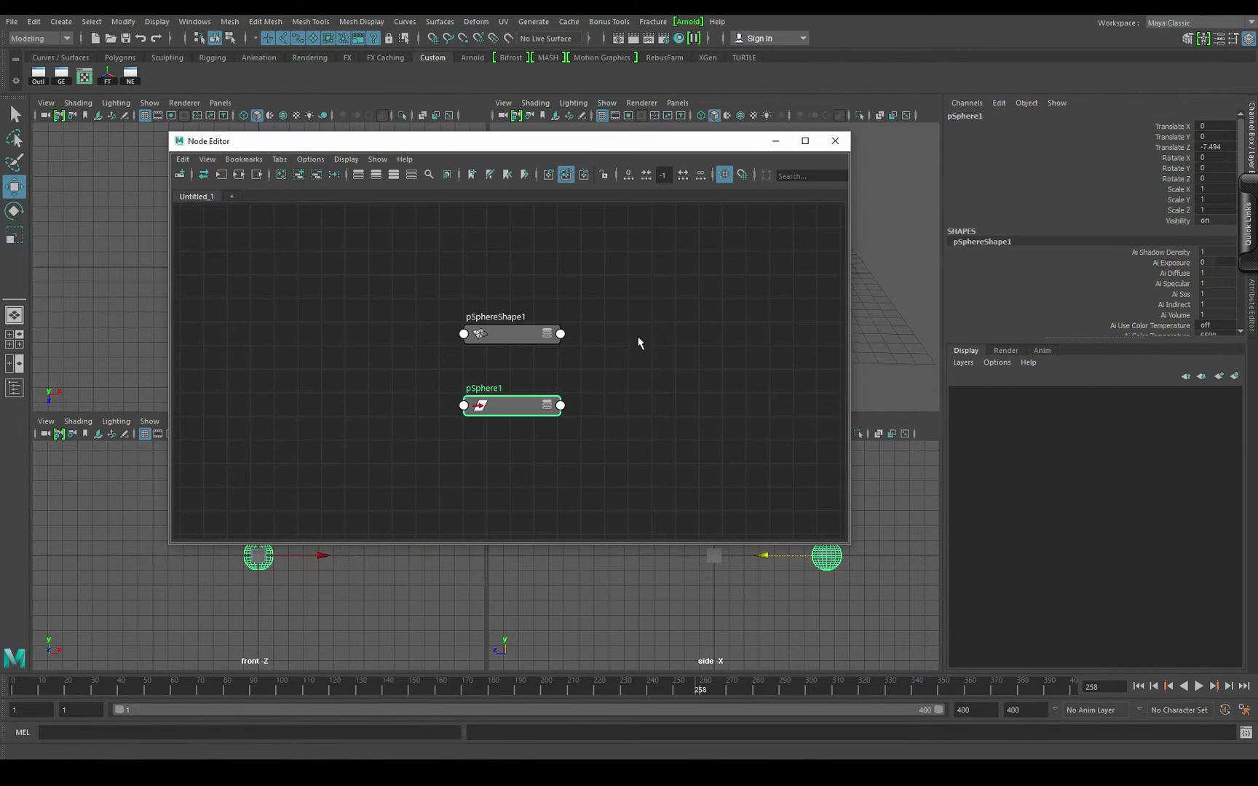
pyautogui.click(835, 140)
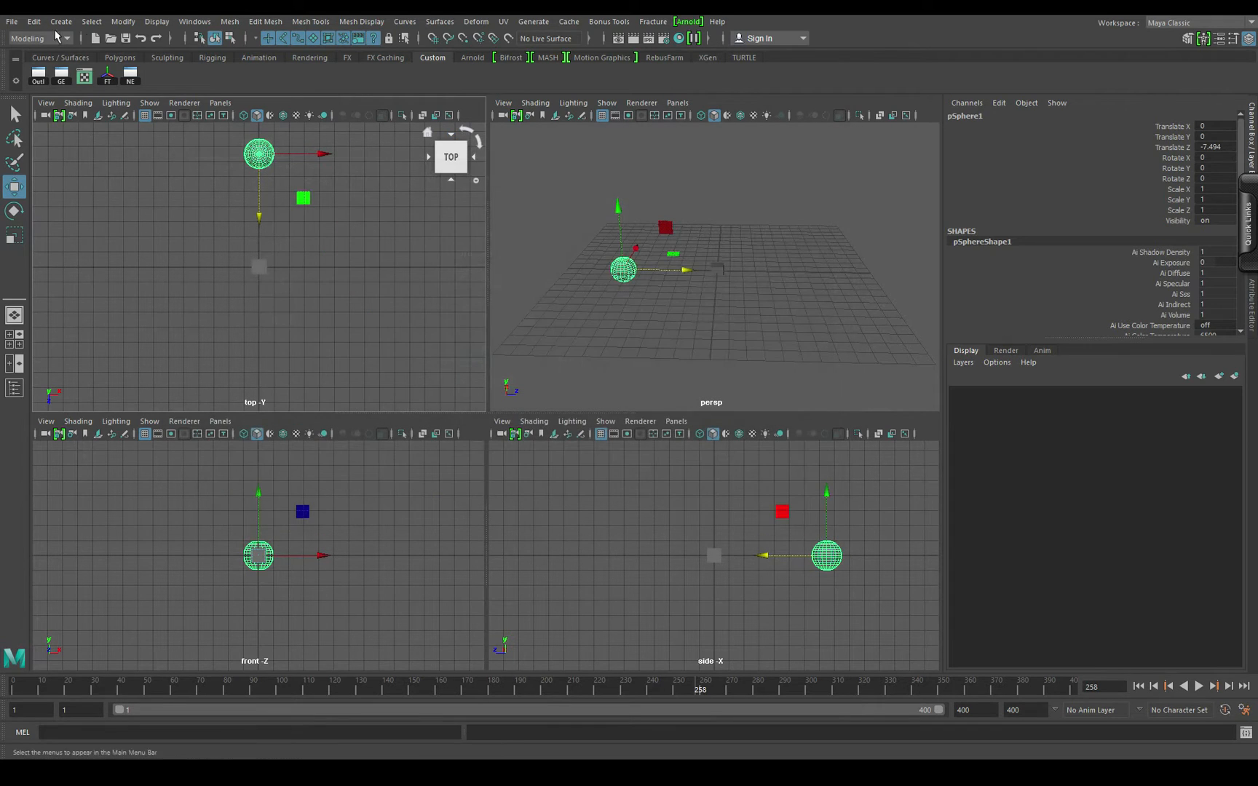
# Step: Delete the Node Editor shortcut from the Custom shelf
pyautogui.rightClick(135, 76)
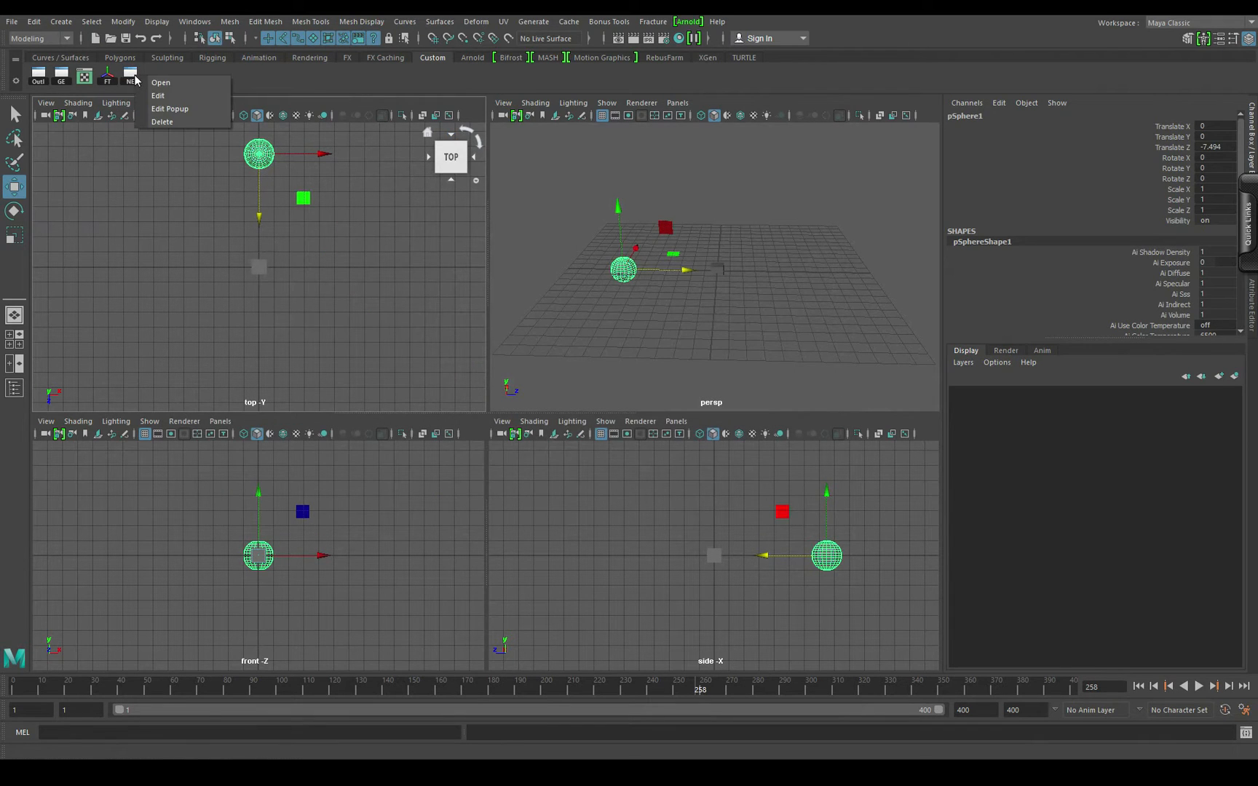
pyautogui.click(171, 121)
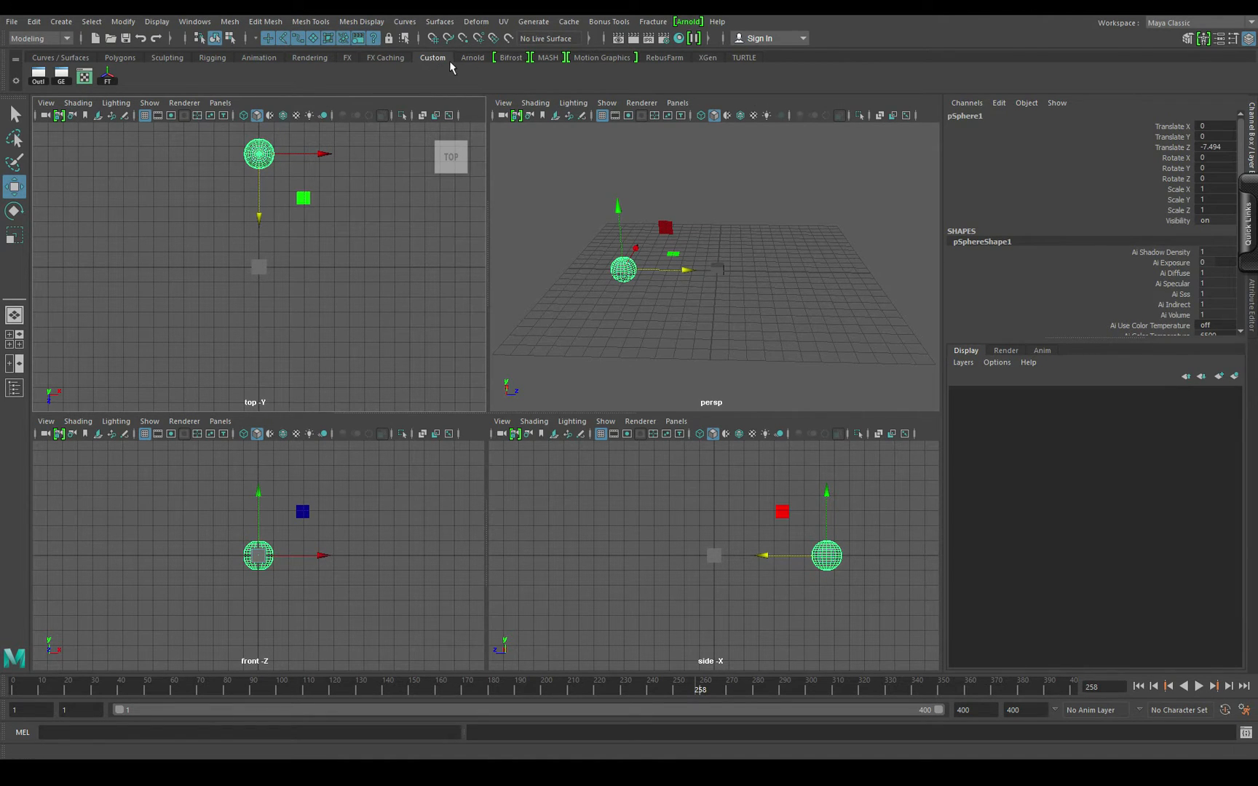
# Step: Look through the Arnold, Bifrost, MASH, Motion Graphics, RebusFarm, XGen and TURTLE shelves
pyautogui.click(471, 58)
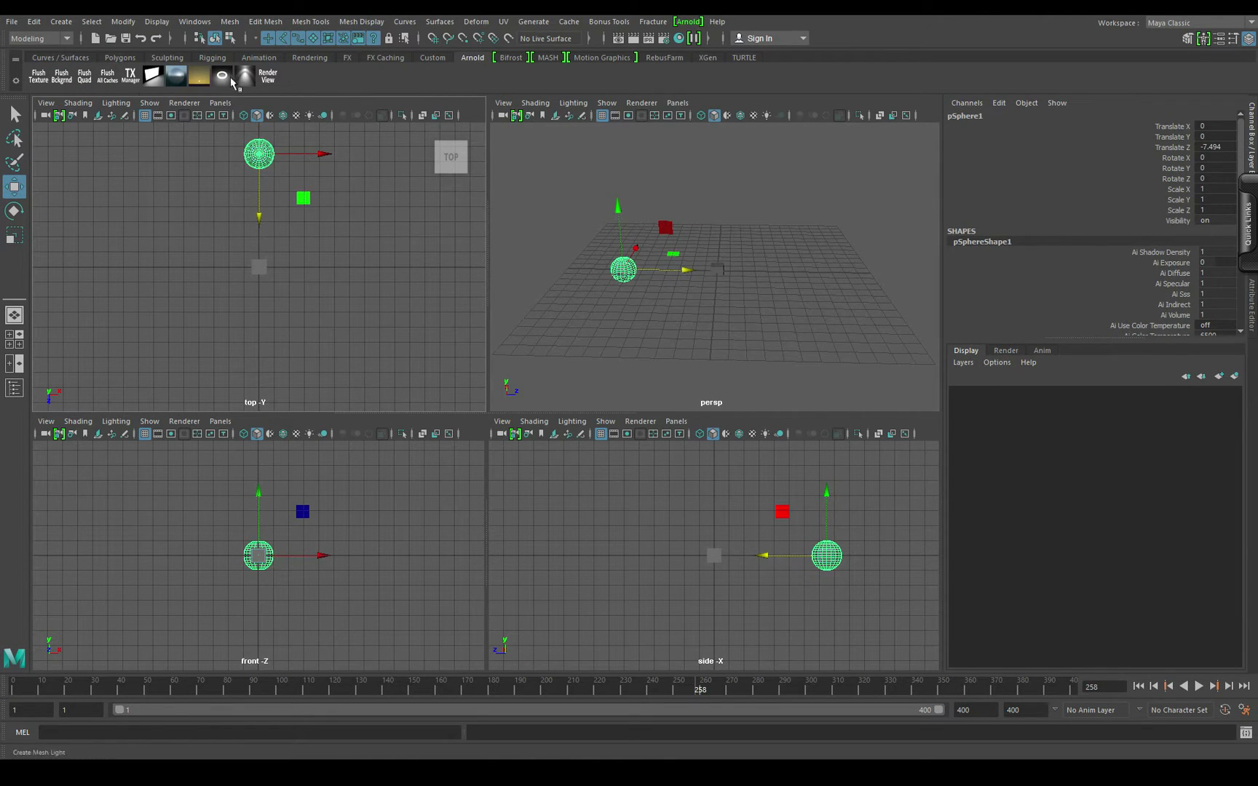
pyautogui.click(512, 58)
pyautogui.click(550, 56)
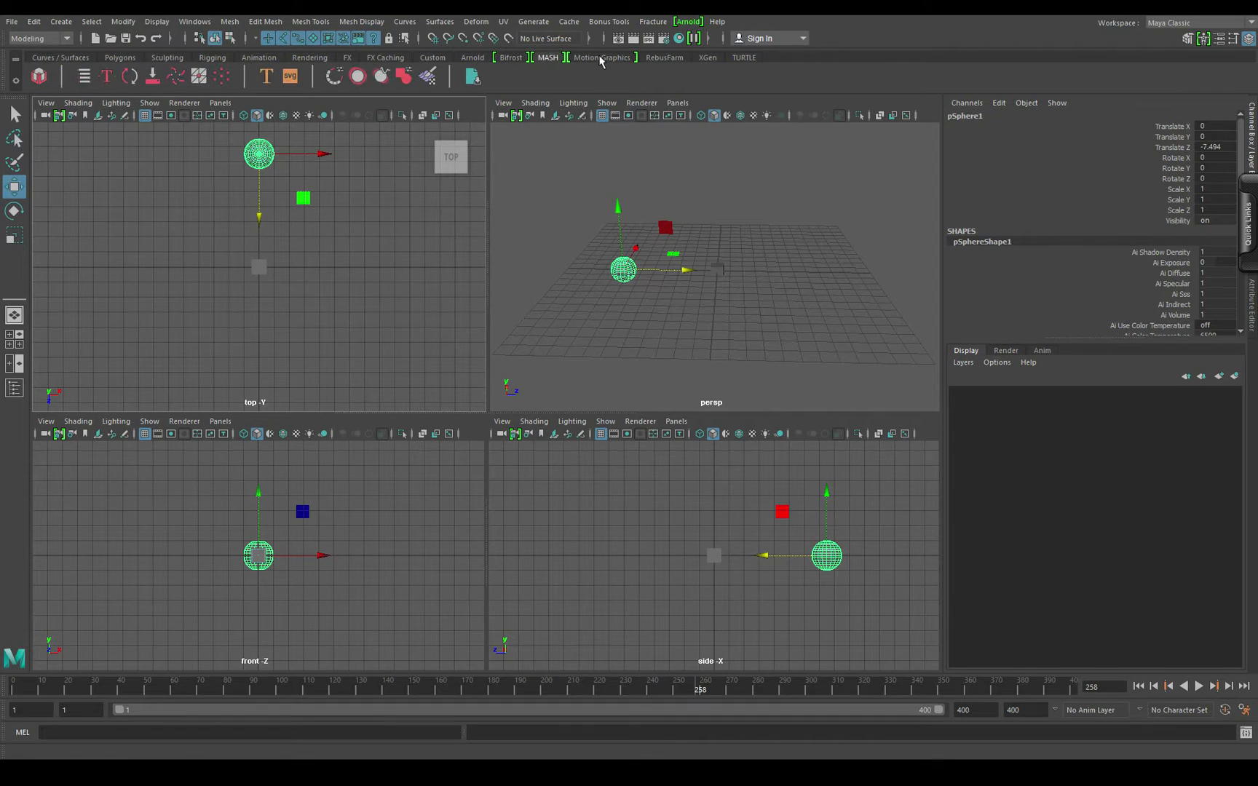
pyautogui.click(600, 57)
pyautogui.click(664, 57)
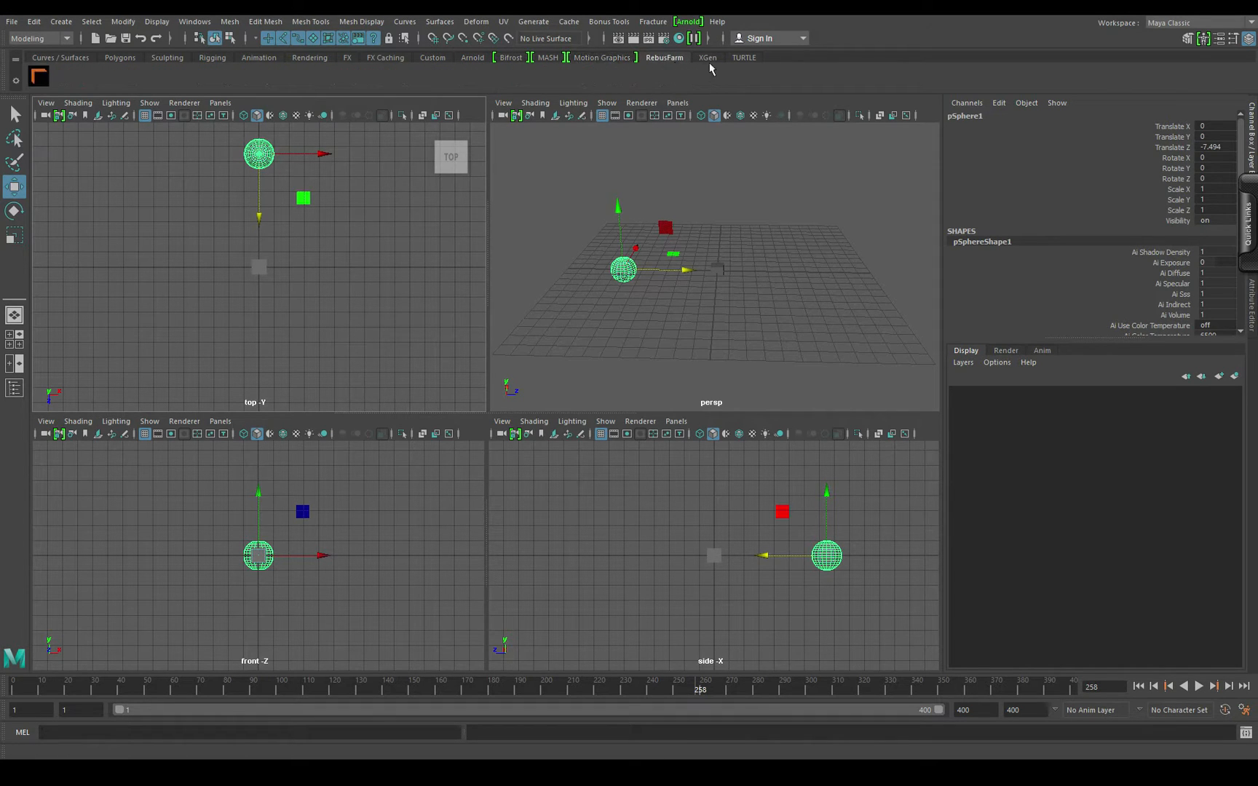
pyautogui.click(708, 58)
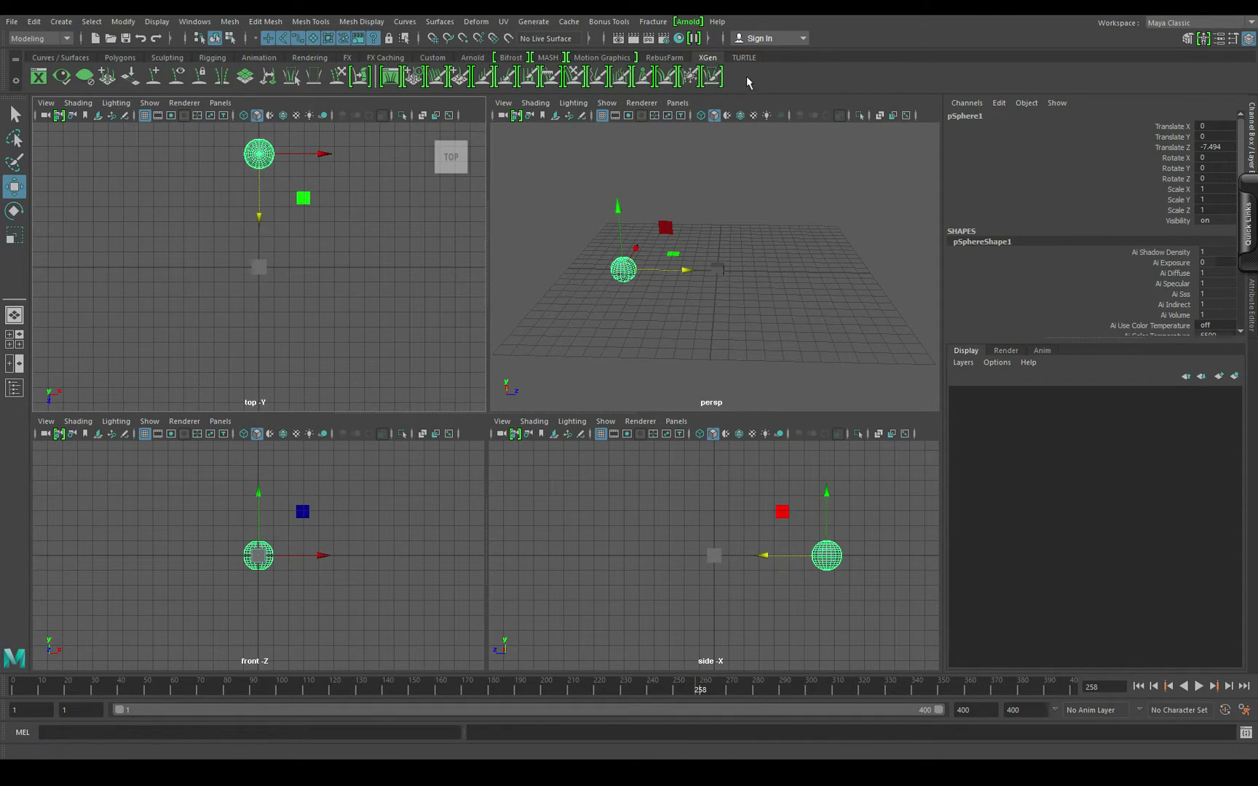
pyautogui.click(749, 58)
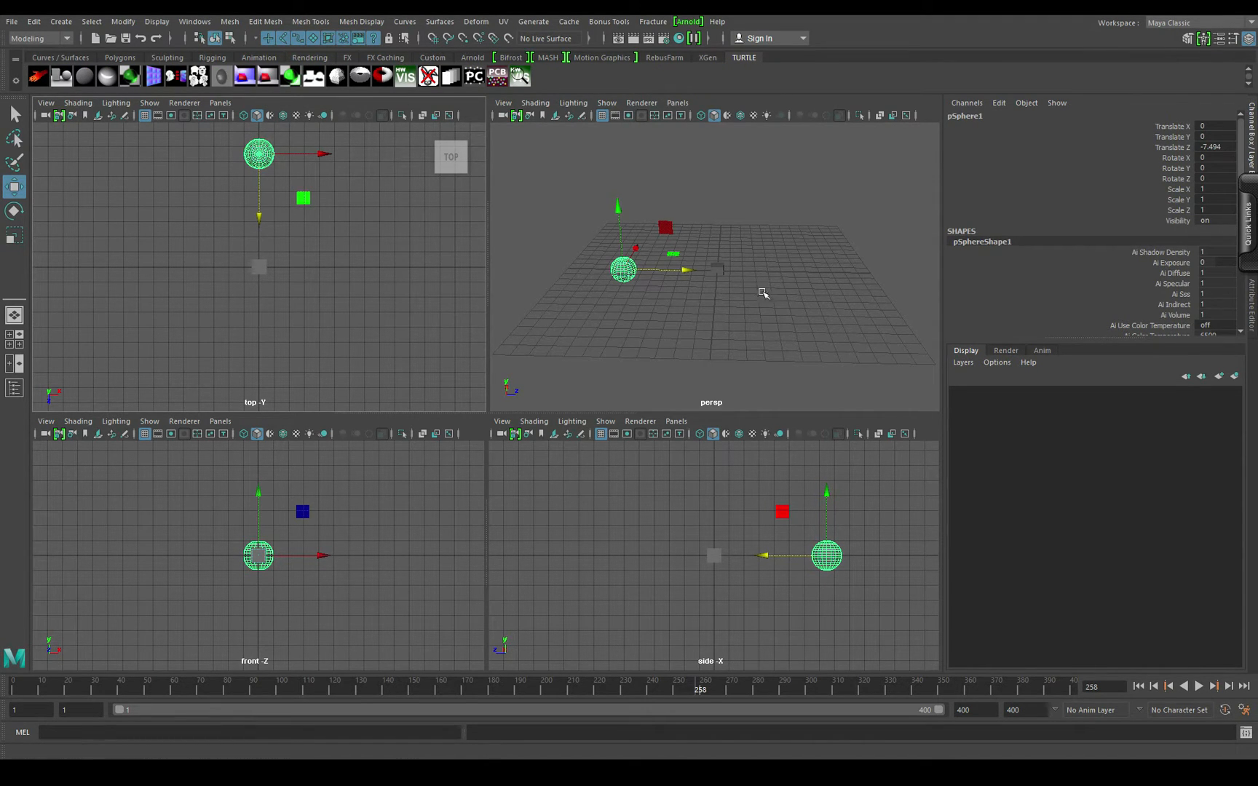
# Step: Select the sphere and cube together in the perspective view, and bring back the Polygons shelf
pyautogui.moveTo(786, 328); pyautogui.dragTo(533, 224)
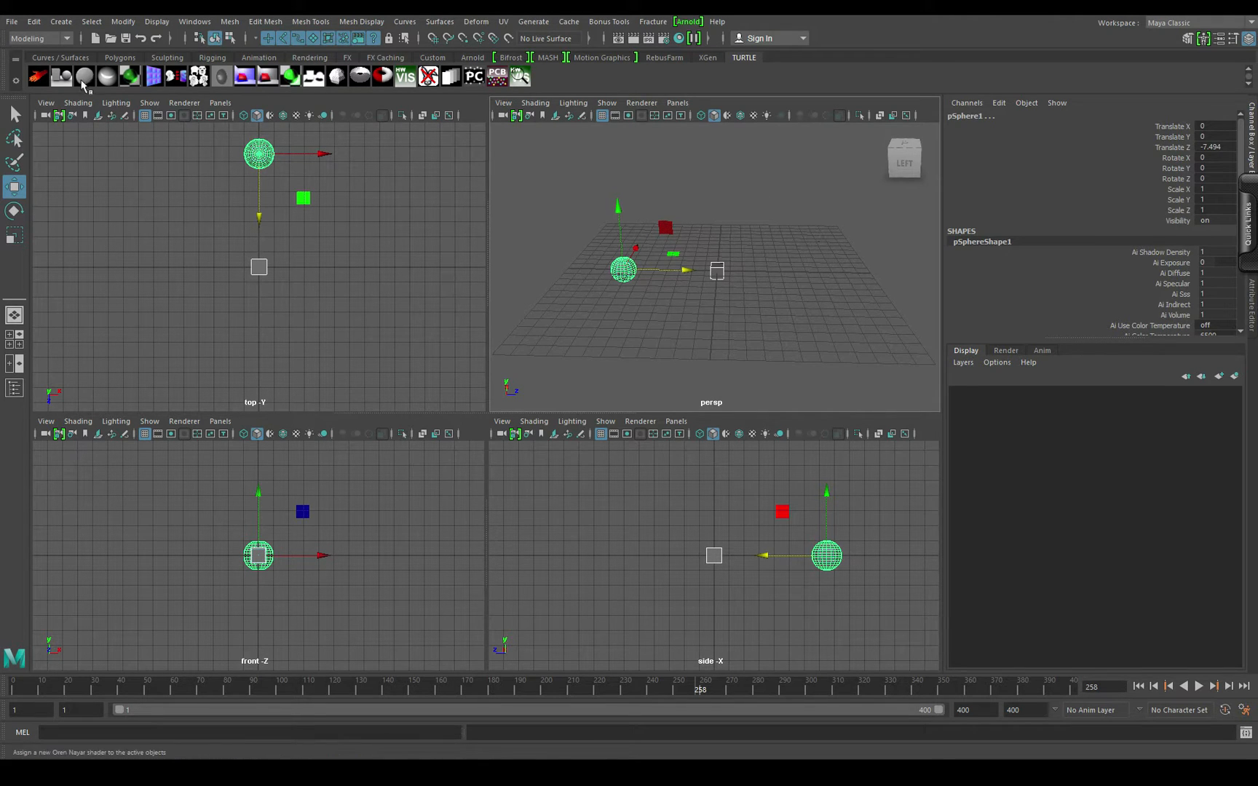
pyautogui.click(73, 58)
pyautogui.click(120, 58)
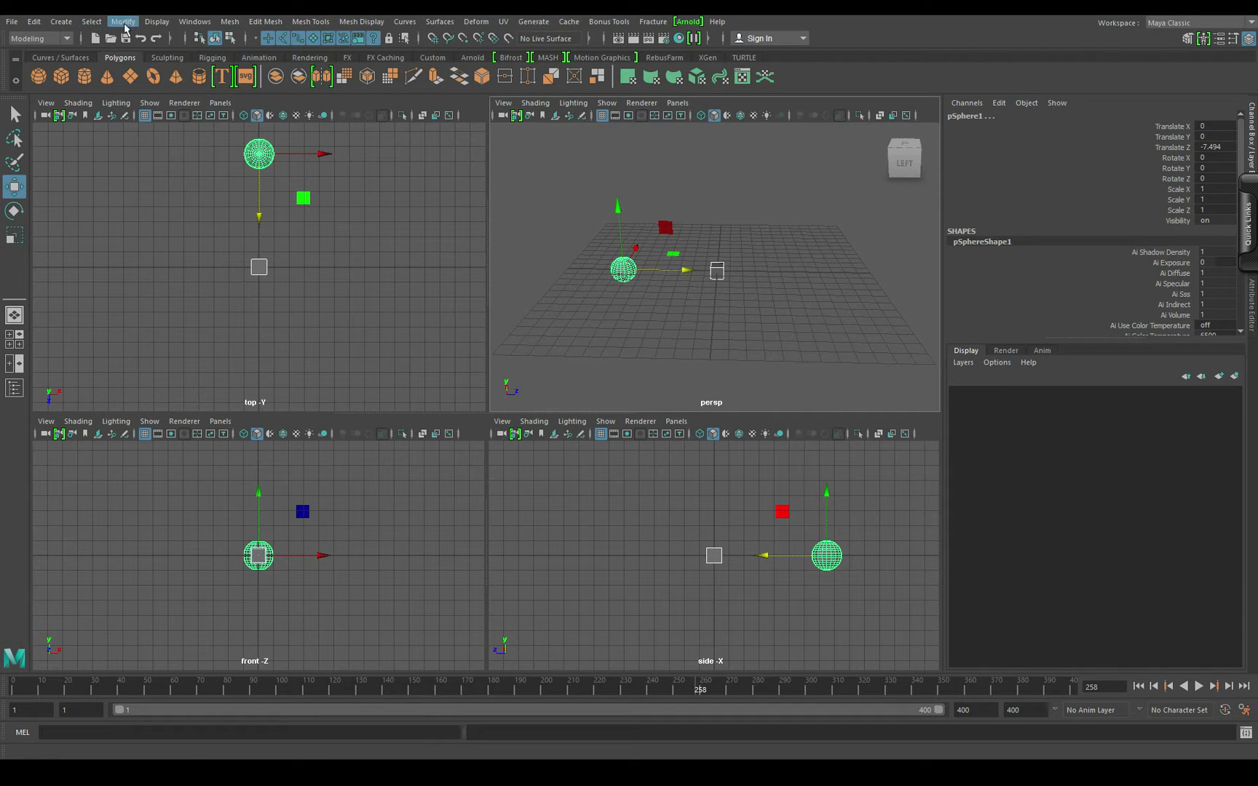
# Step: Keep the Modeling menu set active and view the Mesh commands with their Boolean options Union, Difference and Intersection
pyautogui.click(24, 41)
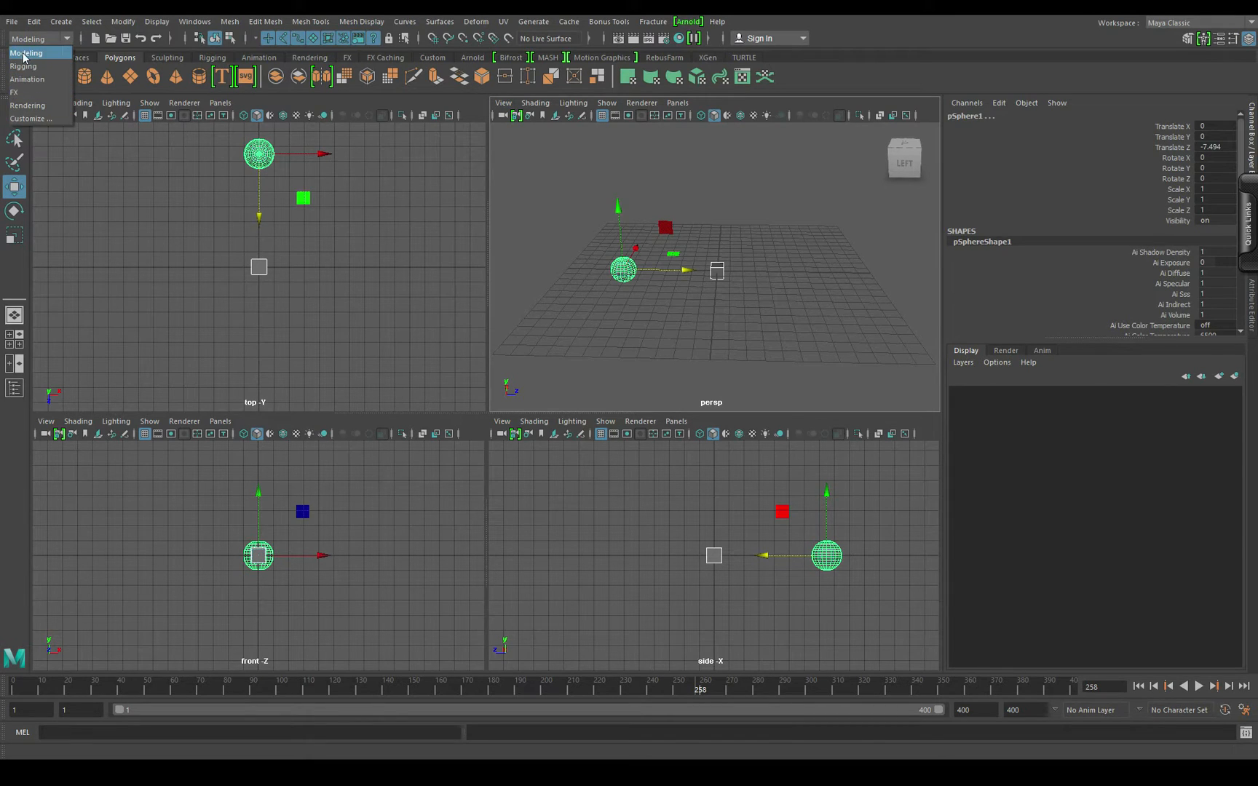
pyautogui.click(24, 58)
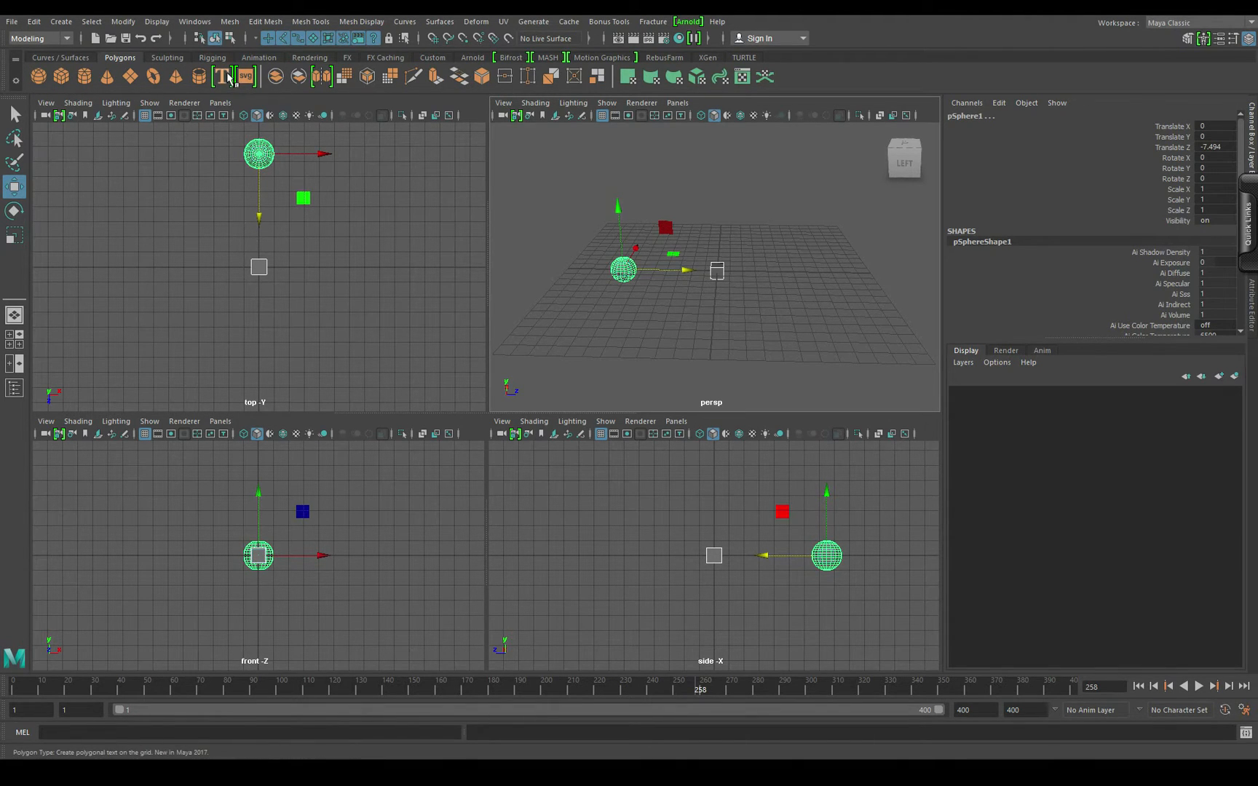
pyautogui.click(230, 21)
pyautogui.moveTo(271, 55)
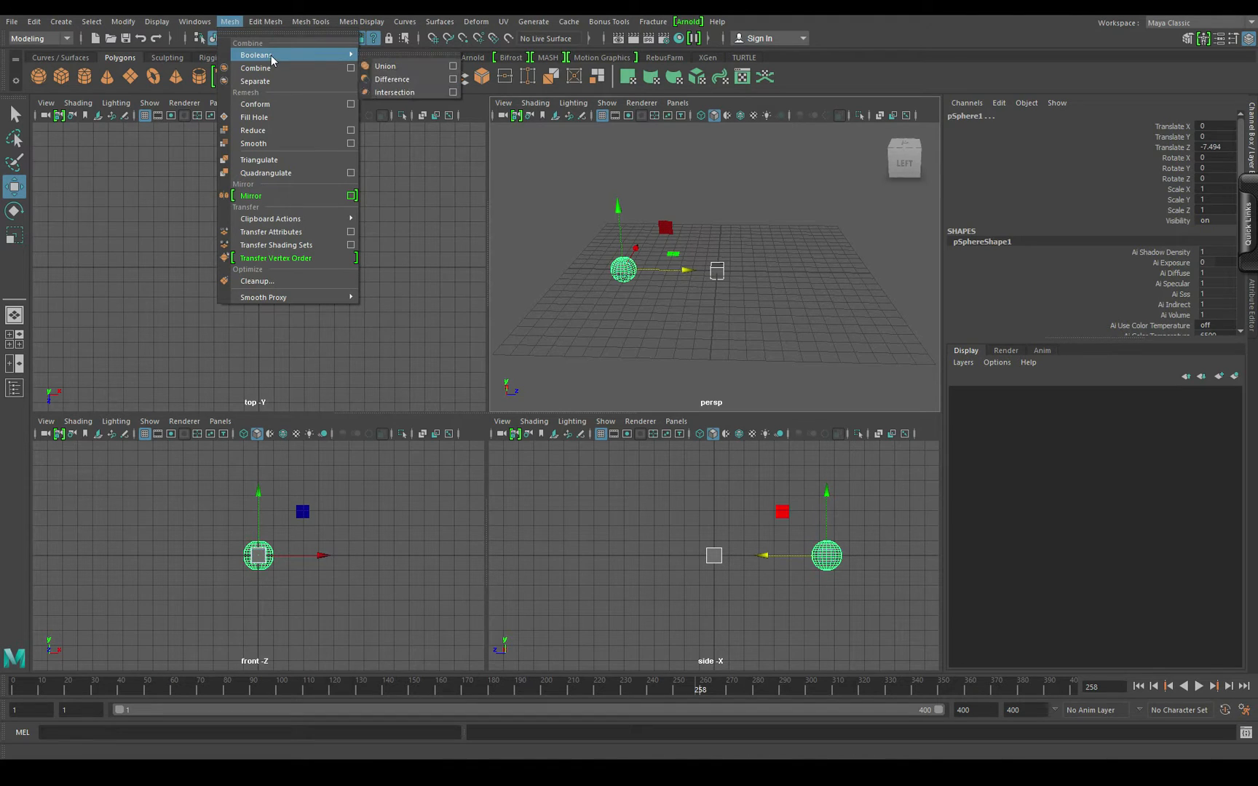
# Step: Delete the sphere and the cube from the scene, restoring their selection first if it is lost
pyautogui.click(119, 190)
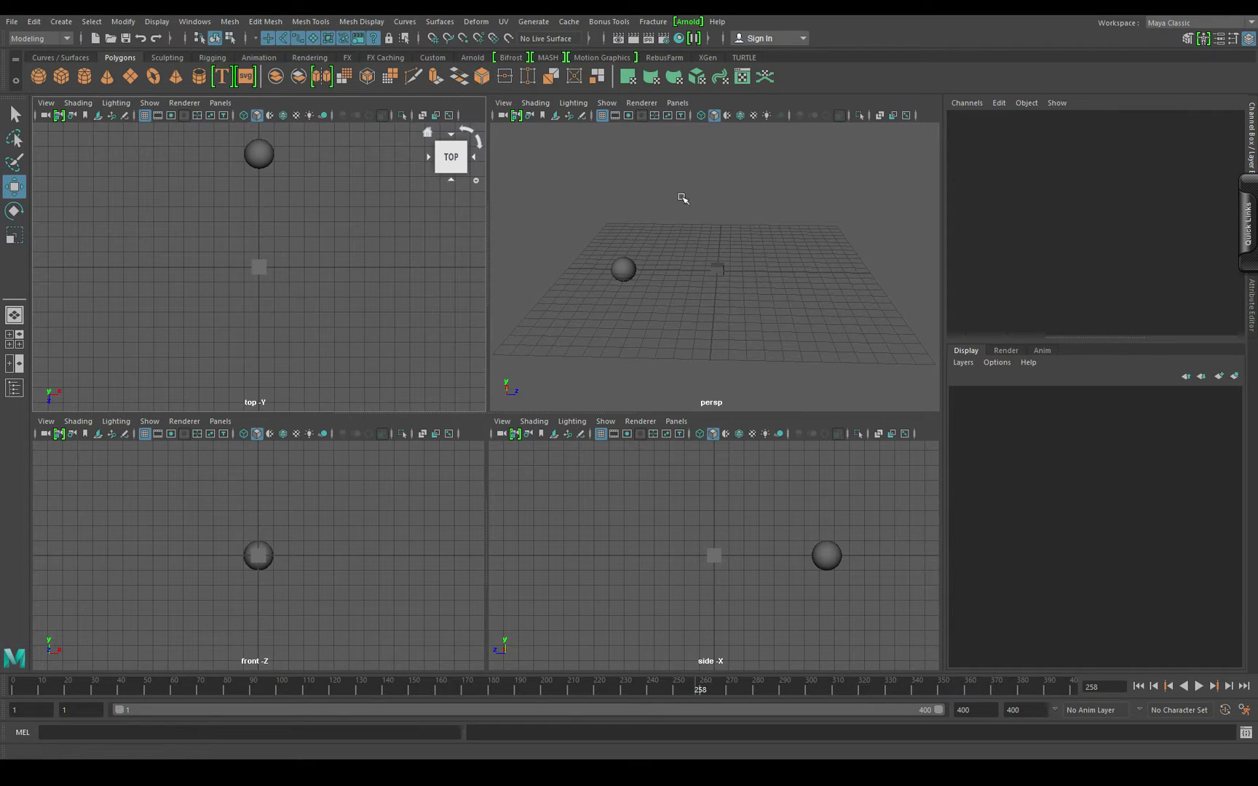
pyautogui.hotkey('ctrl', 'z')
pyautogui.press('Delete')
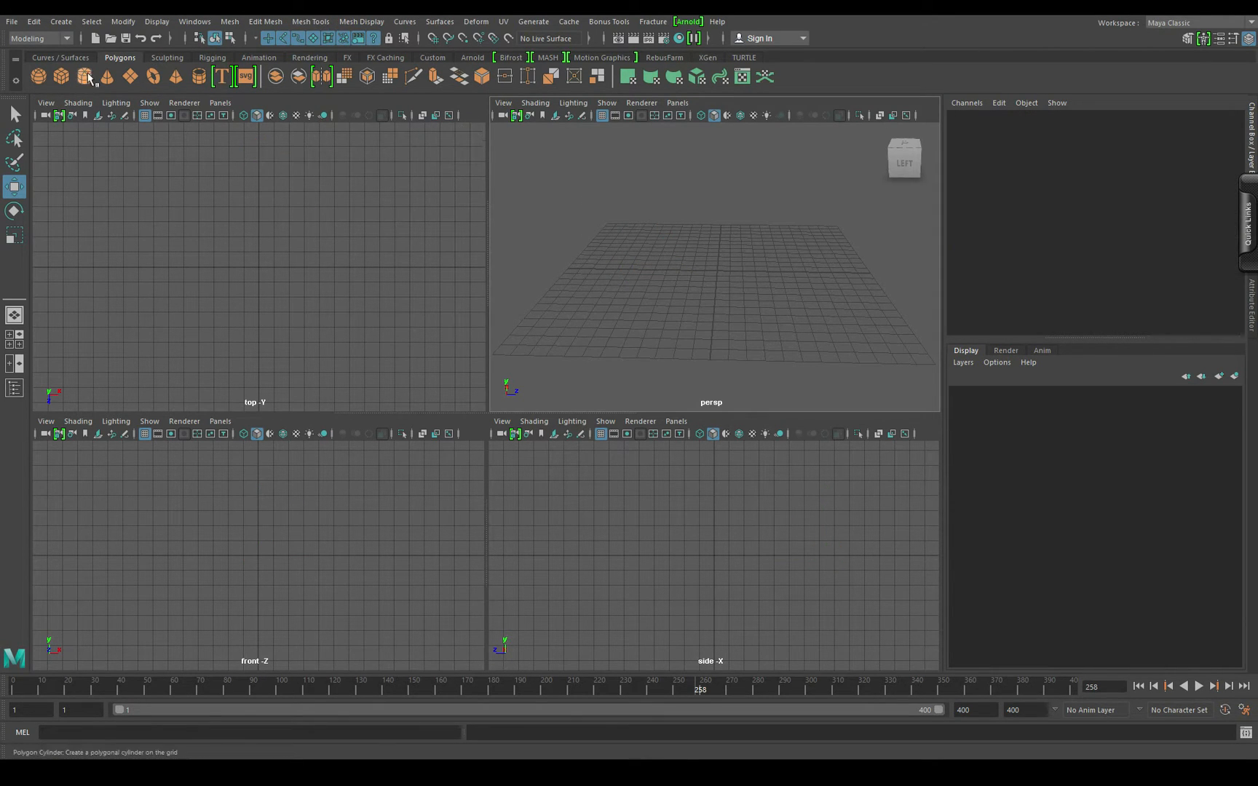
# Step: Look through the Rigging, FX Caching, Custom and Arnold shelves, and open the XGen window from the XGen shelf
pyautogui.click(212, 57)
pyautogui.click(386, 57)
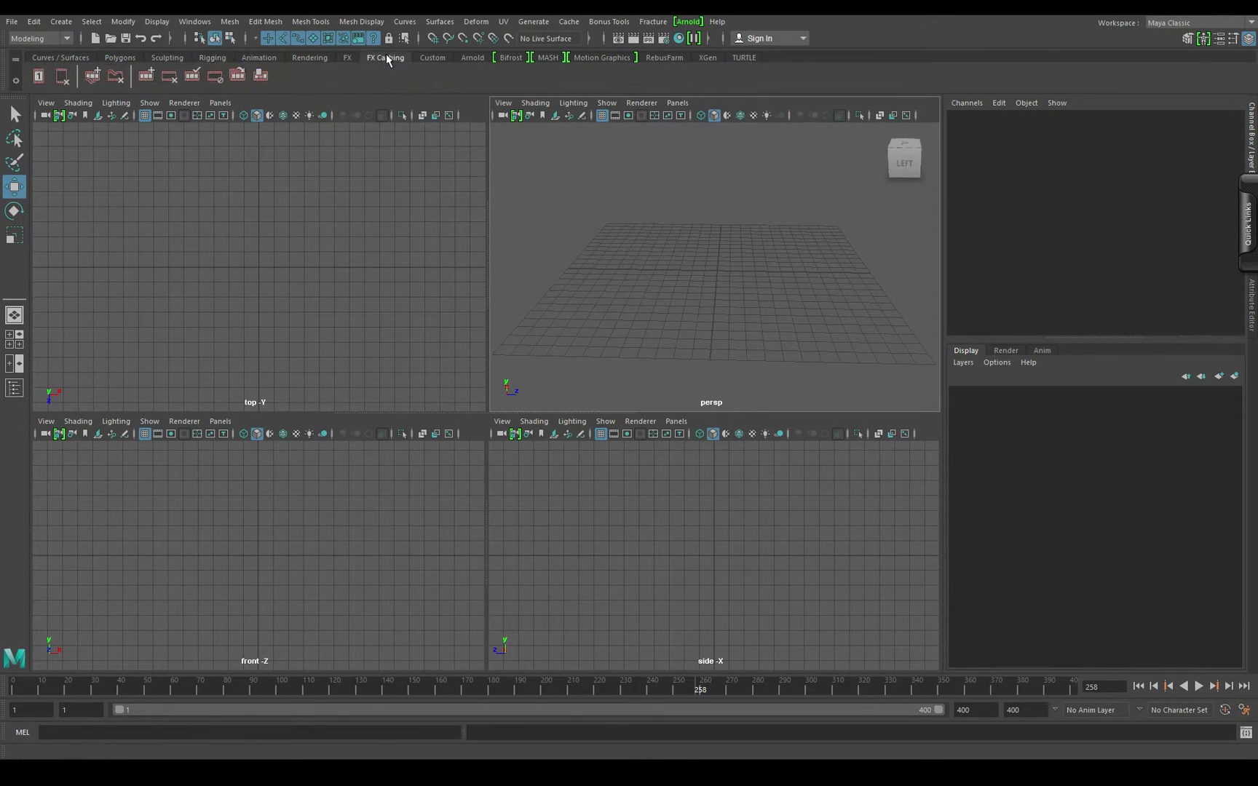
pyautogui.click(436, 56)
pyautogui.click(482, 57)
pyautogui.click(706, 58)
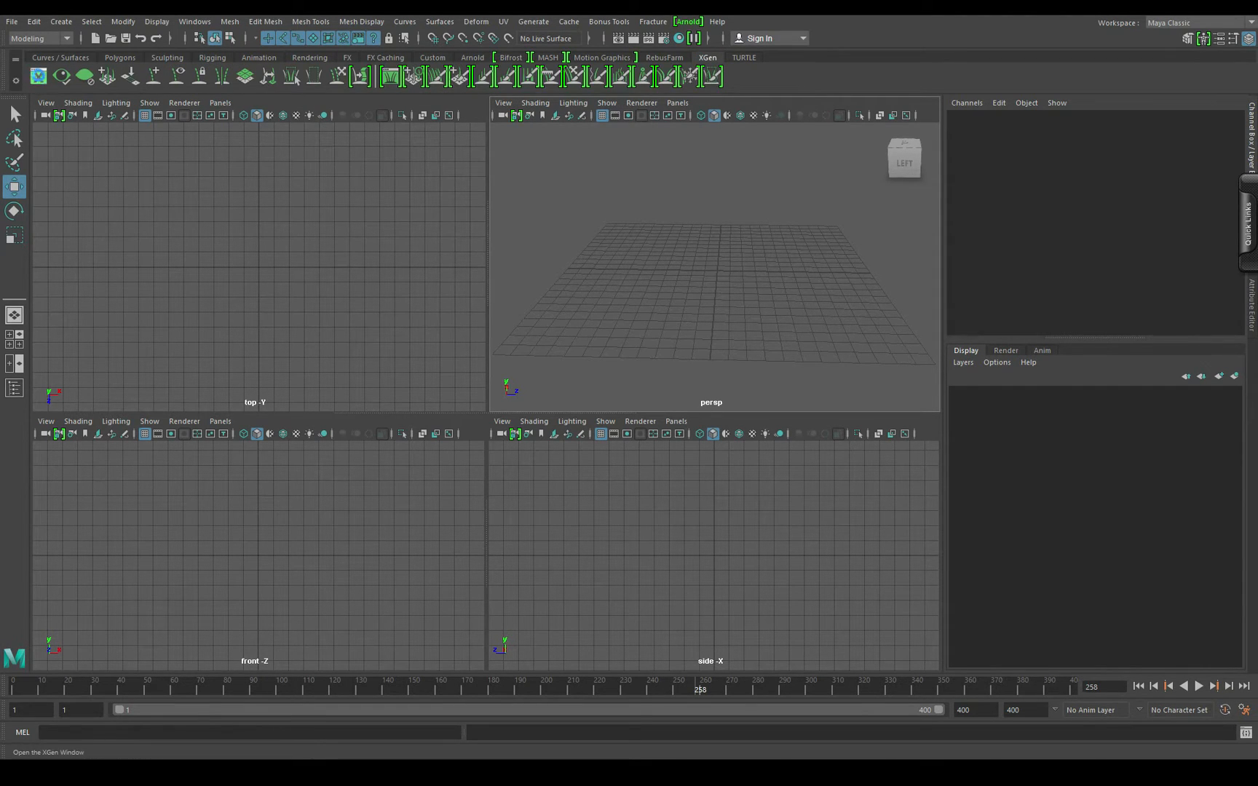
pyautogui.click(33, 77)
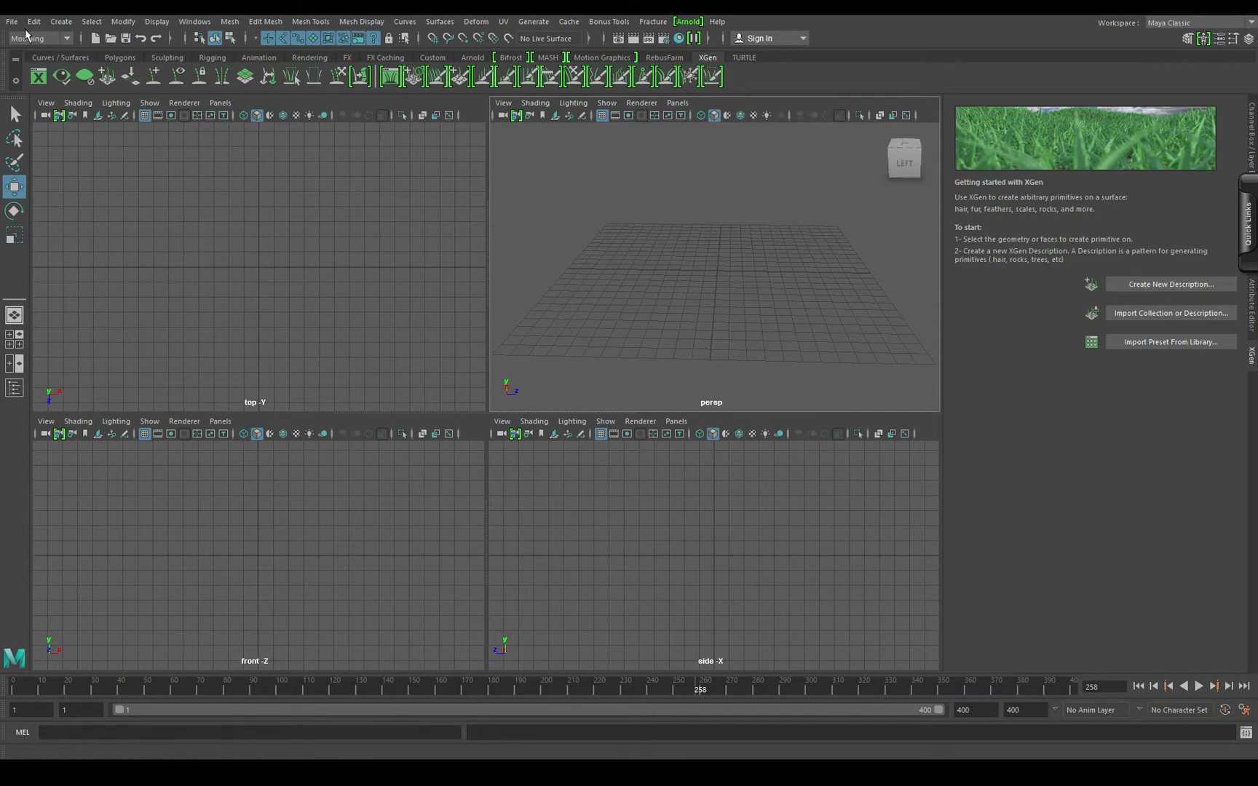
# Step: Switch the menu set through Rigging and Animation to FX to compare the commands each one offers
pyautogui.click(62, 39)
pyautogui.click(33, 67)
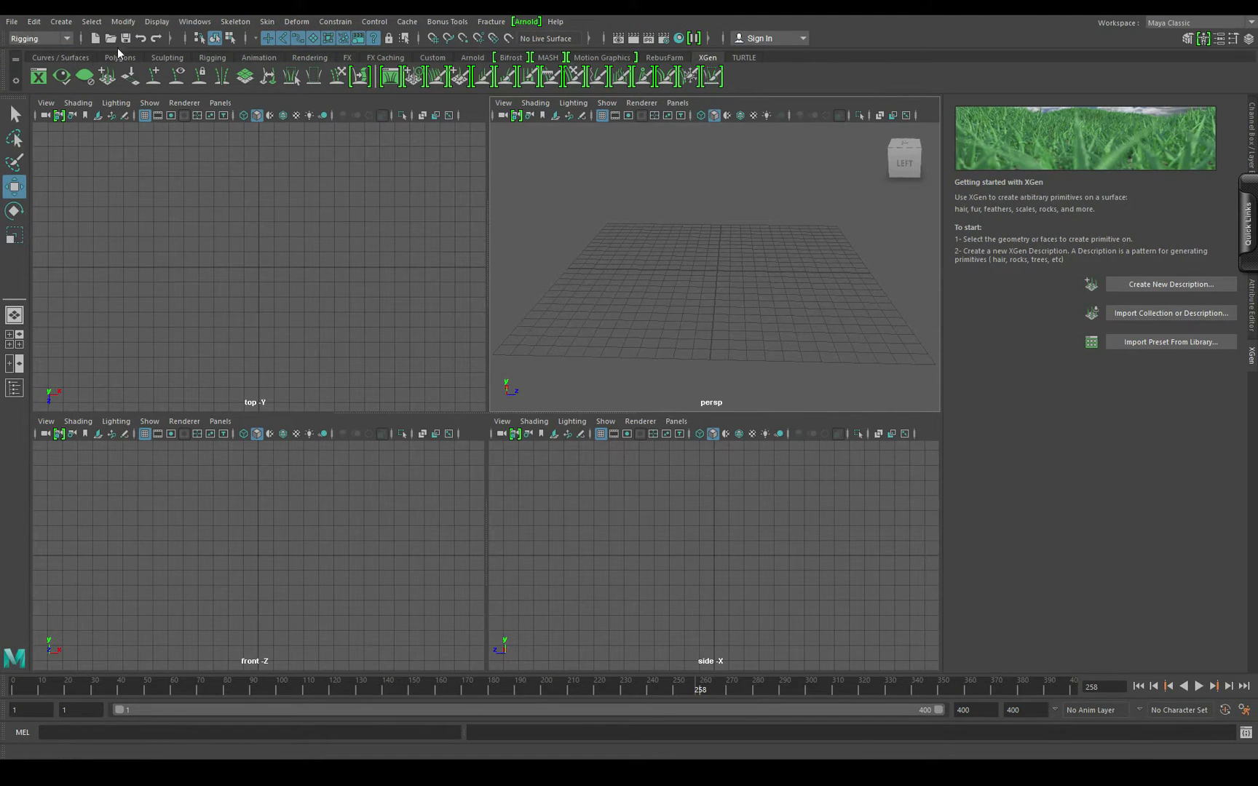
pyautogui.click(63, 35)
pyautogui.click(35, 79)
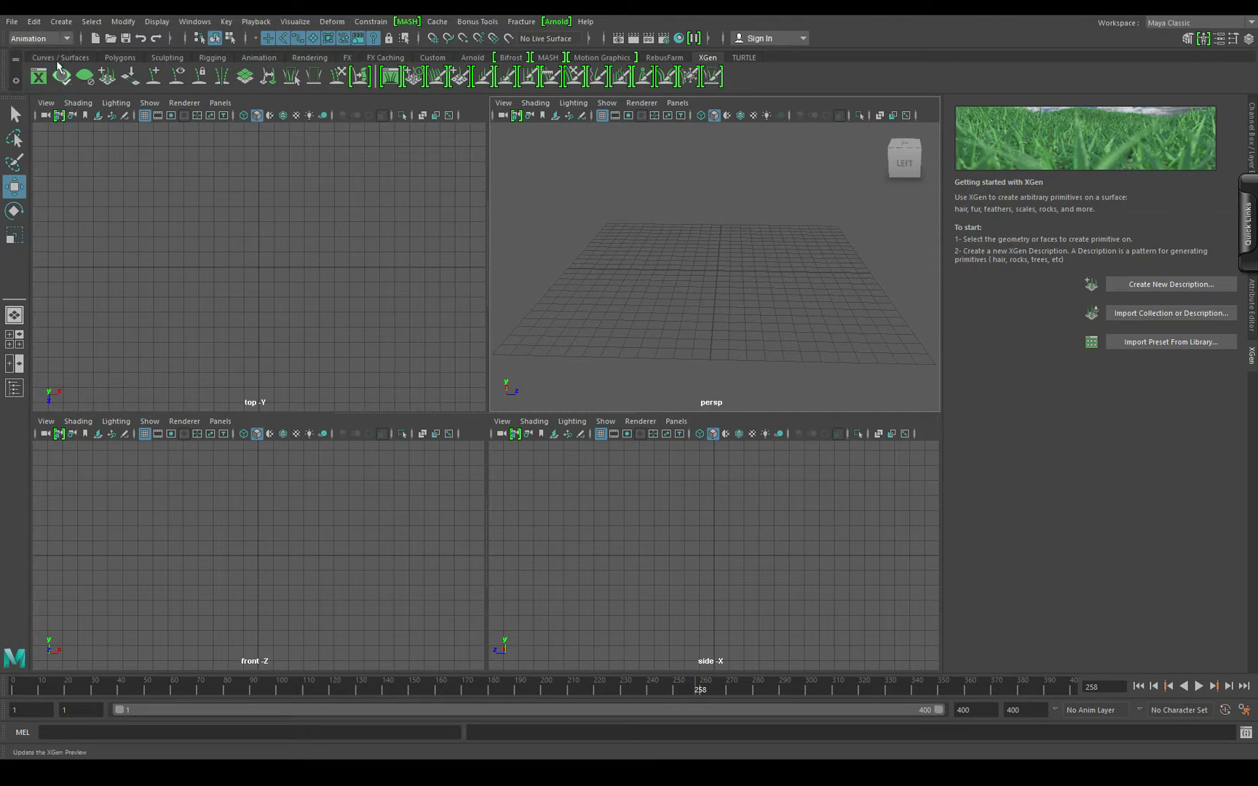
pyautogui.click(61, 38)
pyautogui.click(51, 93)
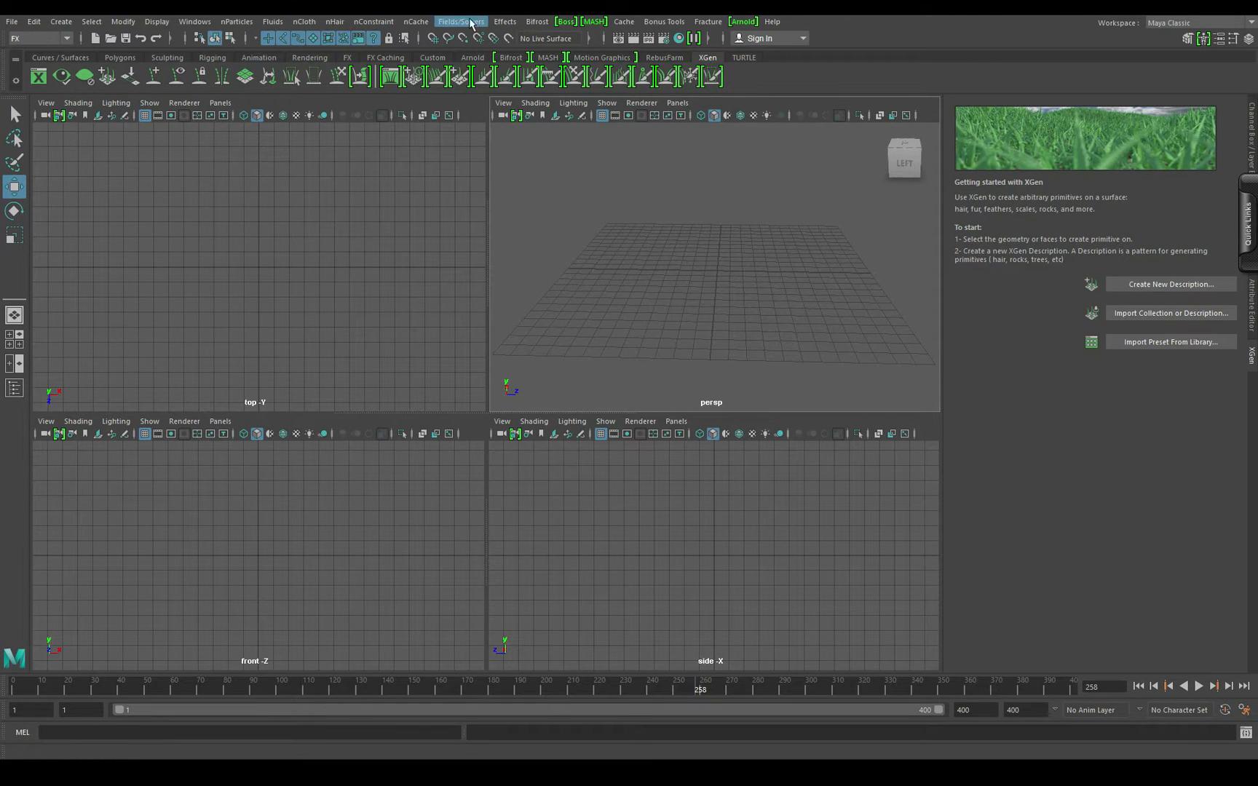
# Step: Look through the FX menu set's simulation commands, including Fields/Solvers and nHair
pyautogui.click(534, 23)
pyautogui.moveTo(480, 27)
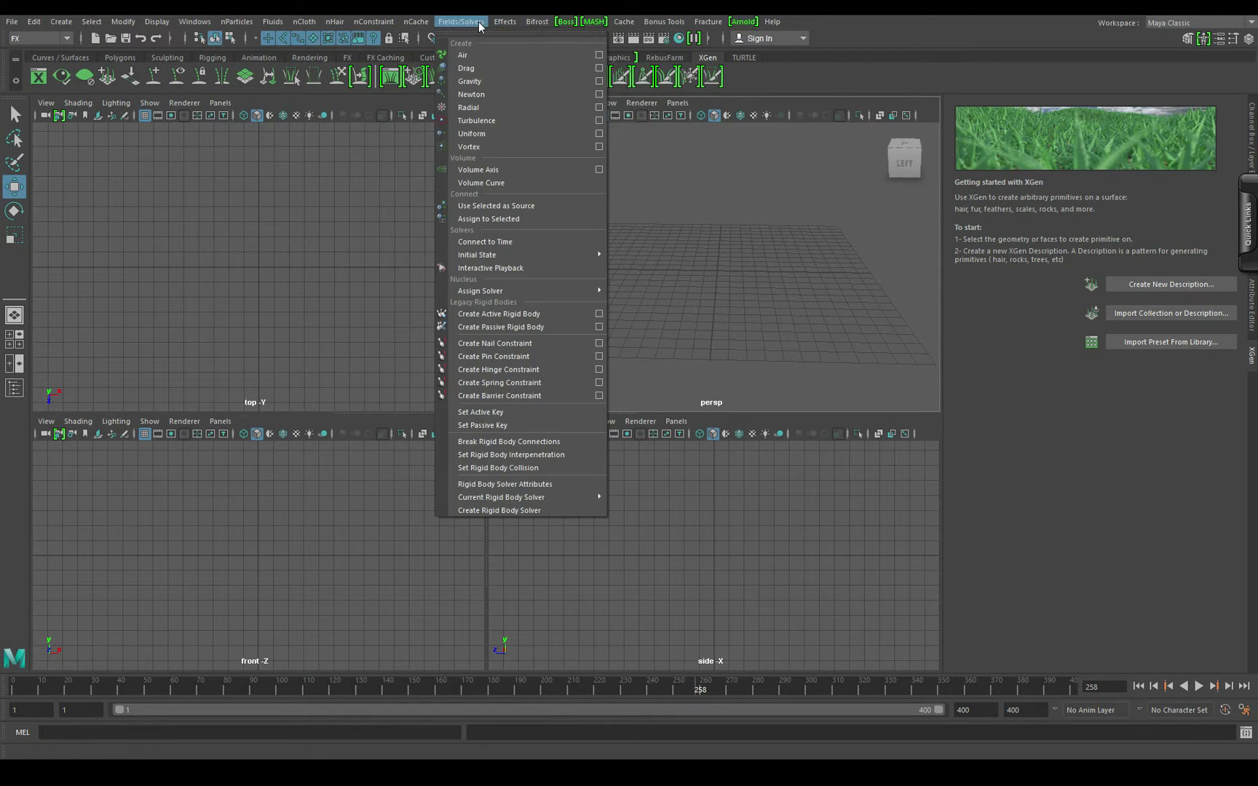
pyautogui.click(42, 39)
pyautogui.click(43, 38)
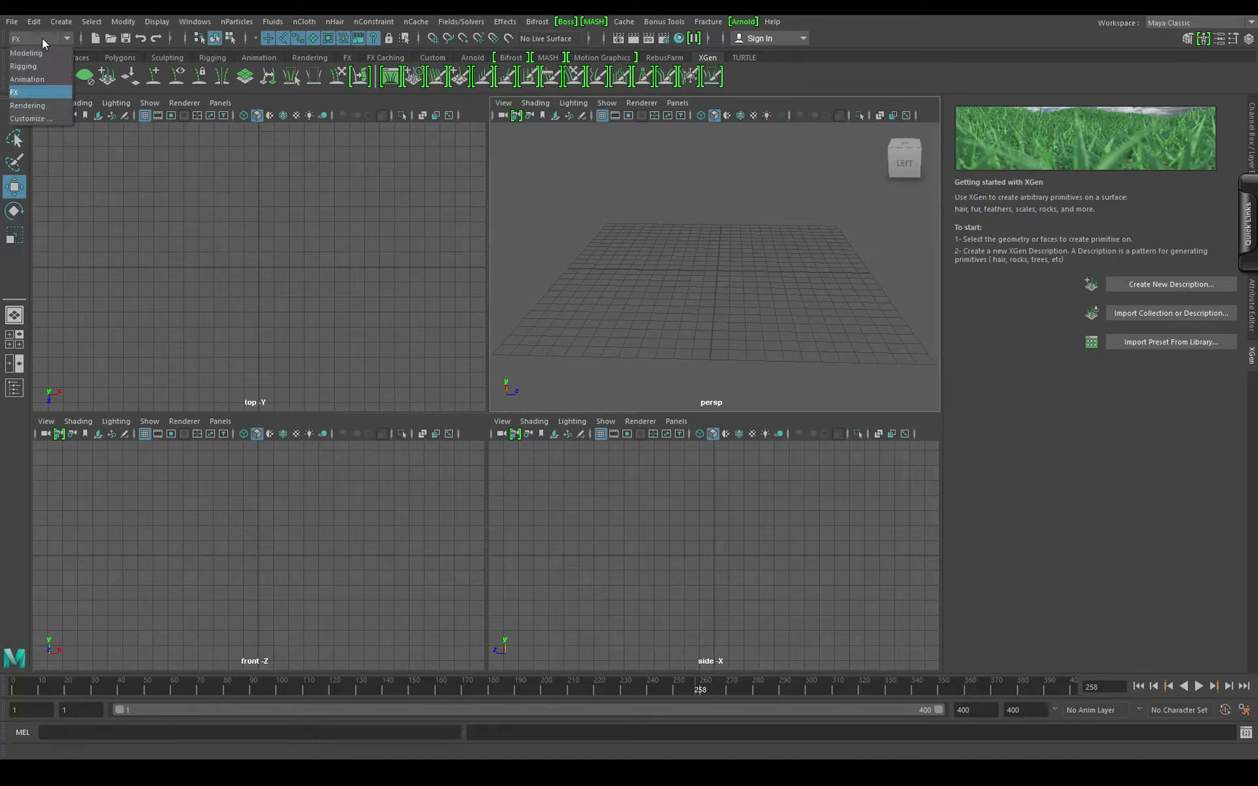
pyautogui.click(414, 28)
pyautogui.click(460, 21)
pyautogui.moveTo(335, 21)
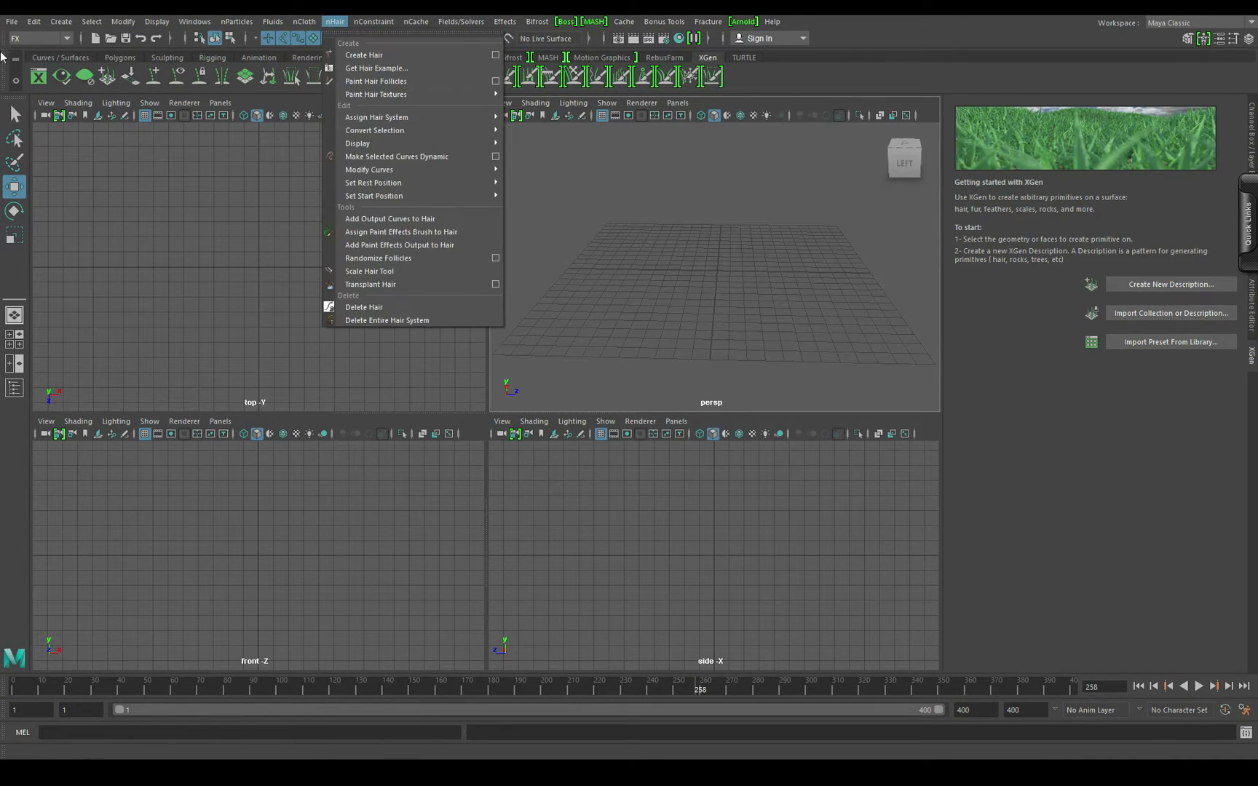
# Step: Switch the menu set to Animation and back to Modeling
pyautogui.click(29, 36)
pyautogui.click(29, 37)
pyautogui.click(45, 73)
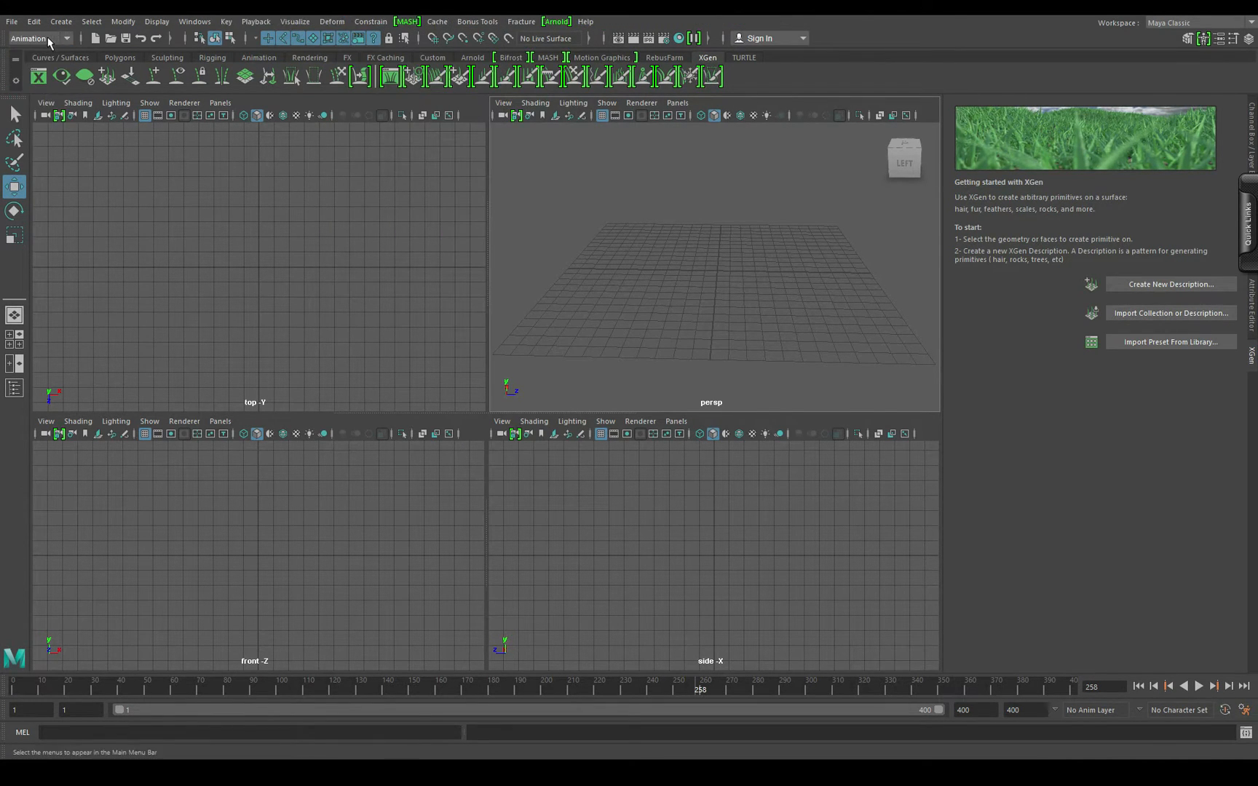
pyautogui.click(49, 40)
pyautogui.click(37, 54)
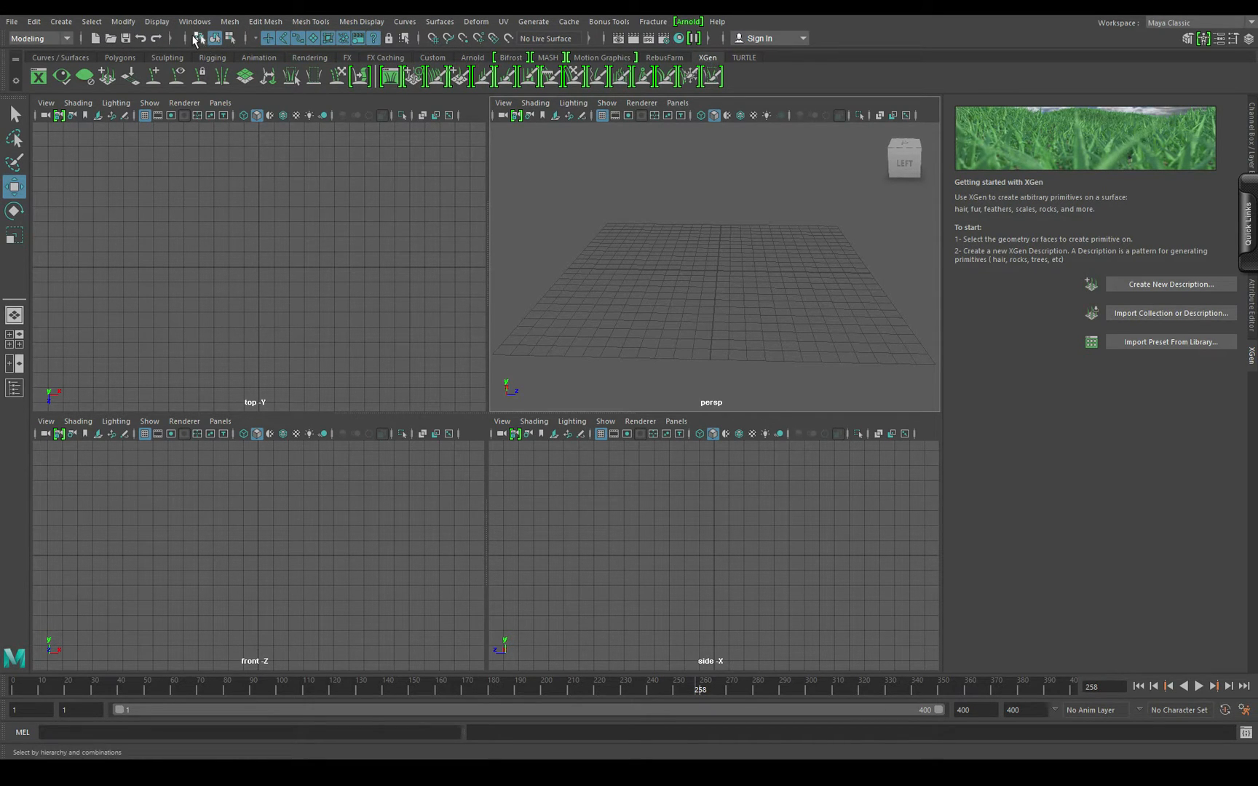
# Step: Expand and collapse the selection set and selection mode icon groups on the status line, restoring their original display
pyautogui.click(171, 38)
pyautogui.click(172, 38)
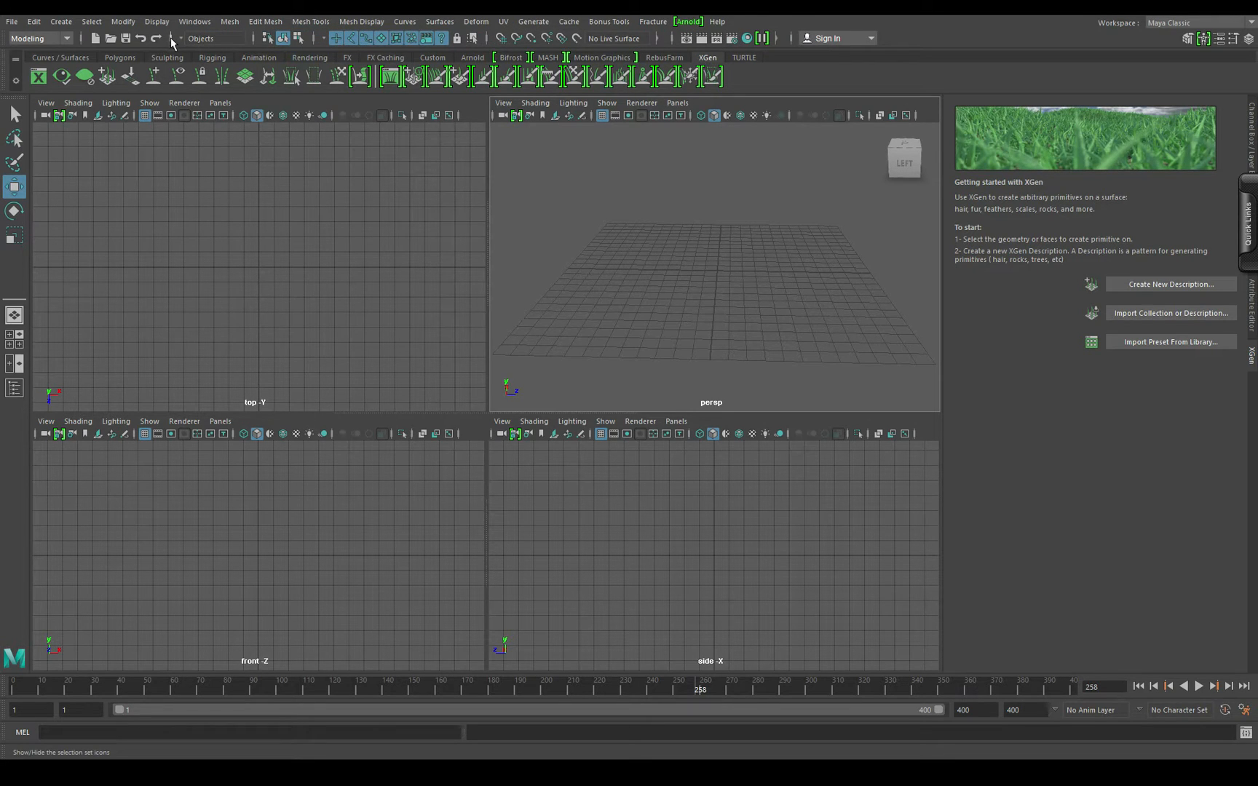
pyautogui.click(171, 37)
pyautogui.click(184, 39)
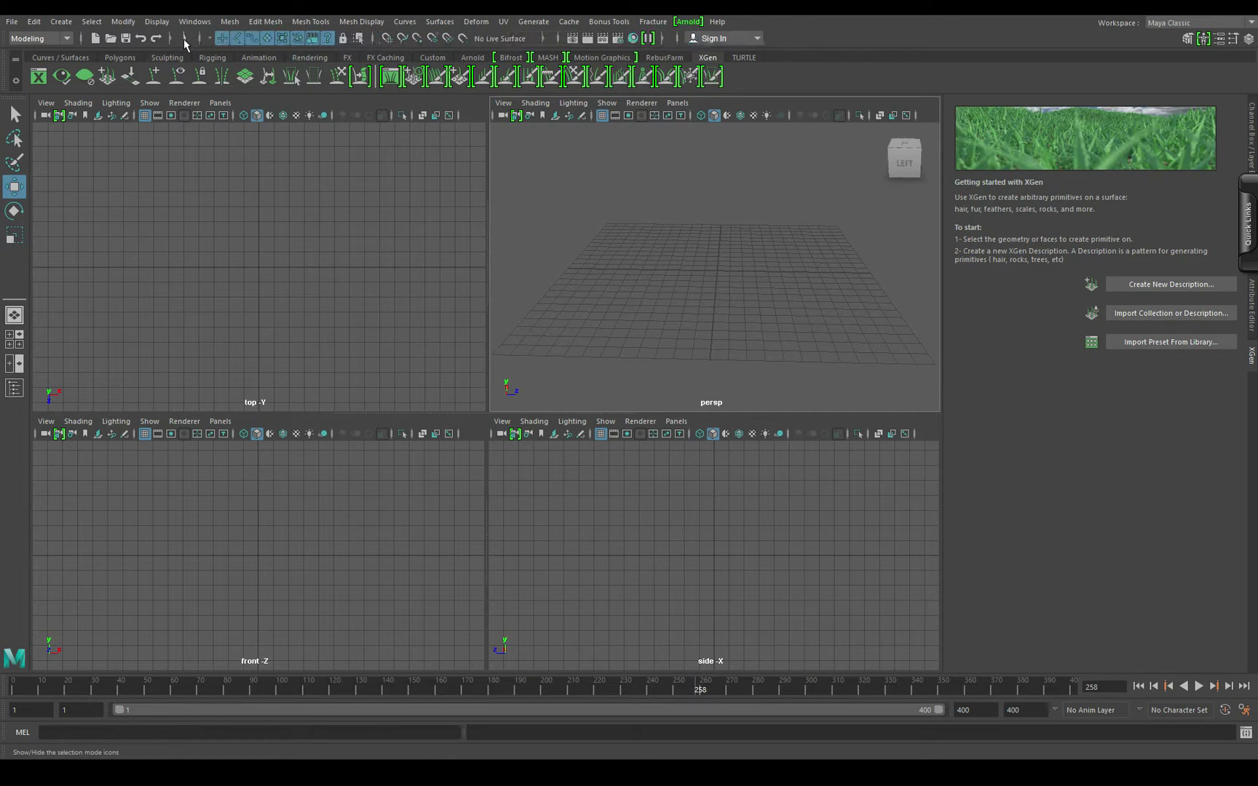
pyautogui.click(184, 39)
pyautogui.click(172, 38)
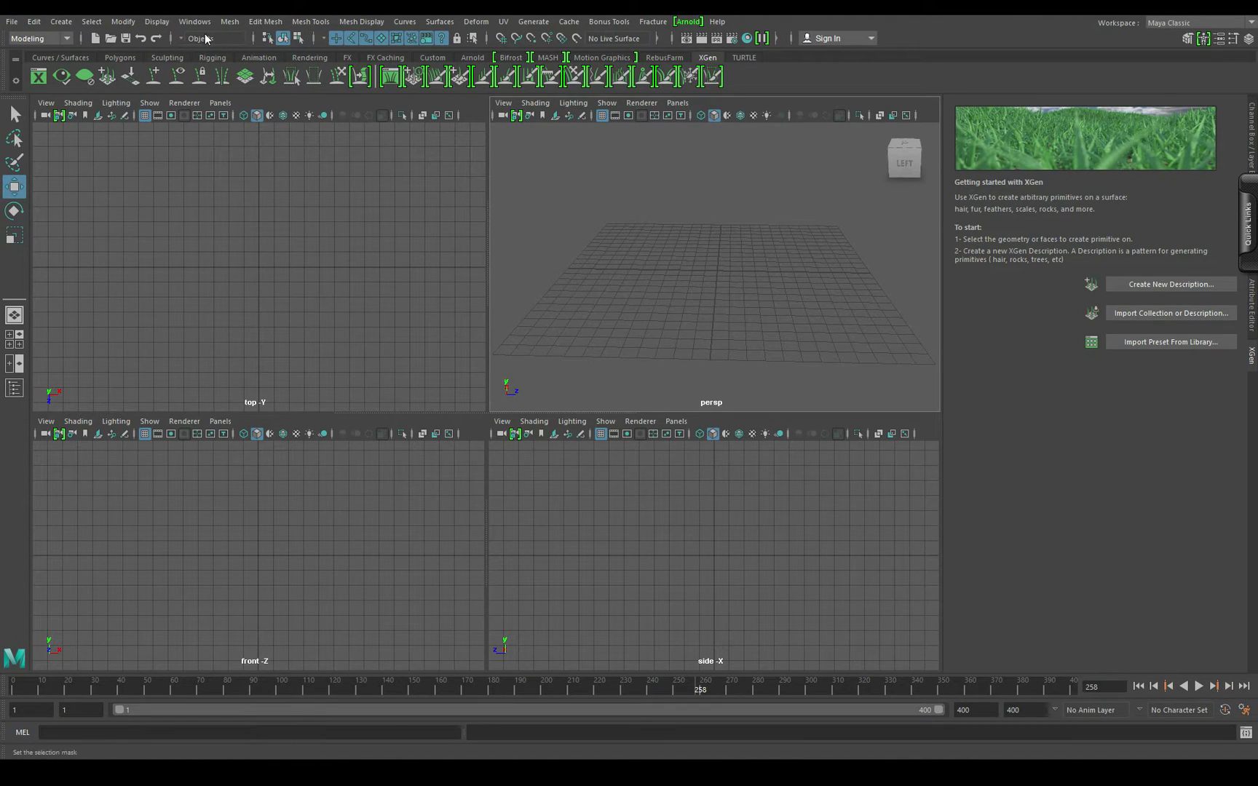
pyautogui.click(171, 38)
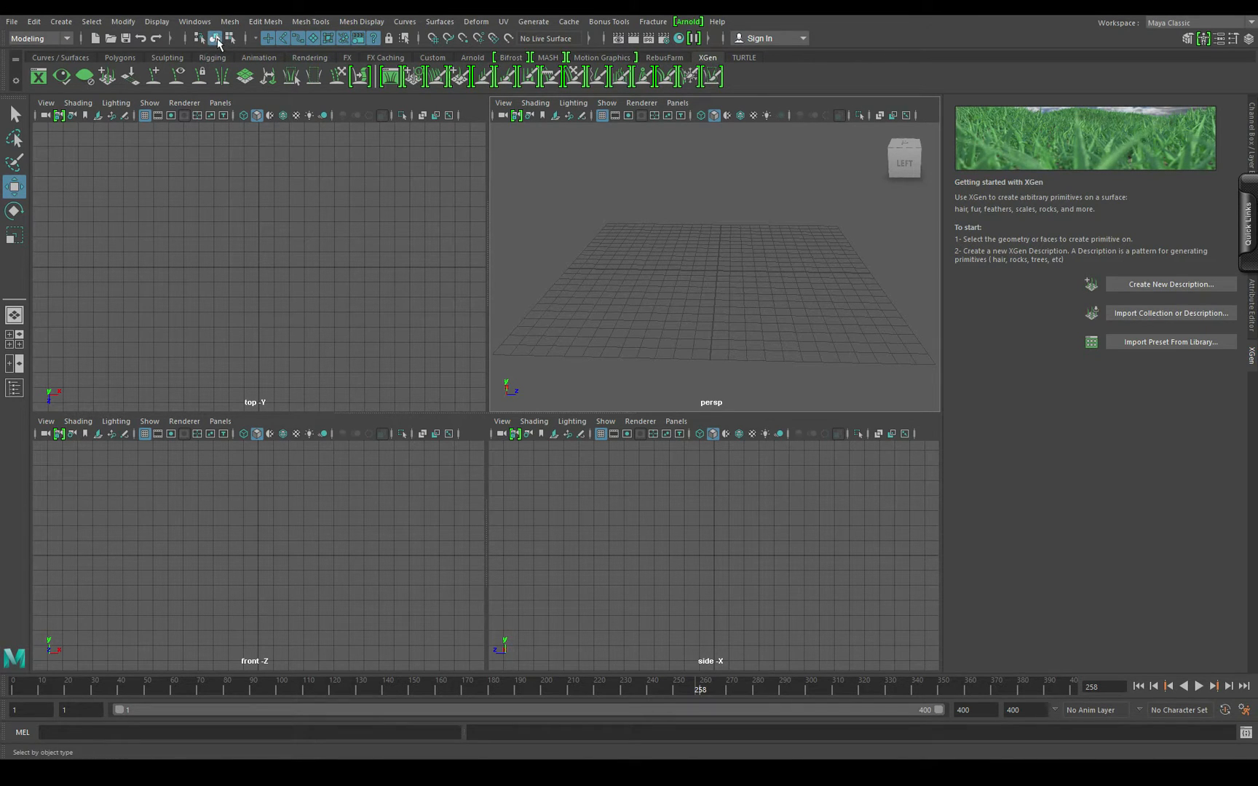
# Step: Cycle the selection mode between hierarchy, object type and component type, ending on selection by object type
pyautogui.click(200, 37)
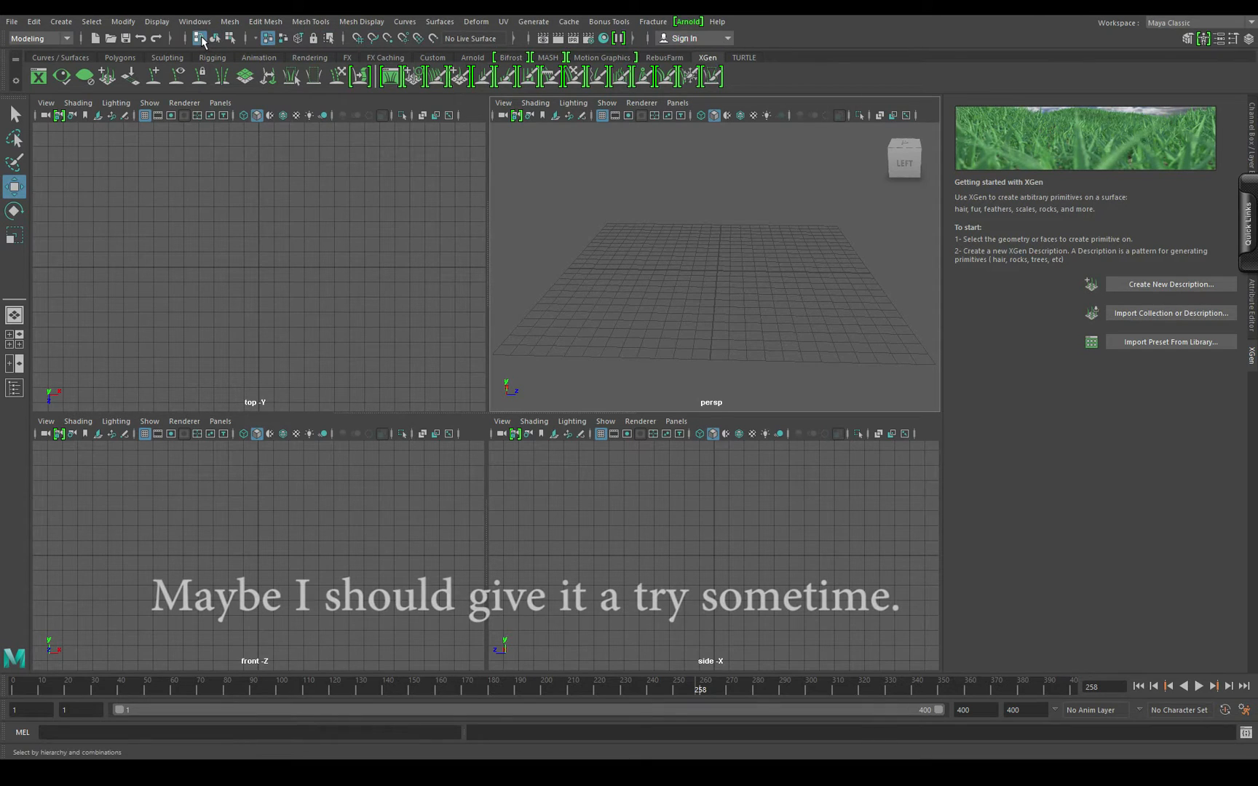
pyautogui.click(215, 38)
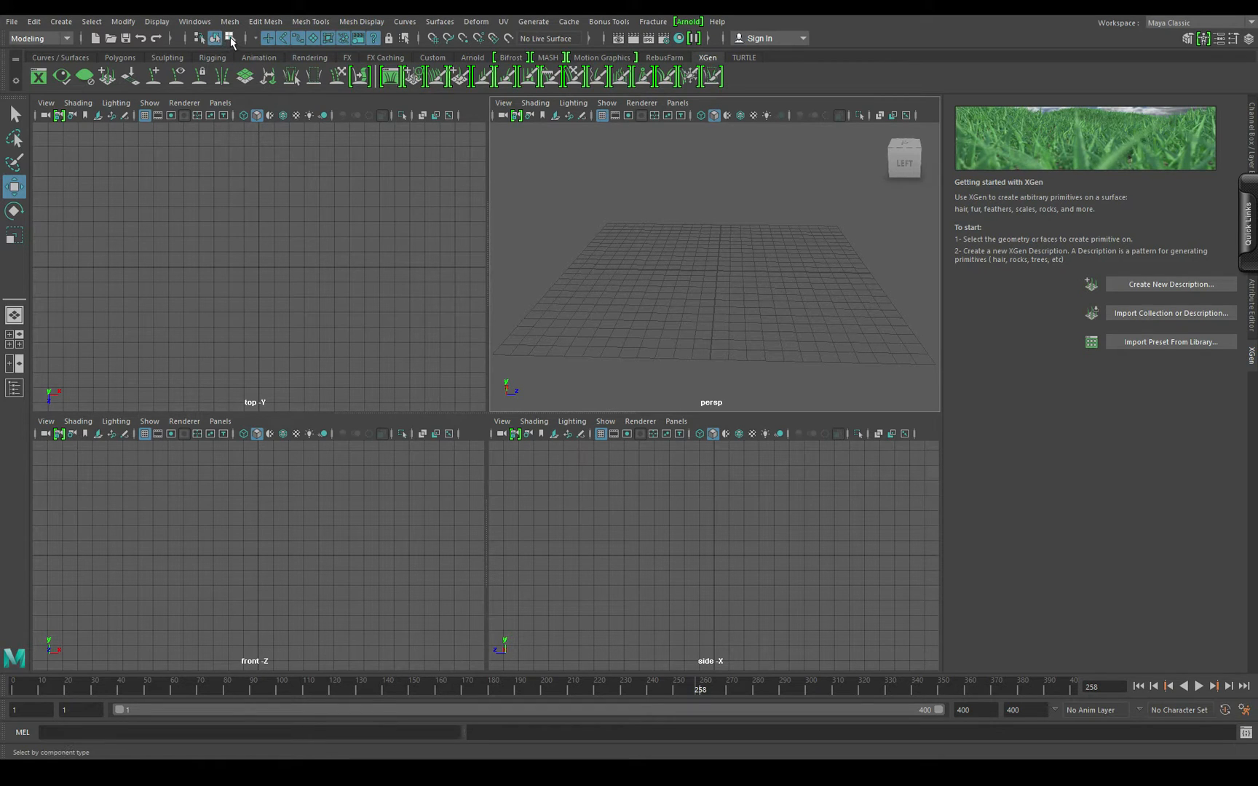
pyautogui.click(230, 38)
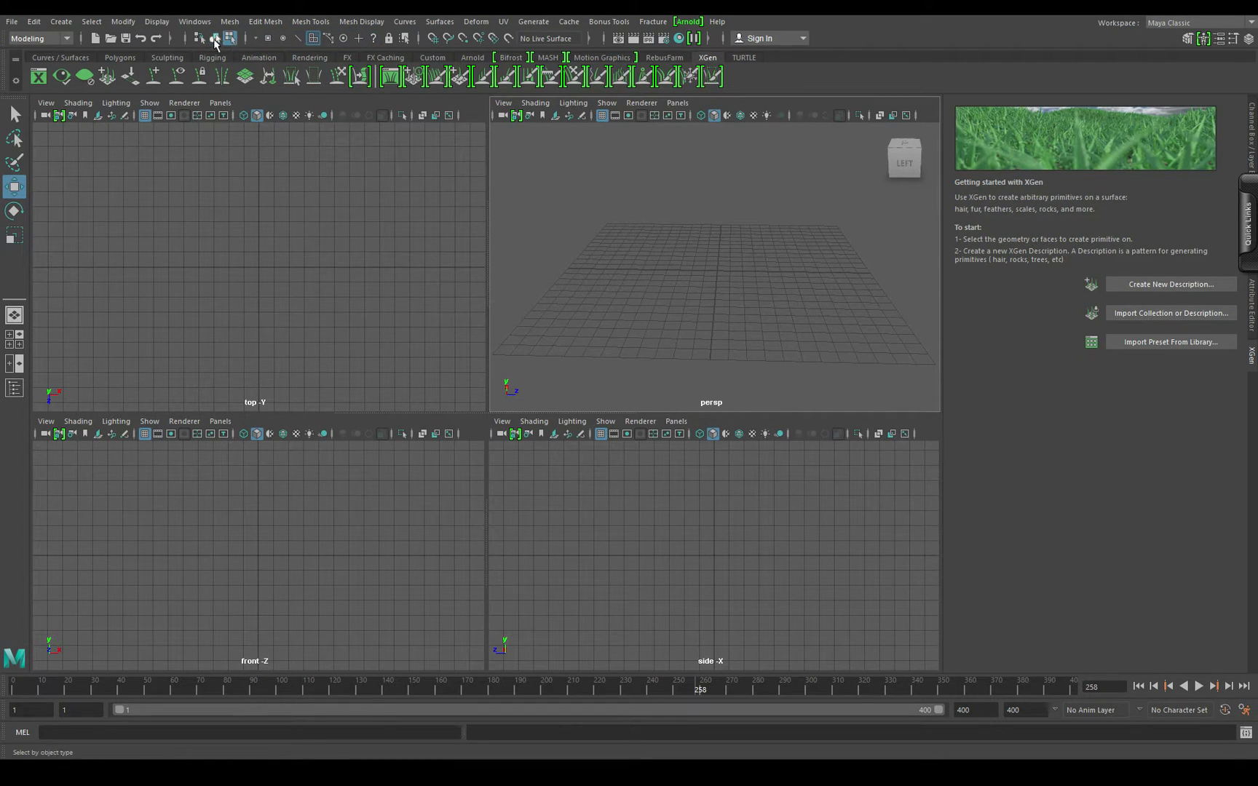
pyautogui.click(214, 38)
pyautogui.click(228, 40)
pyautogui.click(214, 38)
pyautogui.click(227, 39)
pyautogui.click(214, 39)
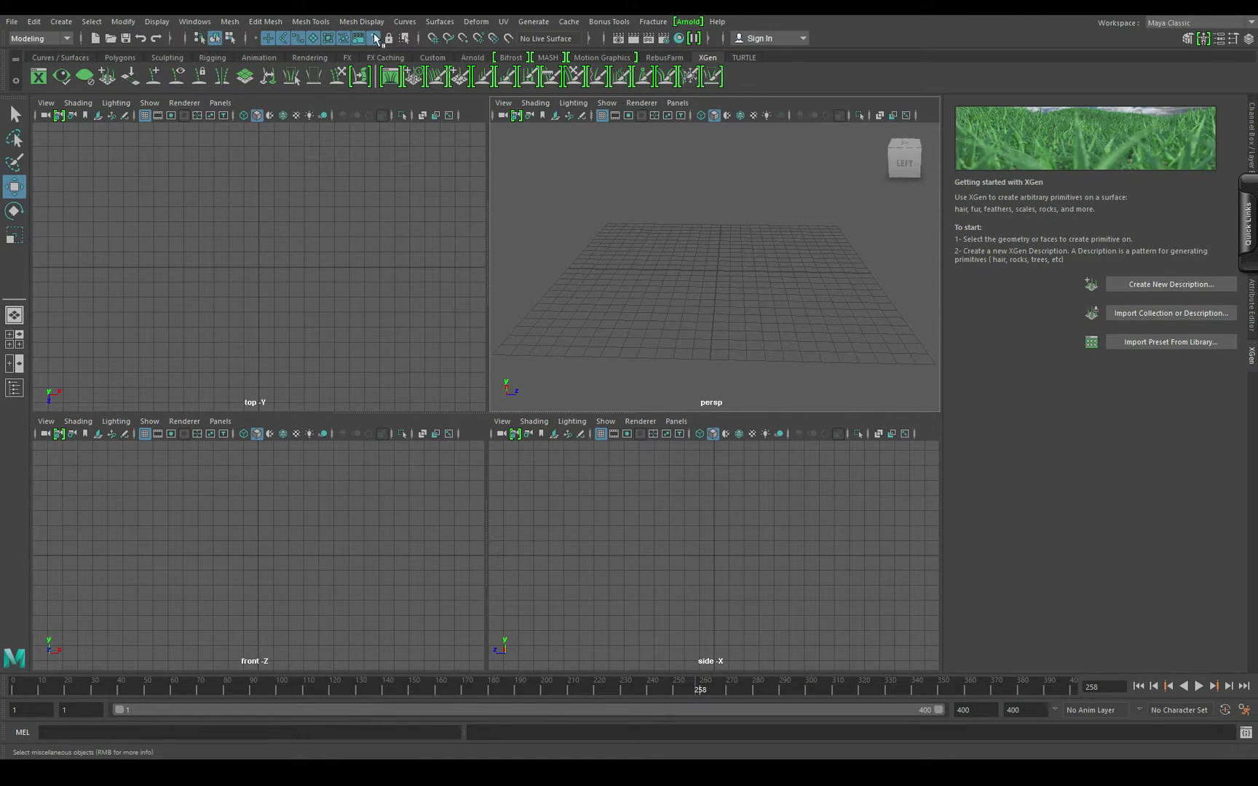
# Step: Create a polygon cube at the origin
pyautogui.click(61, 21)
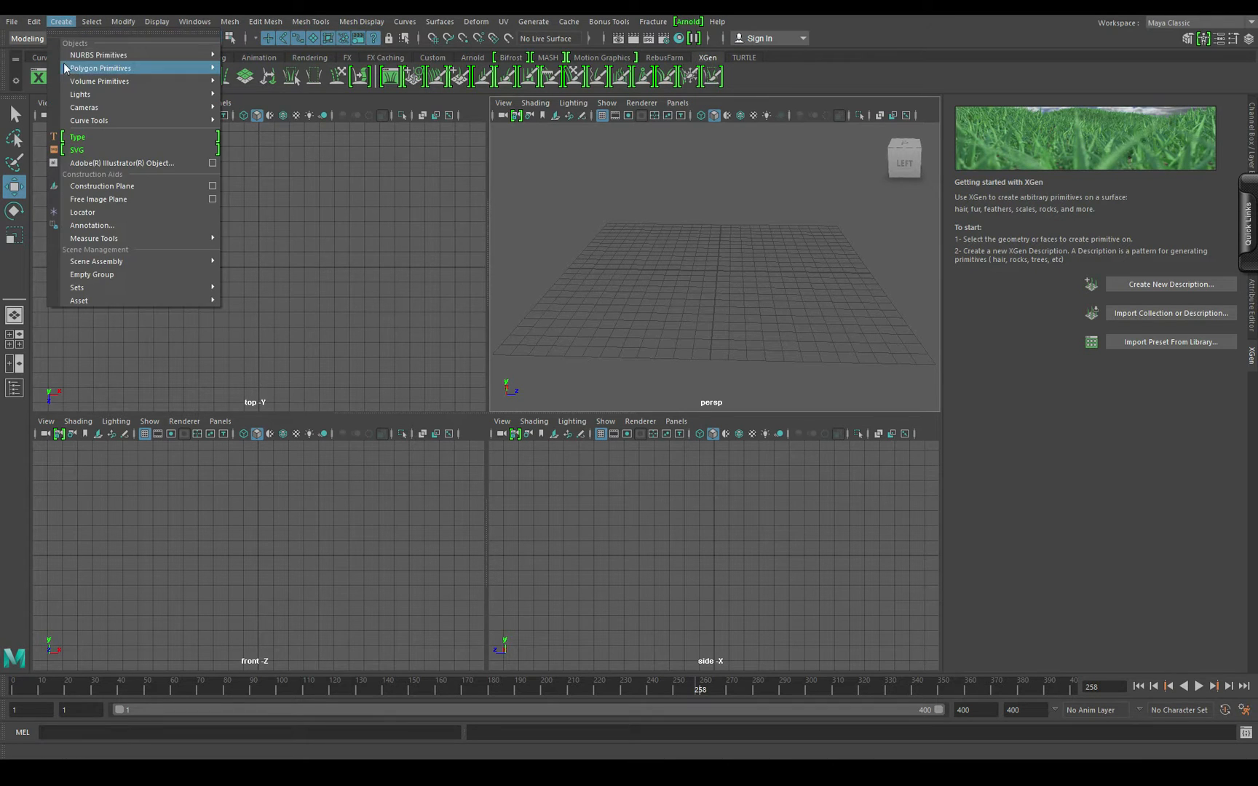
pyautogui.moveTo(65, 68)
pyautogui.click(248, 94)
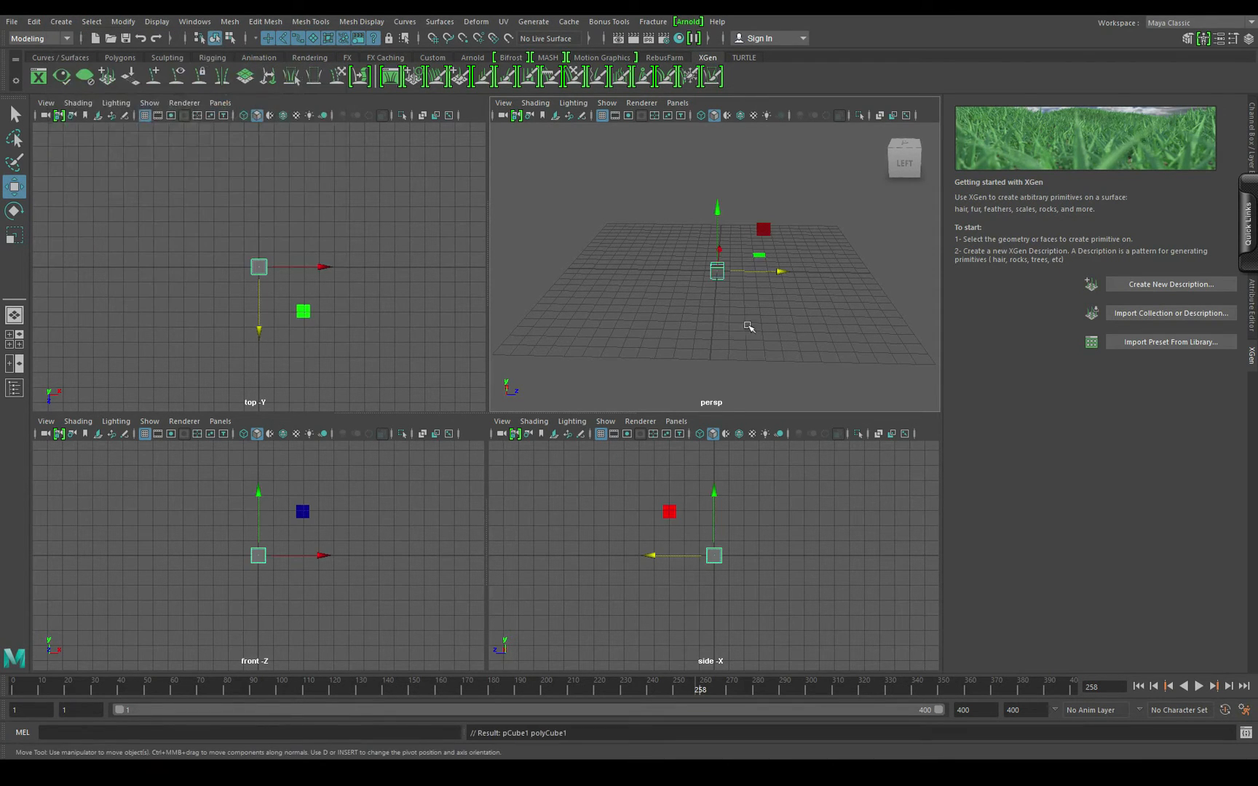
# Step: Try moving the cube freely in the perspective view, and undo the move
pyautogui.scroll(5, 750, 309)
pyautogui.keyDown('alt'); pyautogui.moveTo(677, 329); pyautogui.dragTo(729, 341); pyautogui.keyUp('alt')
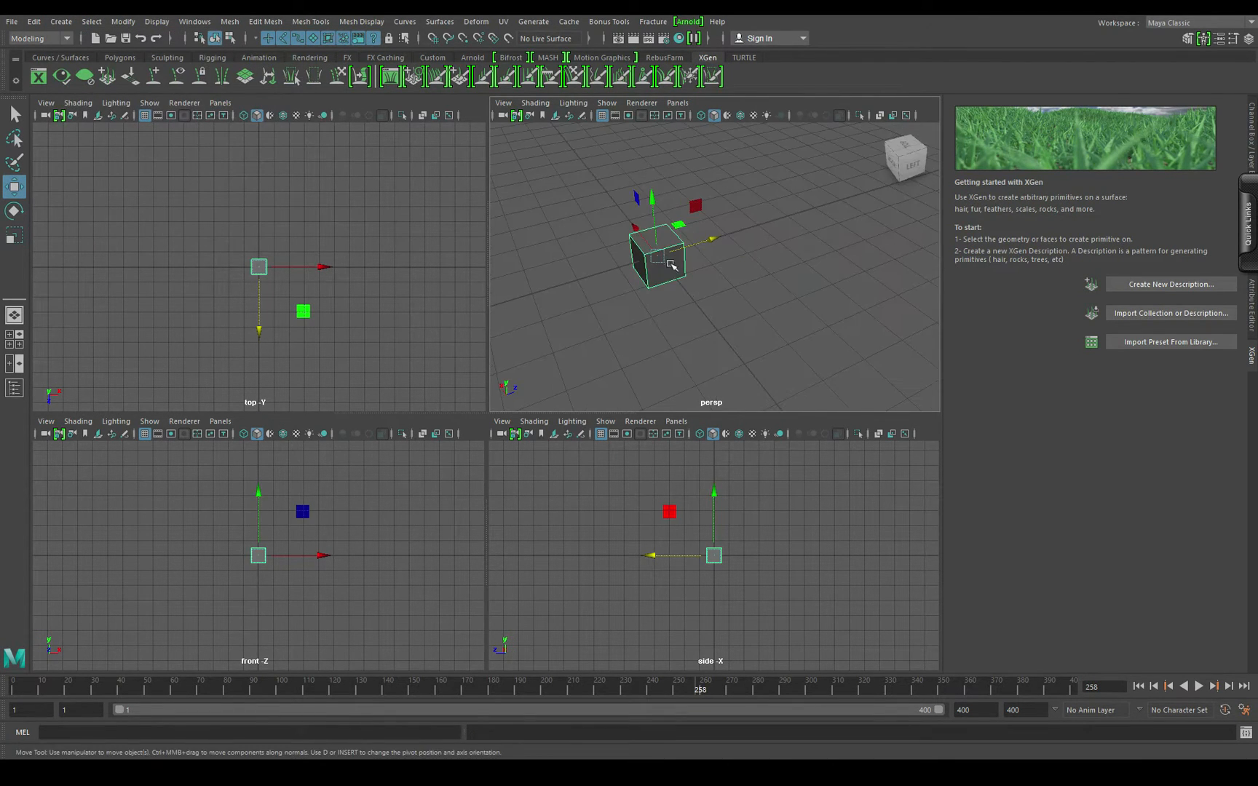
pyautogui.moveTo(657, 256); pyautogui.dragTo(693, 238)
pyautogui.hotkey('ctrl', 'z')
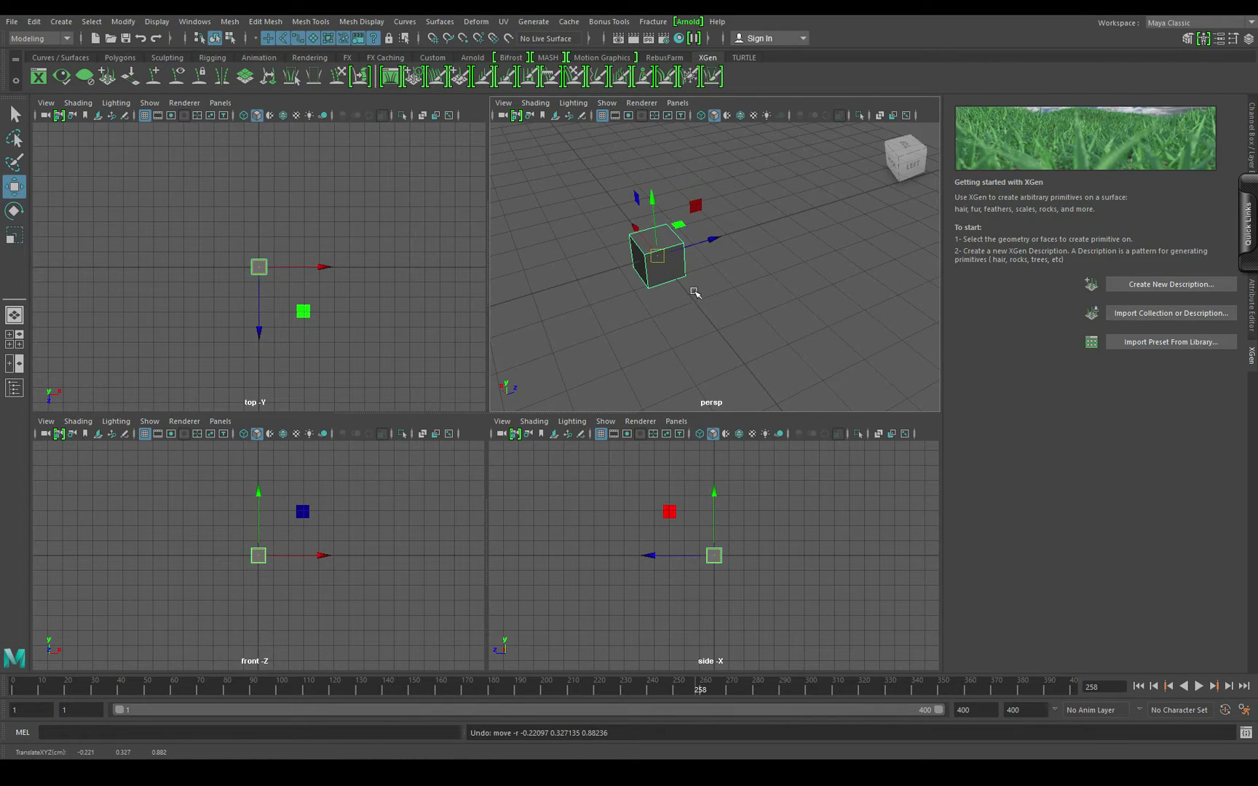
# Step: Move the cube along Z, show the Channel Box, and shift the cube freely to about X -0.197, Y -0.243, Z 0.837
pyautogui.moveTo(710, 240); pyautogui.dragTo(736, 232)
pyautogui.click(1253, 133)
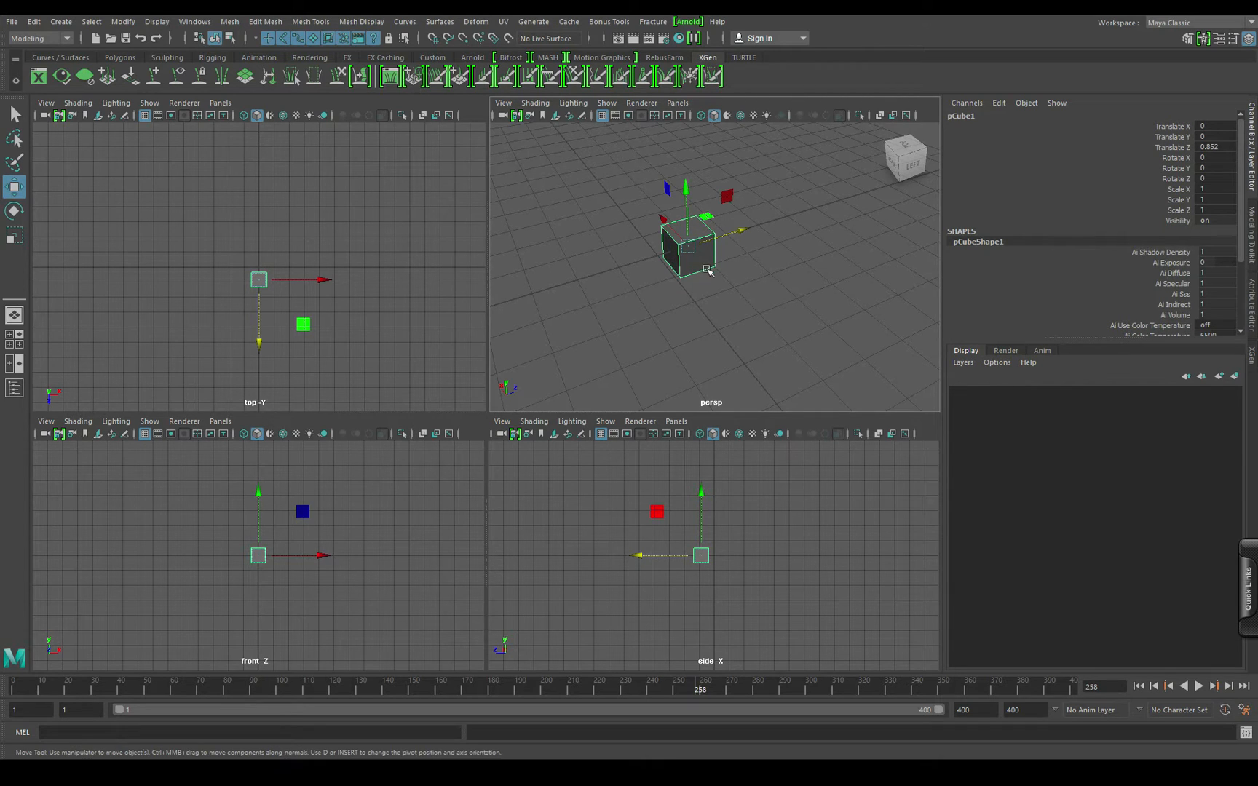
pyautogui.moveTo(705, 251)
pyautogui.mouseDown()
pyautogui.moveTo(757, 256)
pyautogui.moveTo(710, 264)
pyautogui.mouseUp()
# Step: Deselect the cube and reselect it with a marquee in the perspective view
pyautogui.click(721, 334)
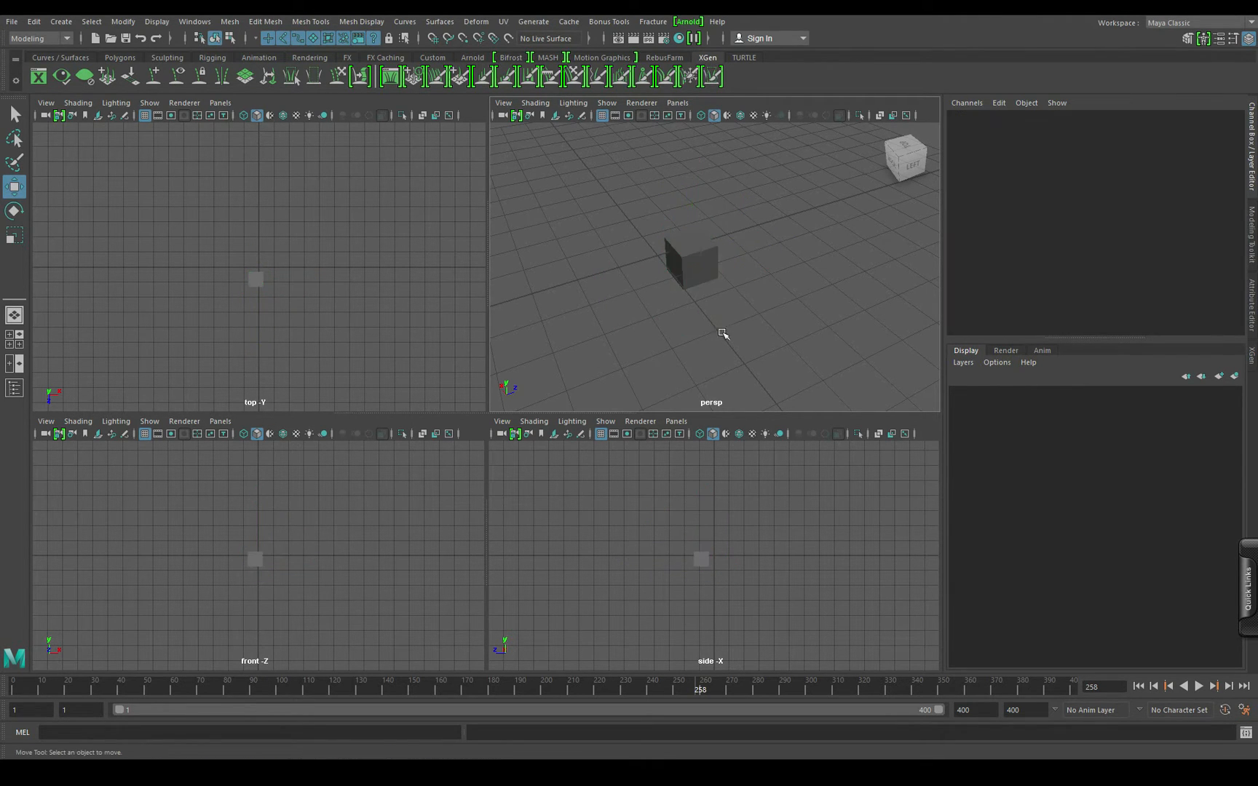
pyautogui.scroll(-5, 706, 330)
pyautogui.moveTo(647, 228); pyautogui.dragTo(802, 309)
pyautogui.keyDown('alt'); pyautogui.moveTo(650, 320); pyautogui.dragTo(712, 329); pyautogui.keyUp('alt')
pyautogui.scroll(5, 712, 329)
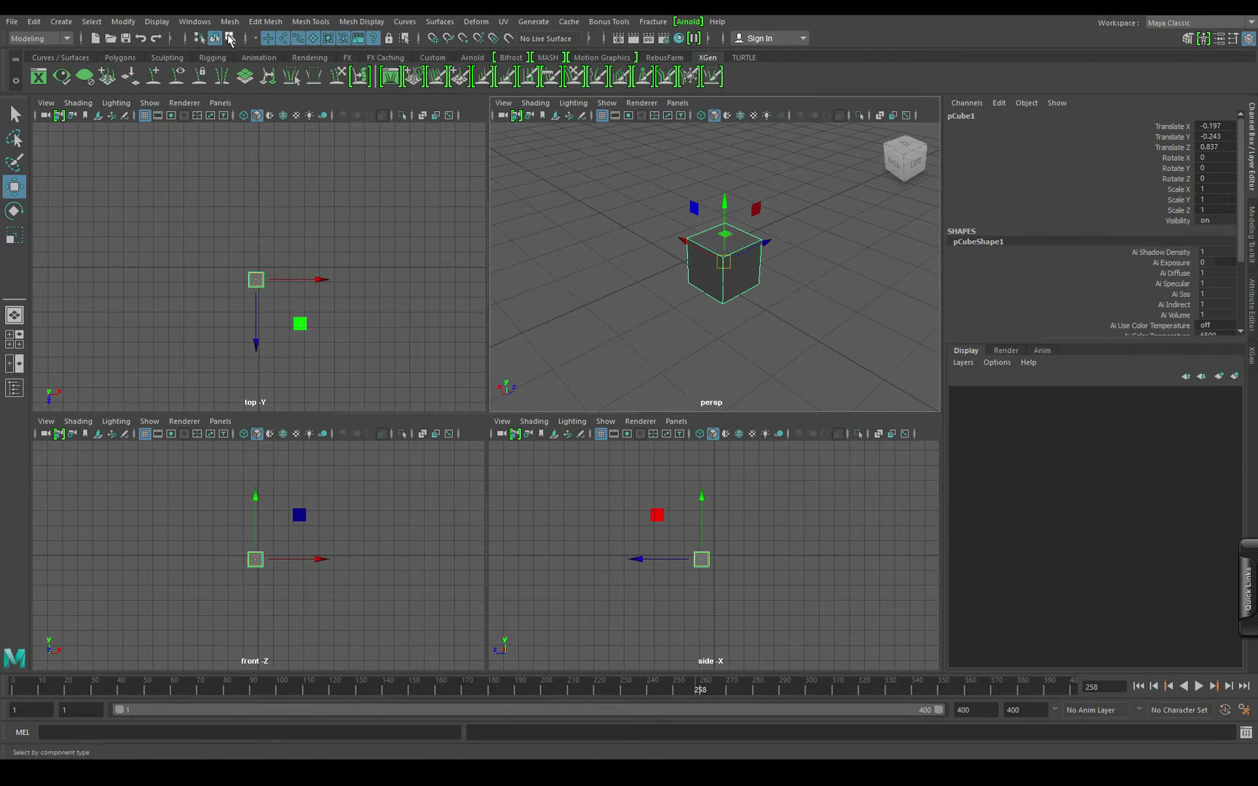
# Step: Switch to component selection in Vertex mode and marquee-select individual vertices on the cube's top
pyautogui.click(229, 38)
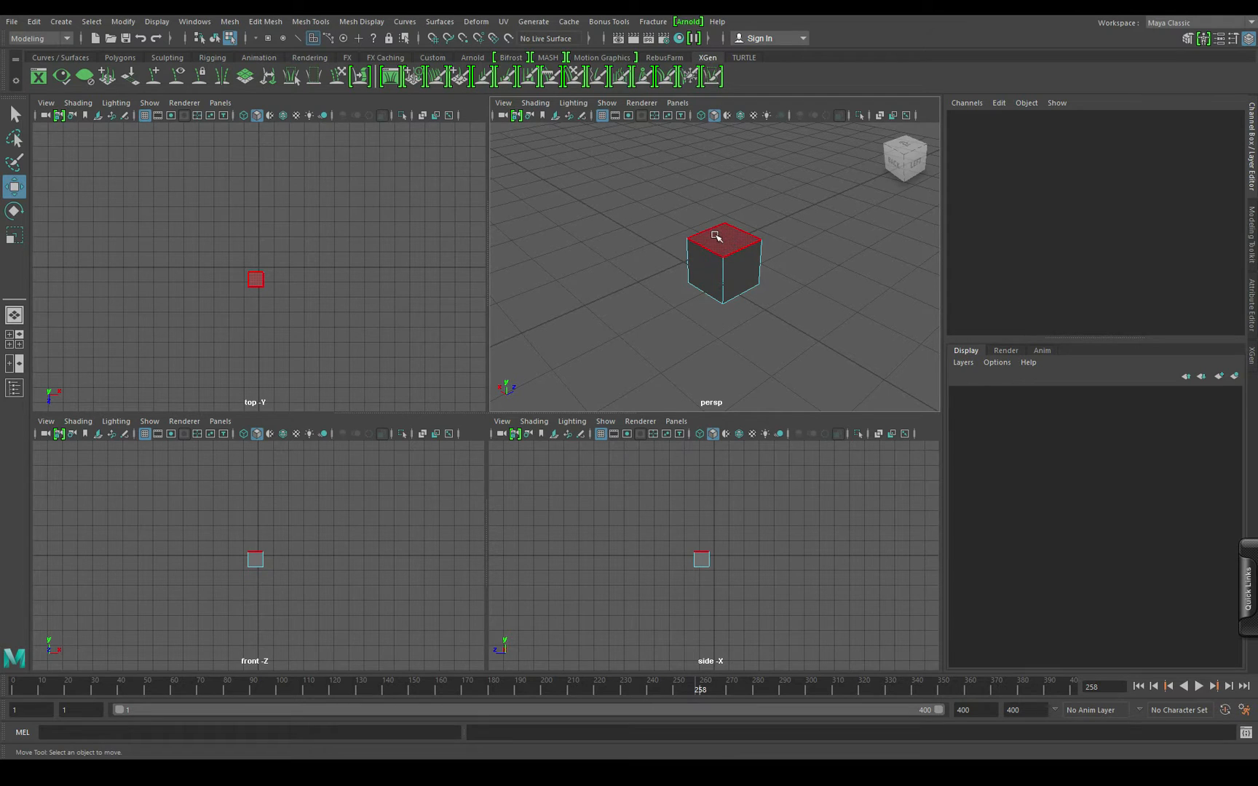
pyautogui.rightClick(712, 261)
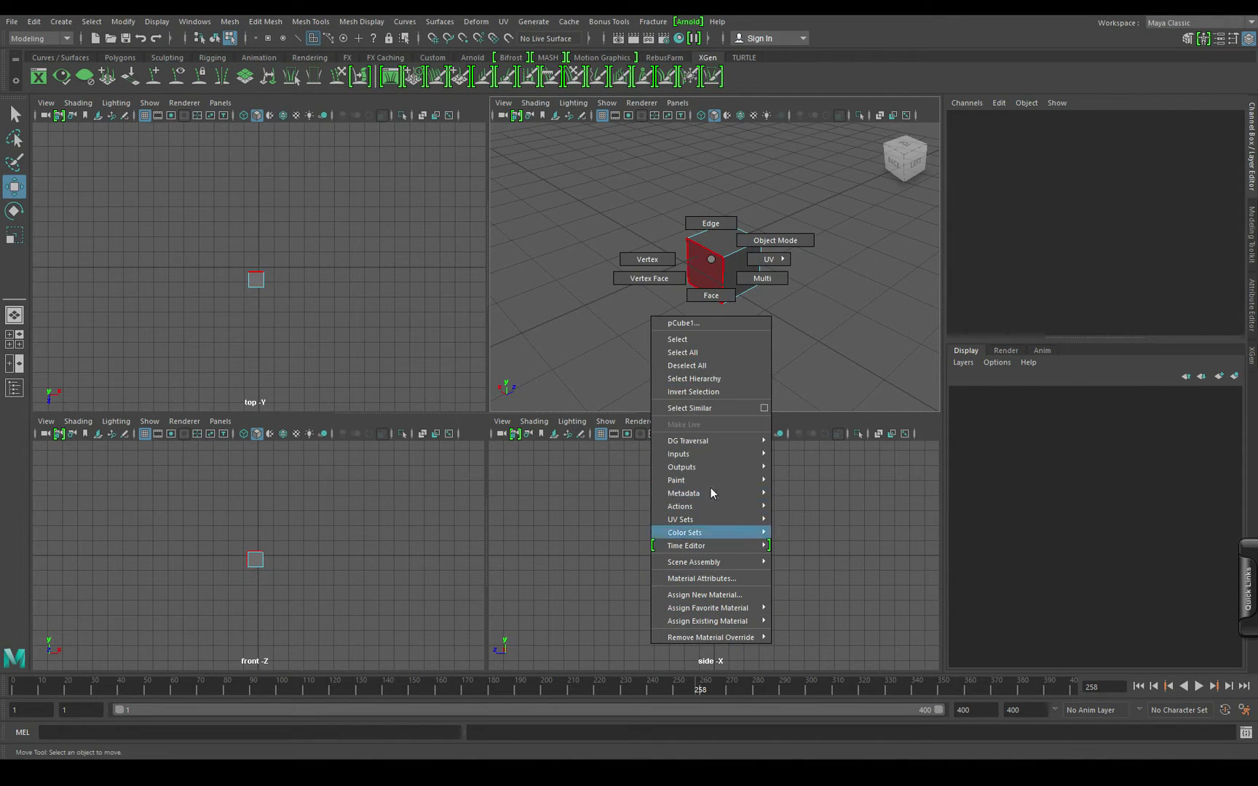
pyautogui.click(647, 259)
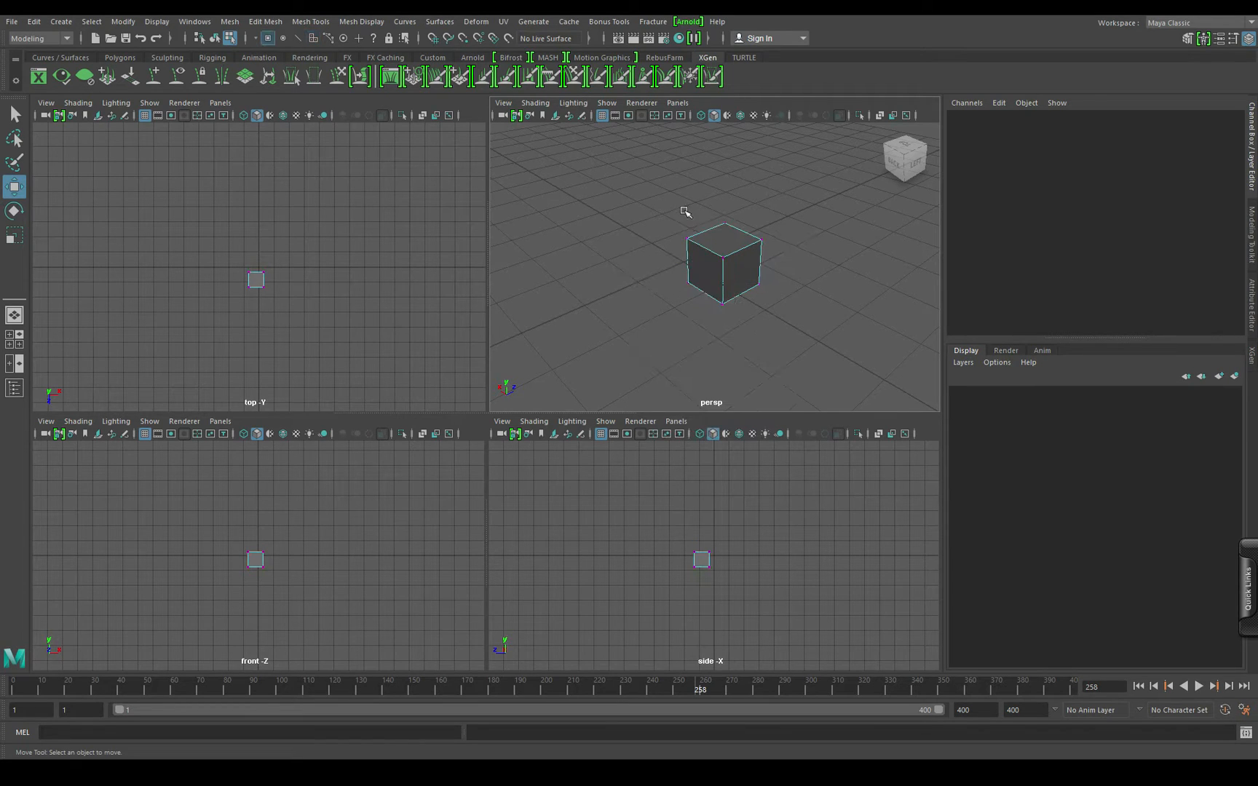
pyautogui.moveTo(674, 208); pyautogui.dragTo(696, 255)
pyautogui.moveTo(754, 198); pyautogui.dragTo(722, 233)
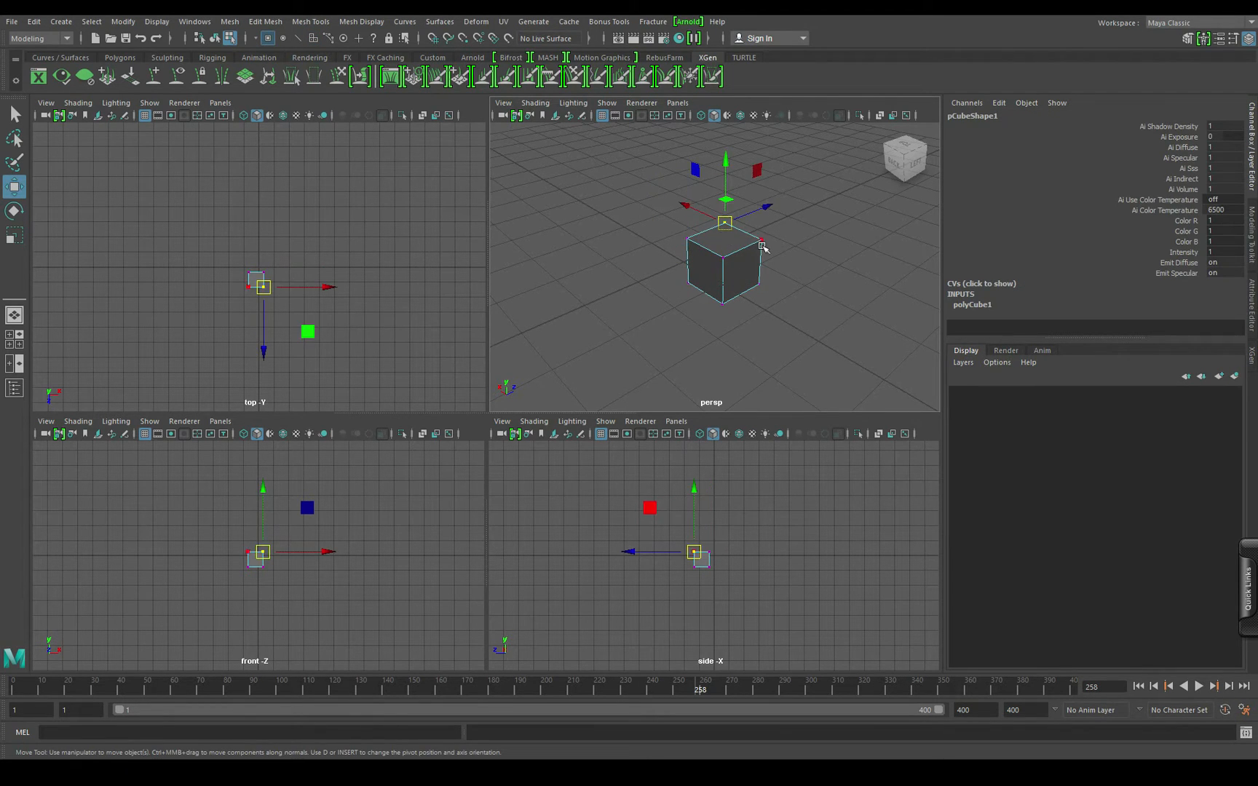
# Step: Marquee-select a top-corner vertex of the cube, and switch to Edge mode to select individual edges
pyautogui.moveTo(831, 208); pyautogui.dragTo(754, 257)
pyautogui.rightClick(718, 248)
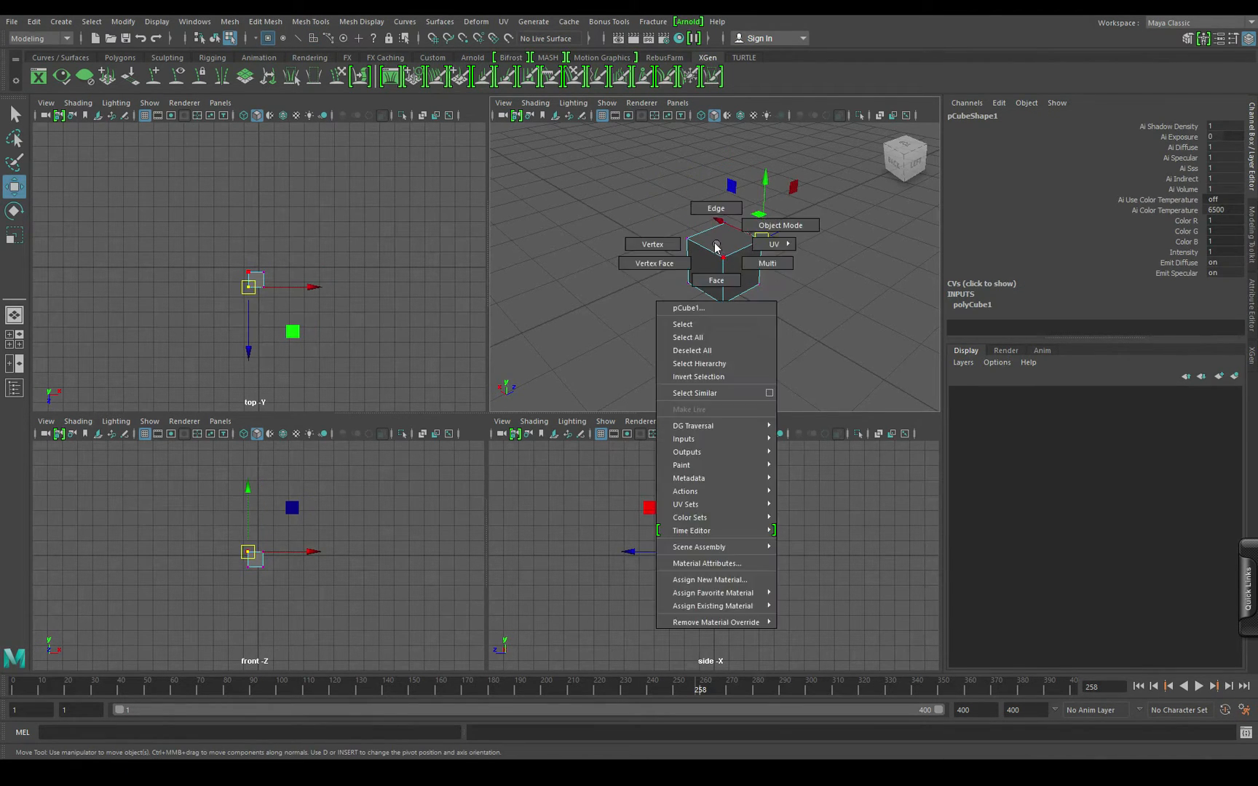
pyautogui.click(714, 209)
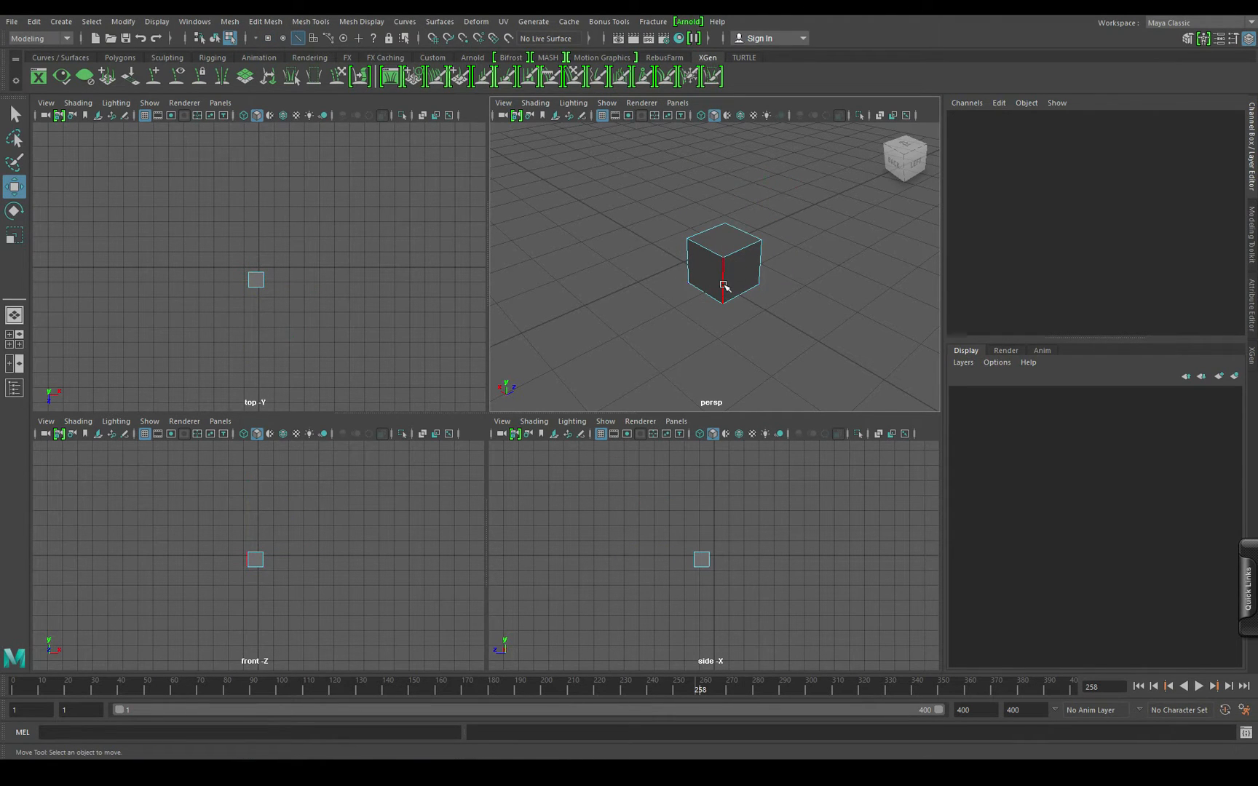
pyautogui.click(757, 256)
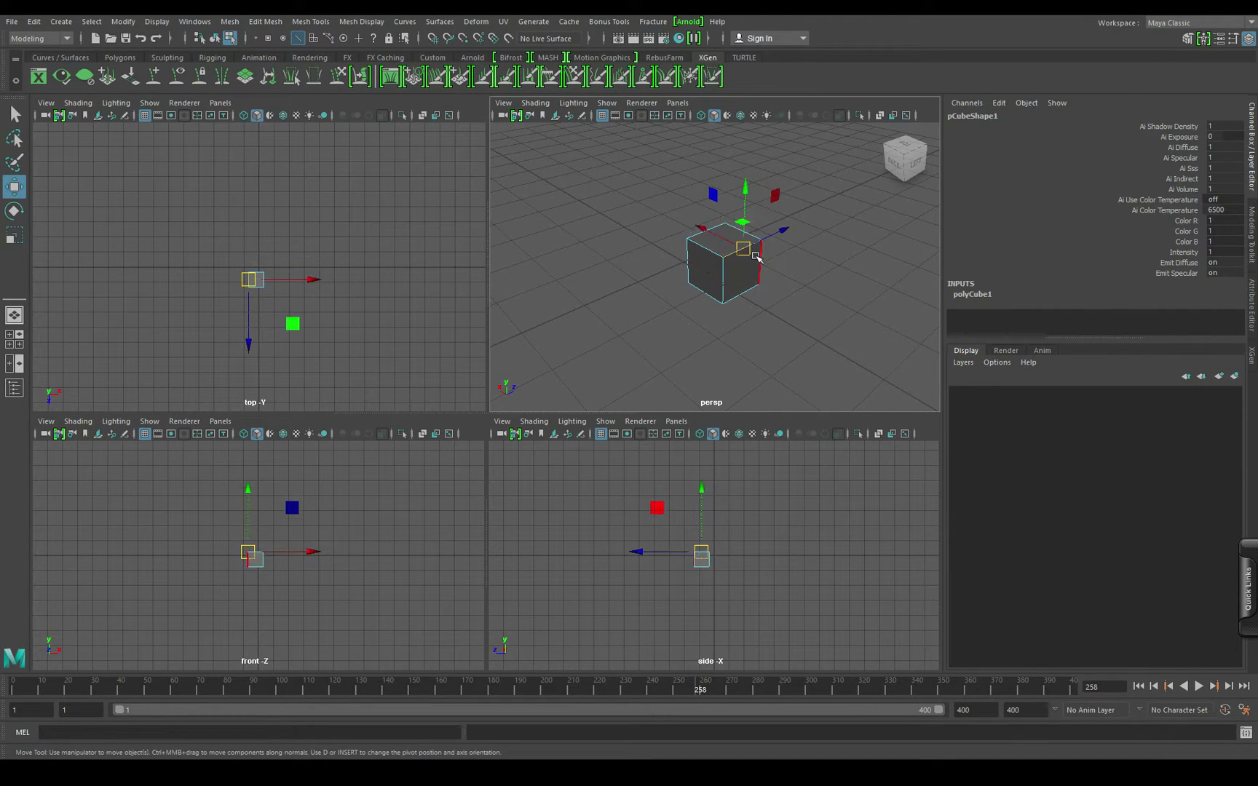
pyautogui.click(695, 241)
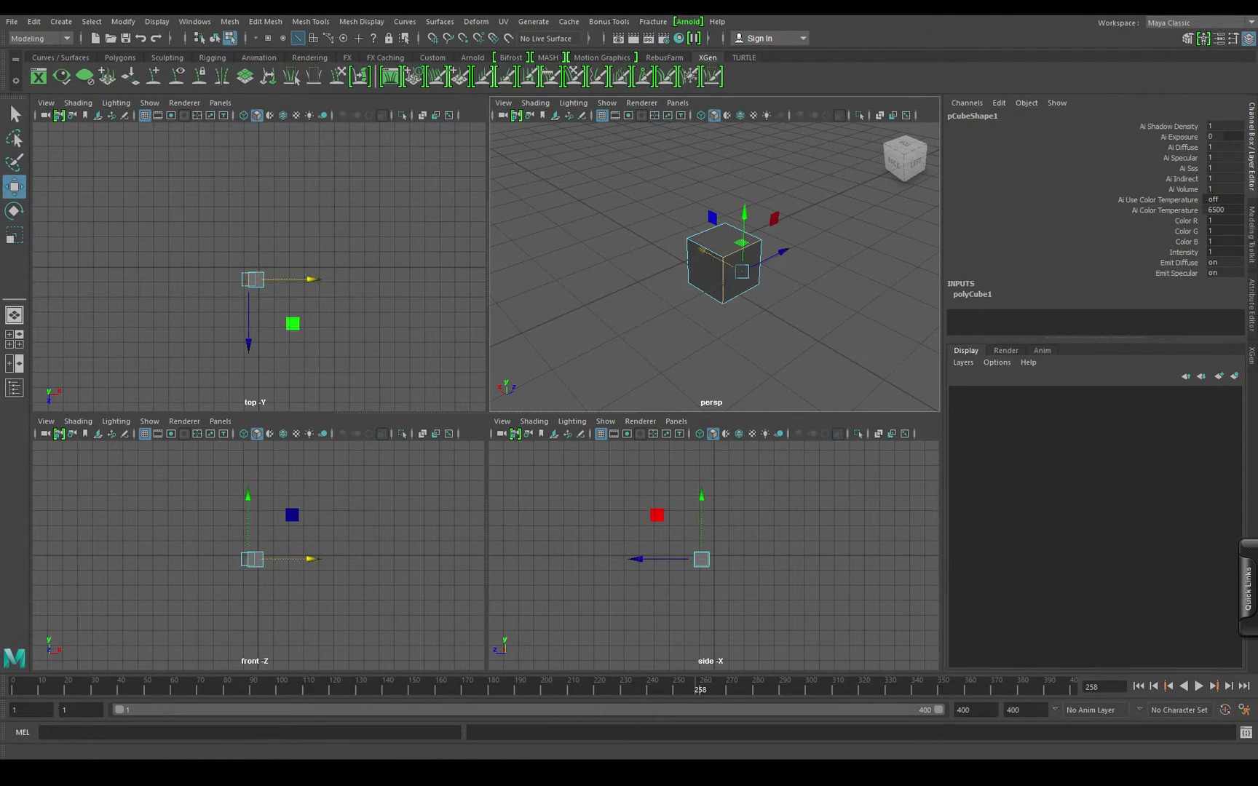
# Step: Try moving the selected cube edges up along Y with the Move tool, and undo the move
pyautogui.click(15, 117)
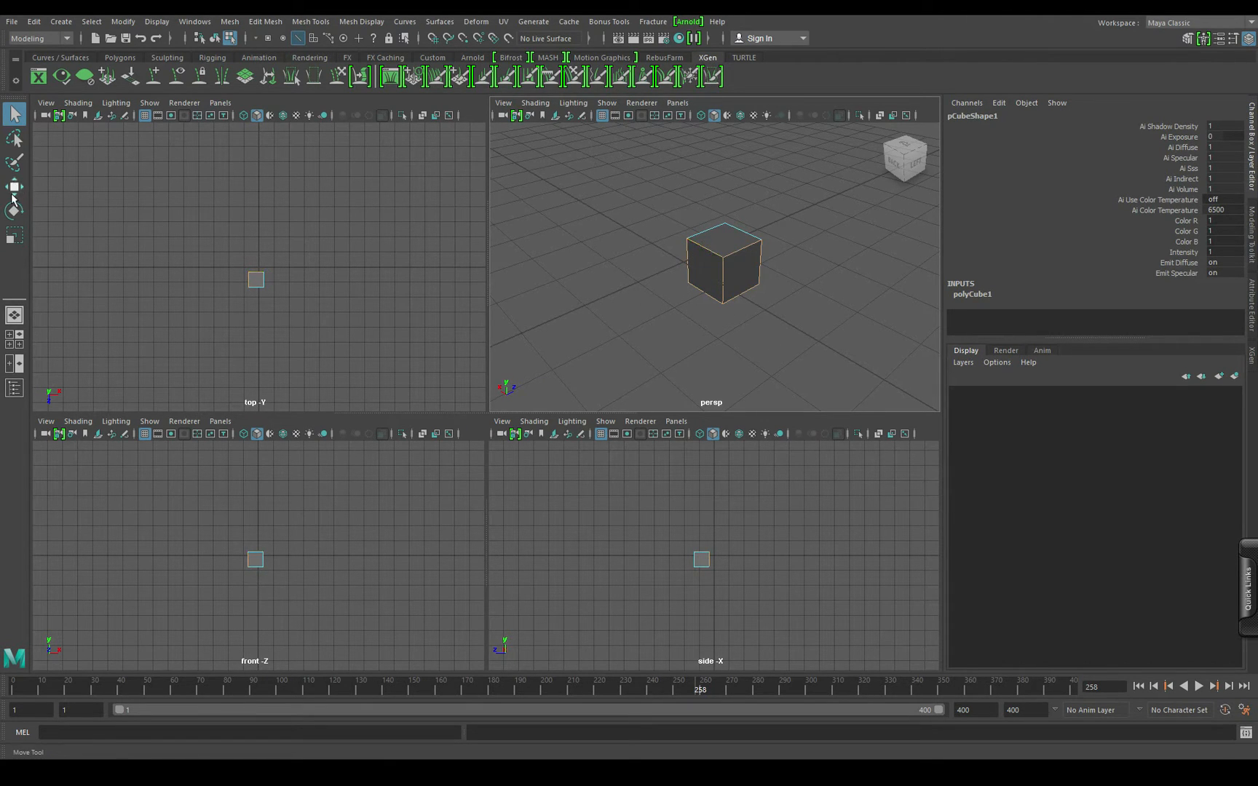
pyautogui.press('w')
pyautogui.moveTo(725, 199)
pyautogui.mouseDown()
pyautogui.moveTo(726, 212)
pyautogui.moveTo(726, 149)
pyautogui.moveTo(729, 173)
pyautogui.mouseUp()
pyautogui.hotkey('ctrl', 'z')
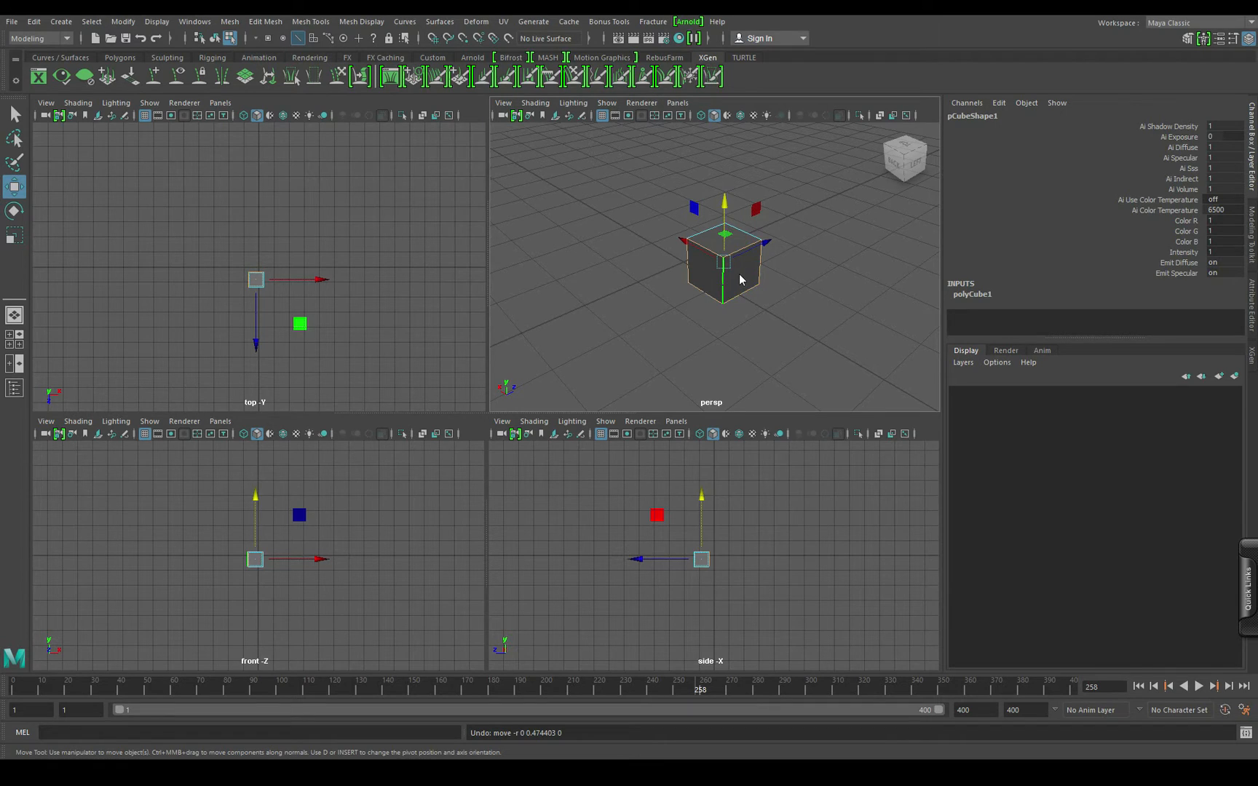
# Step: Select the cube as a whole object and move it along Z to about 0.676
pyautogui.rightClick(740, 275)
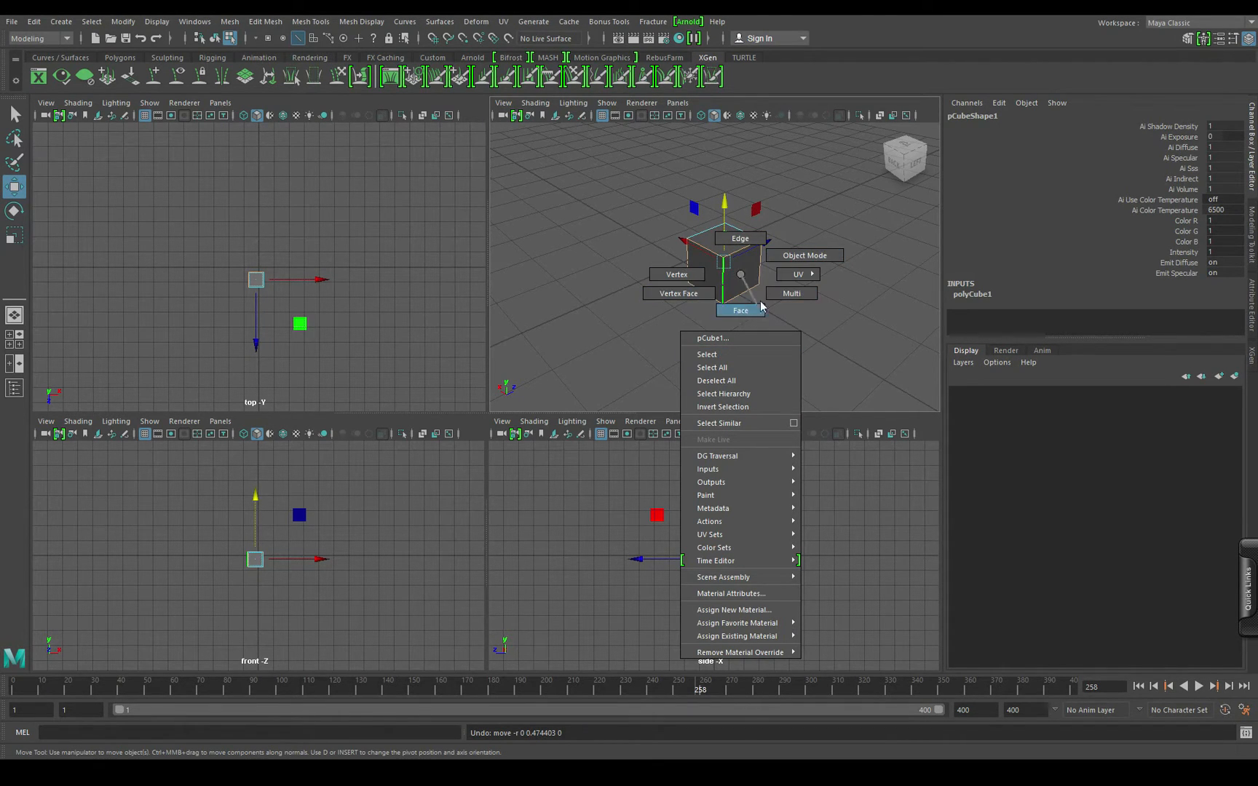
pyautogui.click(717, 354)
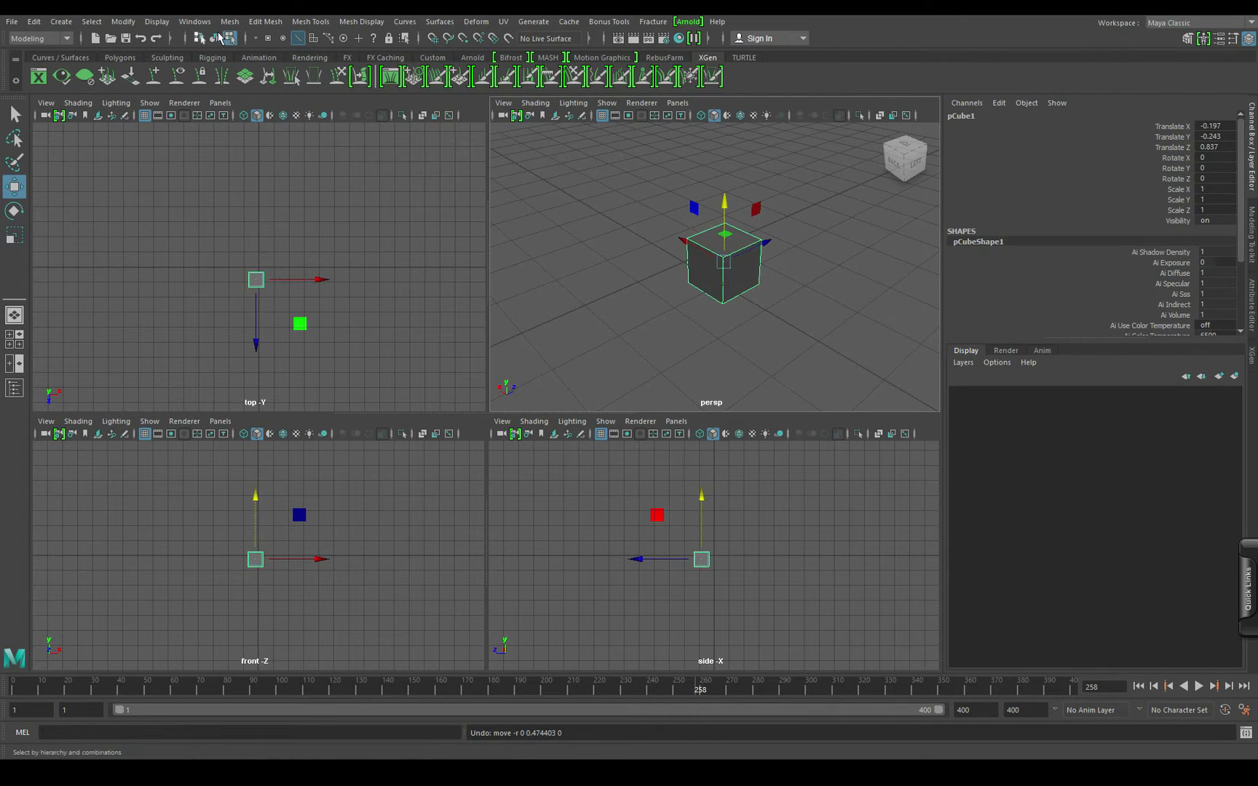
pyautogui.moveTo(773, 239)
pyautogui.mouseDown()
pyautogui.moveTo(728, 257)
pyautogui.moveTo(804, 226)
pyautogui.moveTo(776, 251)
pyautogui.mouseUp()
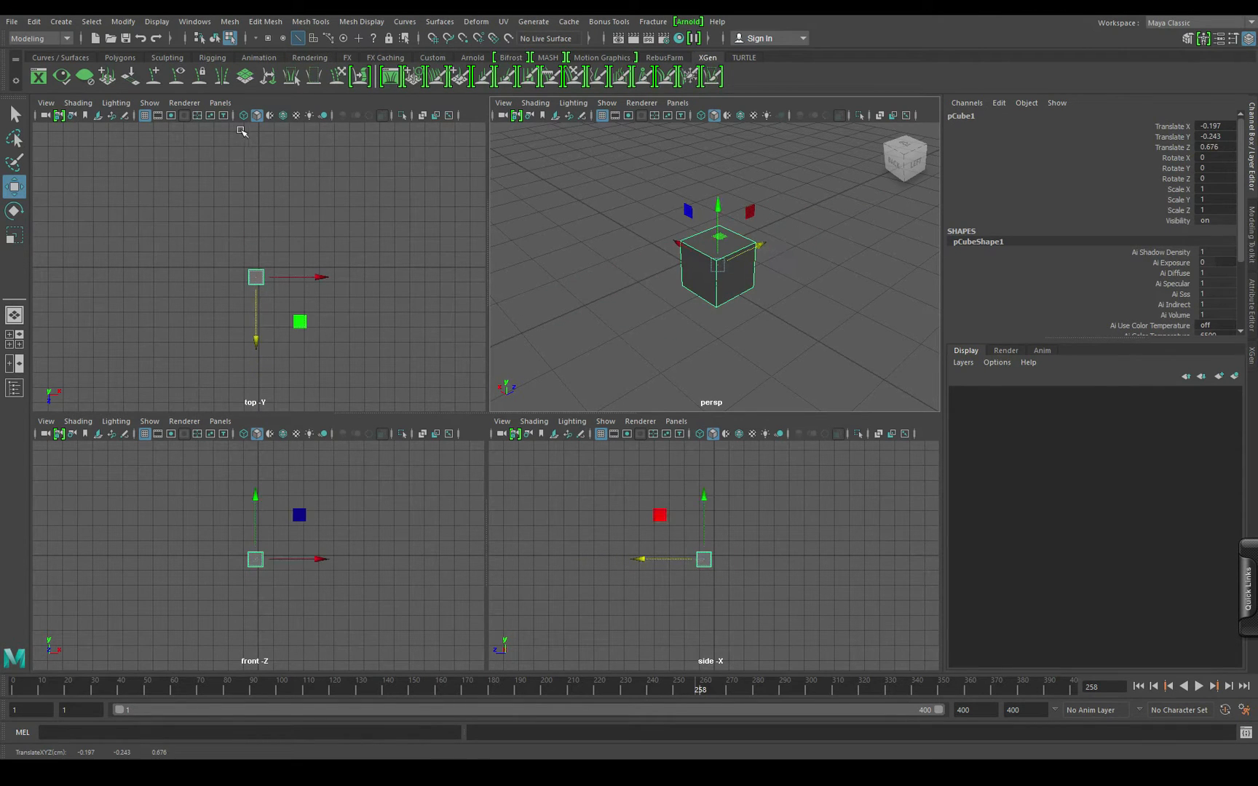
# Step: Toggle between object and component selection modes, and move the whole cube freely to about X -0.271, Y -0.102, Z 0.882
pyautogui.click(215, 37)
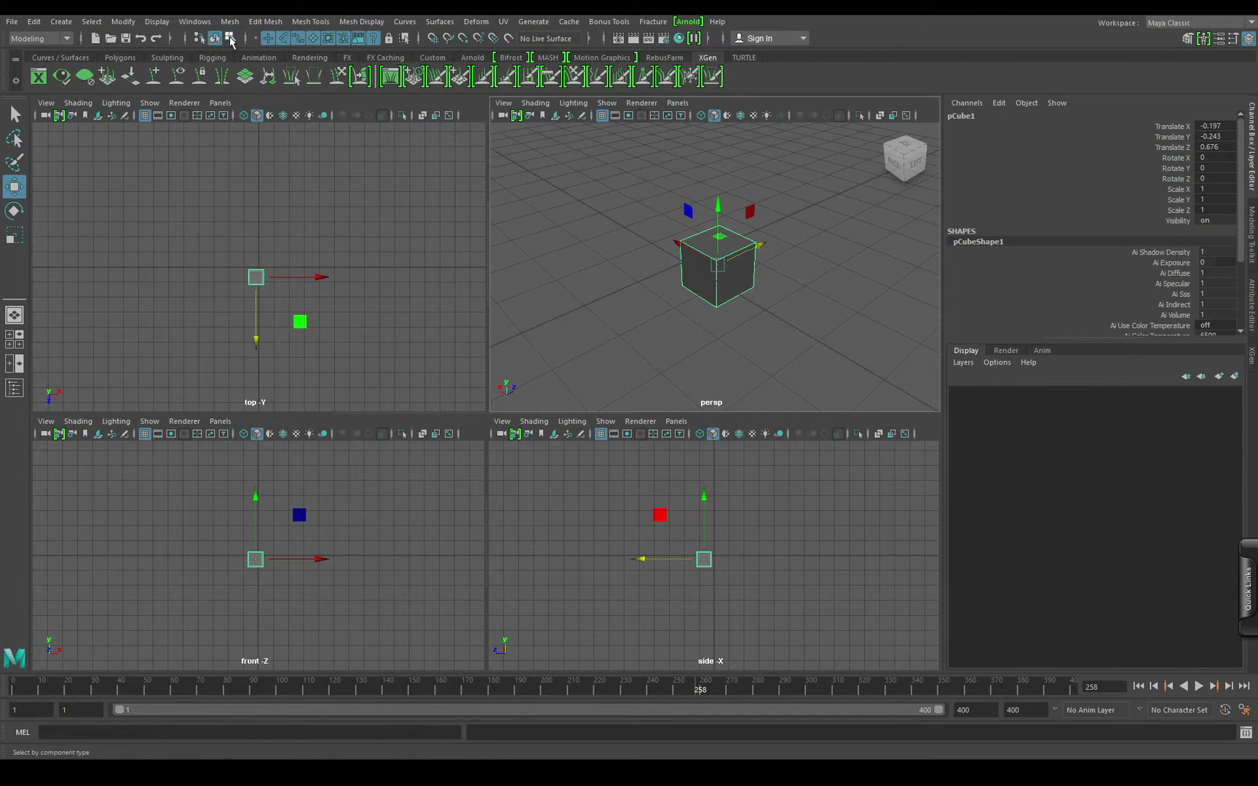
pyautogui.click(215, 39)
pyautogui.click(215, 39)
pyautogui.click(230, 39)
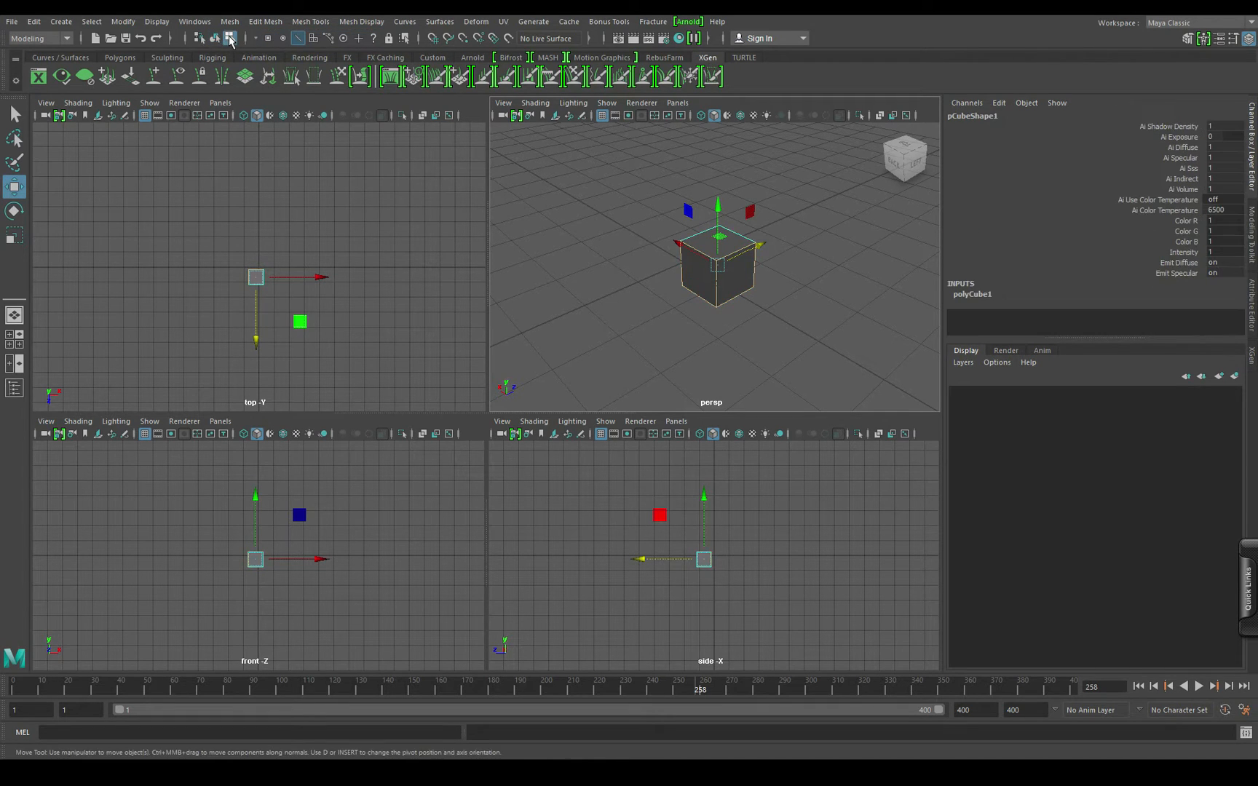
pyautogui.click(215, 38)
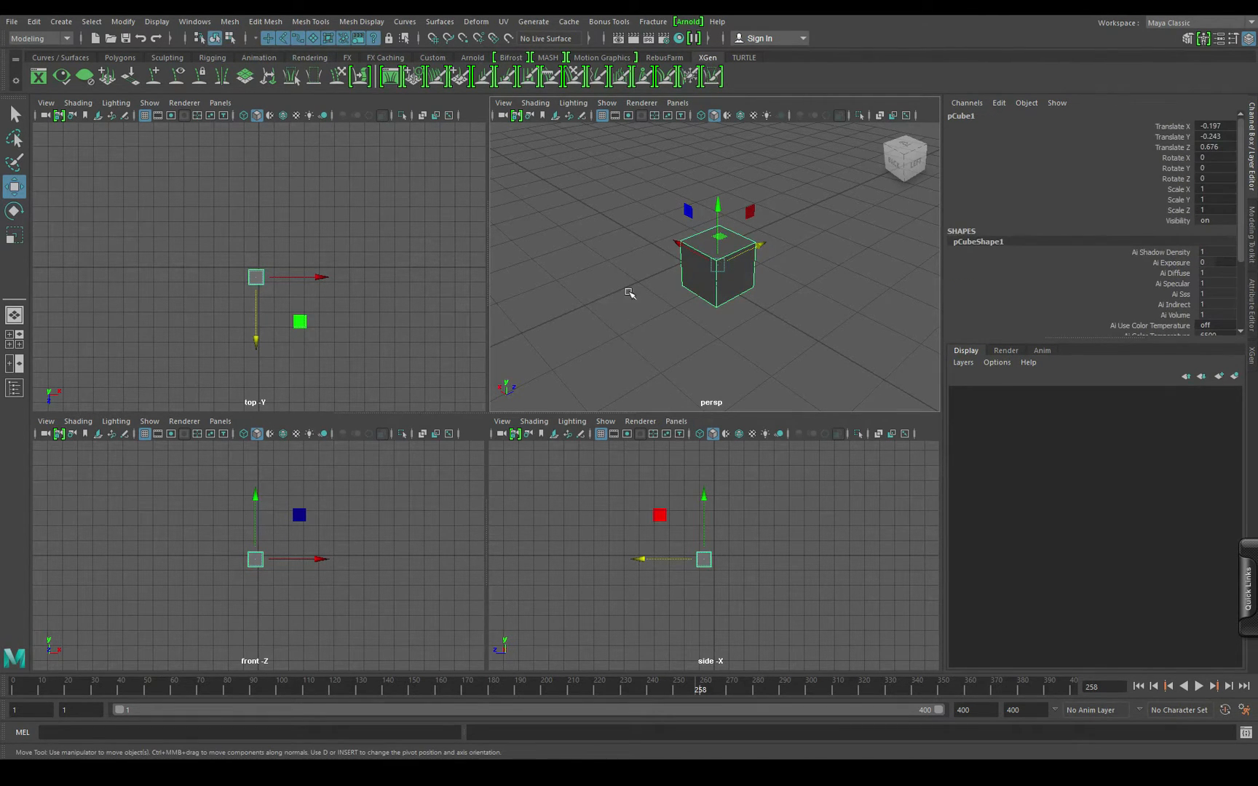
pyautogui.moveTo(735, 268)
pyautogui.mouseDown()
pyautogui.moveTo(800, 247)
pyautogui.moveTo(746, 258)
pyautogui.mouseUp()
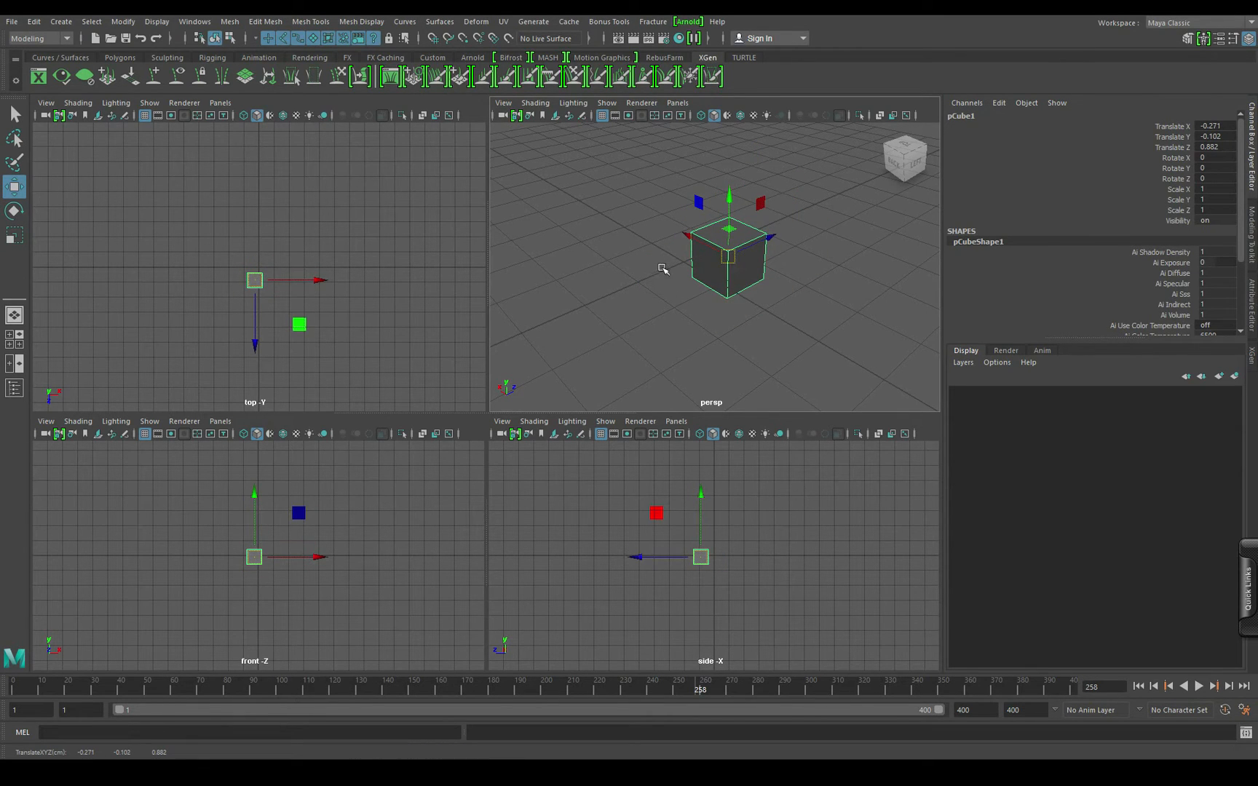
pyautogui.click(229, 37)
pyautogui.click(214, 38)
# Step: Snap the cube to the grid at X 0, Y 0, Z 1 using grid snapping, and turn grid snapping off
pyautogui.click(433, 40)
pyautogui.moveTo(729, 255)
pyautogui.mouseDown()
pyautogui.moveTo(665, 218)
pyautogui.moveTo(666, 291)
pyautogui.moveTo(786, 208)
pyautogui.moveTo(863, 252)
pyautogui.moveTo(721, 219)
pyautogui.moveTo(707, 248)
pyautogui.mouseUp()
pyautogui.click(433, 40)
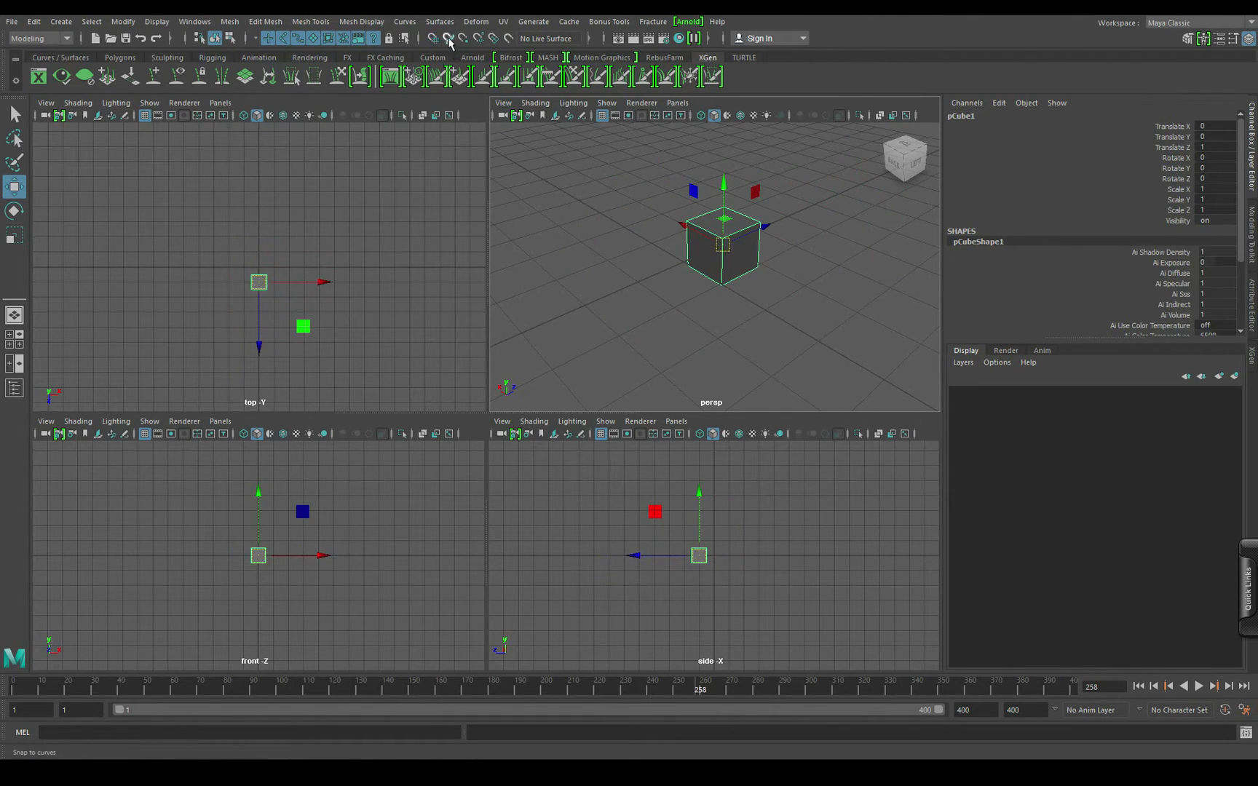
# Step: With curve snapping on, move the cube to about X 0.052, Y -0.299, Z 0.679, and turn curve snapping off
pyautogui.click(448, 39)
pyautogui.moveTo(724, 245)
pyautogui.mouseDown()
pyautogui.moveTo(809, 212)
pyautogui.moveTo(710, 263)
pyautogui.mouseUp()
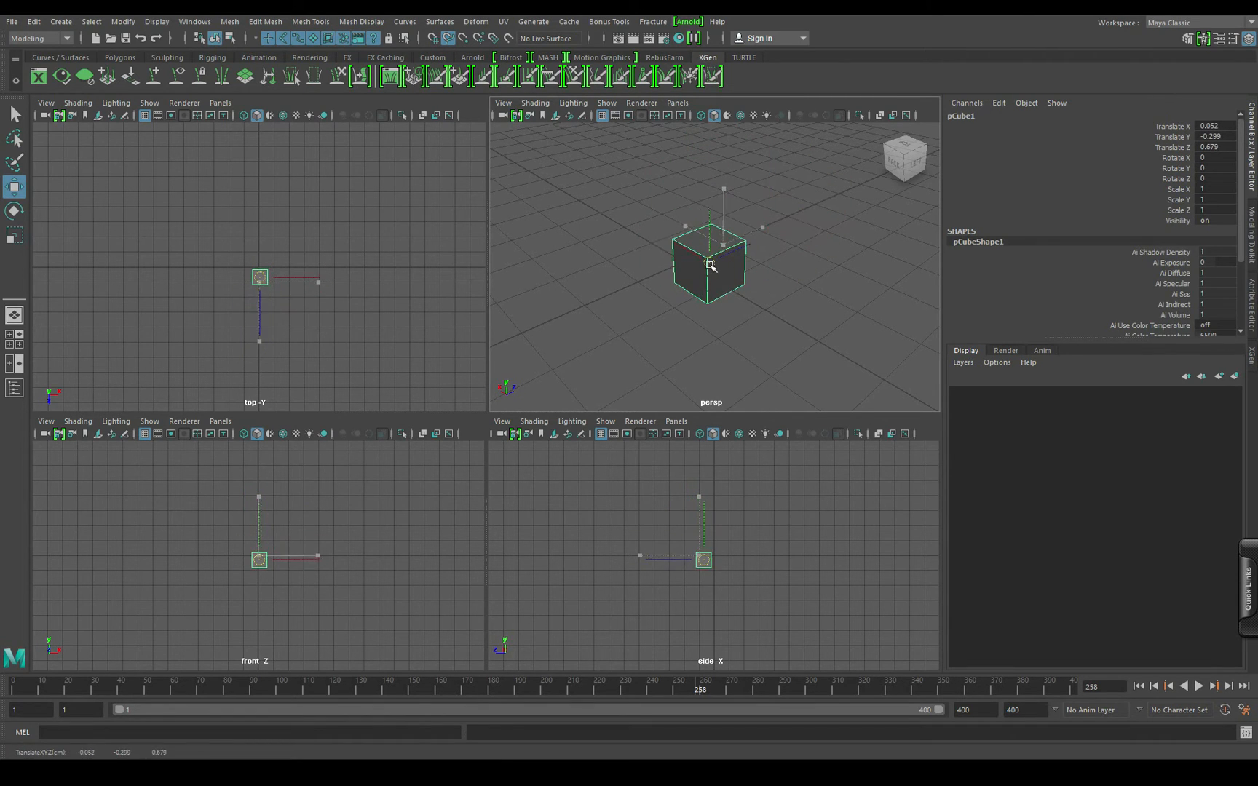
pyautogui.click(449, 39)
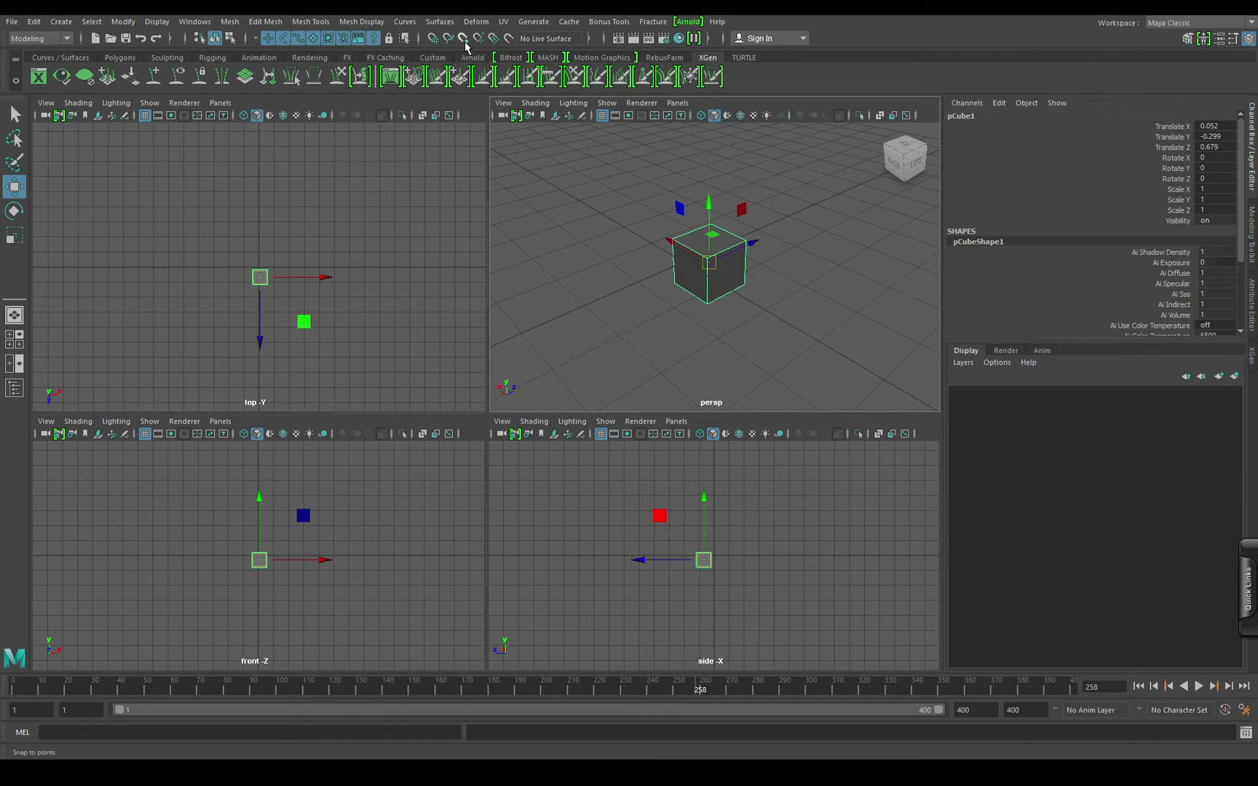
# Step: With point snapping on, duplicate the cube, snapping the copy to X 0.552, Y 0.201, Z 0.179 and the original to X 1.052, Y 0.701, Z 0.679
pyautogui.click(464, 40)
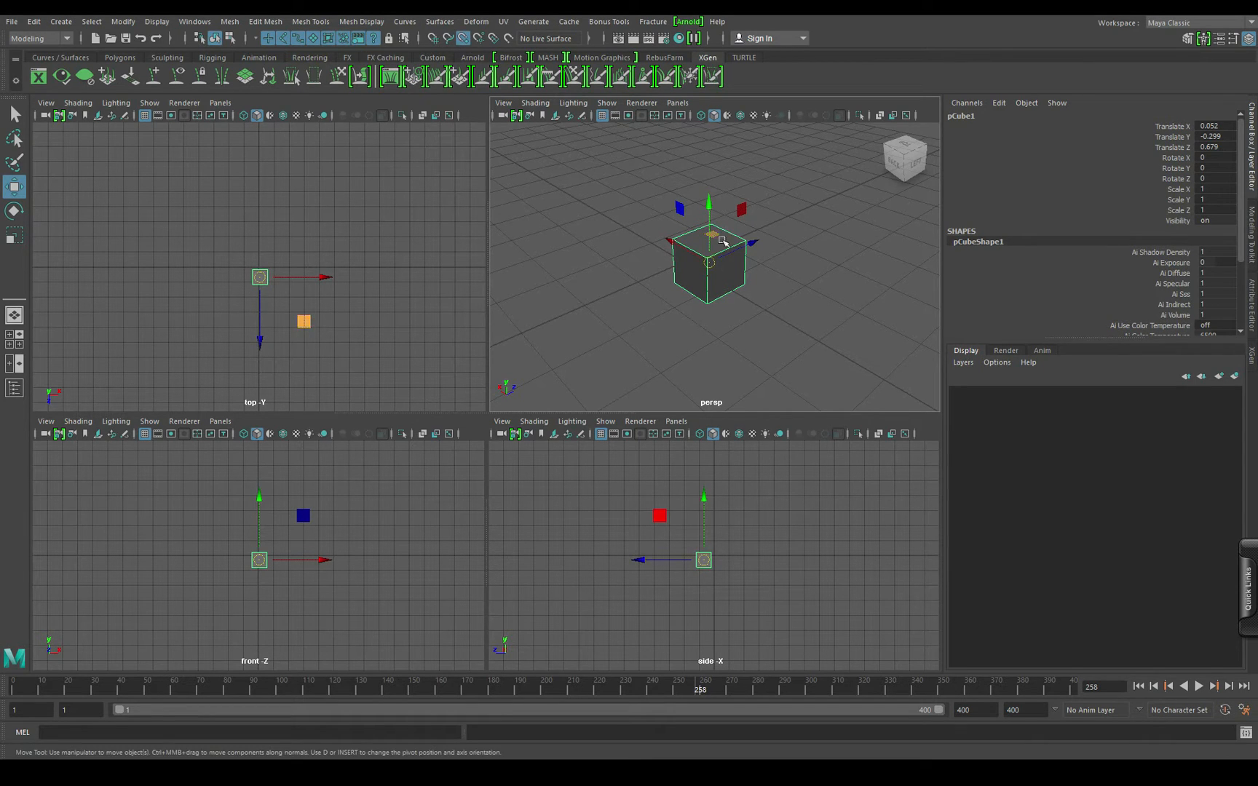
pyautogui.moveTo(710, 261); pyautogui.dragTo(577, 216)
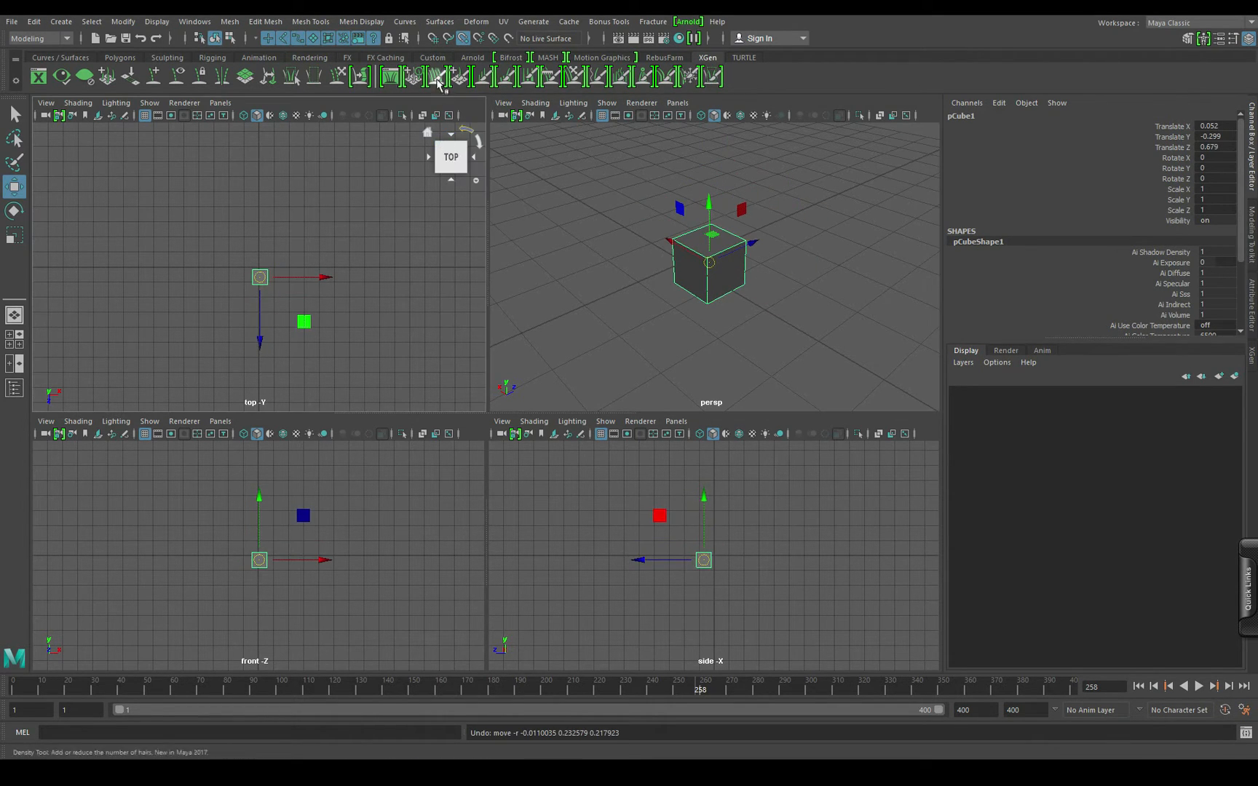
pyautogui.hotkey('ctrl', 'd')
pyautogui.moveTo(717, 248); pyautogui.dragTo(575, 203)
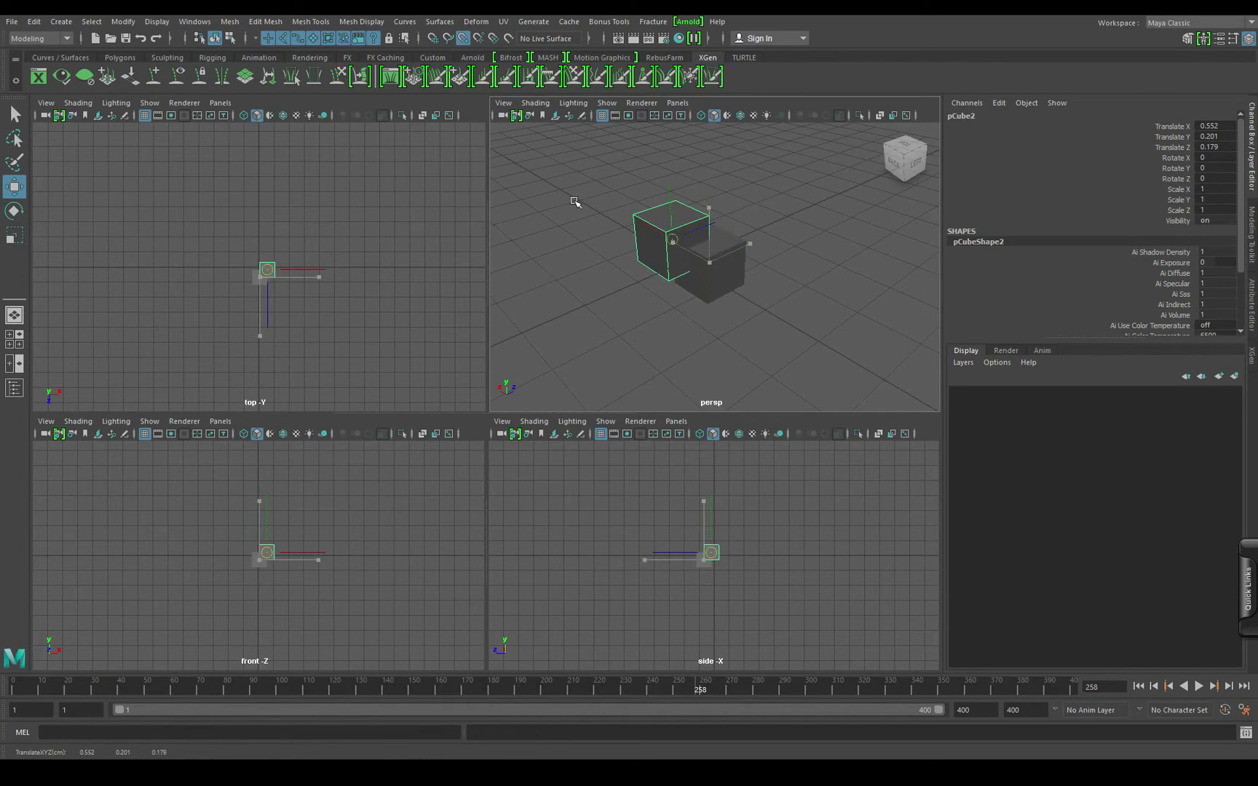
pyautogui.click(738, 259)
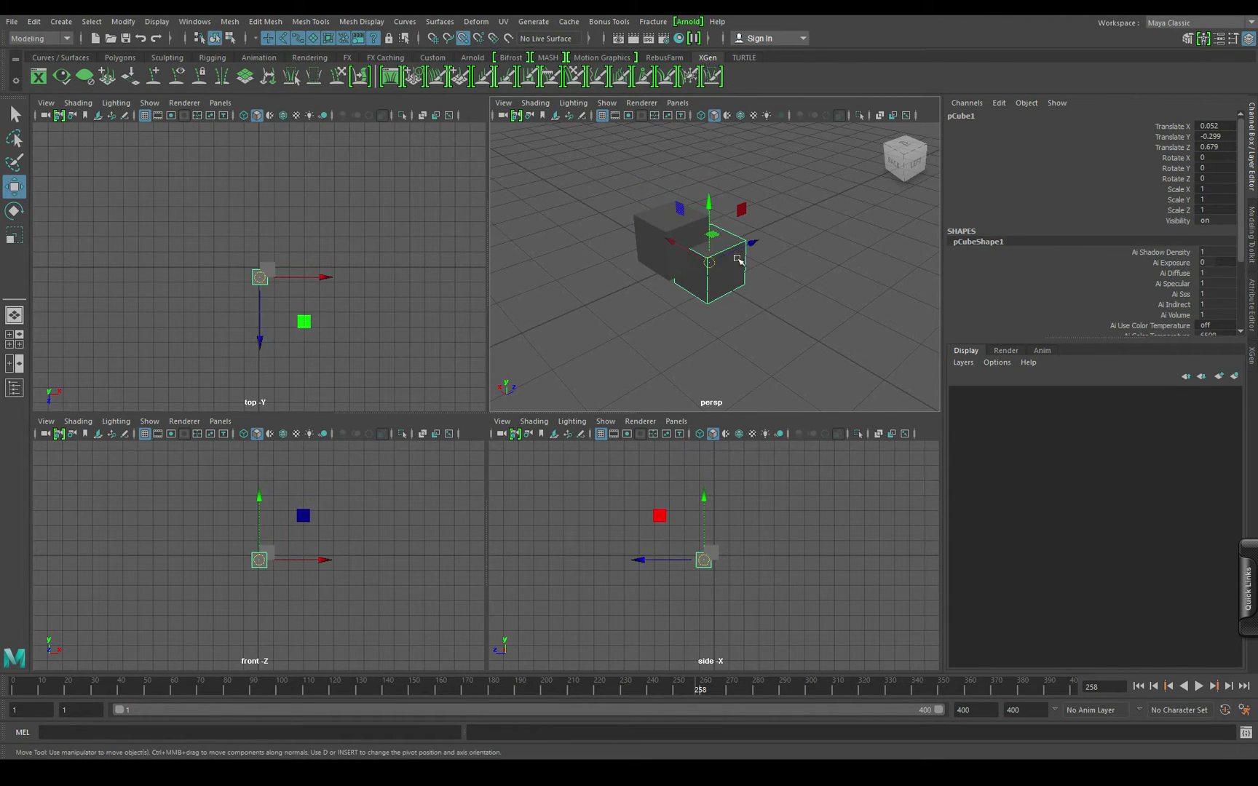
pyautogui.moveTo(711, 261); pyautogui.dragTo(673, 186)
# Step: Select individual vertices on the duplicate cube in Vertex mode, reselect the original cube, and turn point snapping off
pyautogui.click(695, 248)
pyautogui.moveTo(695, 247); pyautogui.dragTo(627, 250, button='right')
pyautogui.click(665, 233)
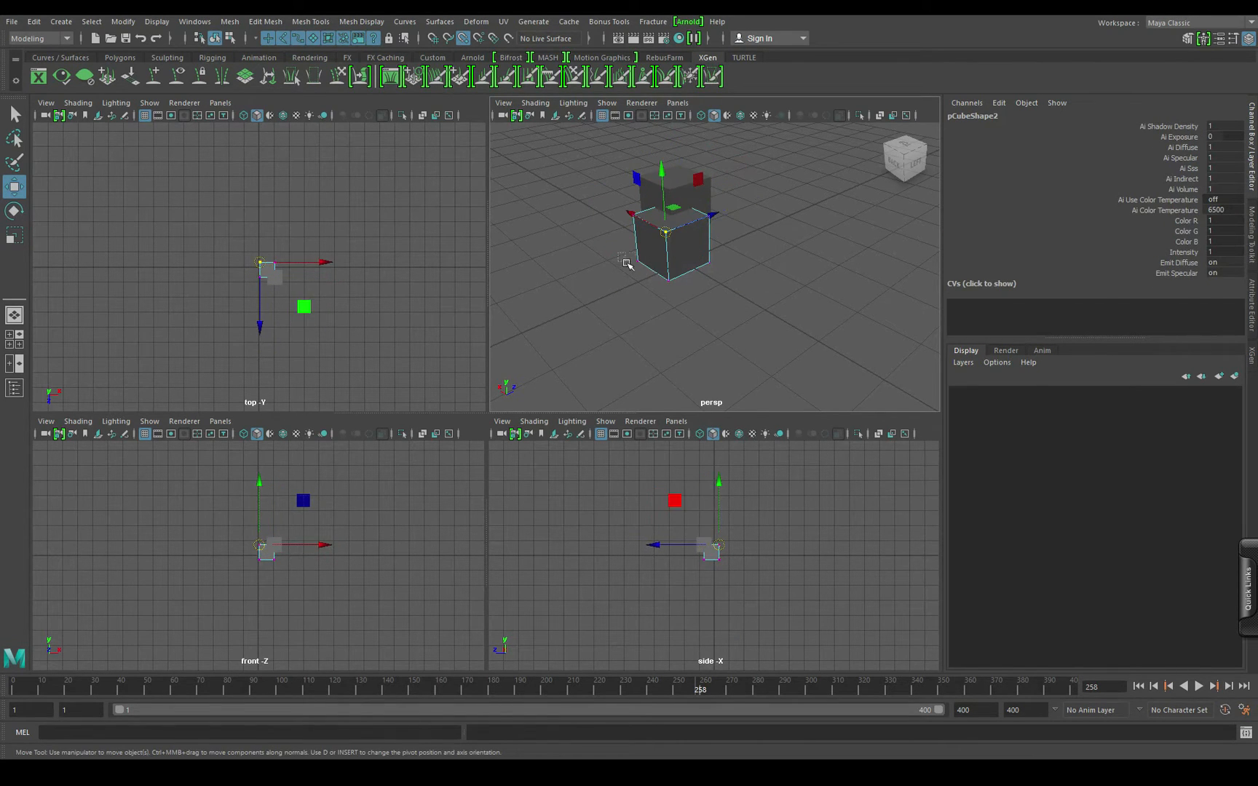
pyautogui.click(668, 280)
pyautogui.click(675, 198)
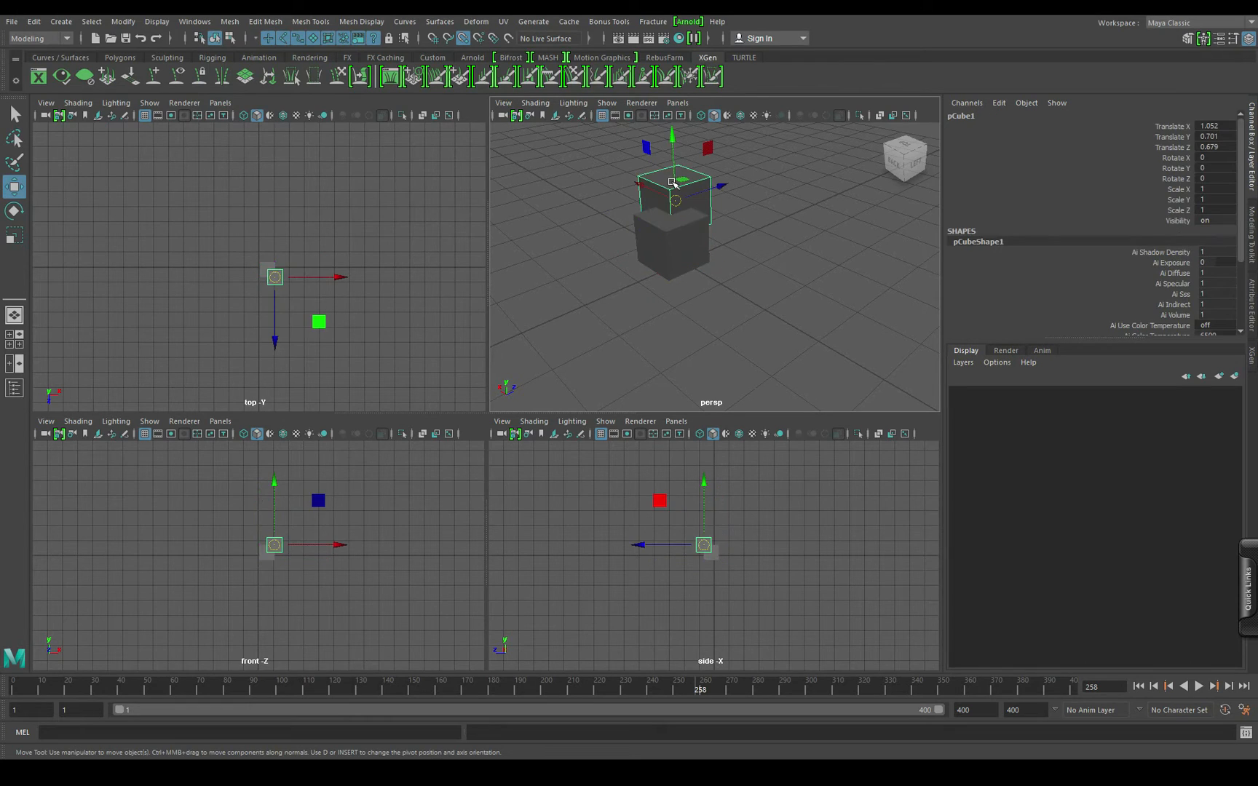
pyautogui.moveTo(682, 202)
pyautogui.mouseDown()
pyautogui.moveTo(677, 276)
pyautogui.moveTo(722, 200)
pyautogui.moveTo(634, 207)
pyautogui.moveTo(673, 270)
pyautogui.moveTo(714, 195)
pyautogui.moveTo(646, 242)
pyautogui.moveTo(710, 213)
pyautogui.moveTo(624, 215)
pyautogui.moveTo(667, 241)
pyautogui.moveTo(663, 209)
pyautogui.mouseUp()
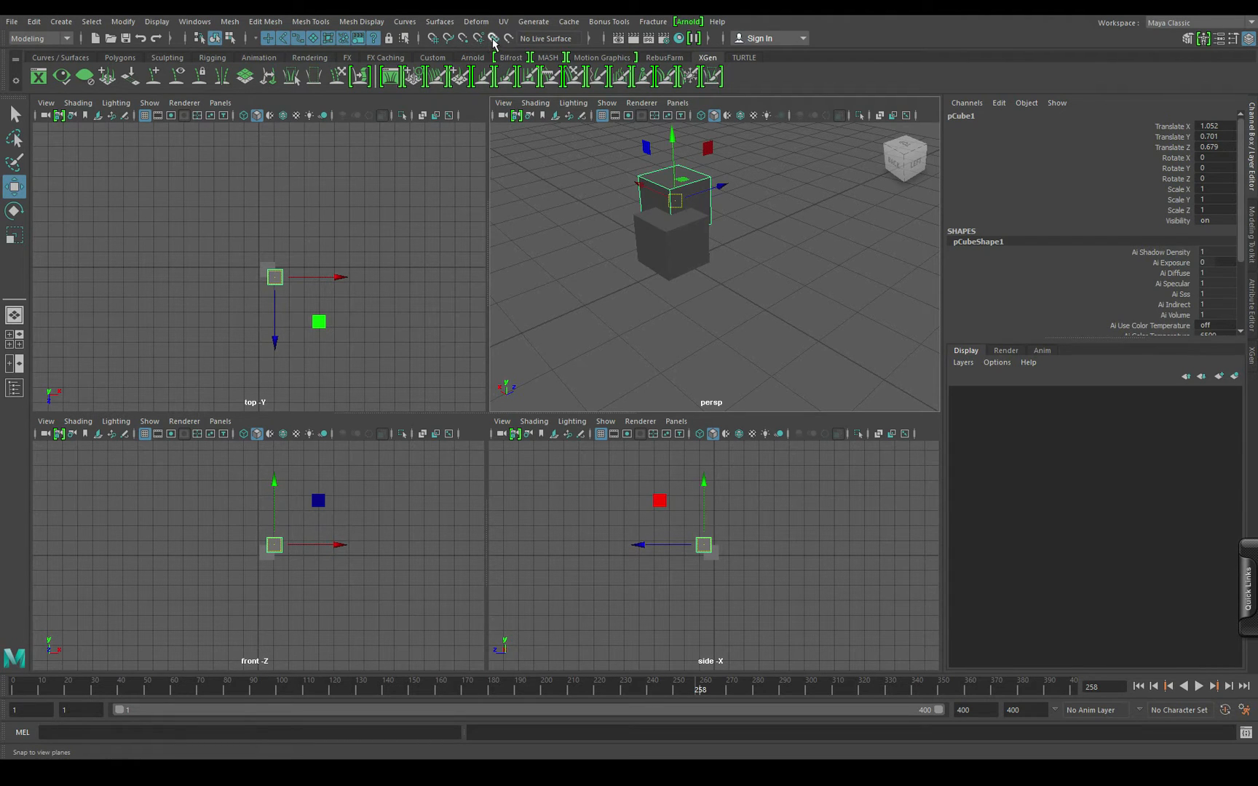
# Step: With view-plane snapping on, move the original cube to about X 0.506, Y 0.007, Z 0.658, and turn the snapping off
pyautogui.click(493, 40)
pyautogui.moveTo(675, 200); pyautogui.dragTo(693, 241)
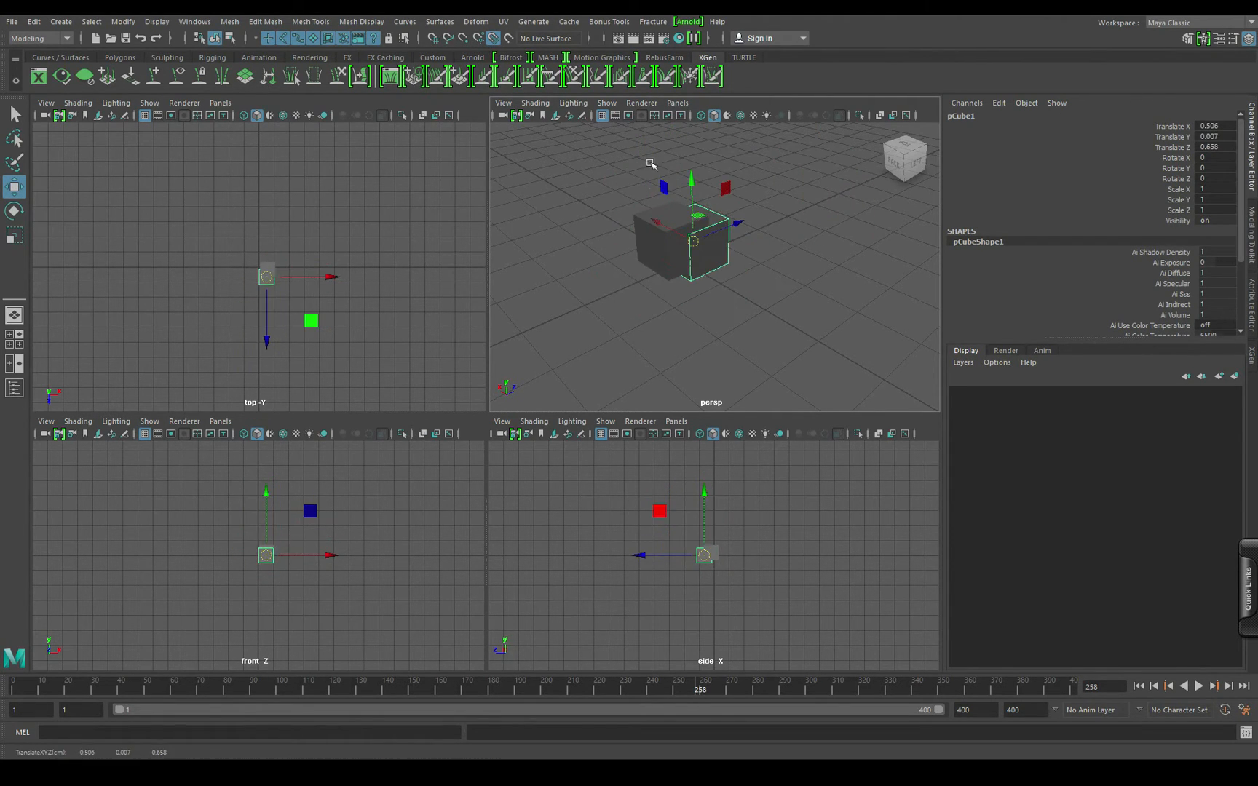
pyautogui.click(492, 38)
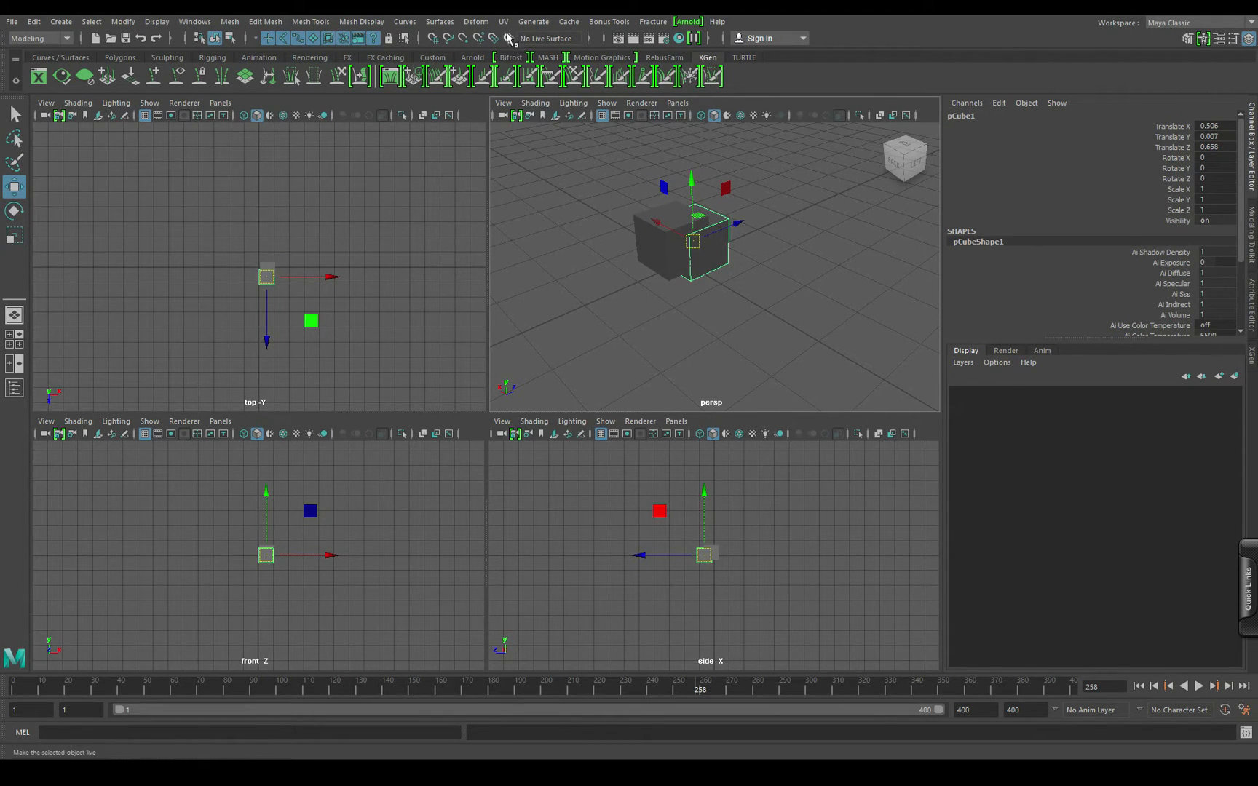
# Step: Make the original cube a live surface, try selecting the cubes in the perspective view, and disable Make Live
pyautogui.click(510, 38)
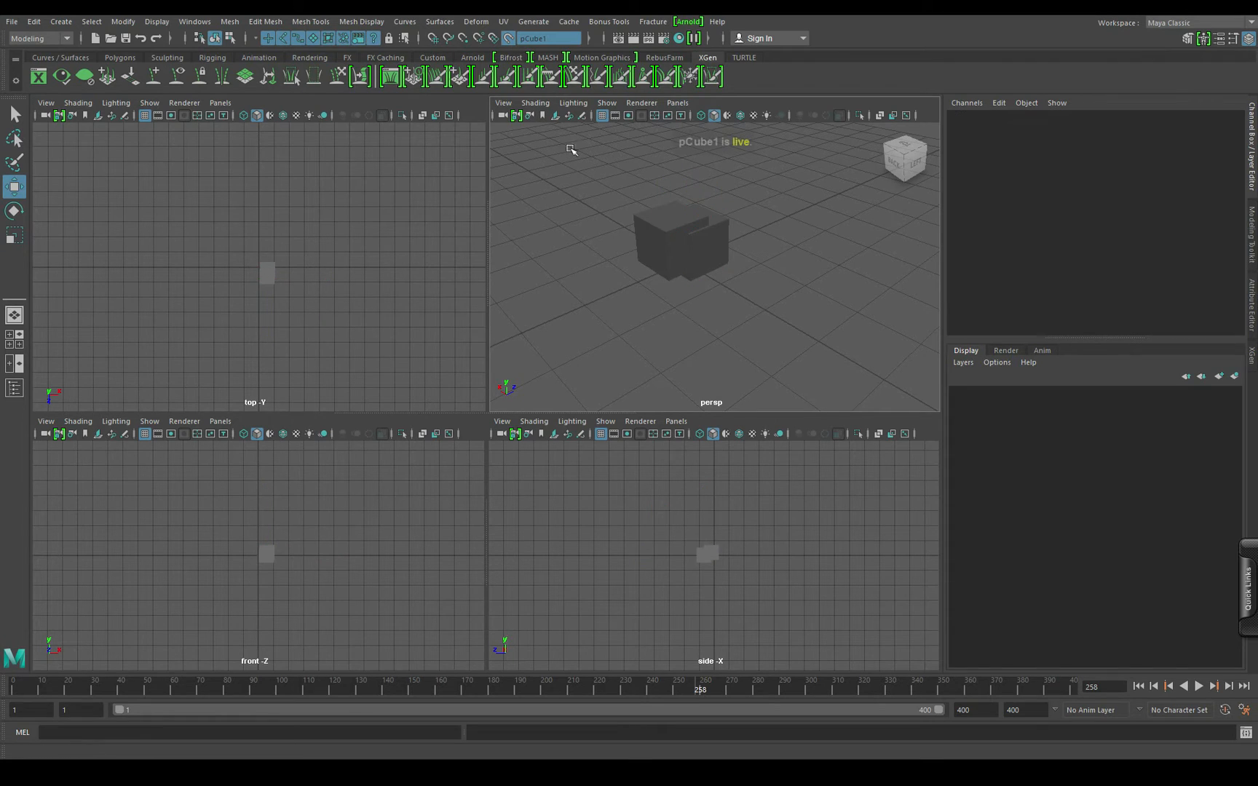
pyautogui.moveTo(578, 154); pyautogui.dragTo(773, 349)
pyautogui.click(721, 263)
pyautogui.click(704, 225)
pyautogui.click(723, 237)
pyautogui.click(659, 229)
pyautogui.click(713, 246)
pyautogui.moveTo(737, 203); pyautogui.dragTo(725, 309)
pyautogui.click(508, 39)
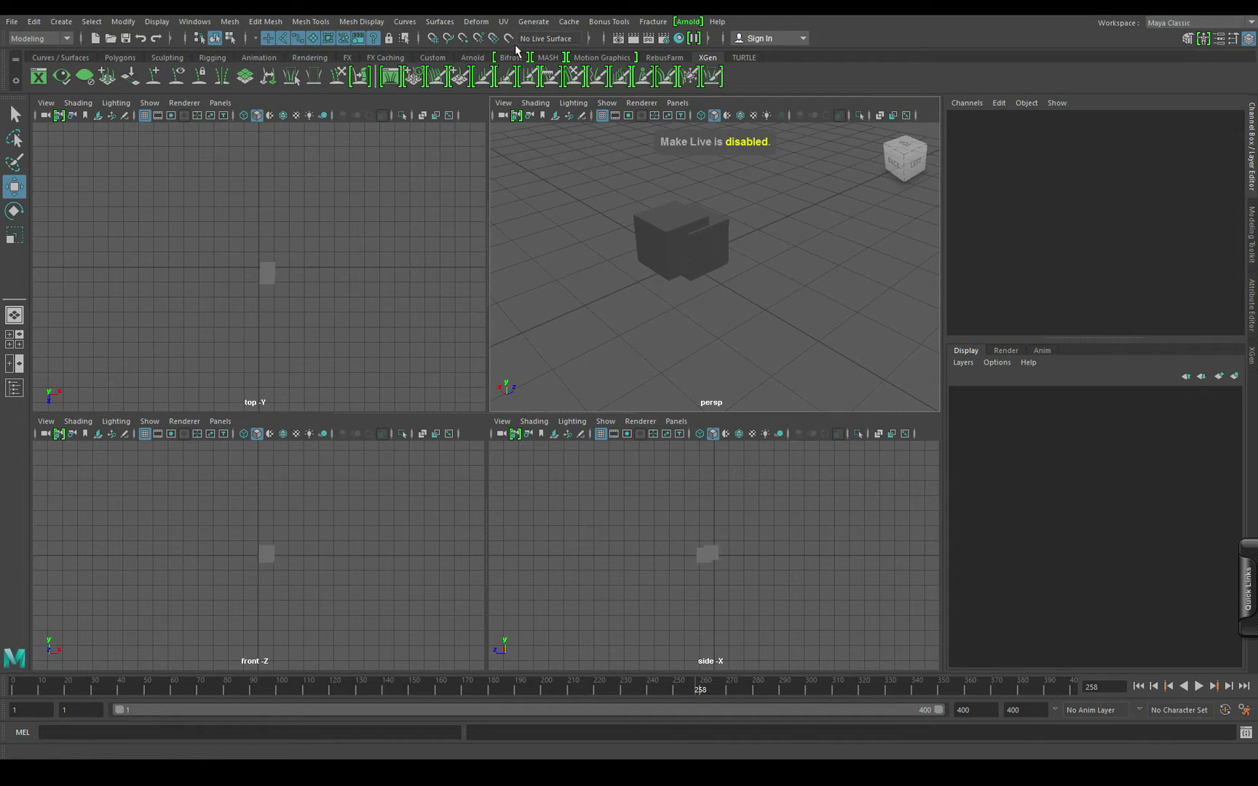
# Step: Review the Render Settings, including the renderer choices and the Common, Arnold Renderer, System, AOVs and Diagnostics pages, and close the window
pyautogui.click(590, 38)
pyautogui.click(590, 38)
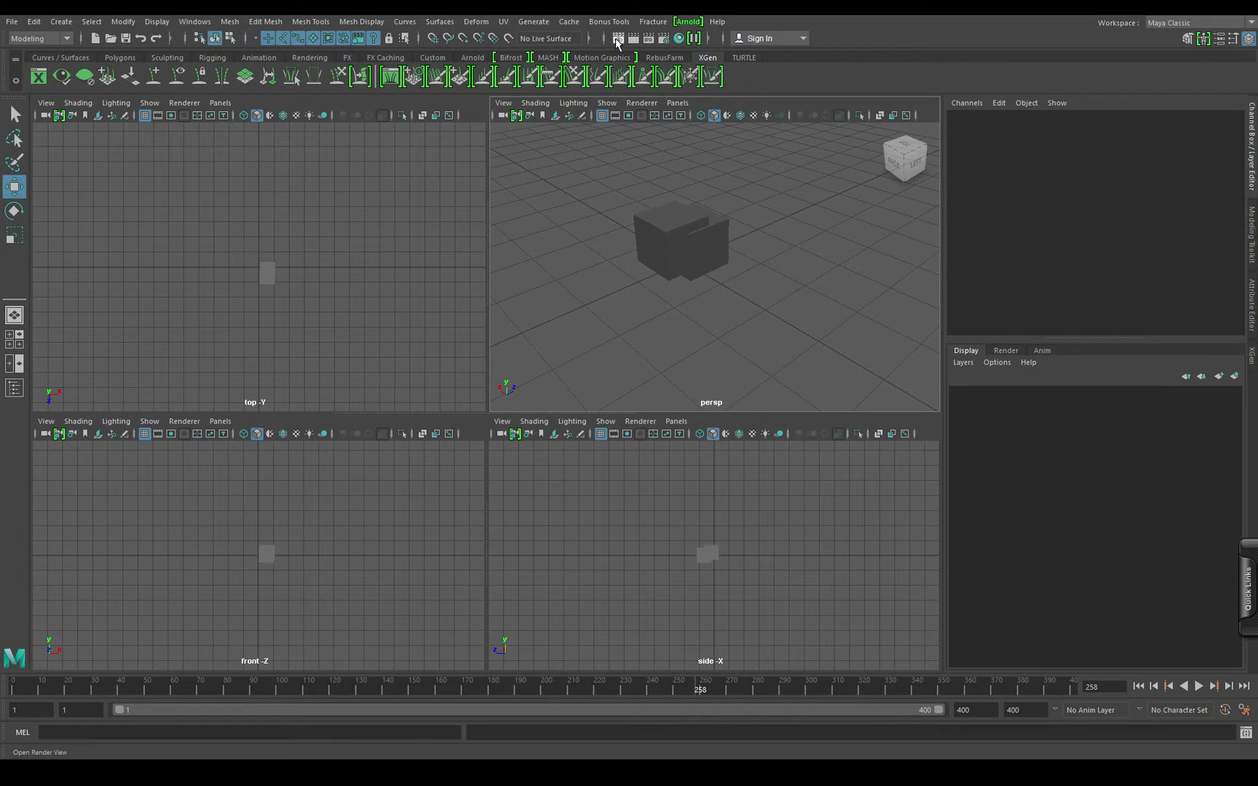
pyautogui.click(664, 40)
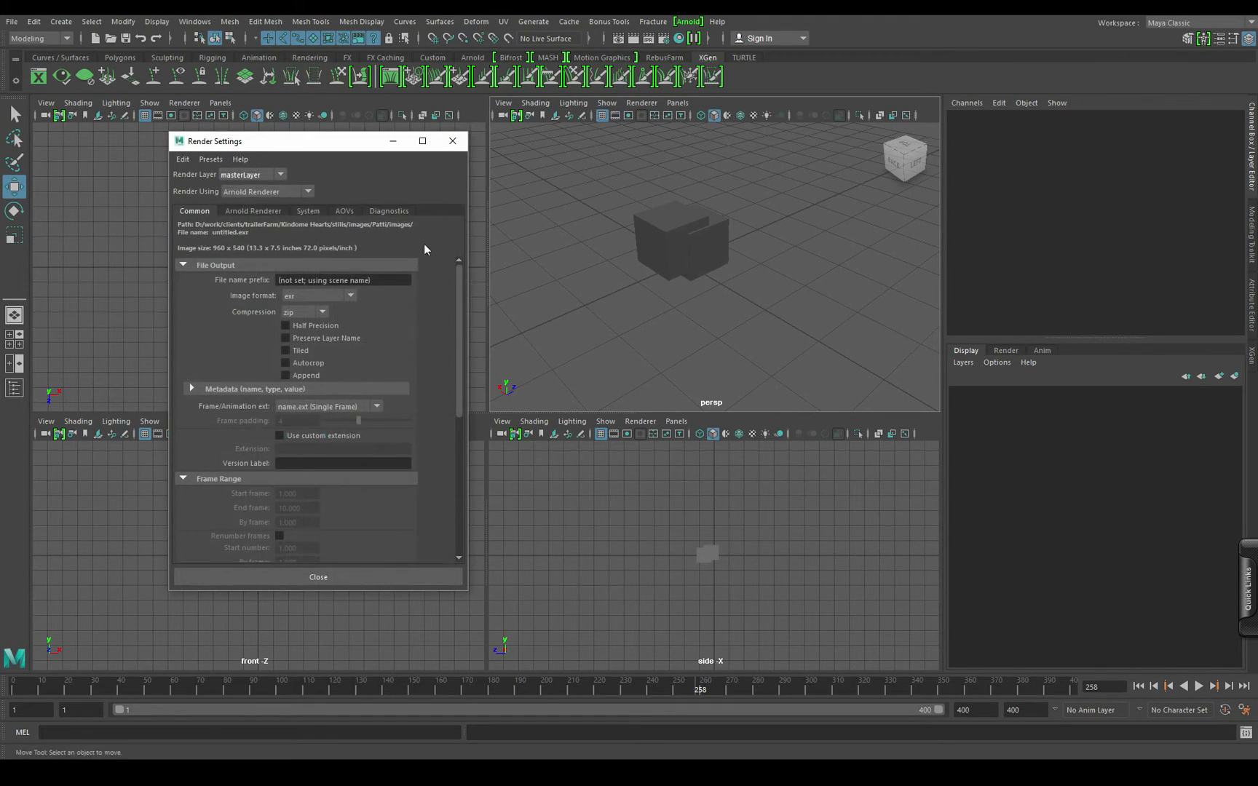
pyautogui.moveTo(293, 134); pyautogui.dragTo(305, 126)
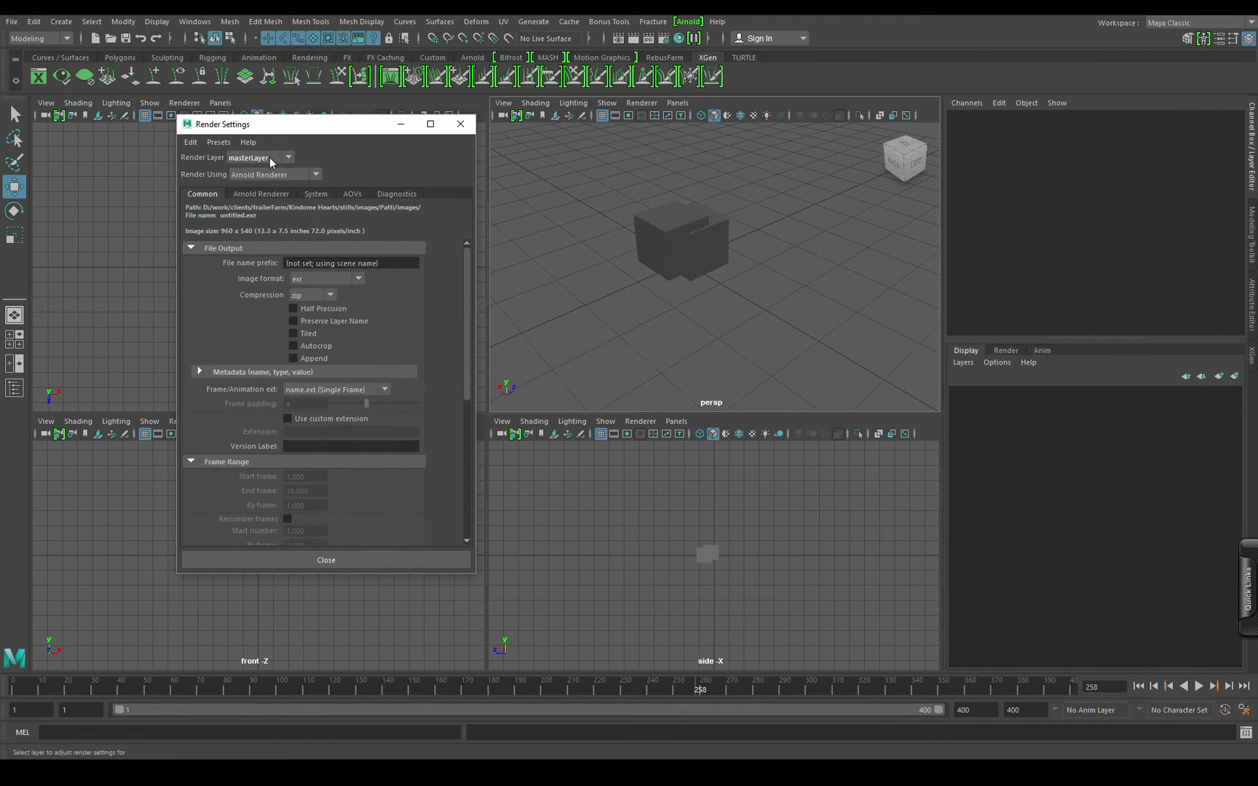
pyautogui.click(314, 175)
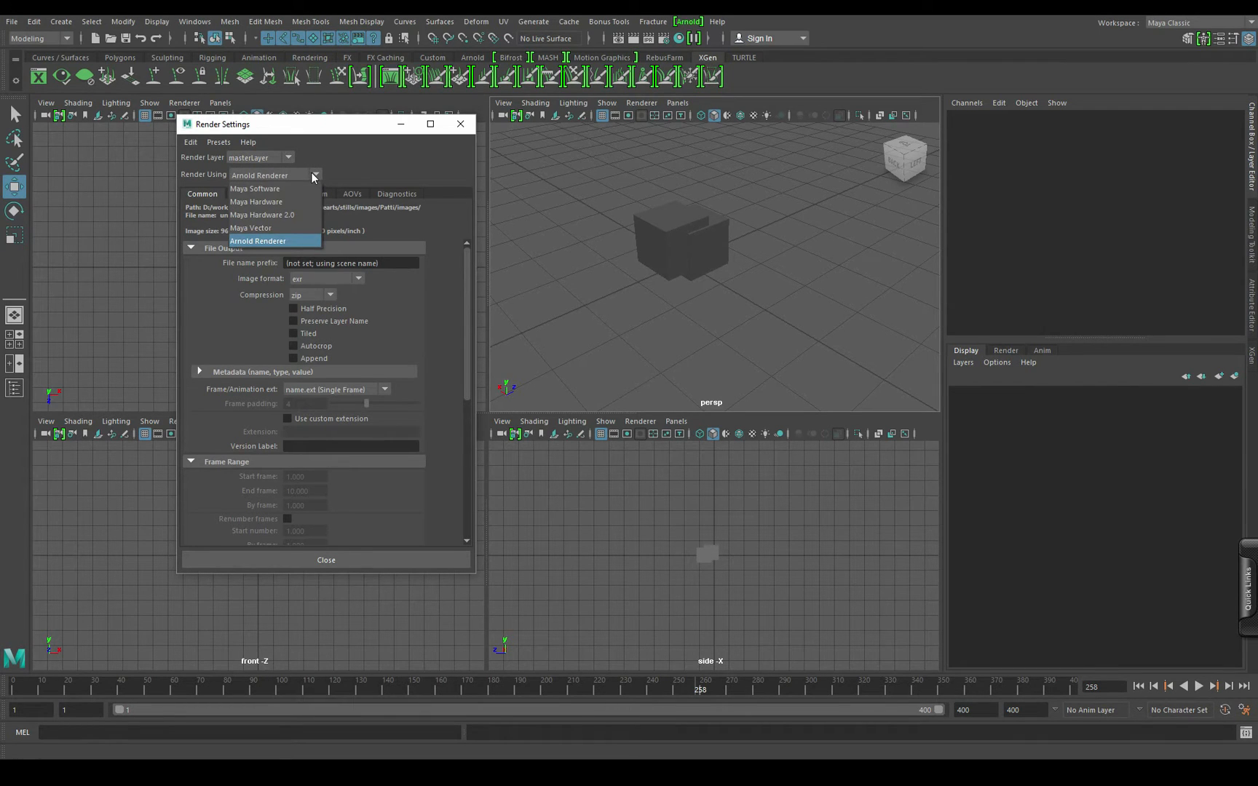
pyautogui.click(334, 180)
pyautogui.click(245, 195)
pyautogui.click(316, 193)
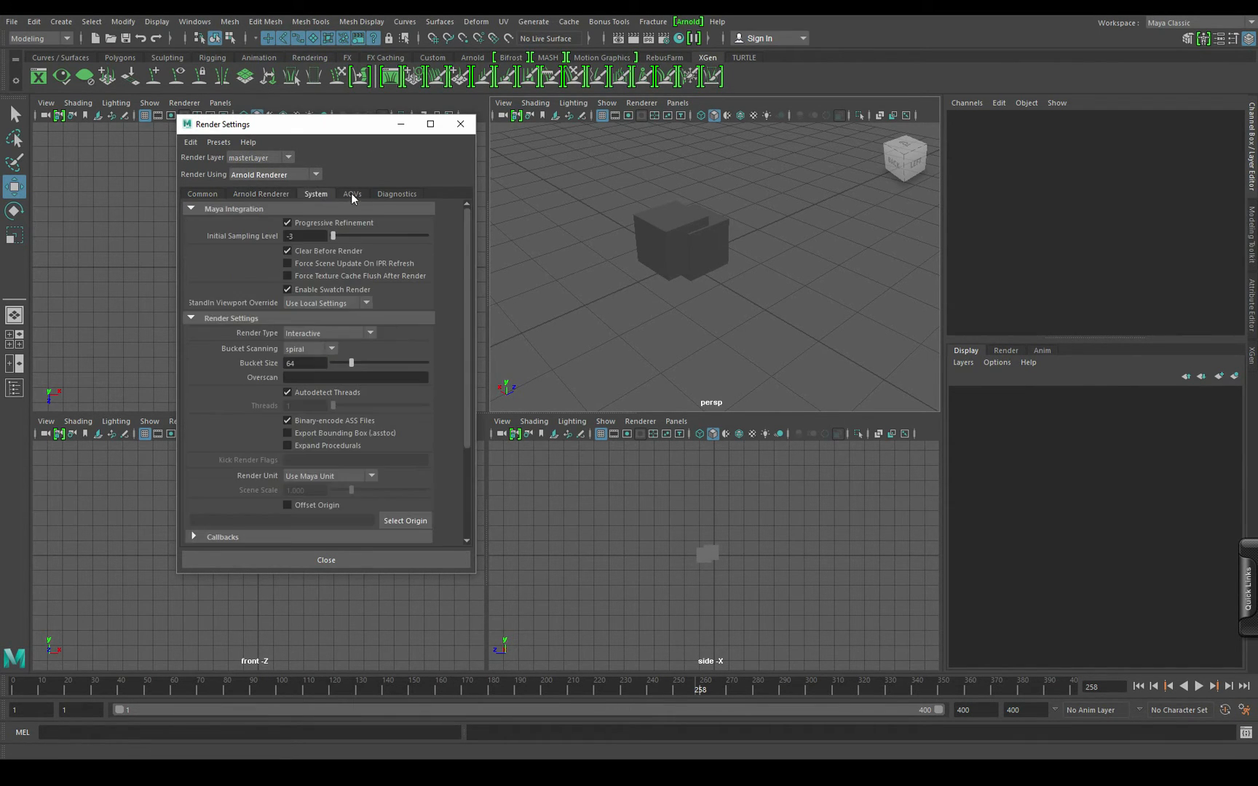
pyautogui.click(353, 194)
pyautogui.click(396, 193)
pyautogui.click(206, 193)
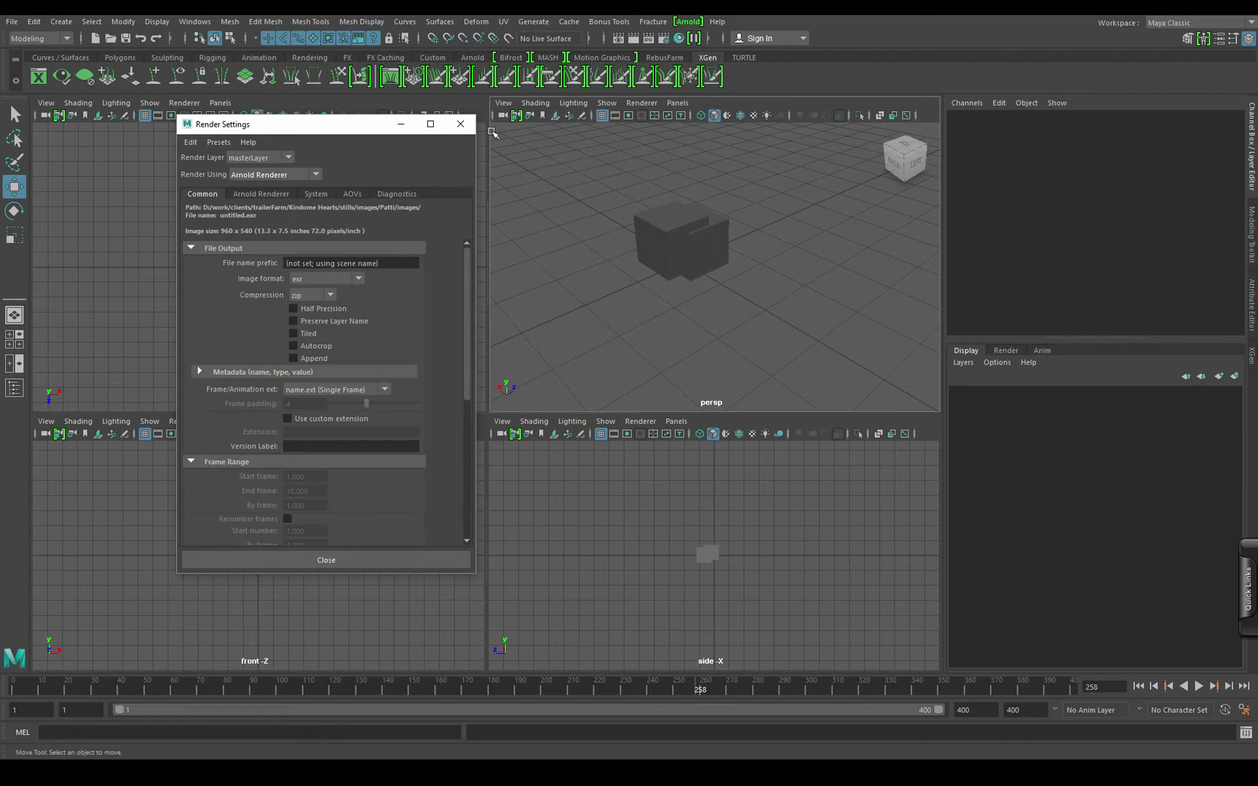
pyautogui.click(460, 124)
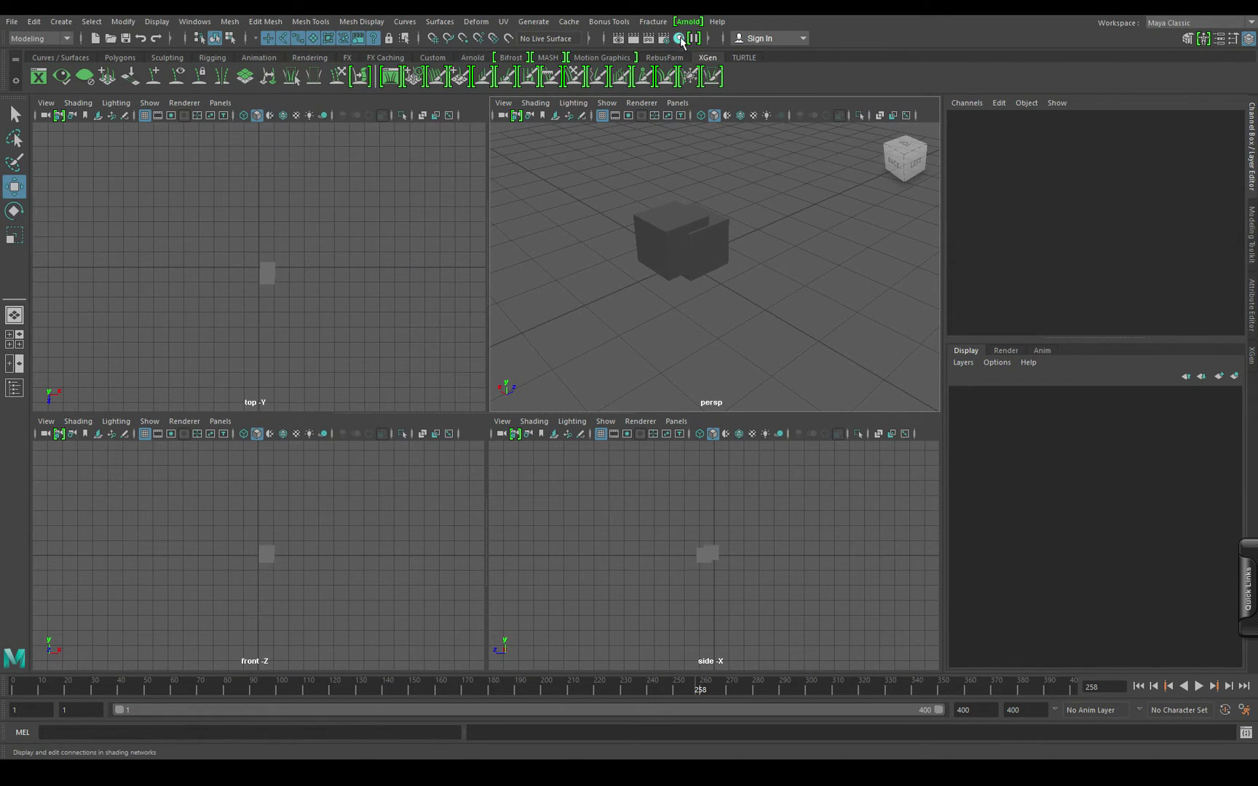
# Step: Open the Hypershade to view the scene's materials and shading networks
pyautogui.click(679, 38)
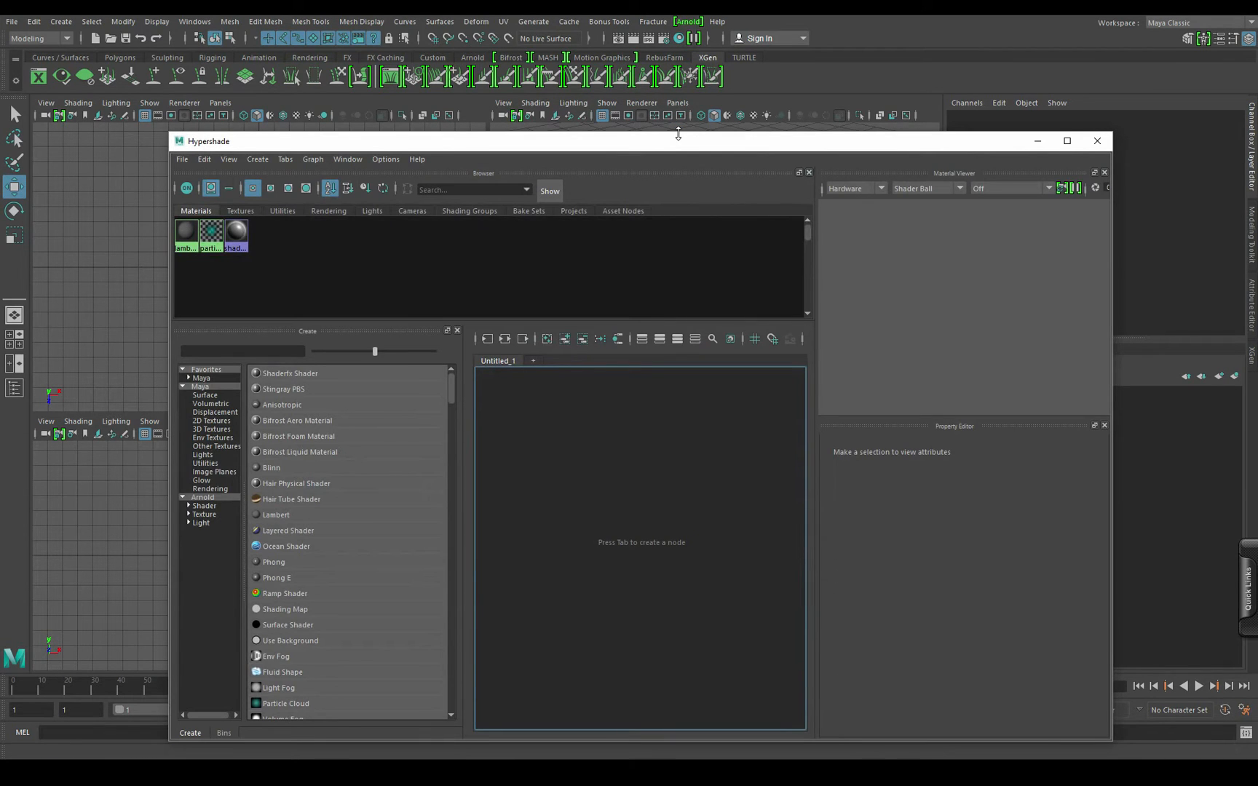
# Step: Review the Arnold node list in the Hypershade's Create section and close the Hypershade
pyautogui.moveTo(482, 148); pyautogui.dragTo(440, 88)
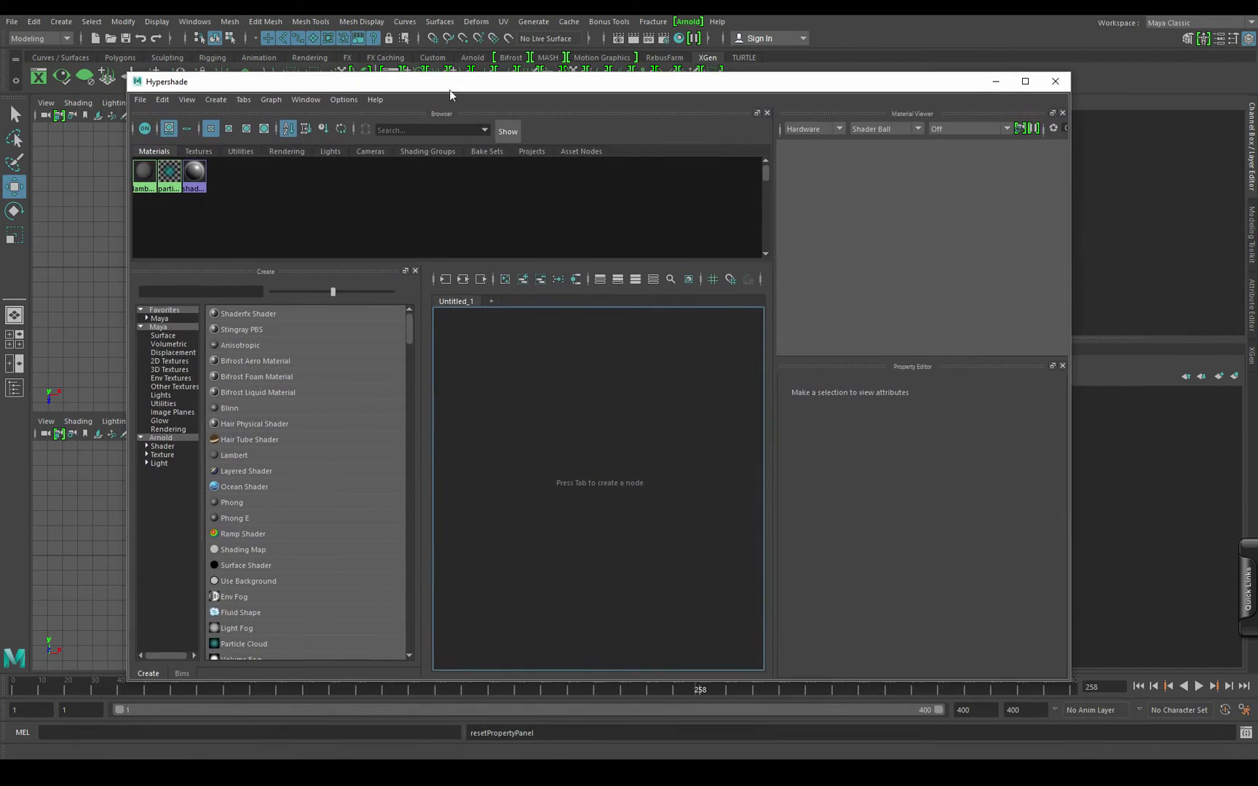
pyautogui.click(168, 438)
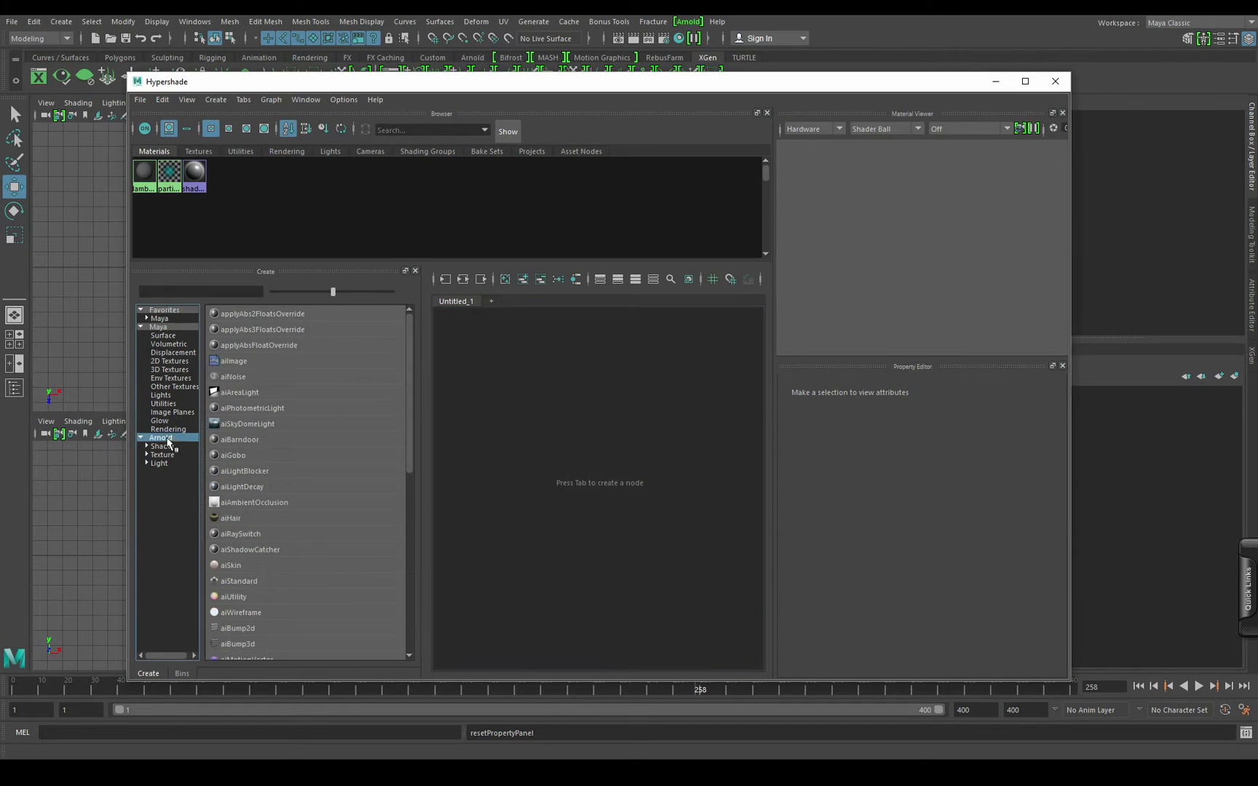
pyautogui.click(1055, 81)
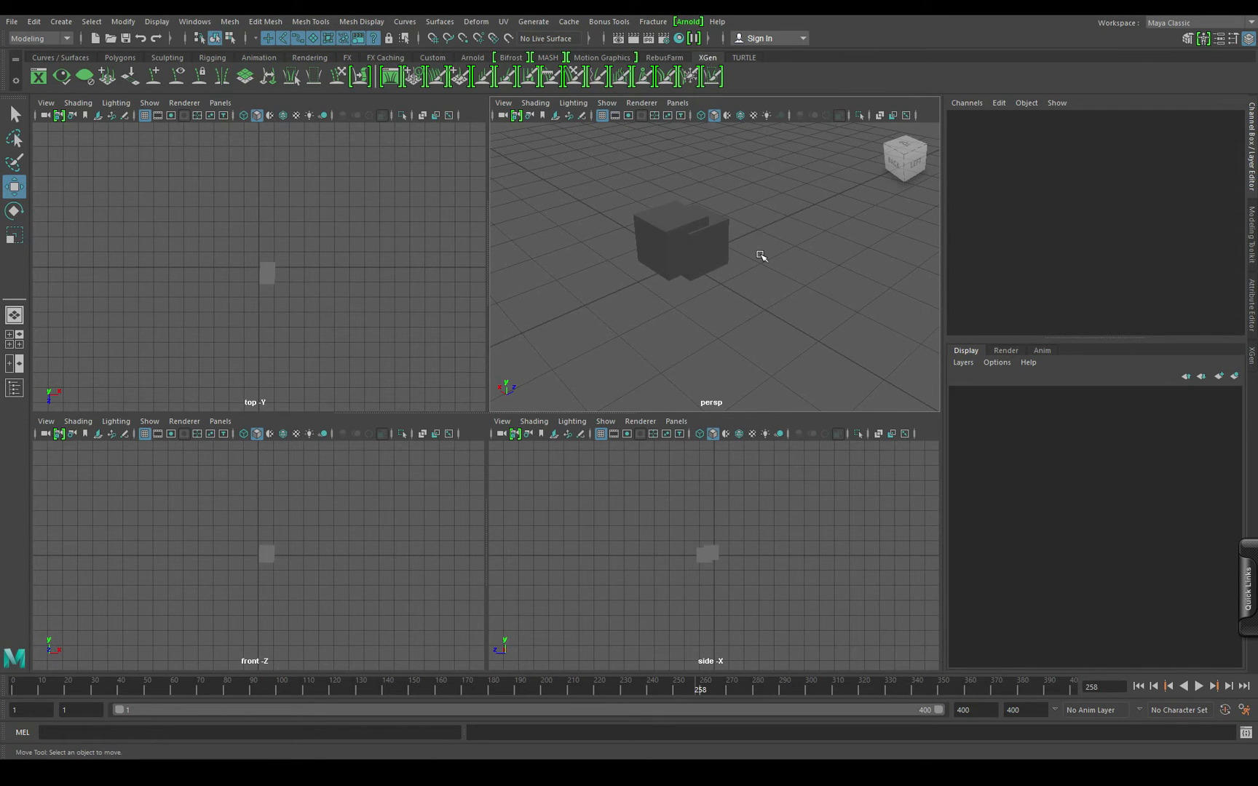
# Step: Select both cubes in the perspective view and frame them, inspecting them from several angles
pyautogui.moveTo(628, 201); pyautogui.dragTo(760, 353)
pyautogui.keyDown('alt'); pyautogui.moveTo(731, 296); pyautogui.dragTo(677, 329); pyautogui.keyUp('alt')
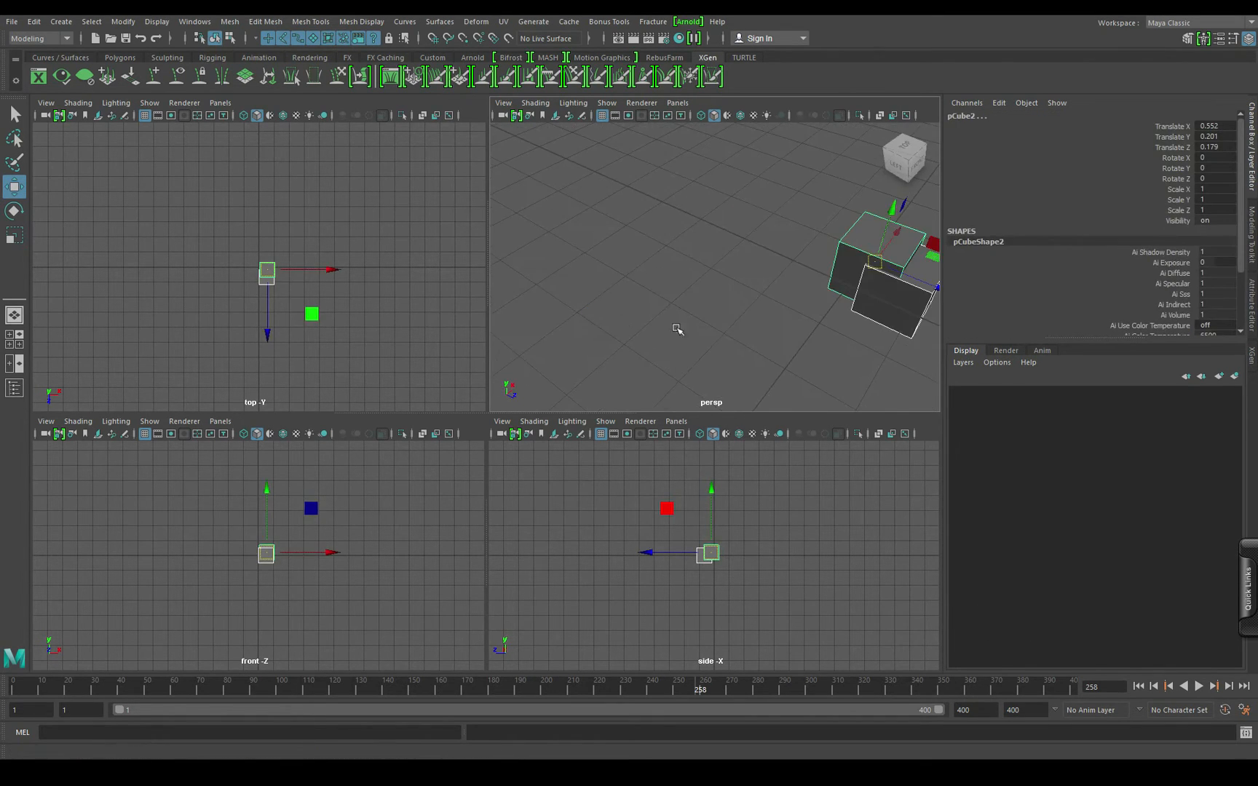
pyautogui.press('f')
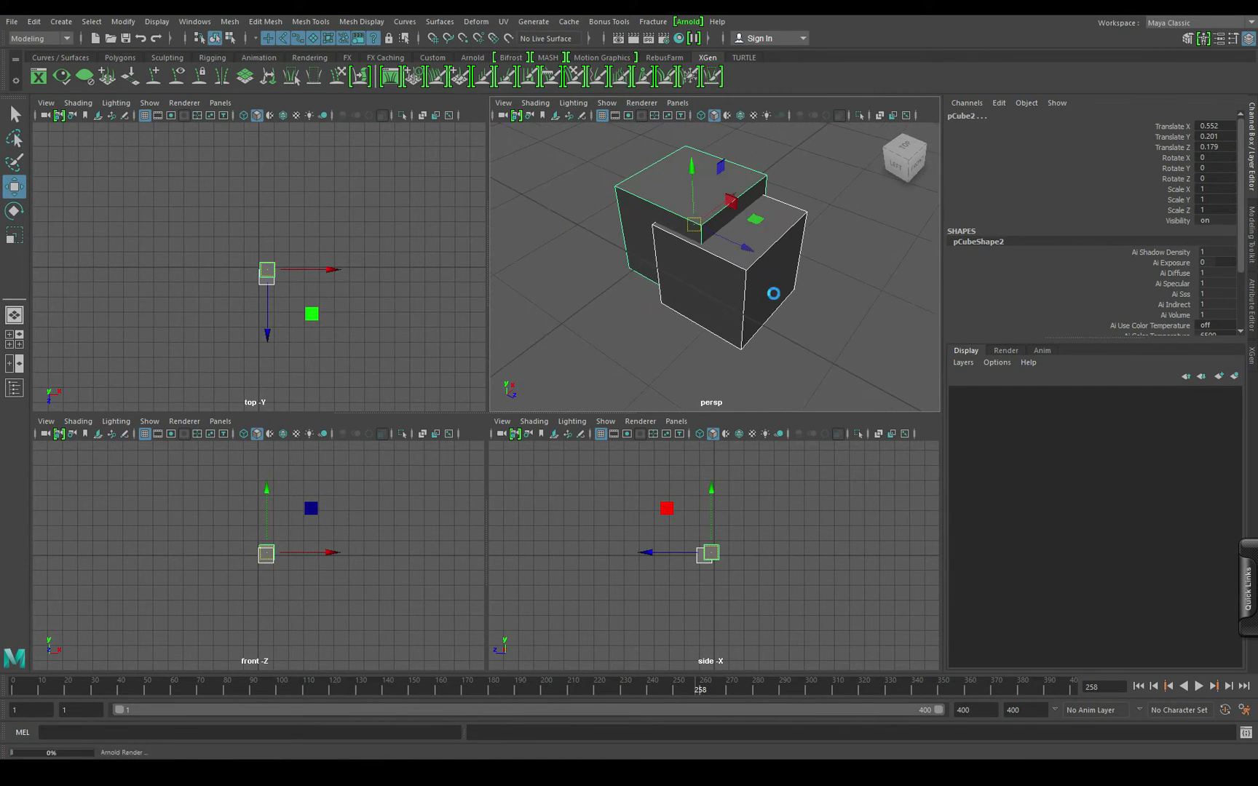
pyautogui.scroll(2, 772, 292)
pyautogui.scroll(-5, 758, 264)
pyautogui.keyDown('alt'); pyautogui.moveTo(754, 264); pyautogui.dragTo(697, 314); pyautogui.keyUp('alt')
pyautogui.keyDown('alt'); pyautogui.moveTo(697, 314); pyautogui.dragTo(744, 273, button='middle'); pyautogui.keyUp('alt')
pyautogui.scroll(2, 744, 273)
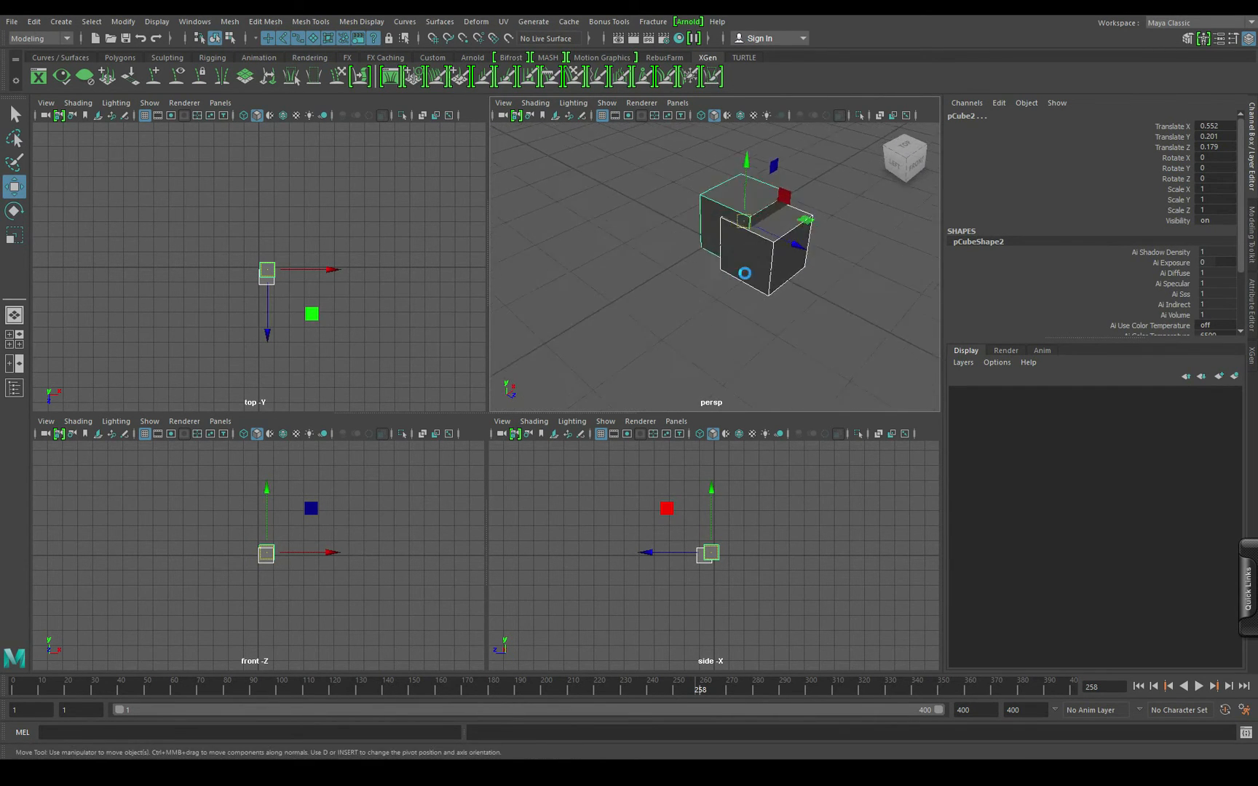
pyautogui.keyDown('alt'); pyautogui.moveTo(744, 273); pyautogui.dragTo(831, 236); pyautogui.keyUp('alt')
pyautogui.scroll(5, 831, 236)
pyautogui.keyDown('alt'); pyautogui.moveTo(665, 270); pyautogui.dragTo(794, 247, button='middle'); pyautogui.keyUp('alt')
pyautogui.scroll(-5, 794, 247)
pyautogui.keyDown('alt'); pyautogui.moveTo(676, 317); pyautogui.dragTo(752, 230); pyautogui.keyUp('alt')
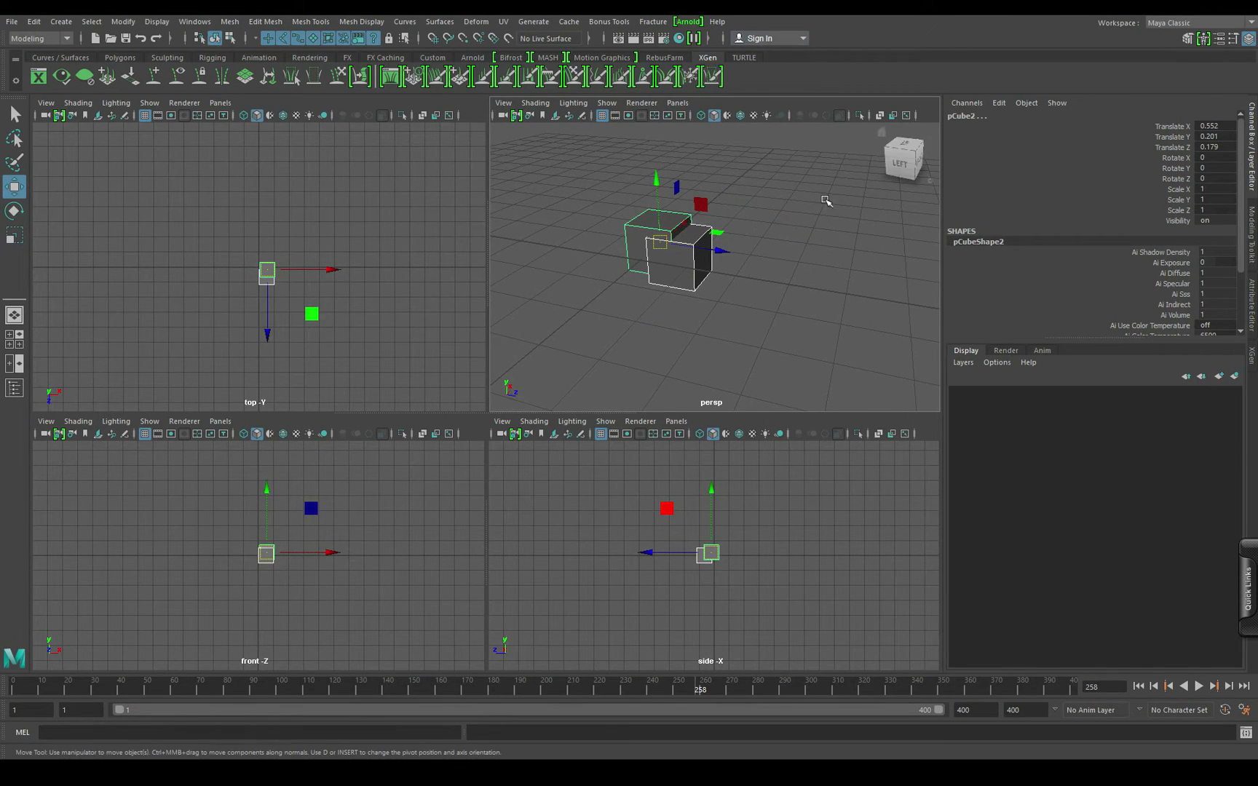
# Step: Show the Modeling Toolkit, the Human IK character controls and the Attribute Editor in turn
pyautogui.click(1187, 40)
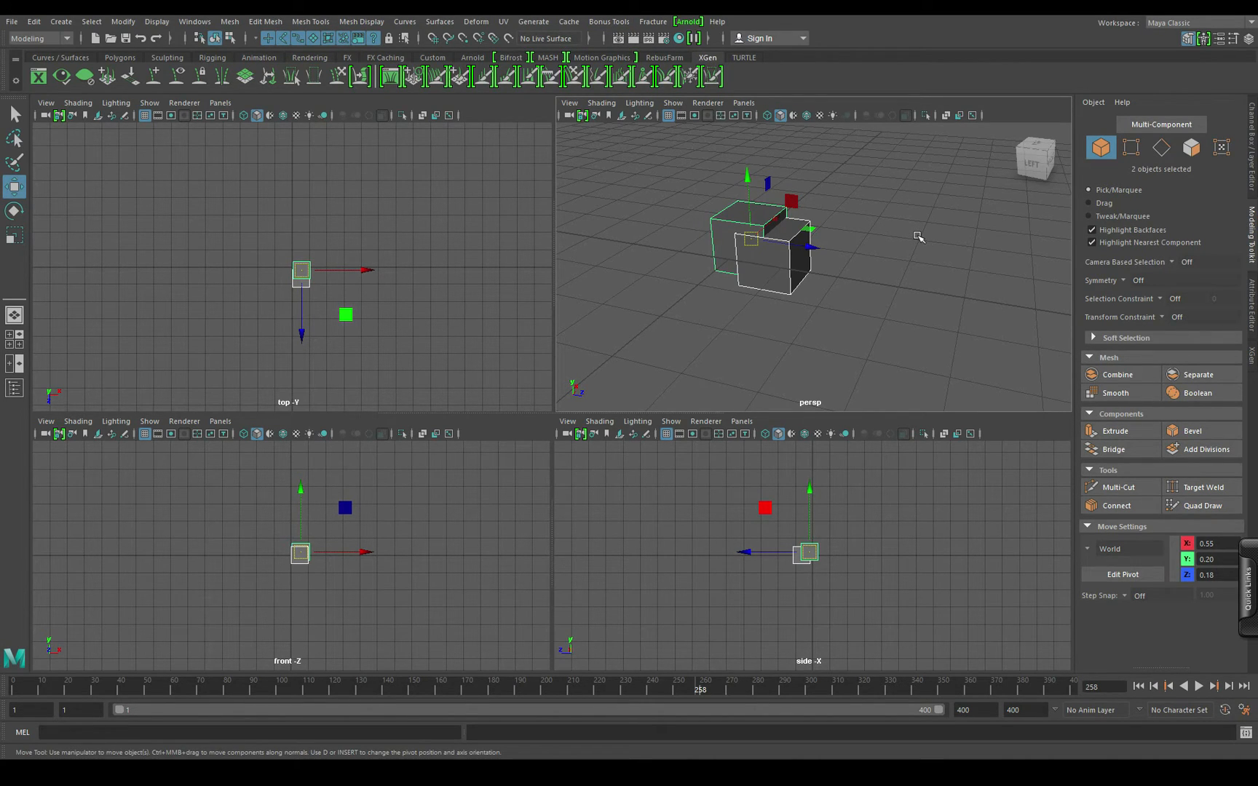
pyautogui.click(1203, 39)
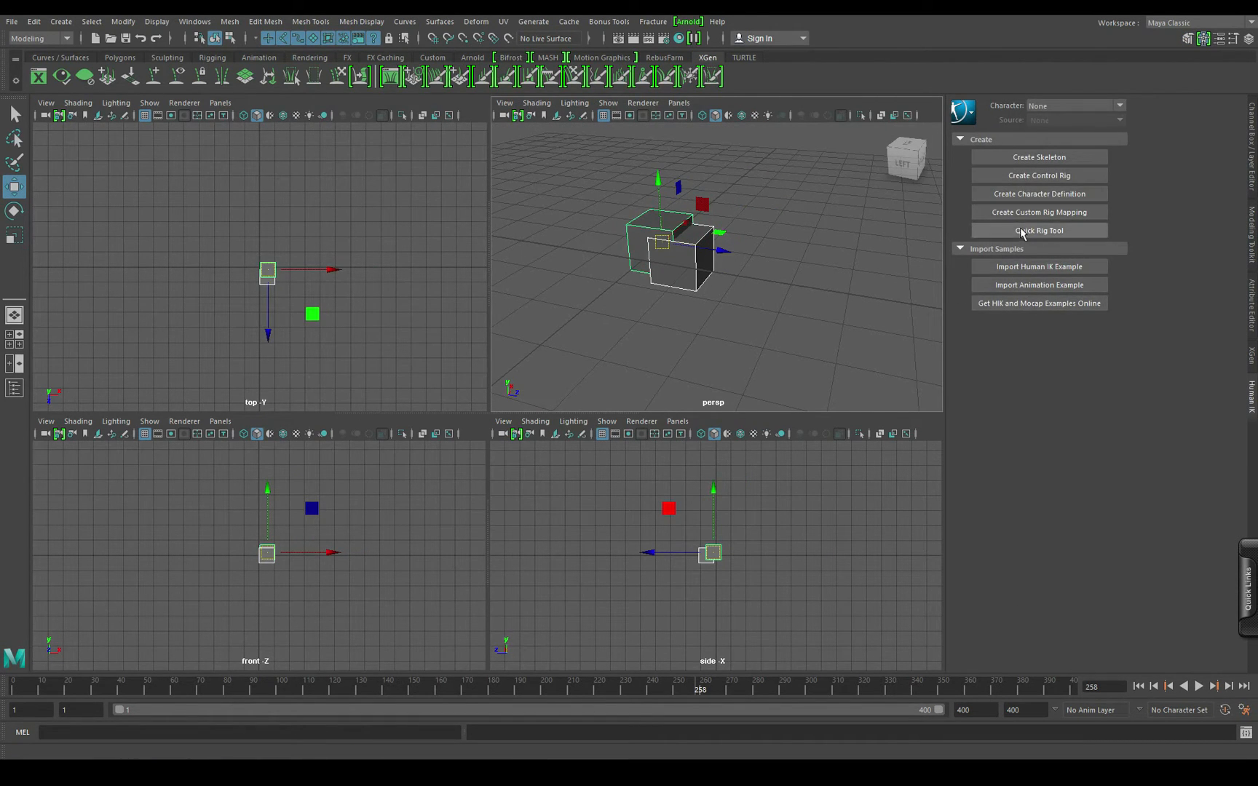
pyautogui.click(1218, 38)
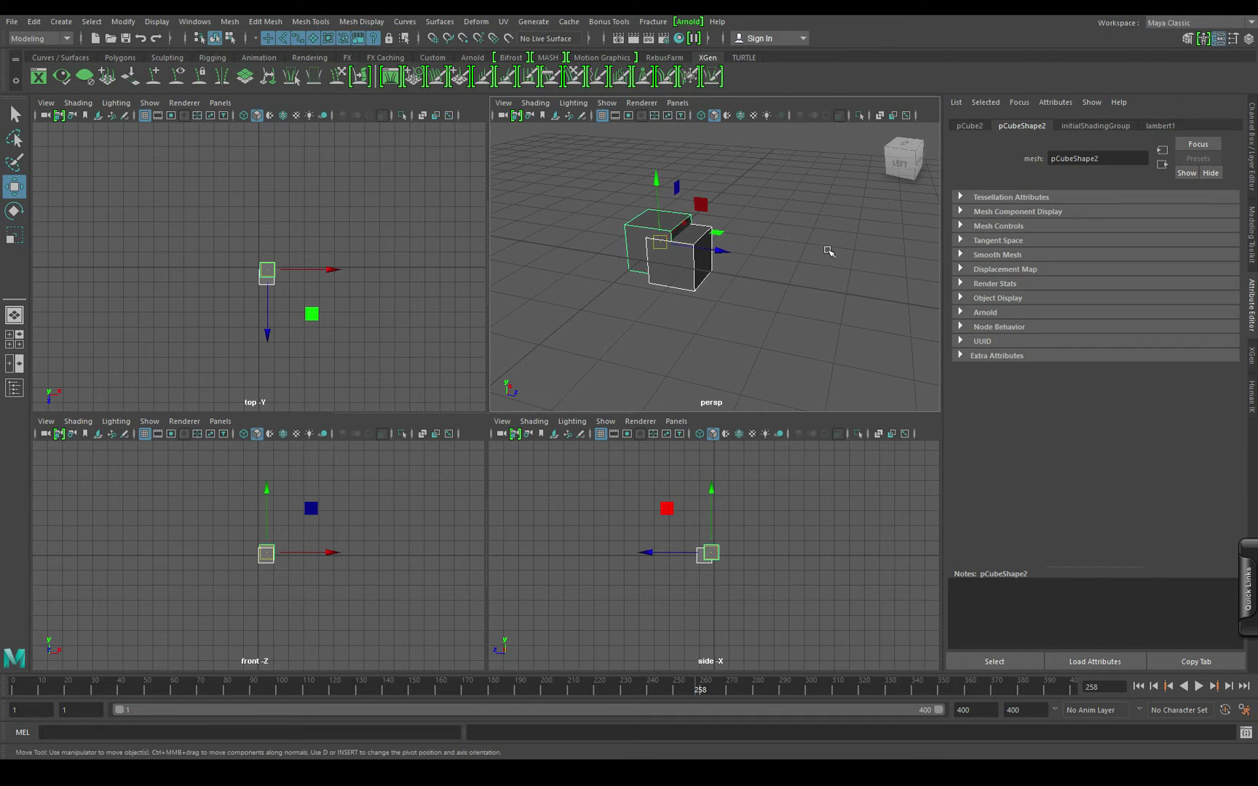
# Step: Inspect pCube2's lambert1 material, and pCube1's transform, shape and polyCube1 attributes in the Attribute Editor
pyautogui.click(667, 266)
pyautogui.click(645, 227)
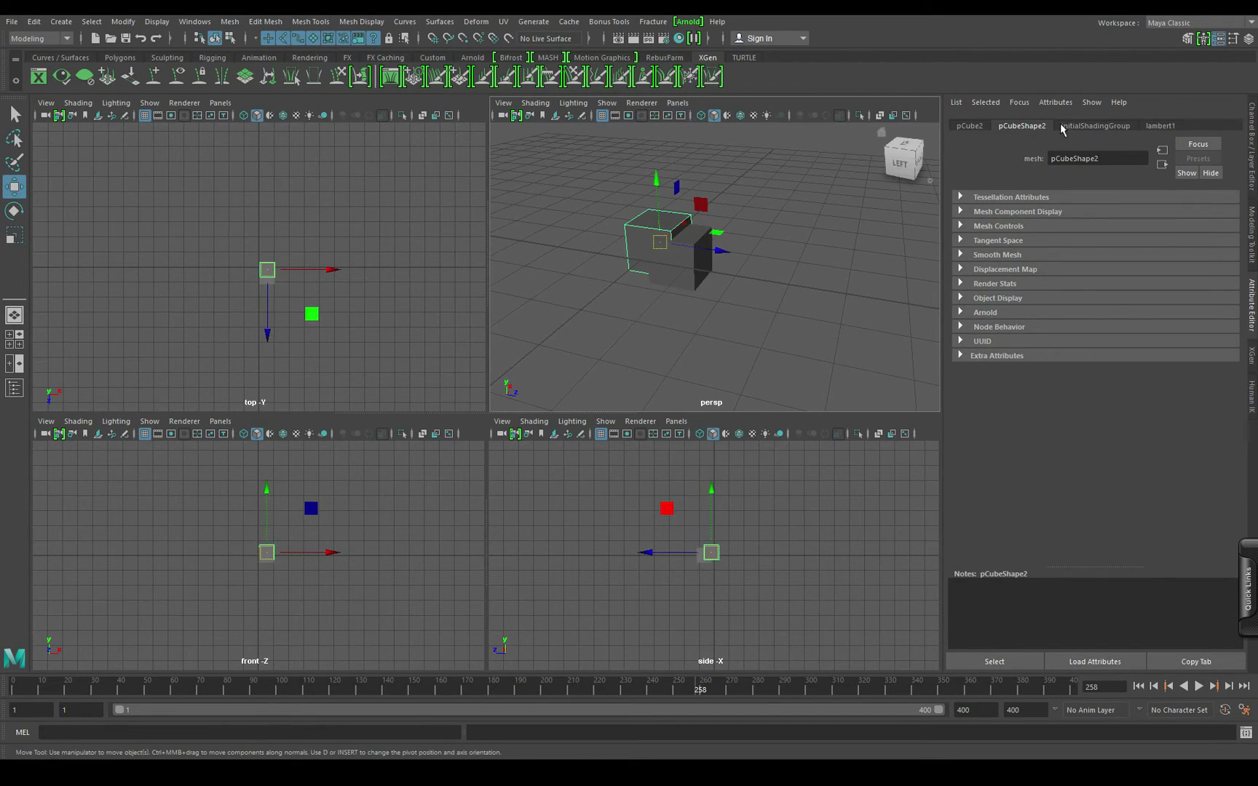
pyautogui.click(1160, 125)
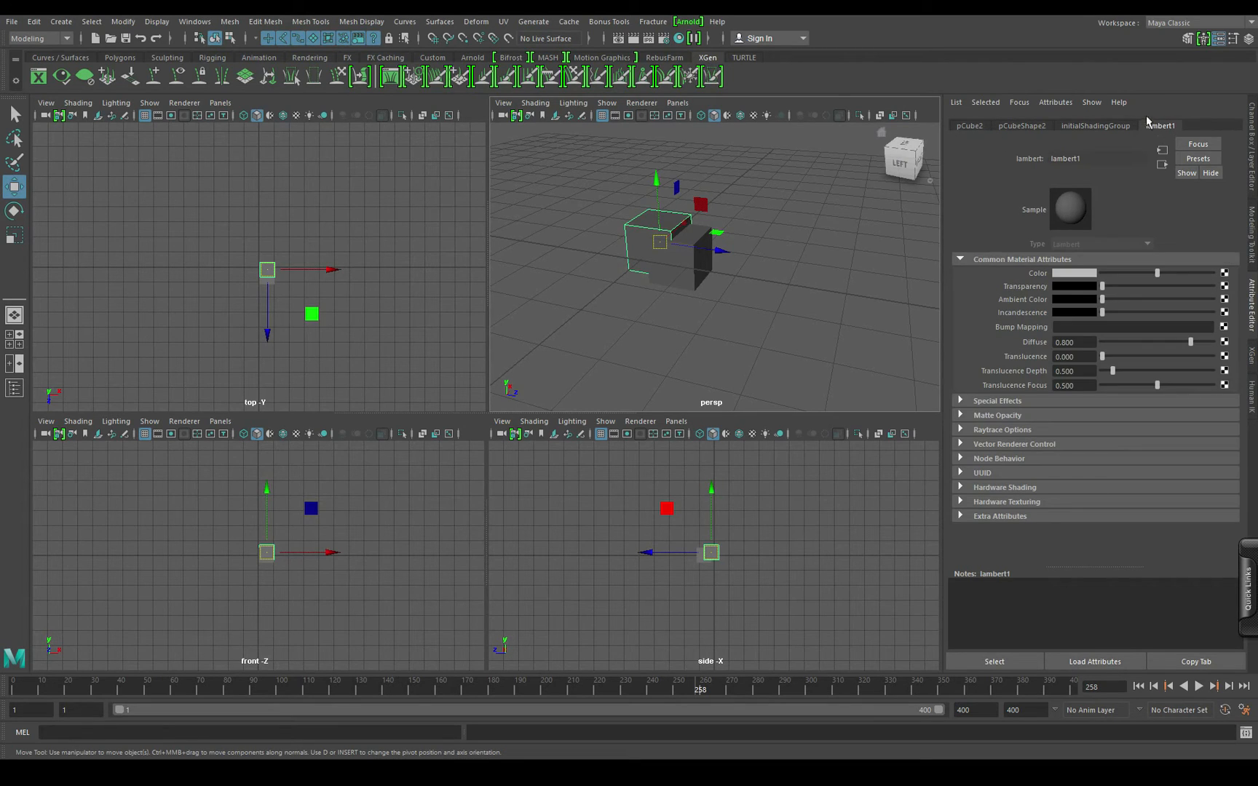
pyautogui.click(699, 262)
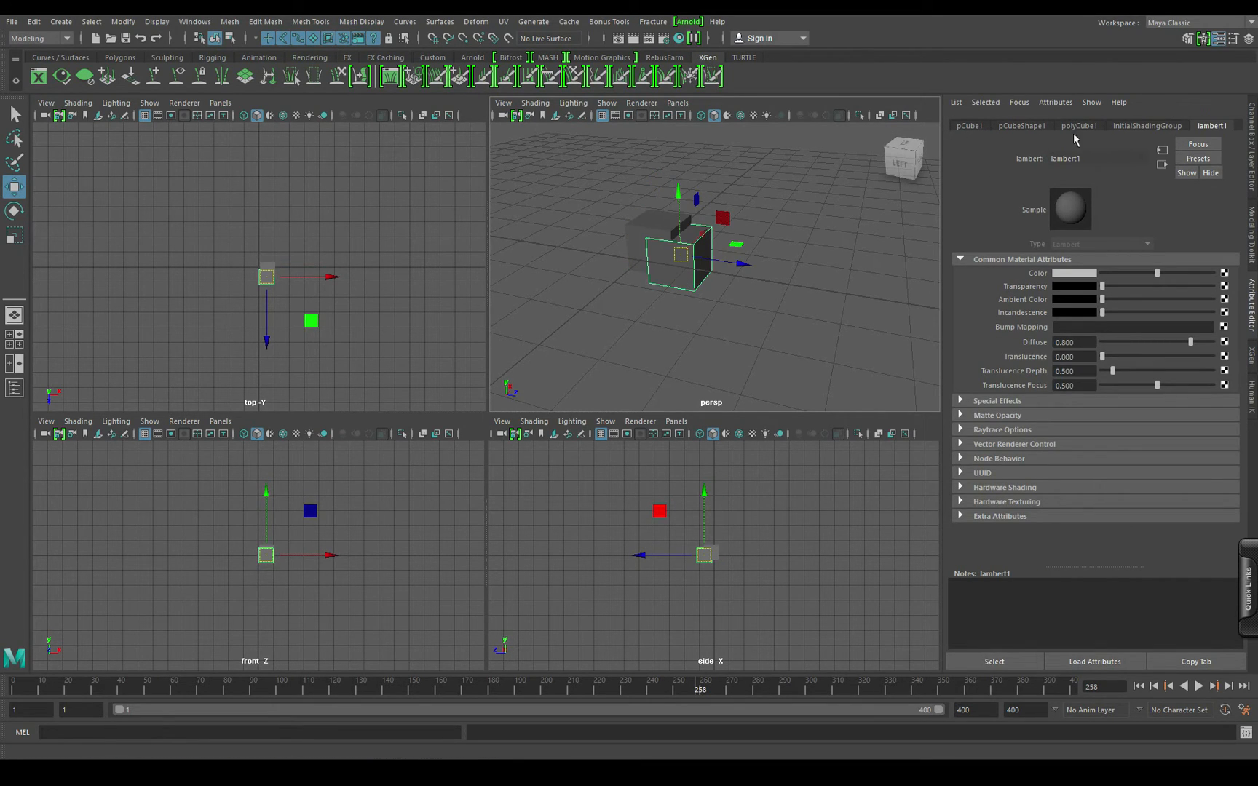
pyautogui.click(969, 126)
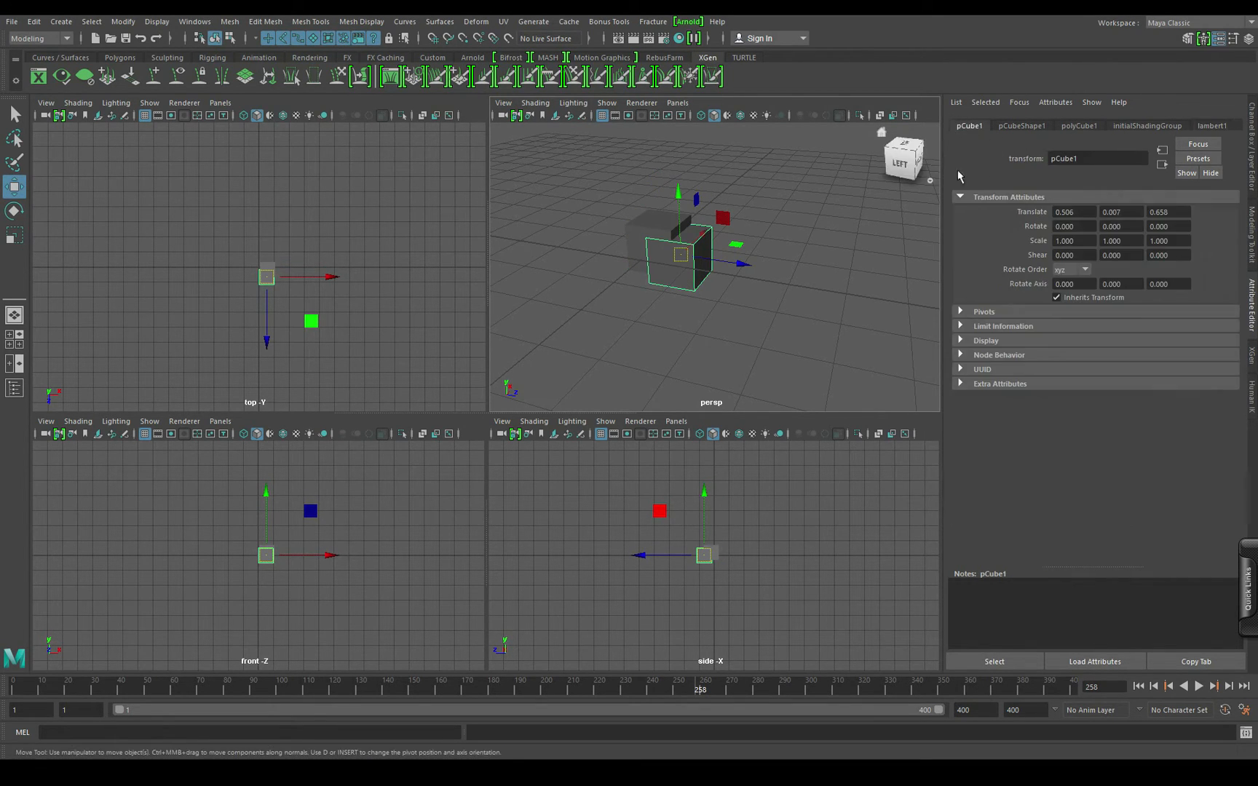
pyautogui.click(1026, 127)
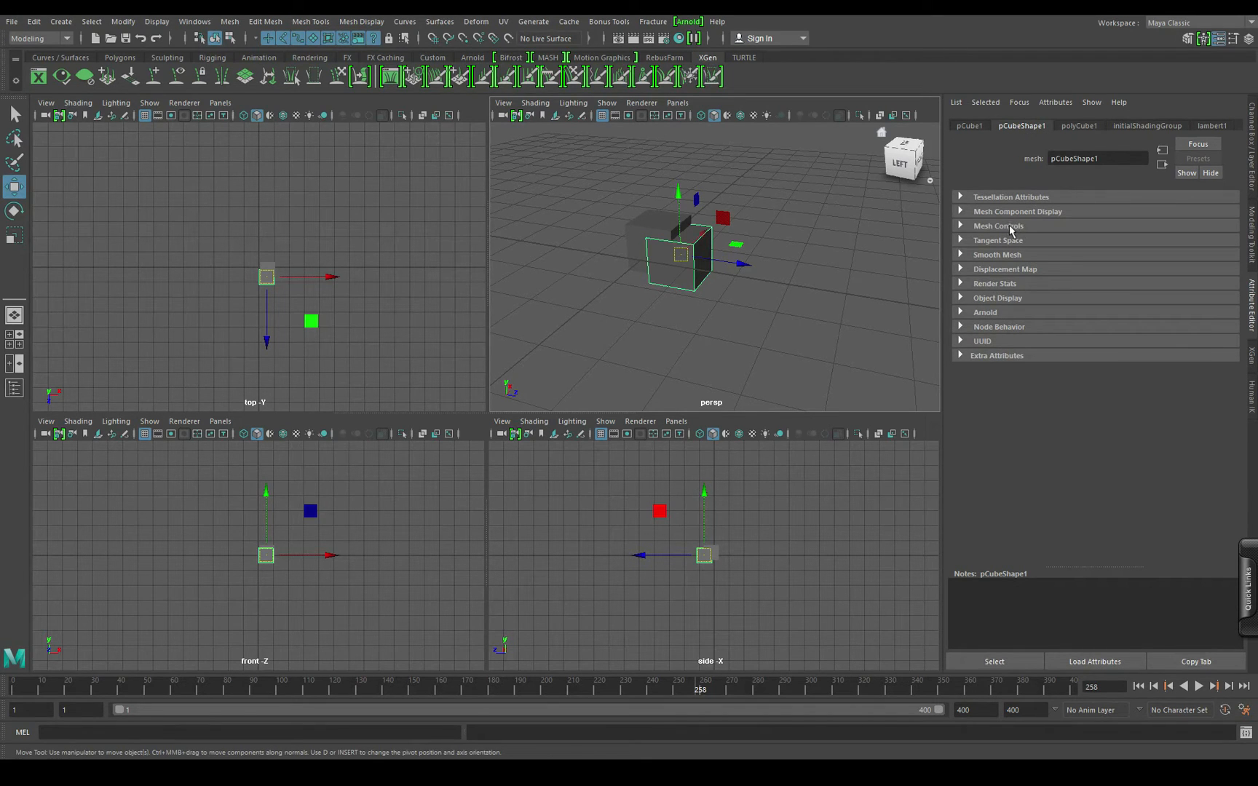
pyautogui.click(1078, 126)
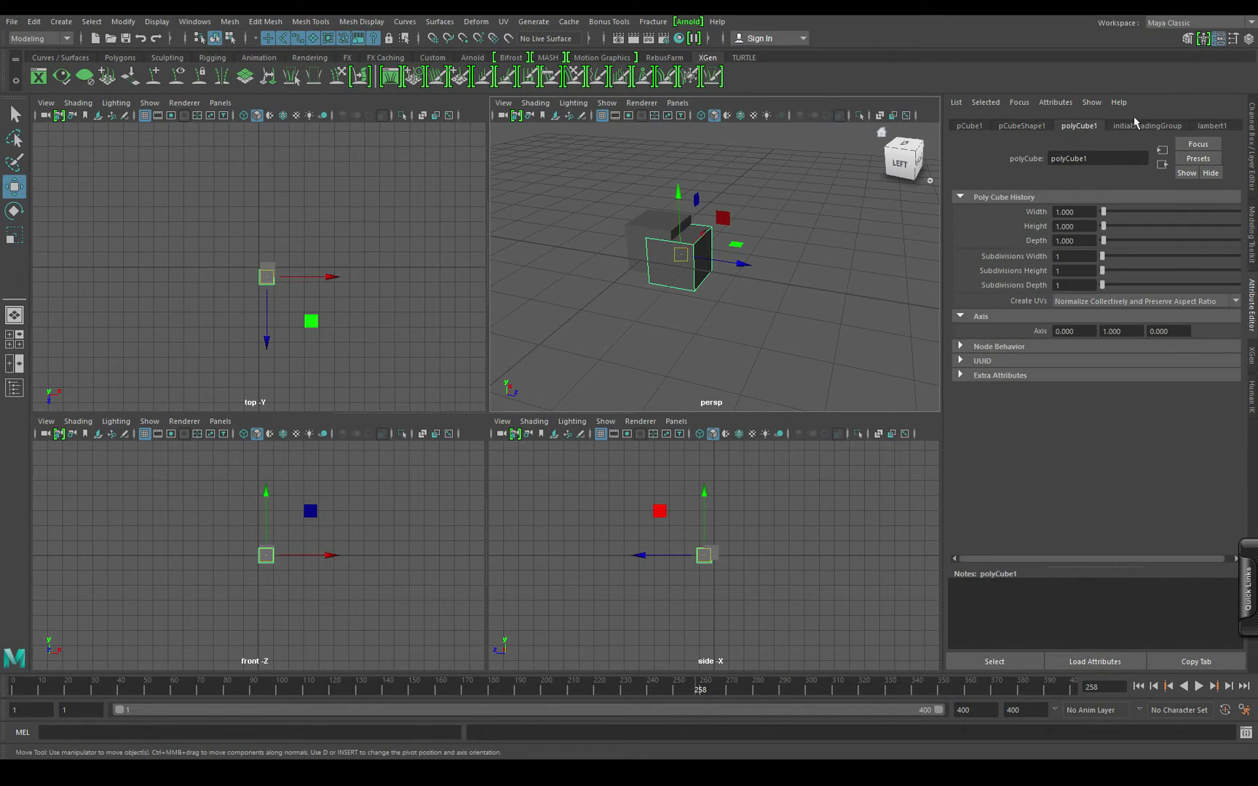
# Step: Lighten the Color of the lambert1 material shared by both cubes
pyautogui.click(1210, 126)
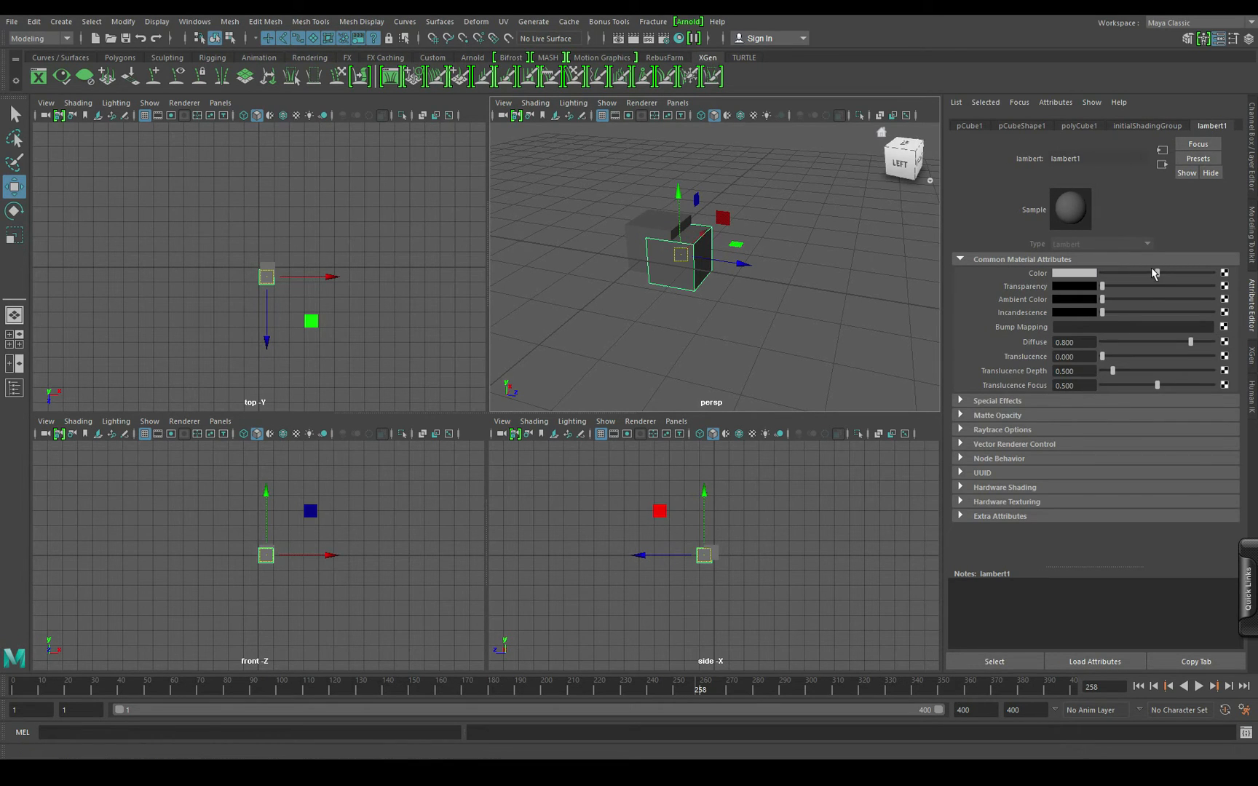
pyautogui.moveTo(1157, 273)
pyautogui.mouseDown()
pyautogui.moveTo(1102, 273)
pyautogui.moveTo(1253, 284)
pyautogui.moveTo(1167, 284)
pyautogui.moveTo(1180, 277)
pyautogui.mouseUp()
# Step: Open the Tool Settings for the Move Tool, look over the Move Settings, and close the window
pyautogui.click(1235, 40)
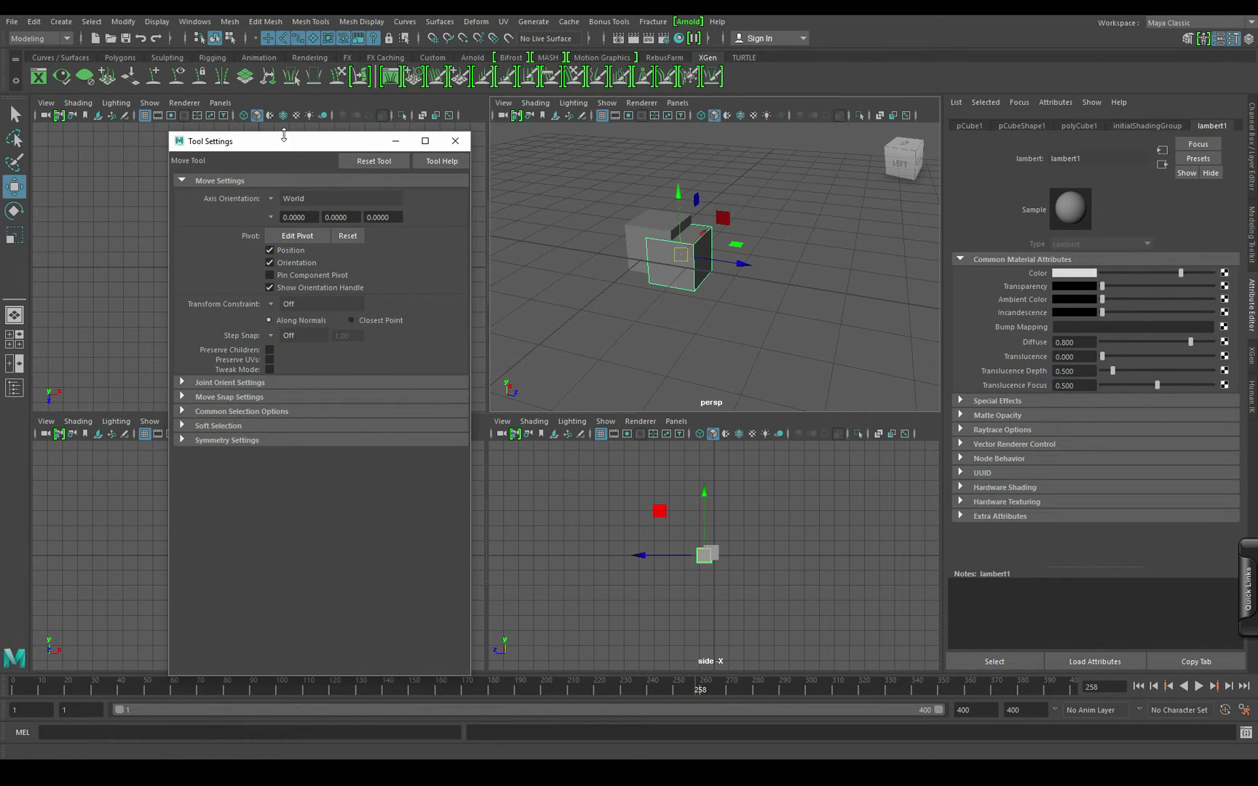
pyautogui.moveTo(278, 143); pyautogui.dragTo(333, 104)
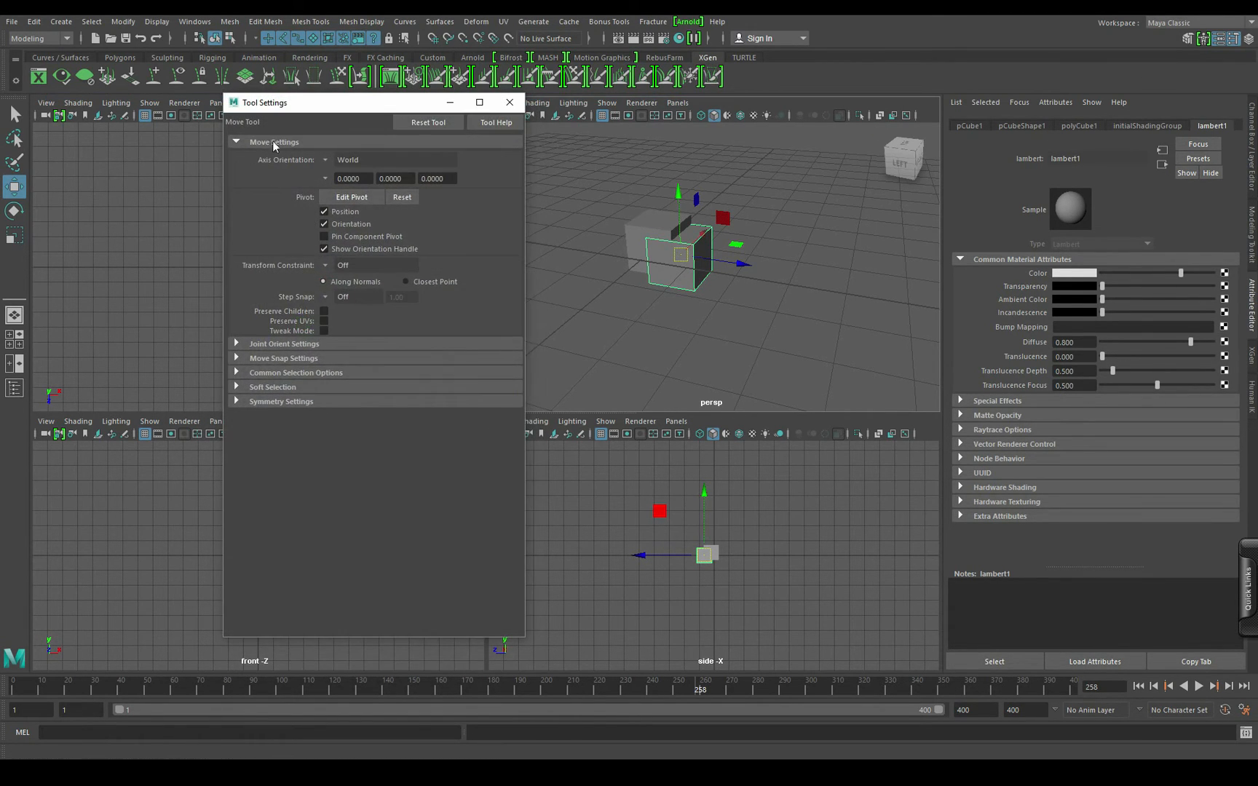
pyautogui.click(510, 102)
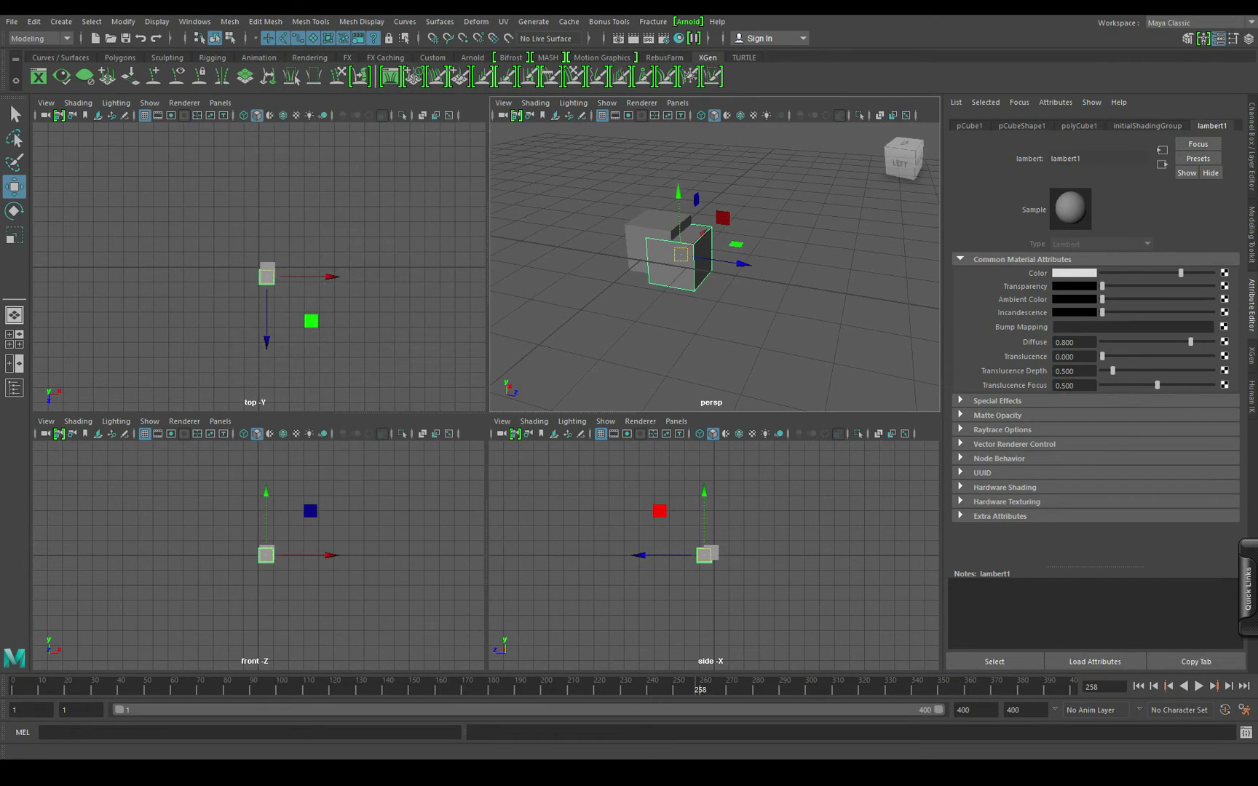
# Step: Compare the Tool Settings of the Move, Rotate and Scale tools, view the Scale Tool's Axis Orientation choices, and close the window
pyautogui.doubleClick(15, 187)
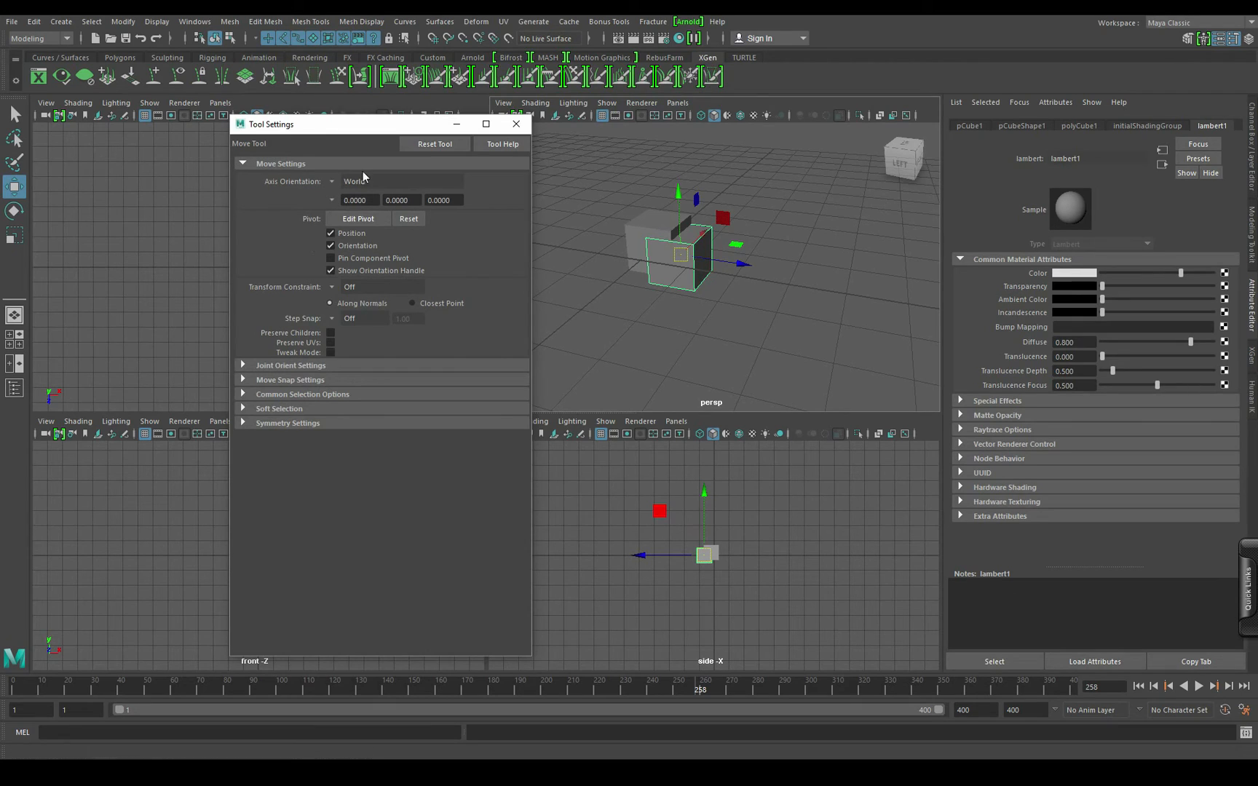
pyautogui.click(13, 213)
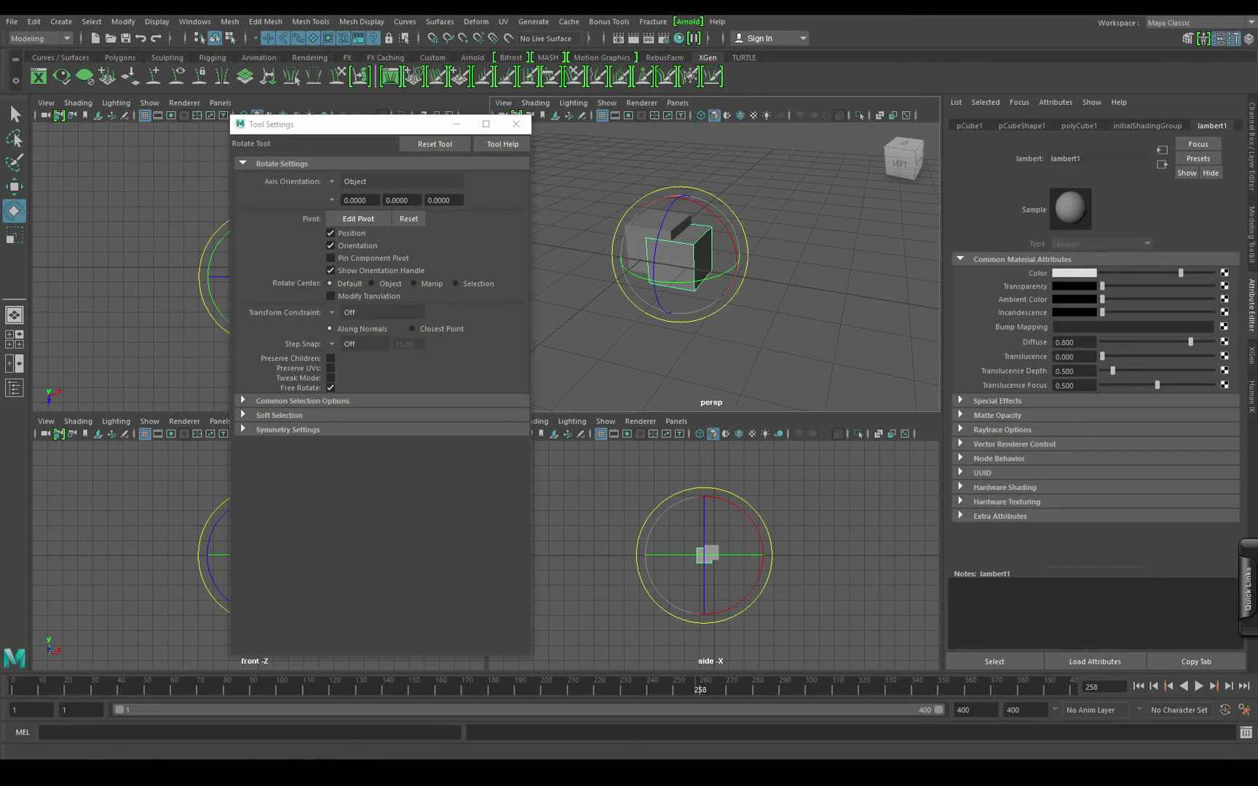
pyautogui.click(14, 235)
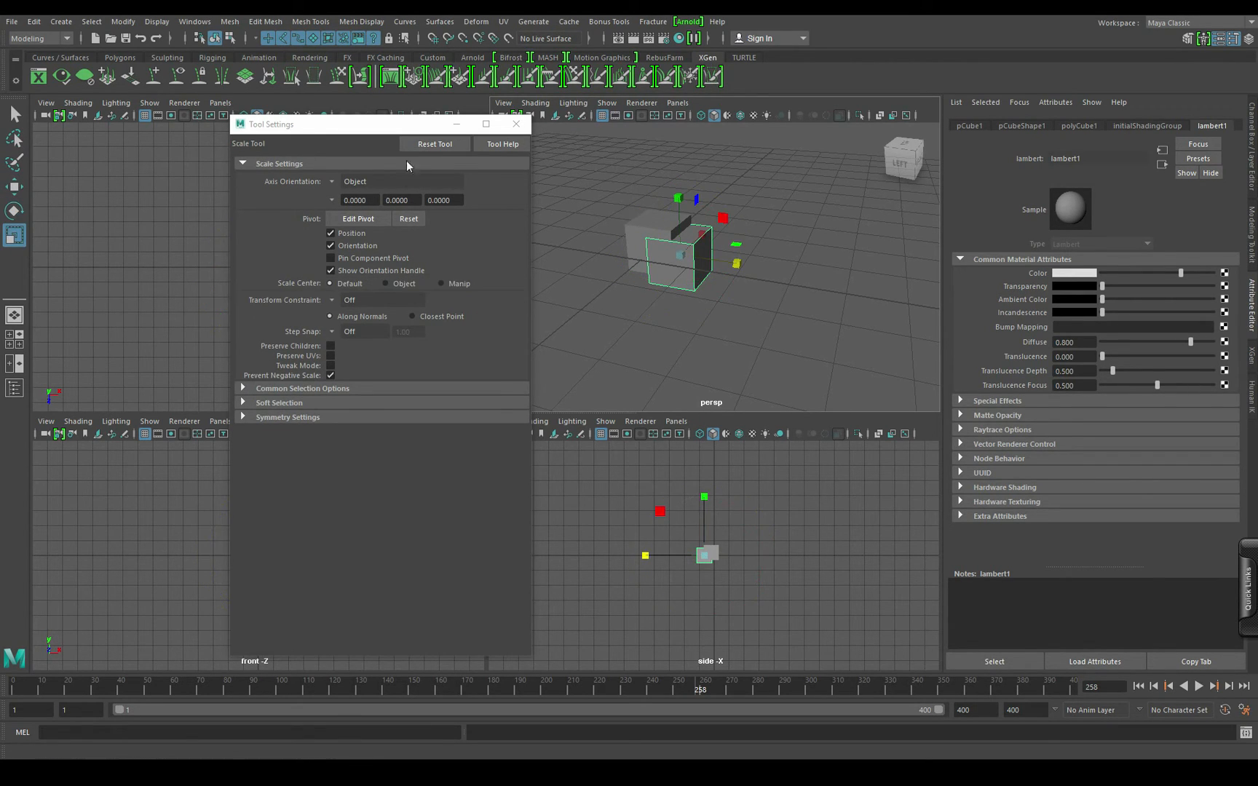
pyautogui.click(331, 183)
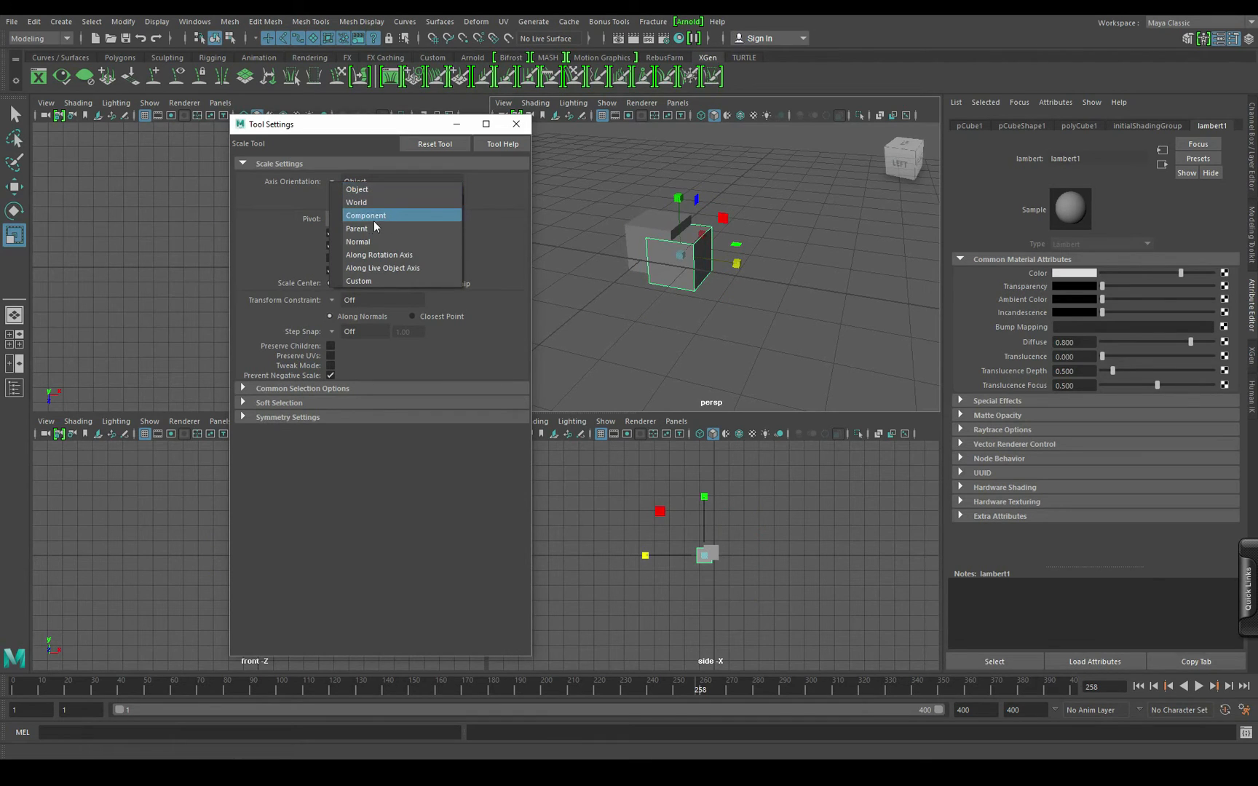
pyautogui.click(518, 125)
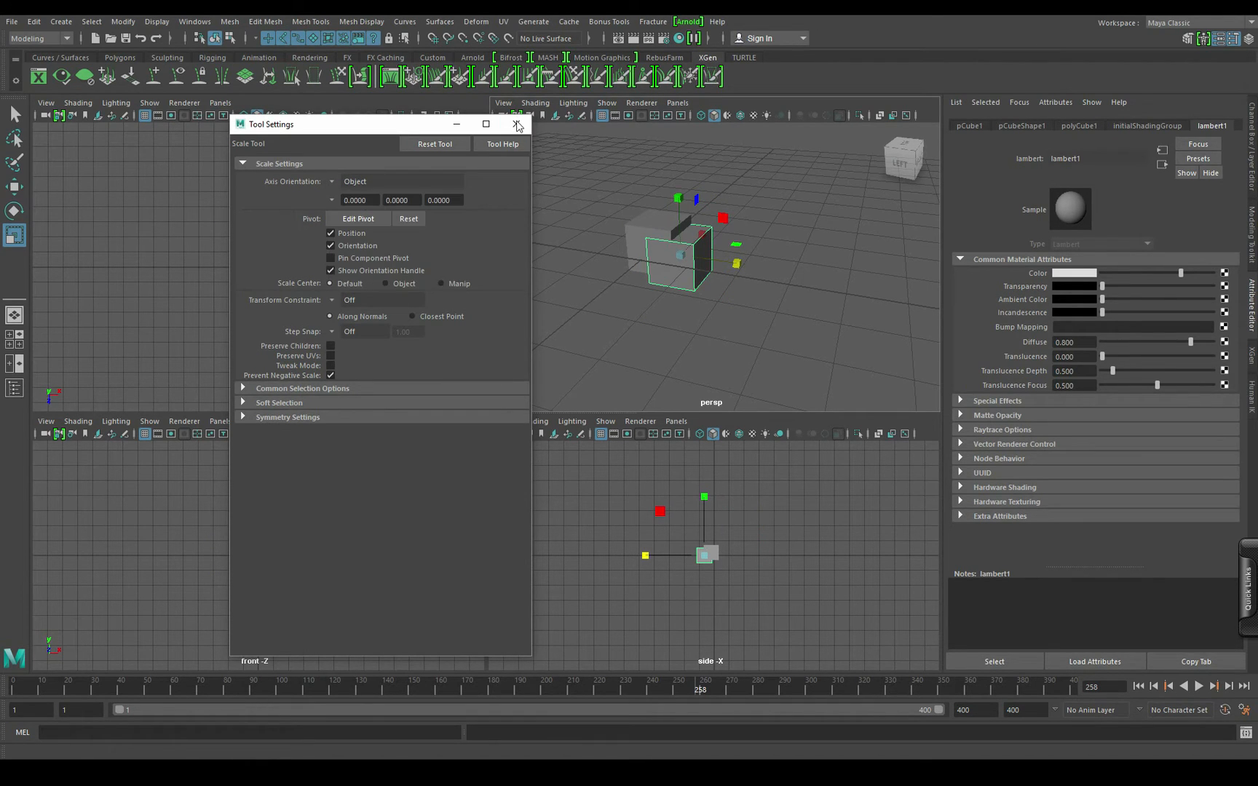
pyautogui.click(517, 125)
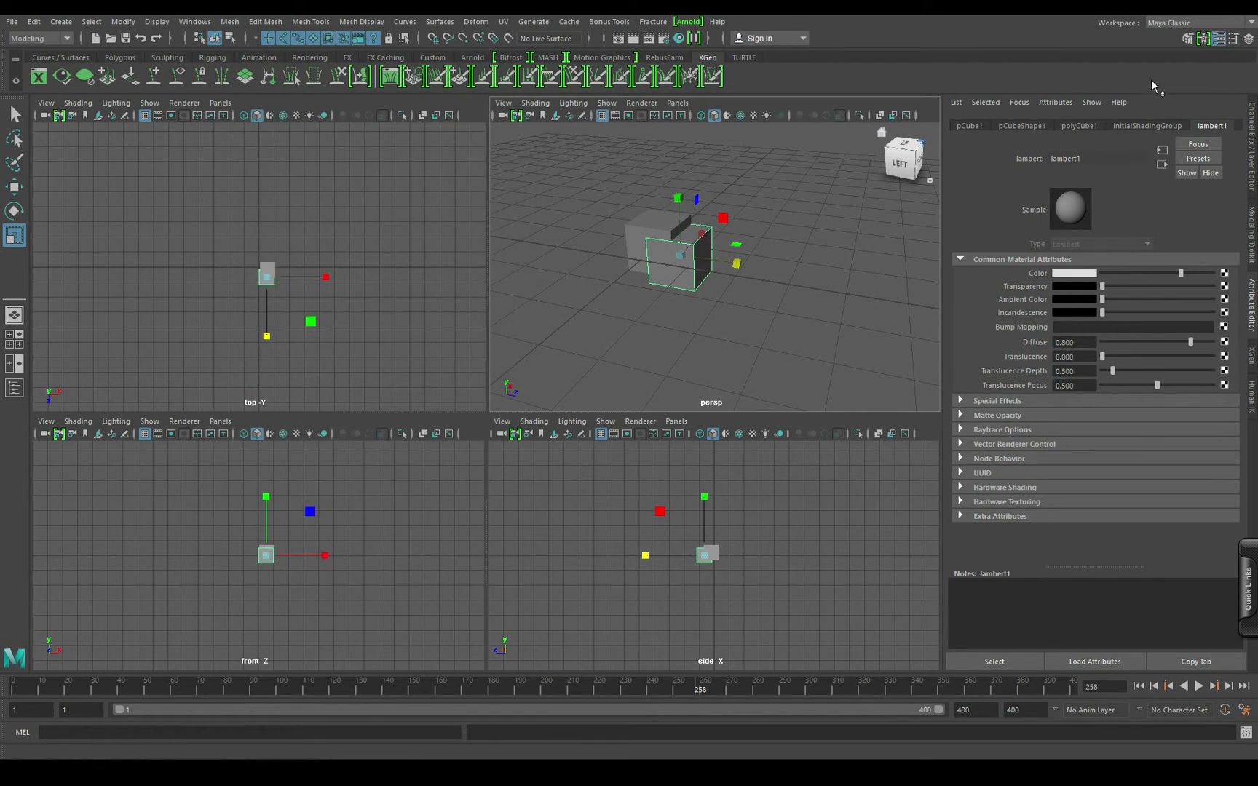
# Step: Show the Channel Box for pCube1, highlight a range of its channels, and toggle the Channel Box off and on again
pyautogui.click(1246, 40)
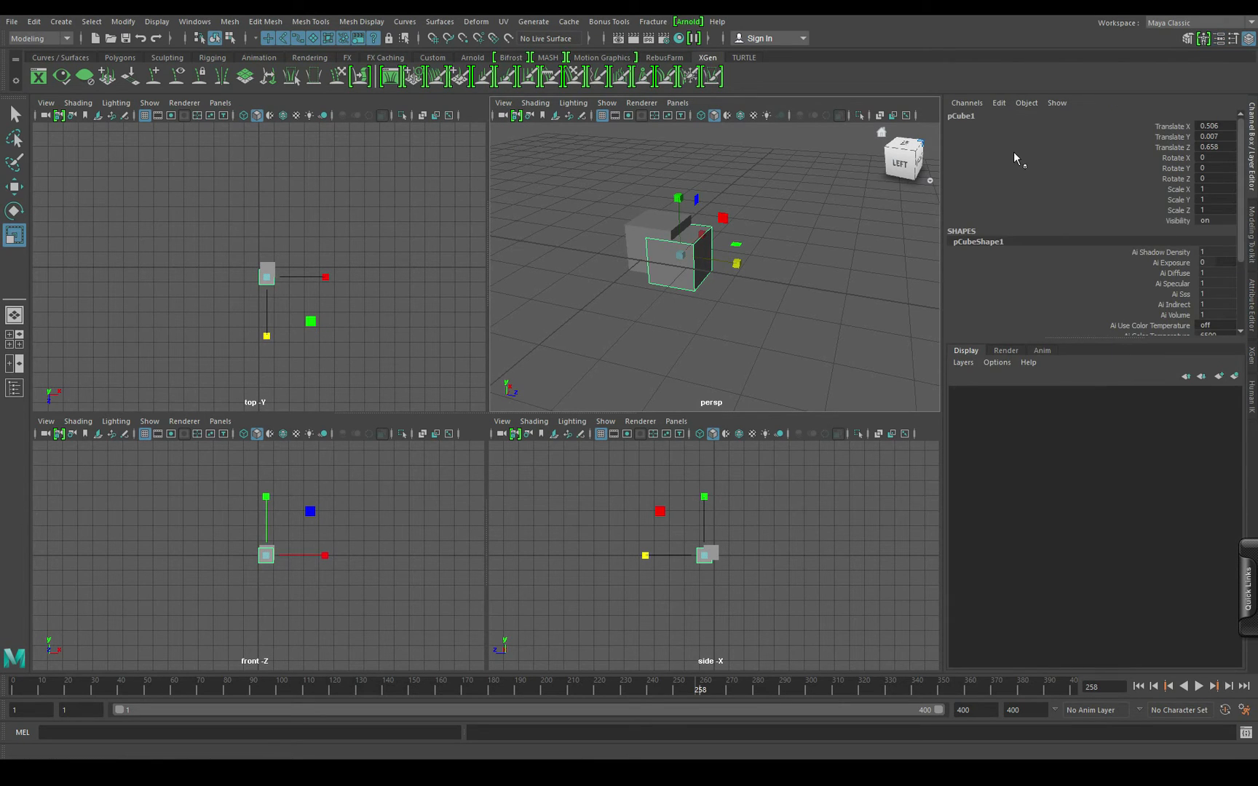
pyautogui.moveTo(1014, 210); pyautogui.dragTo(1019, 331)
pyautogui.click(1247, 41)
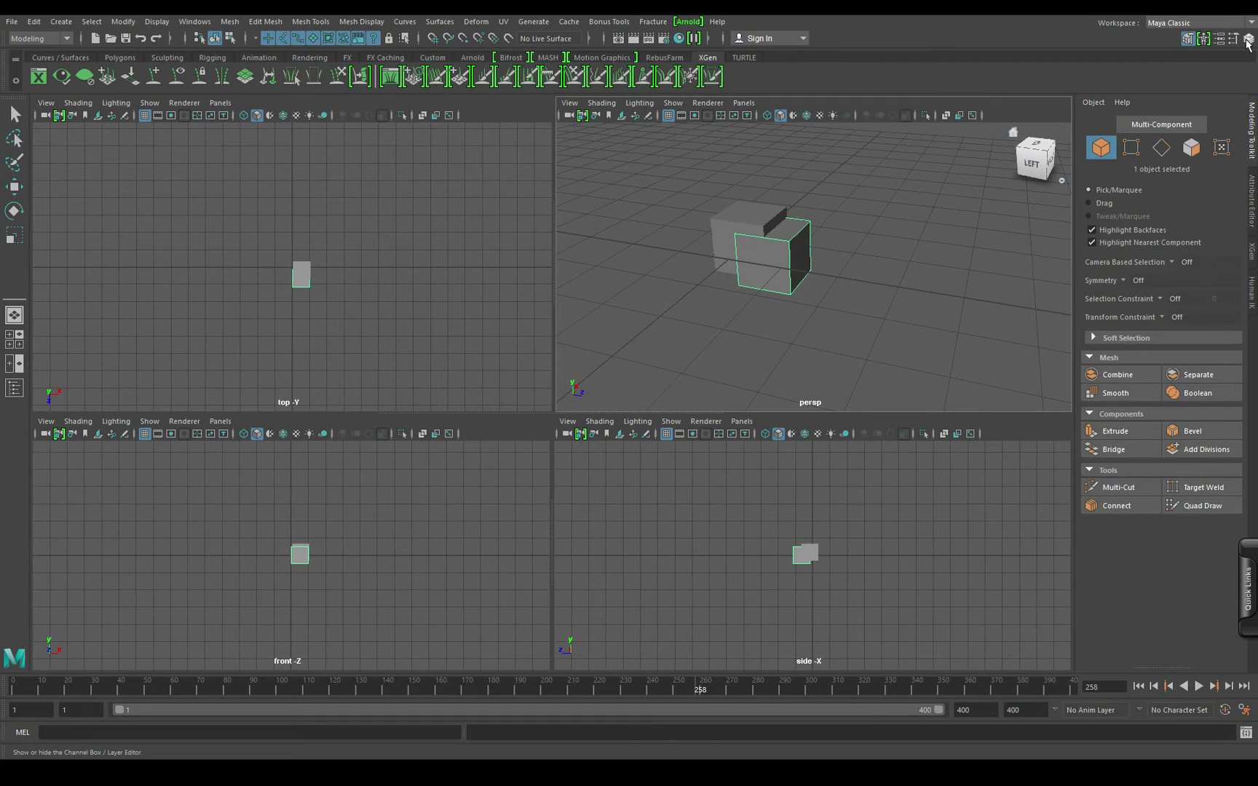
pyautogui.click(1247, 40)
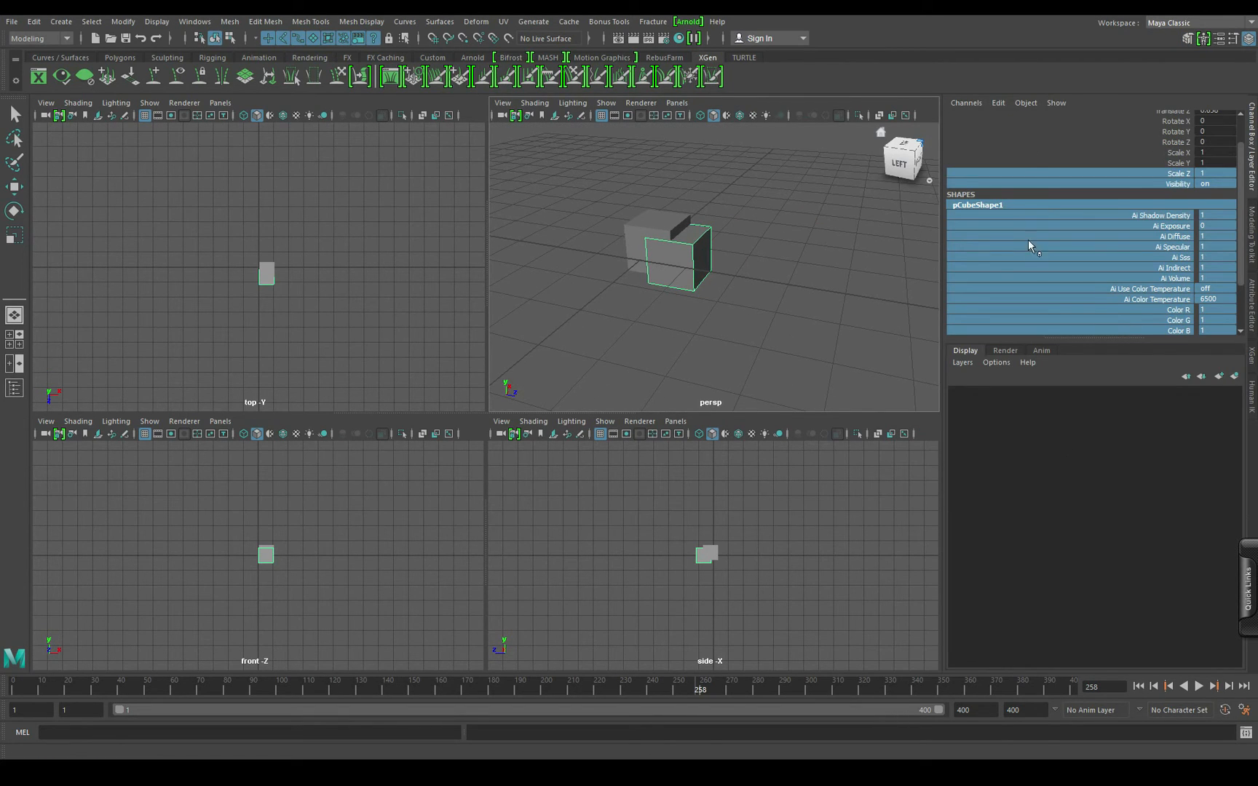
pyautogui.click(1021, 152)
pyautogui.scroll(2, 1162, 138)
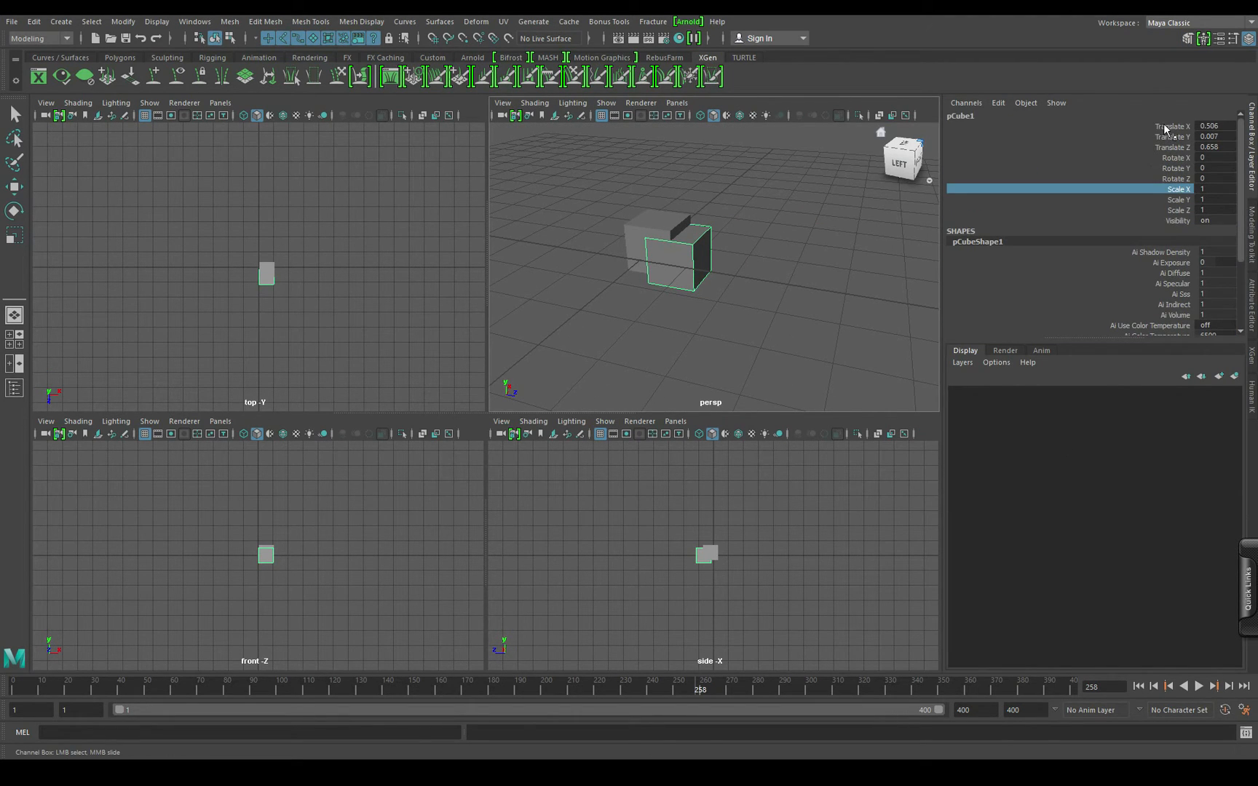
# Step: Highlight pCube1's channel names and value fields from Translate X to Visibility, look through its shape channels, and select Rotate Y
pyautogui.moveTo(1163, 125); pyautogui.dragTo(1163, 219)
pyautogui.scroll(-3, 1177, 175)
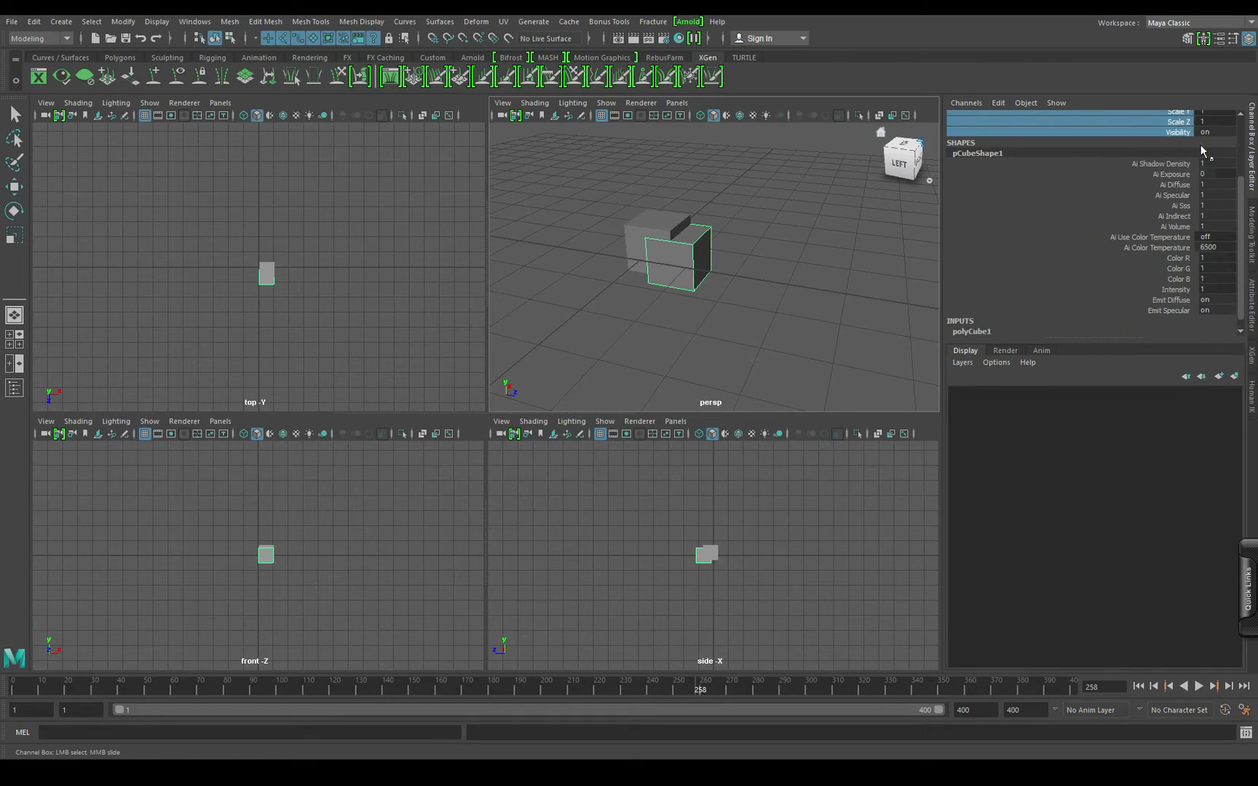
pyautogui.scroll(3, 1153, 207)
pyautogui.scroll(-3, 1148, 195)
pyautogui.scroll(3, 1159, 202)
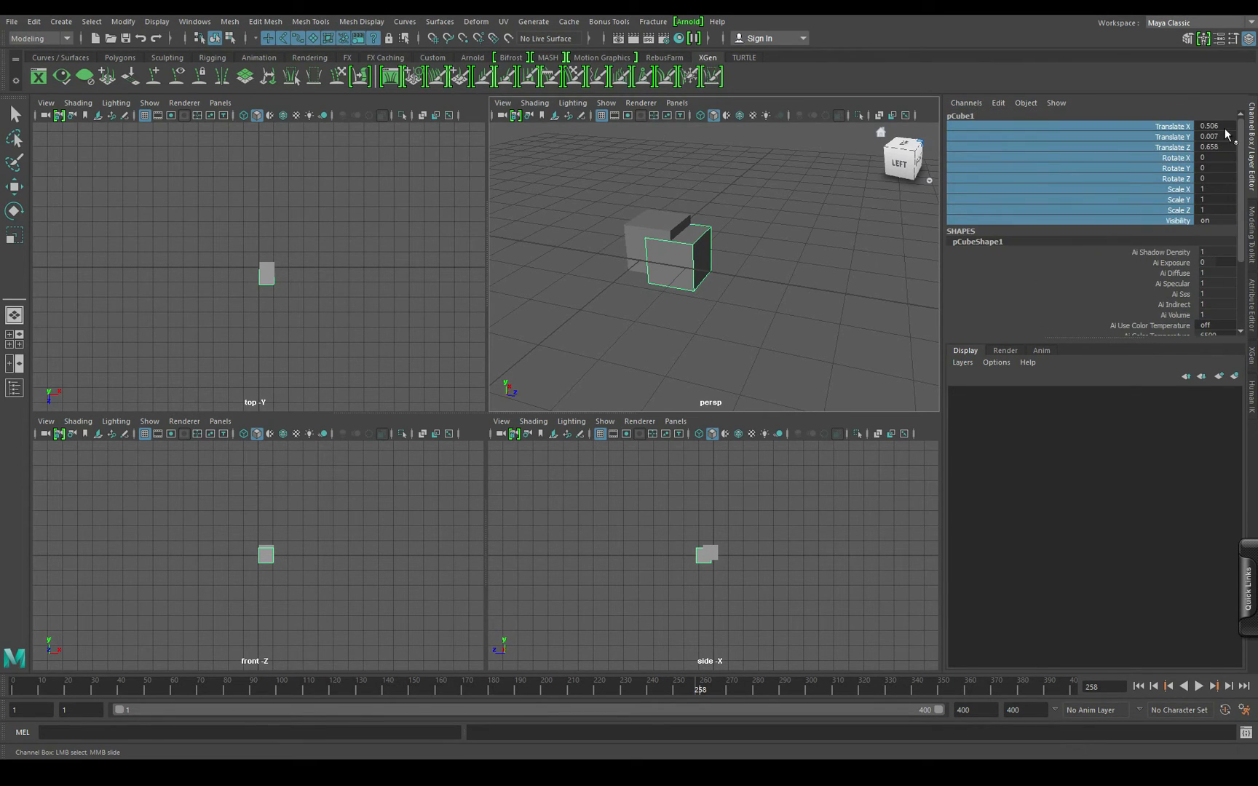
pyautogui.moveTo(1223, 127); pyautogui.dragTo(1212, 147)
pyautogui.doubleClick(1210, 218)
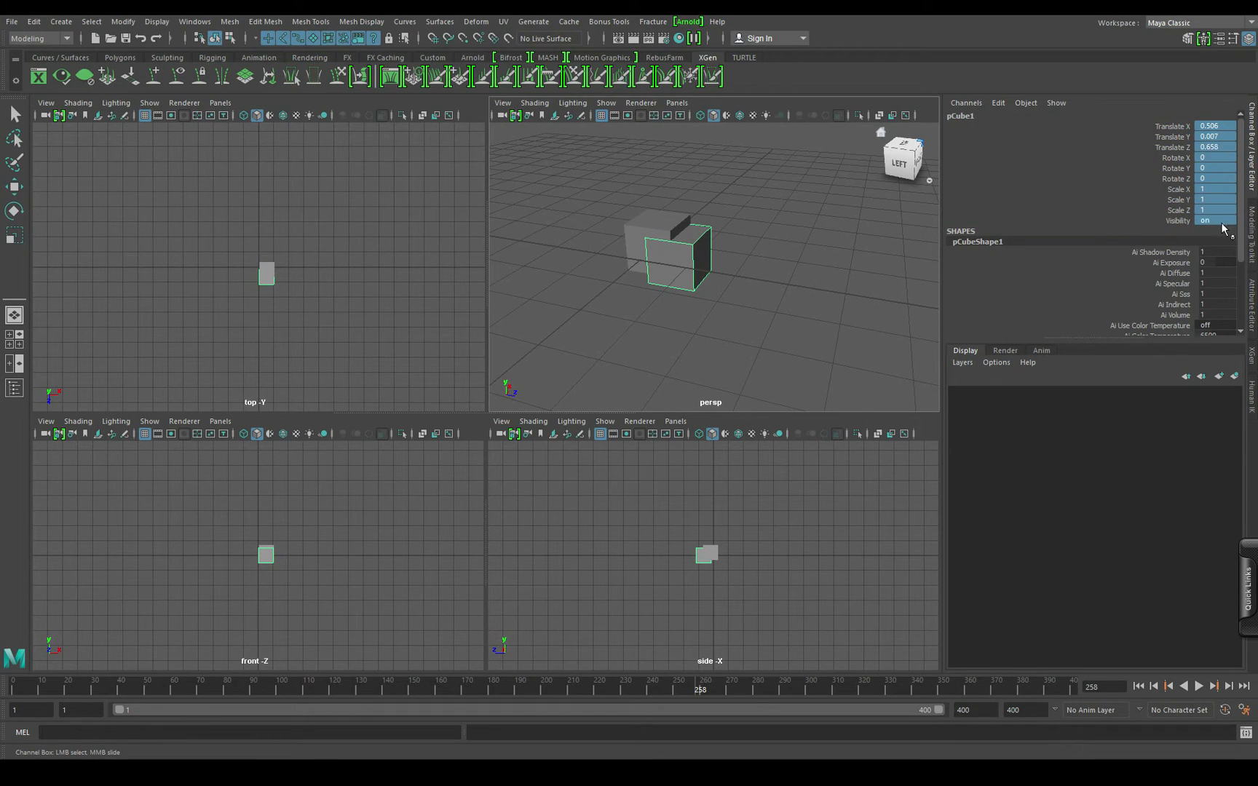
pyautogui.click(1128, 167)
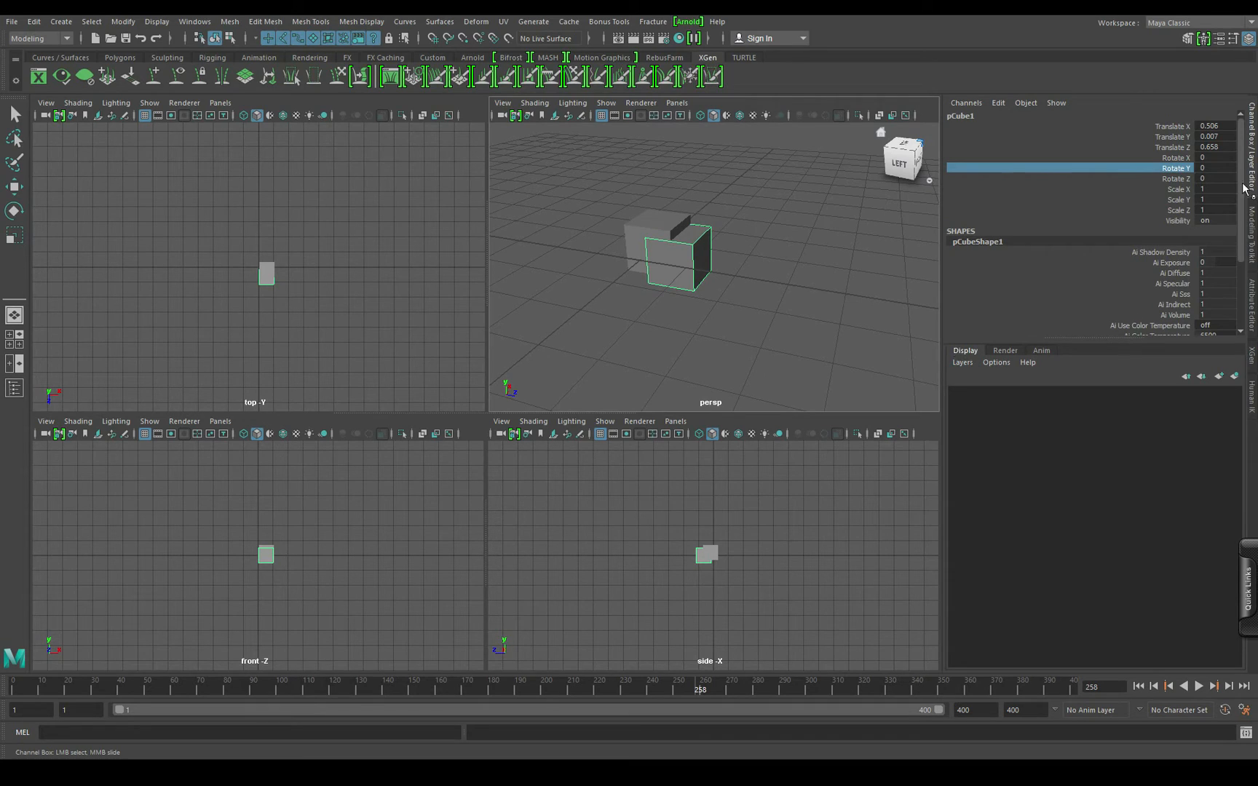
# Step: Look over the Render and Anim layers in the Layer Editor and return to the Display layers
pyautogui.click(1004, 351)
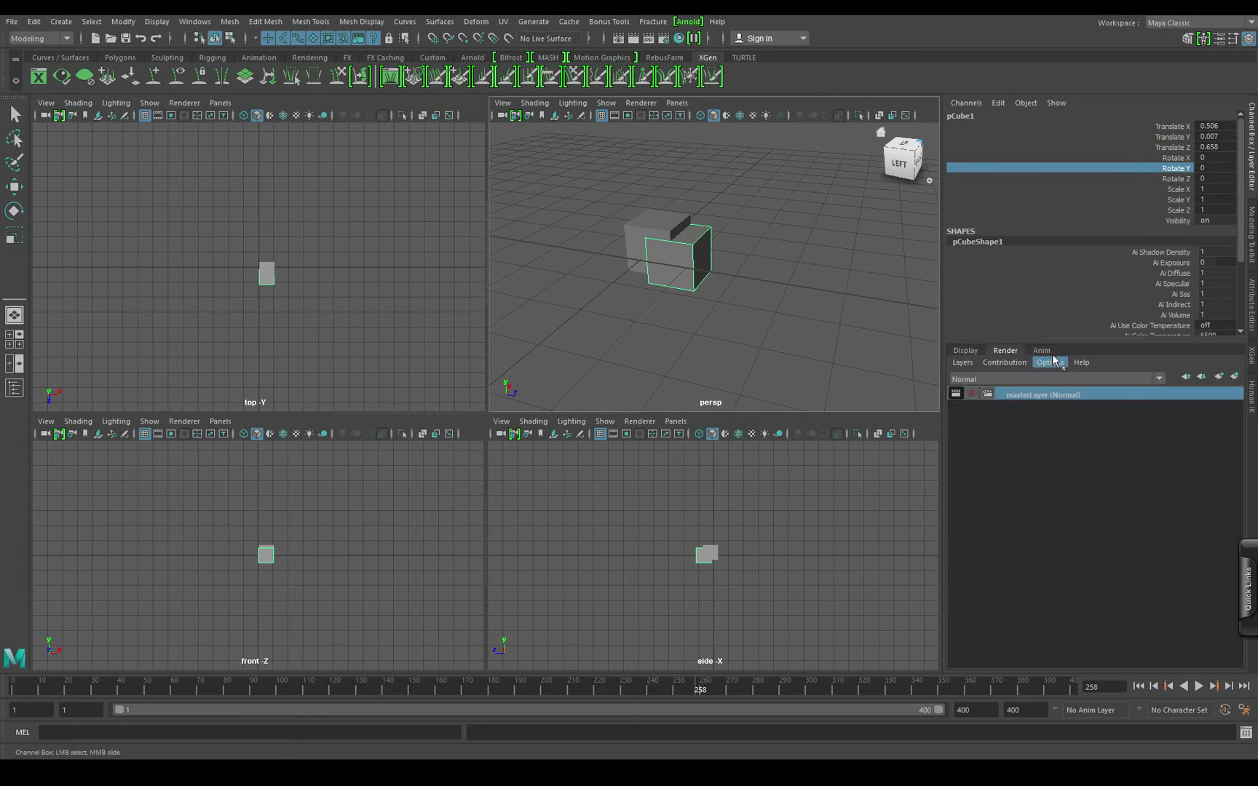
pyautogui.click(1042, 350)
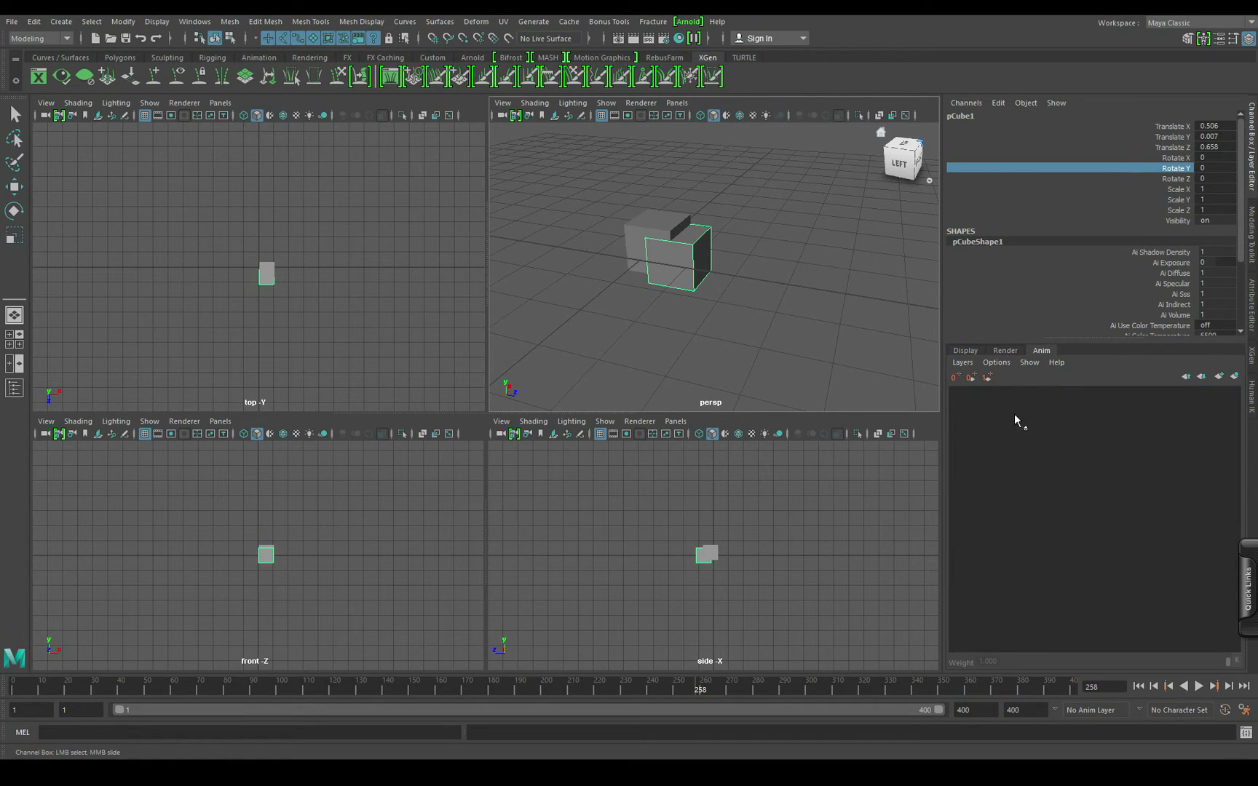
pyautogui.click(962, 351)
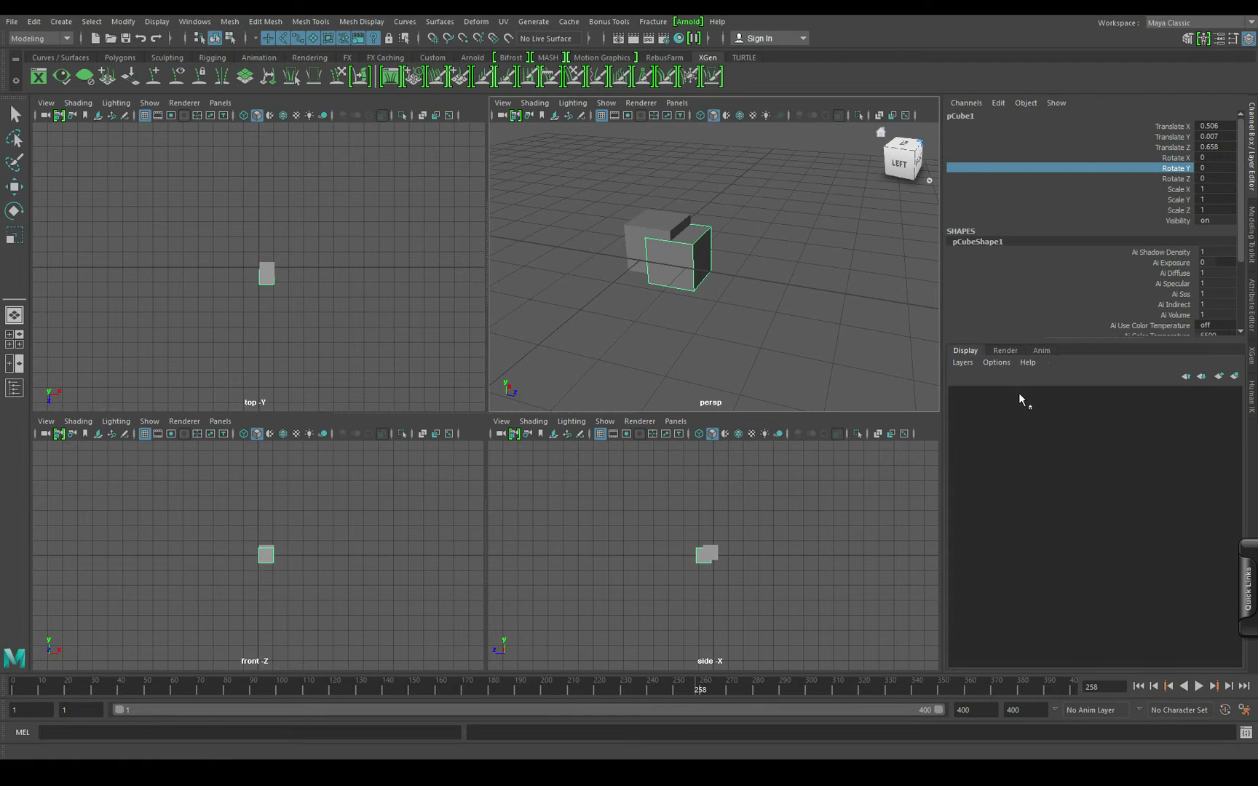
# Step: Duplicate pCube1 twice, placing one copy above it at Translate Y about 0.787 and the other in front at about 0.089, 0.178, 1.286
pyautogui.click(736, 309)
pyautogui.press('r')
pyautogui.click(697, 265)
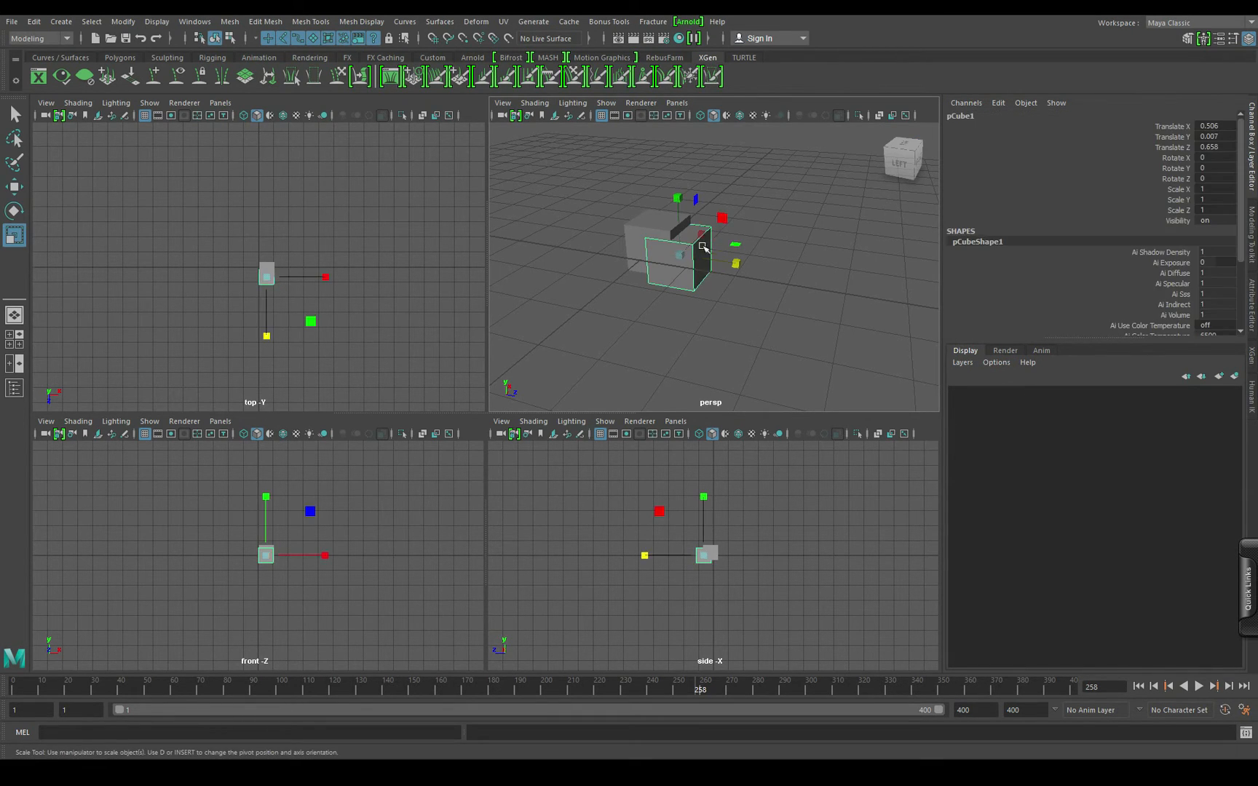
pyautogui.press('w')
pyautogui.hotkey('ctrl', 'd')
pyautogui.moveTo(680, 255); pyautogui.dragTo(685, 259)
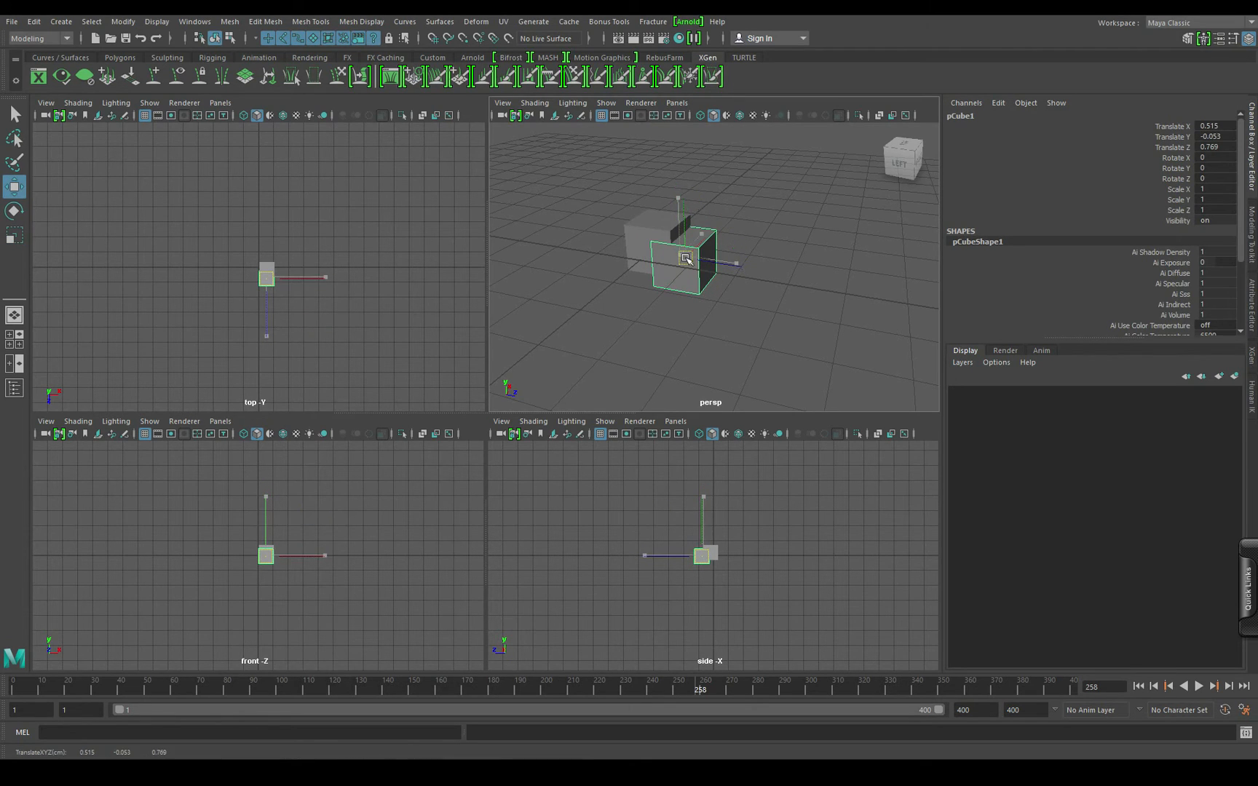
pyautogui.moveTo(685, 184); pyautogui.dragTo(683, 153)
pyautogui.hotkey('ctrl', 'd')
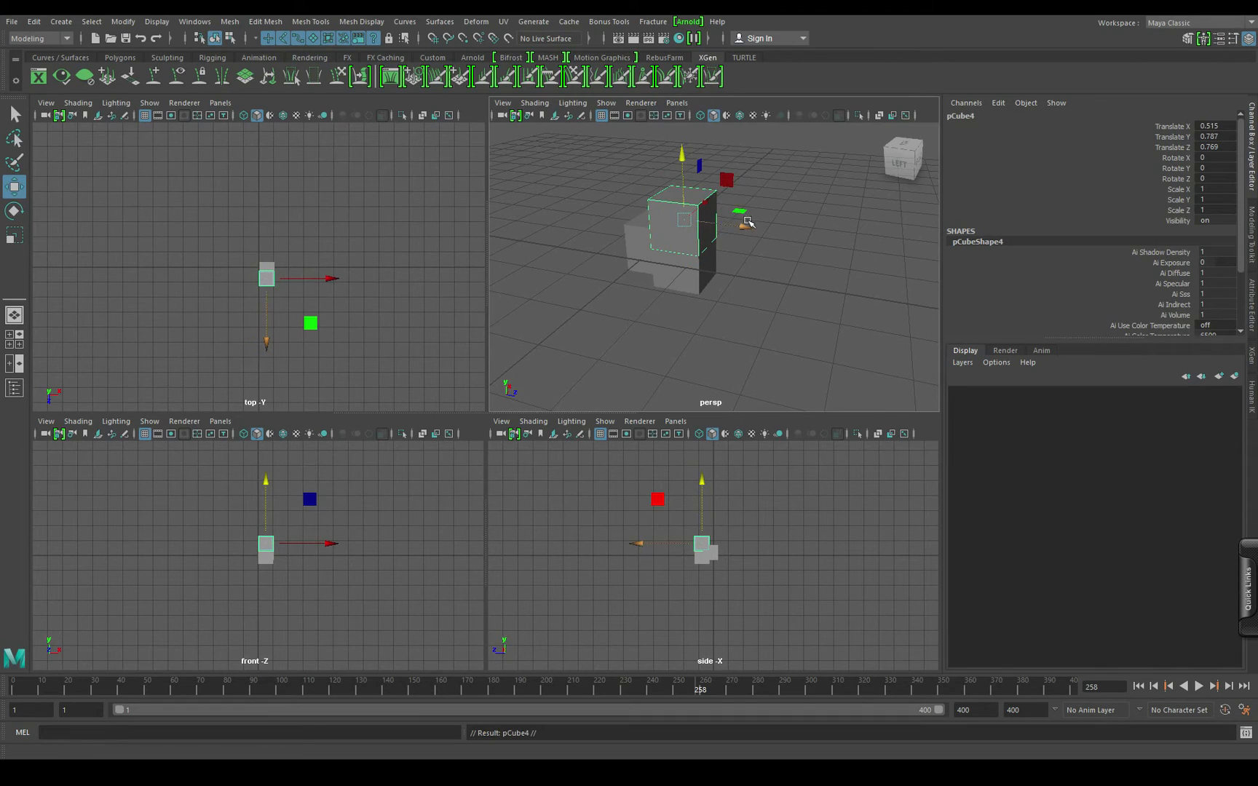
pyautogui.moveTo(745, 225); pyautogui.dragTo(709, 264)
# Step: Select the front, upper and rear cubes together, leaving out pCube1, and create a display layer from the selection
pyautogui.keyDown('shift'); pyautogui.click(713, 273); pyautogui.keyUp('shift')
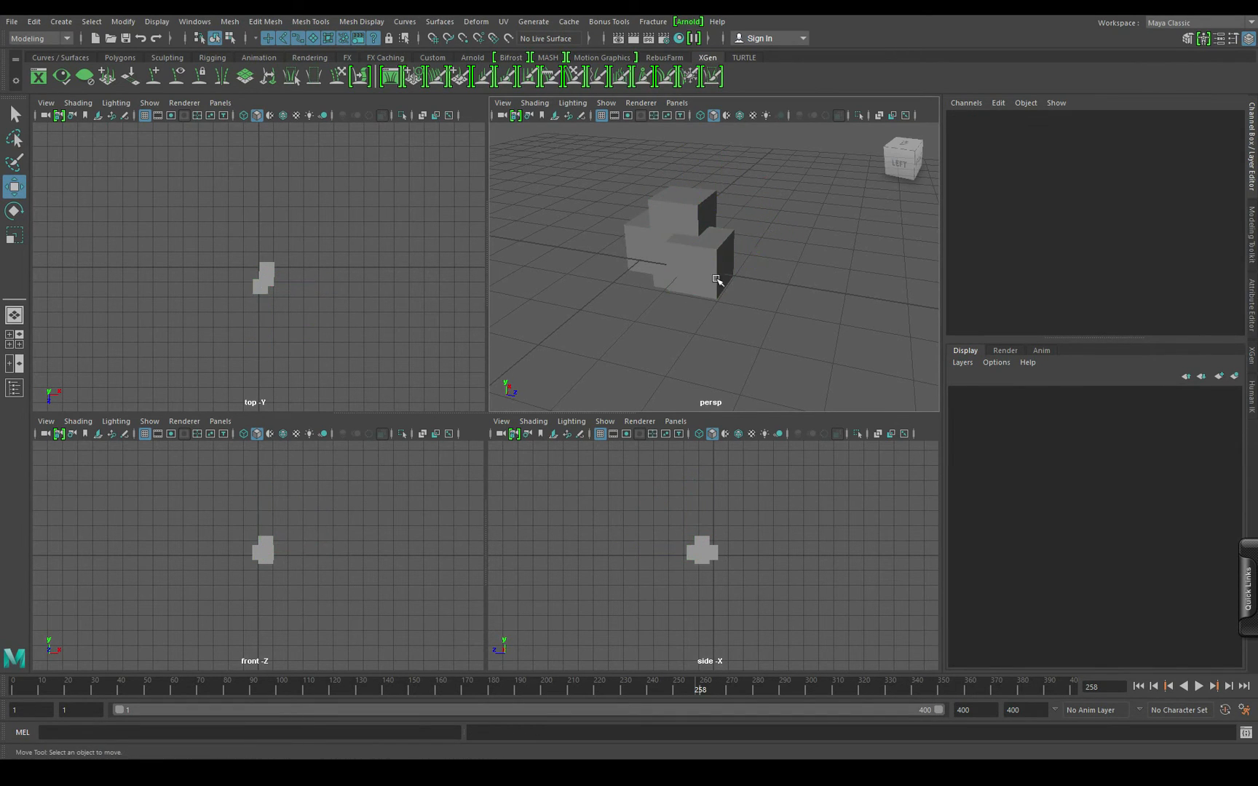
pyautogui.keyDown('shift'); pyautogui.click(712, 273); pyautogui.keyUp('shift')
pyautogui.keyDown('shift'); pyautogui.click(677, 221); pyautogui.keyUp('shift')
pyautogui.keyDown('shift'); pyautogui.click(635, 244); pyautogui.keyUp('shift')
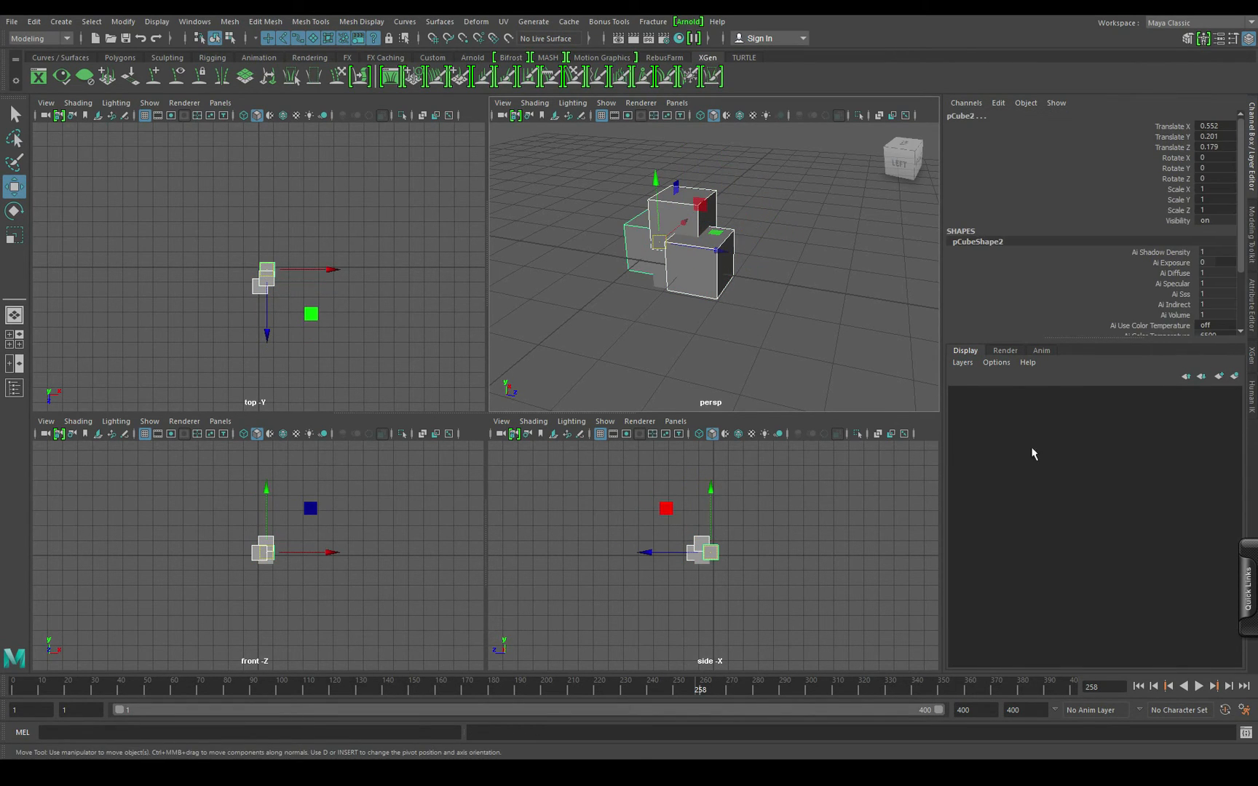
pyautogui.click(1237, 377)
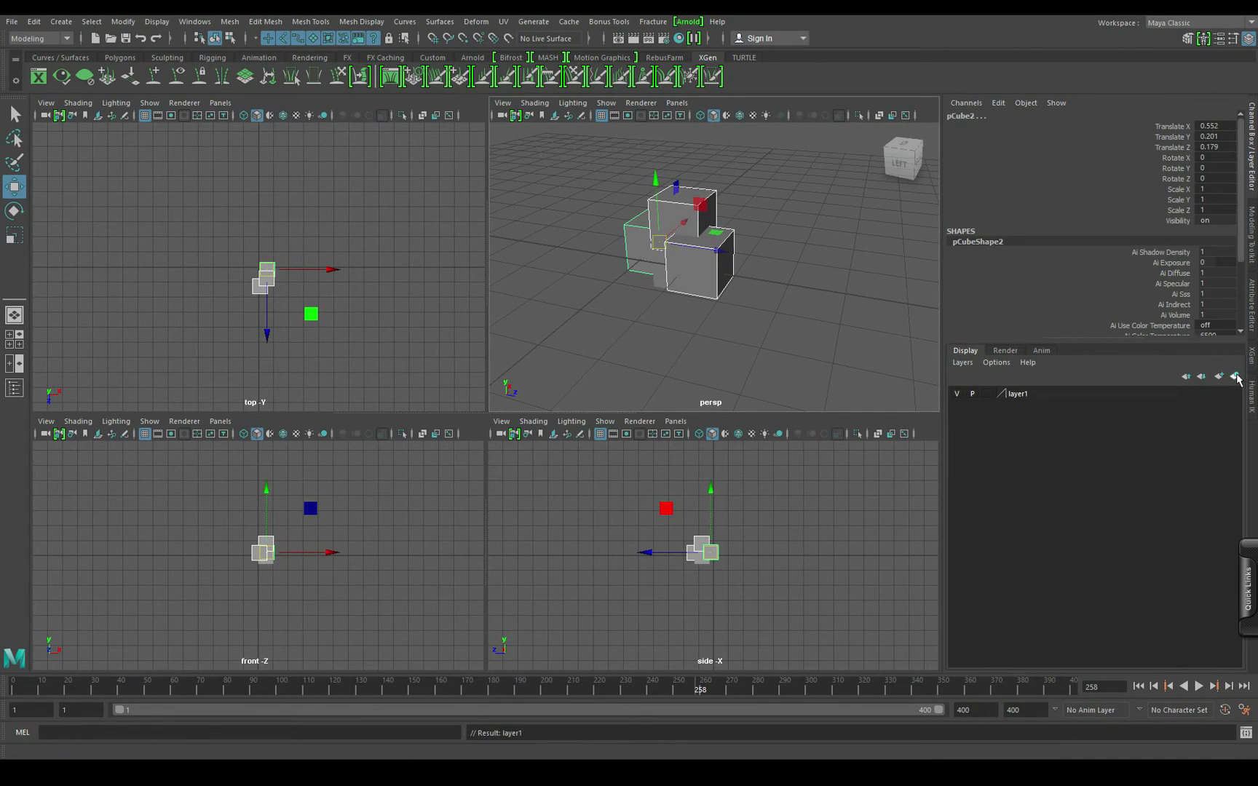
# Step: Hide layer1, select the remaining cube pCube1, and show layer1 again
pyautogui.click(956, 394)
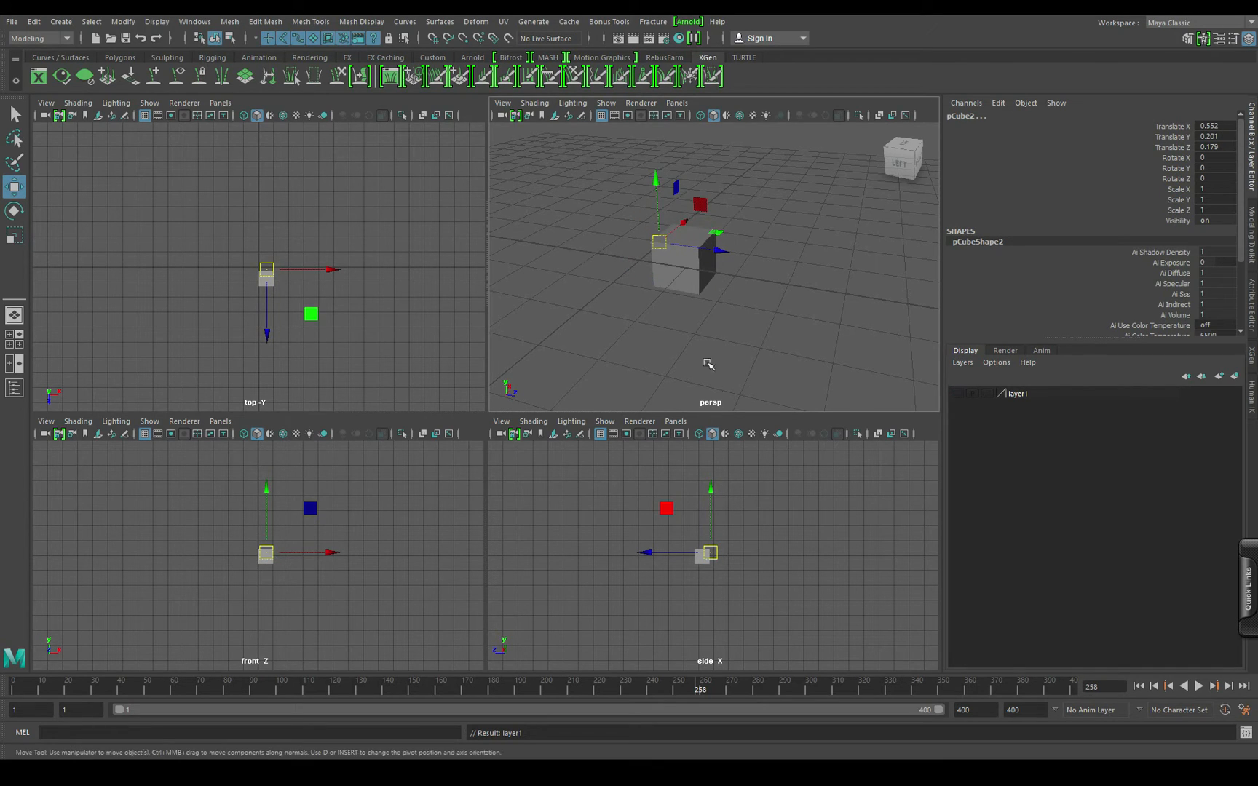
pyautogui.click(690, 264)
pyautogui.click(958, 394)
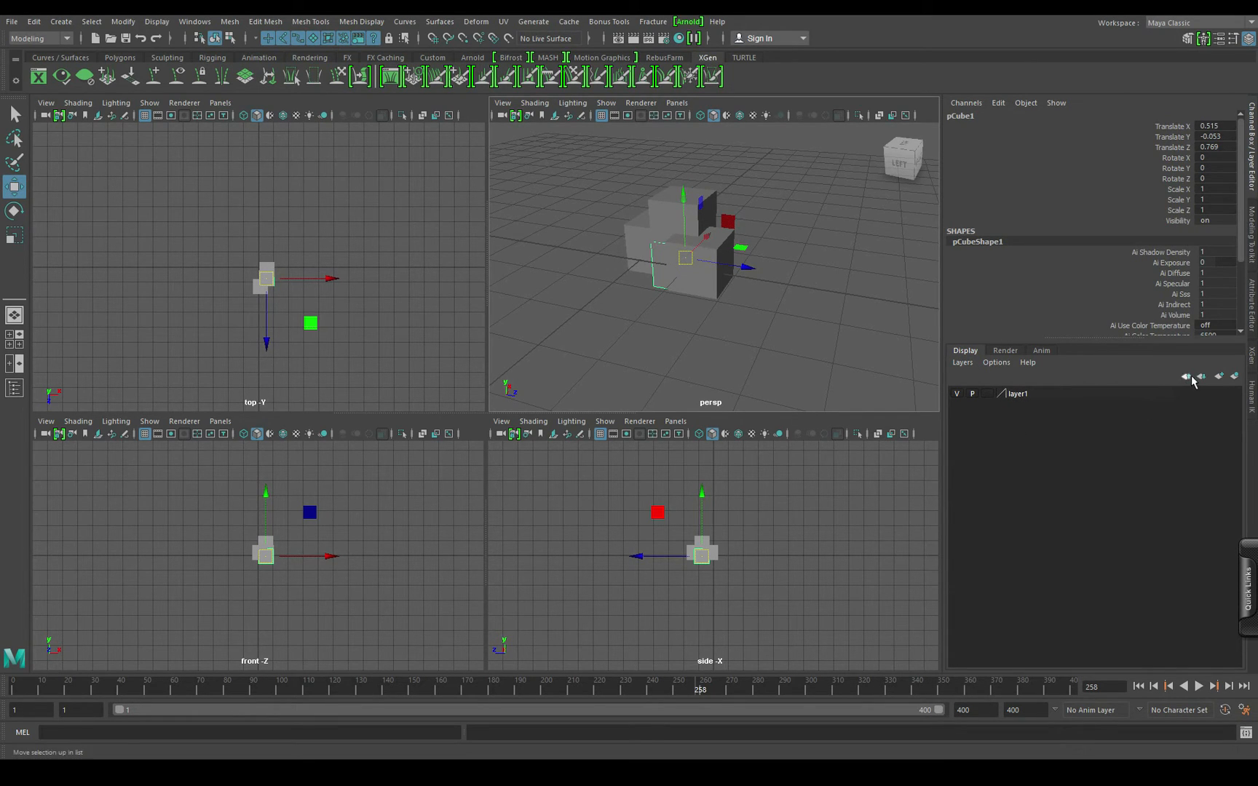
# Step: Create a second display layer from the selected pCube1, and switch visibility so this layer is hidden and layer1 is shown
pyautogui.click(956, 393)
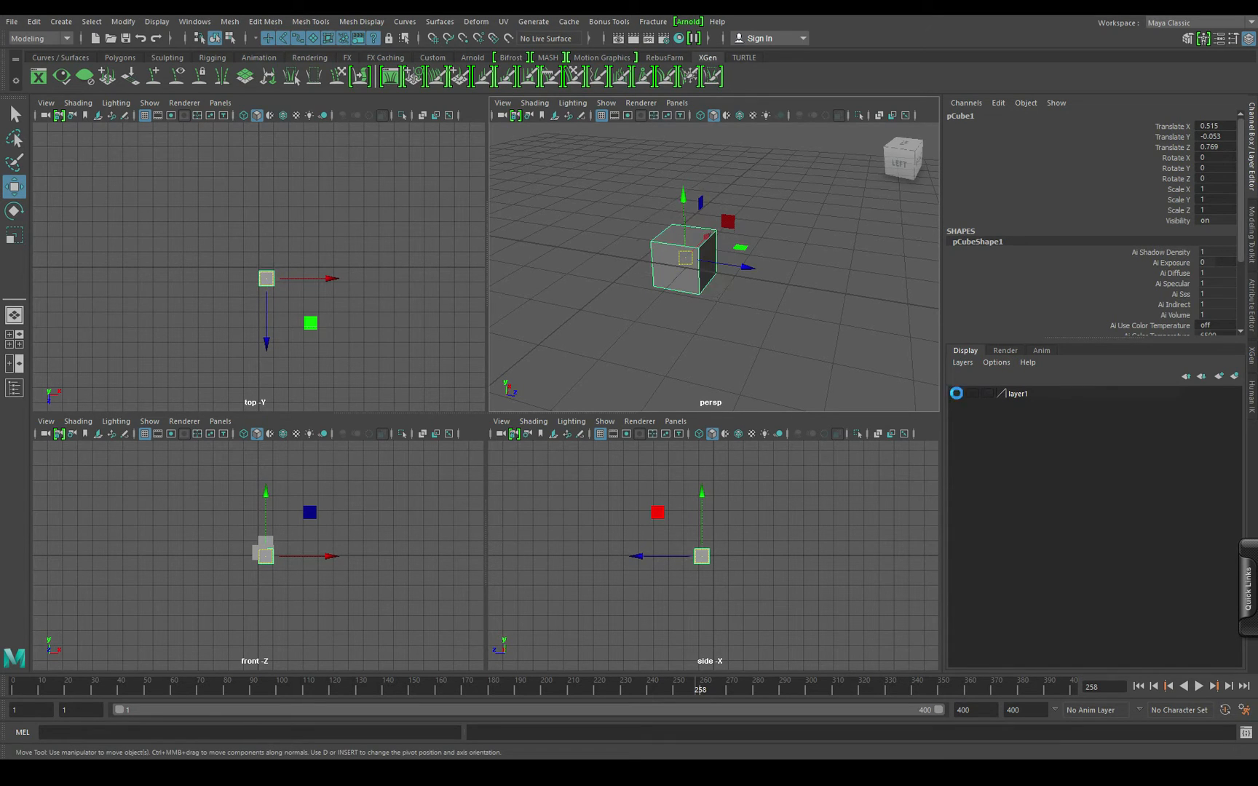
pyautogui.click(1235, 376)
pyautogui.click(956, 393)
pyautogui.click(957, 407)
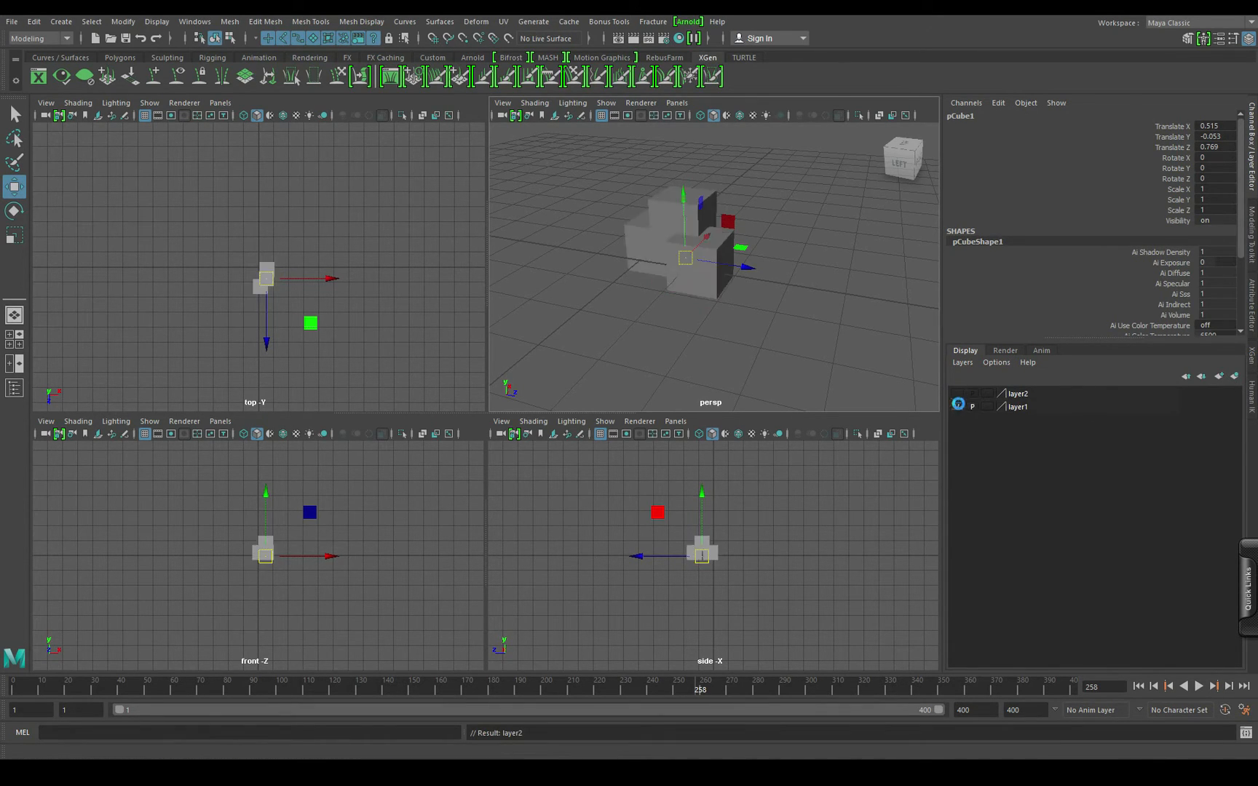
# Step: Rename layer2 as "cube" and layer1 as "cubes"
pyautogui.doubleClick(1024, 394)
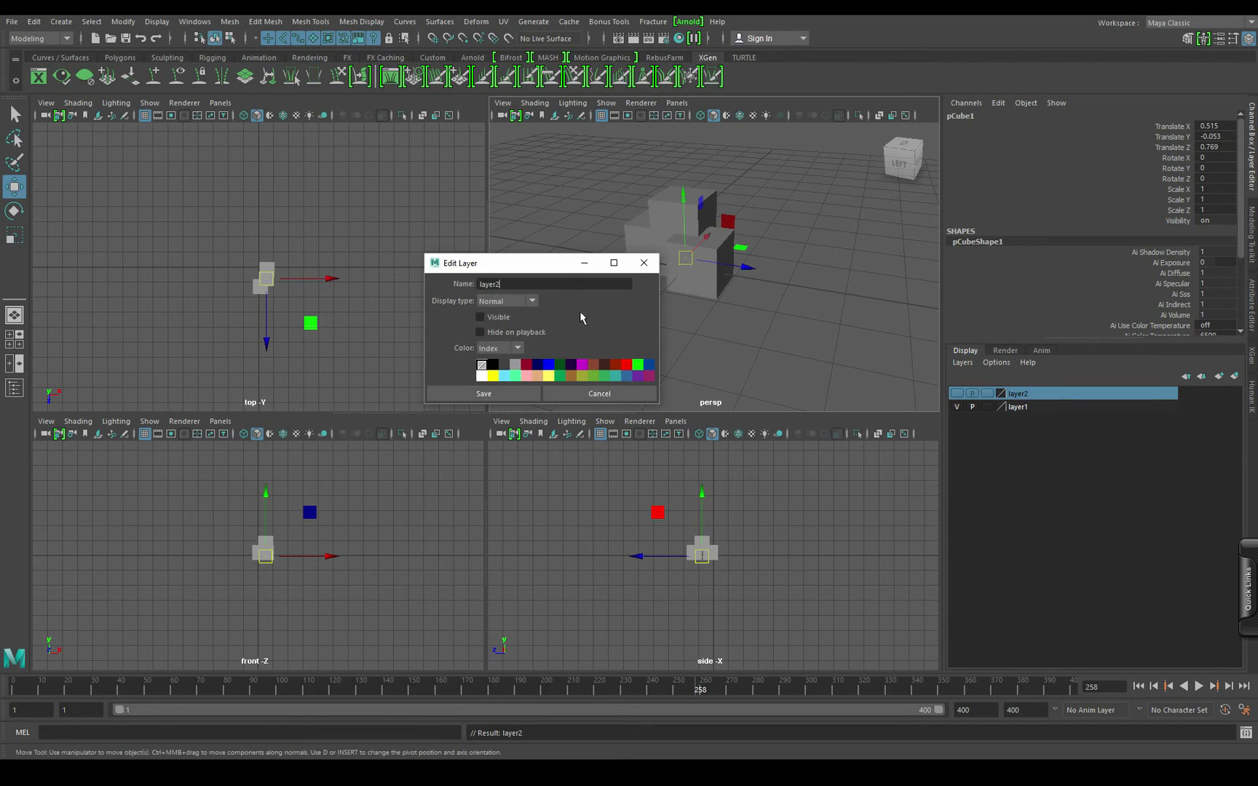
pyautogui.doubleClick(509, 285)
pyautogui.write('cube')
pyautogui.click(531, 394)
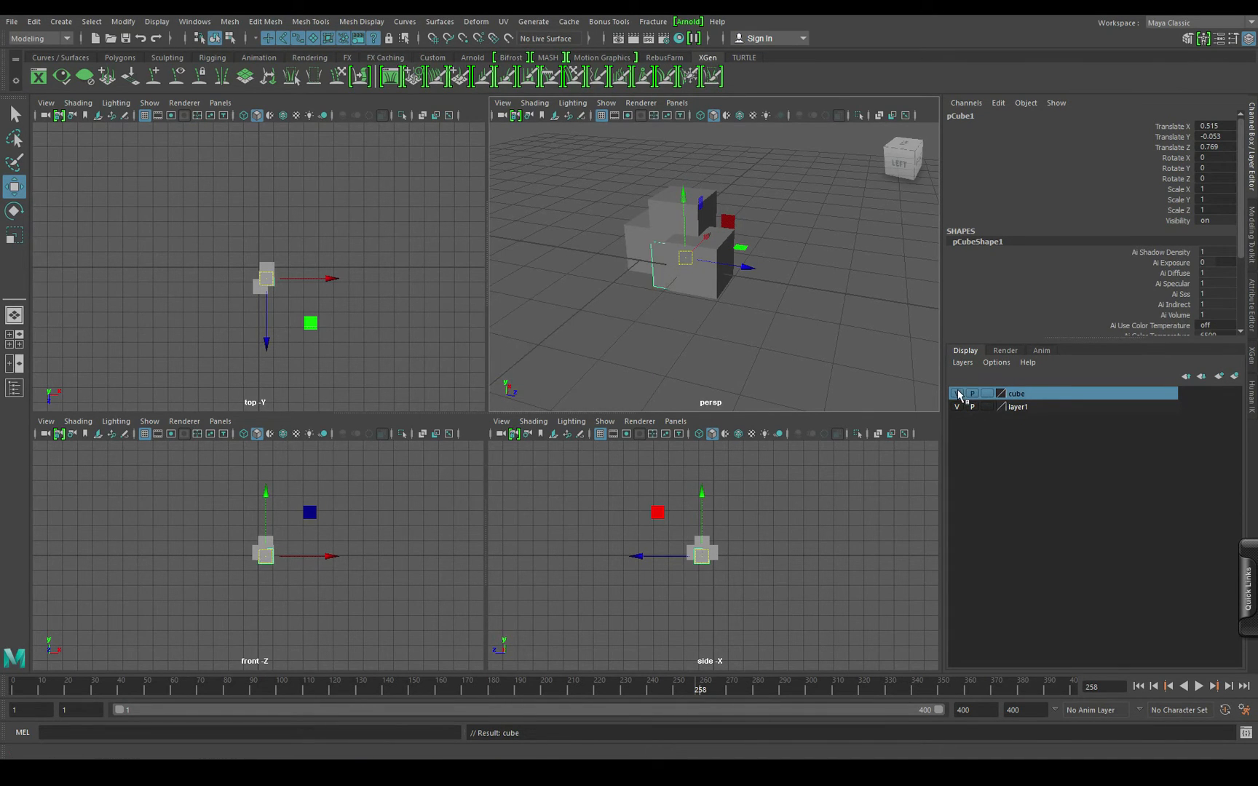
pyautogui.doubleClick(1025, 409)
pyautogui.write('cubes')
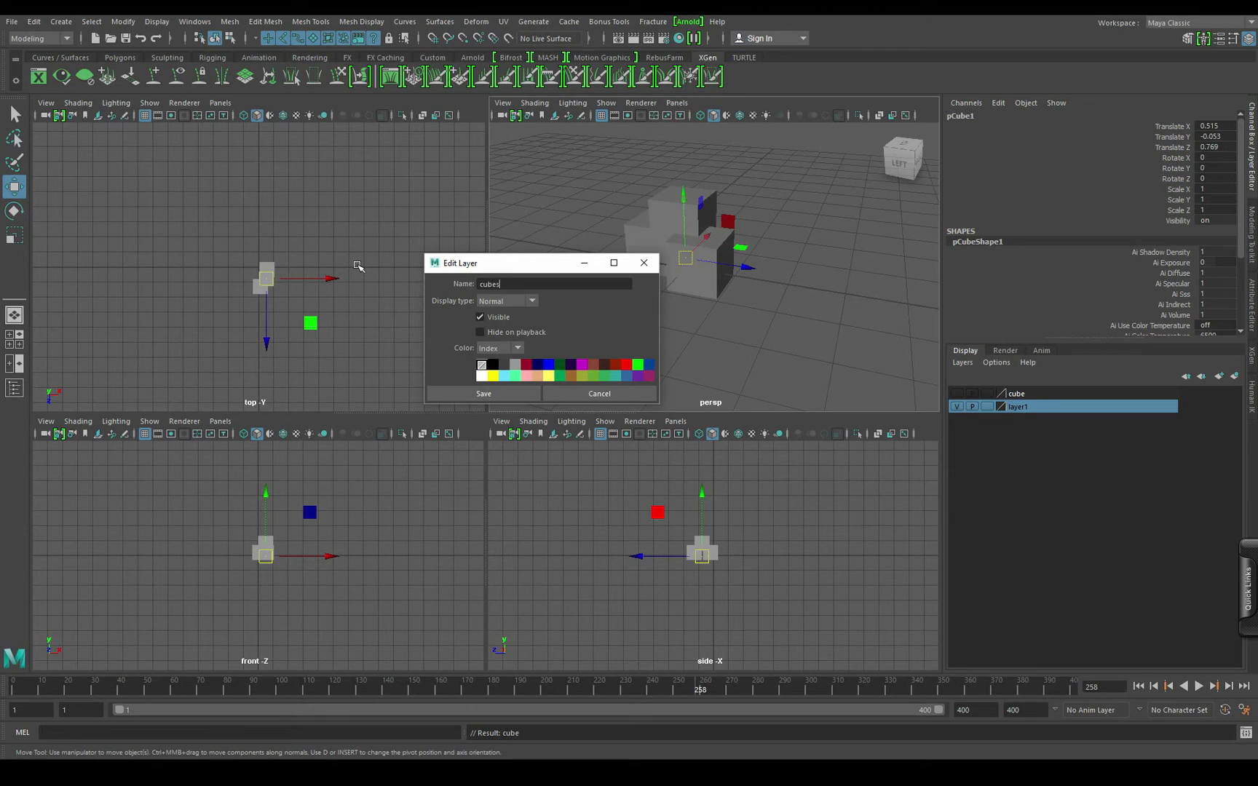
pyautogui.click(498, 393)
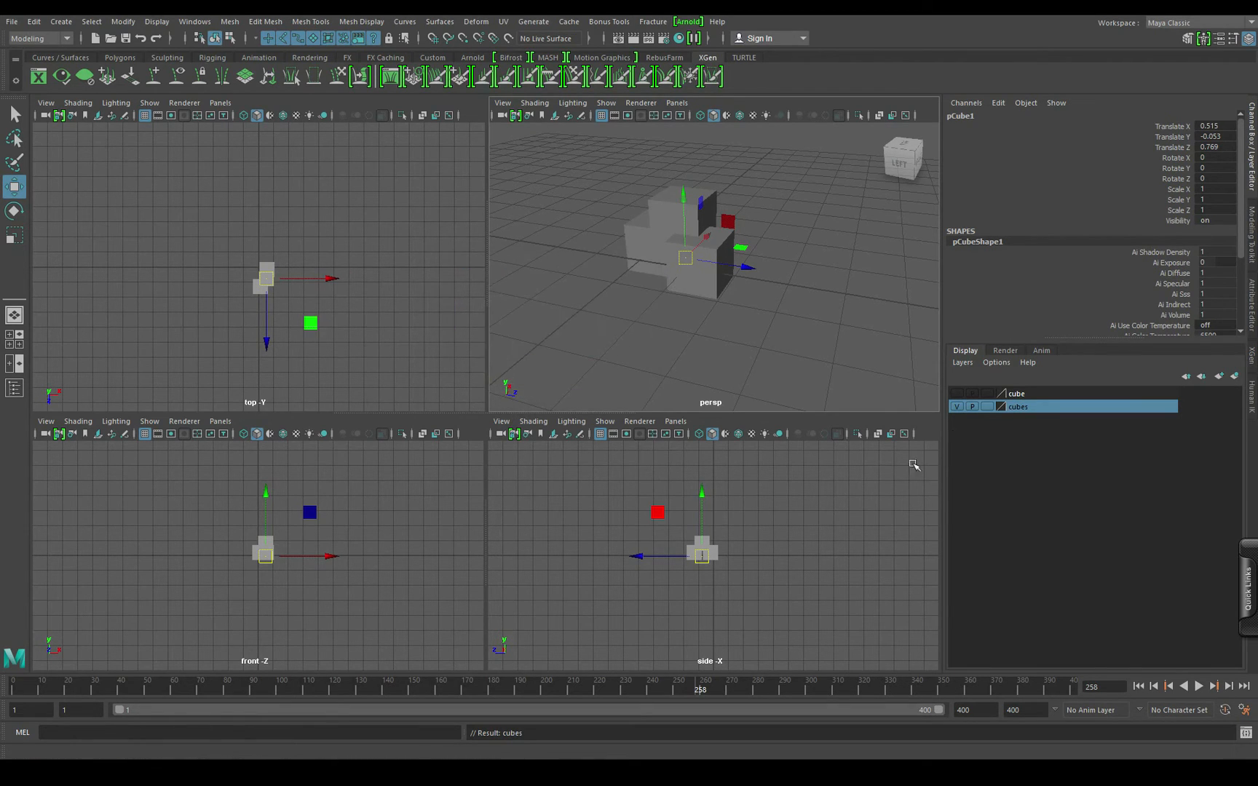
# Step: Try a green color for the cubes layer in its Edit Layer settings, and close them without saving
pyautogui.doubleClick(1021, 407)
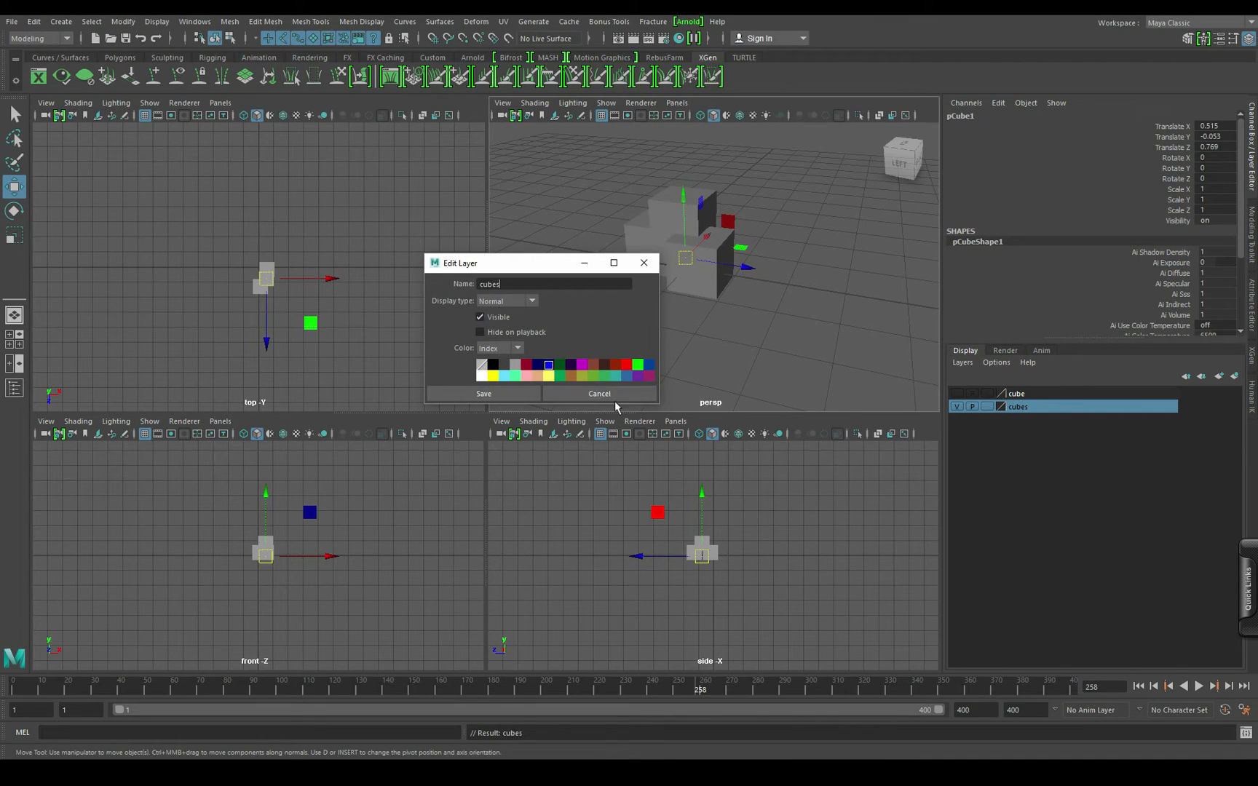
pyautogui.click(560, 375)
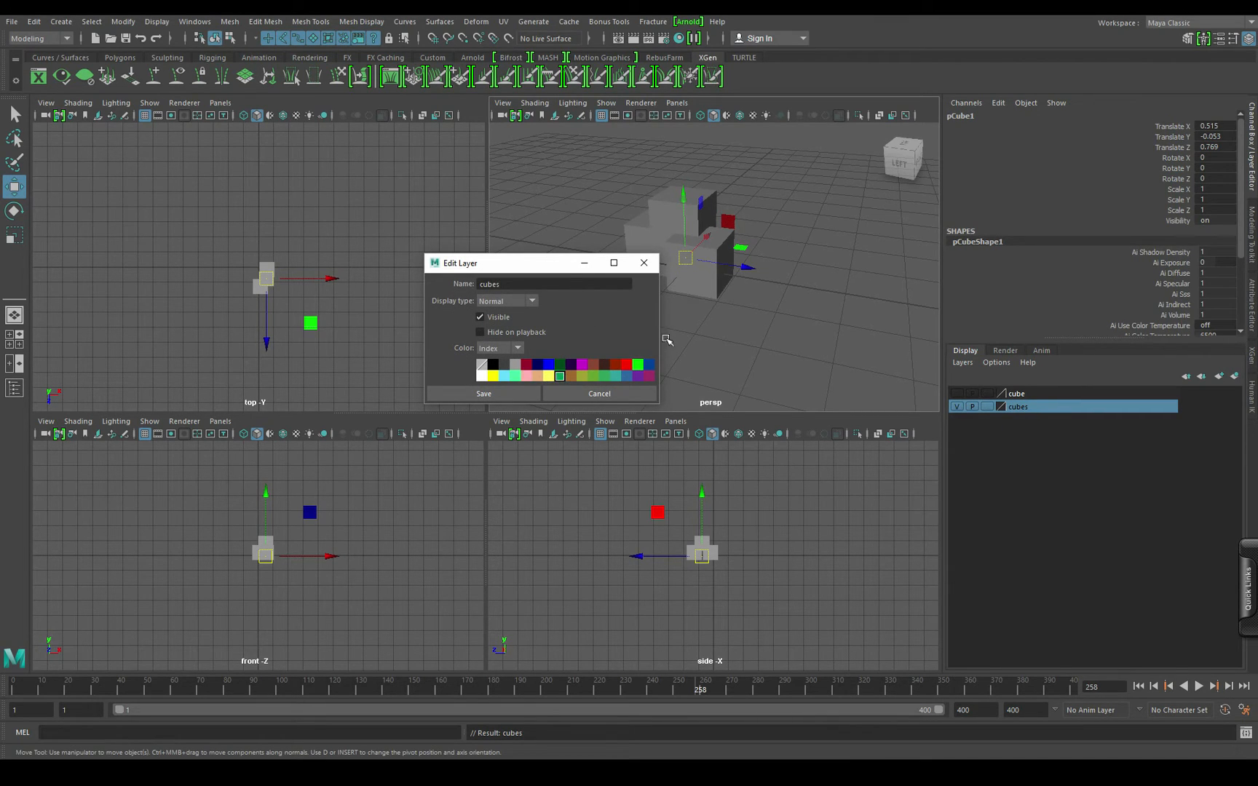
pyautogui.click(645, 263)
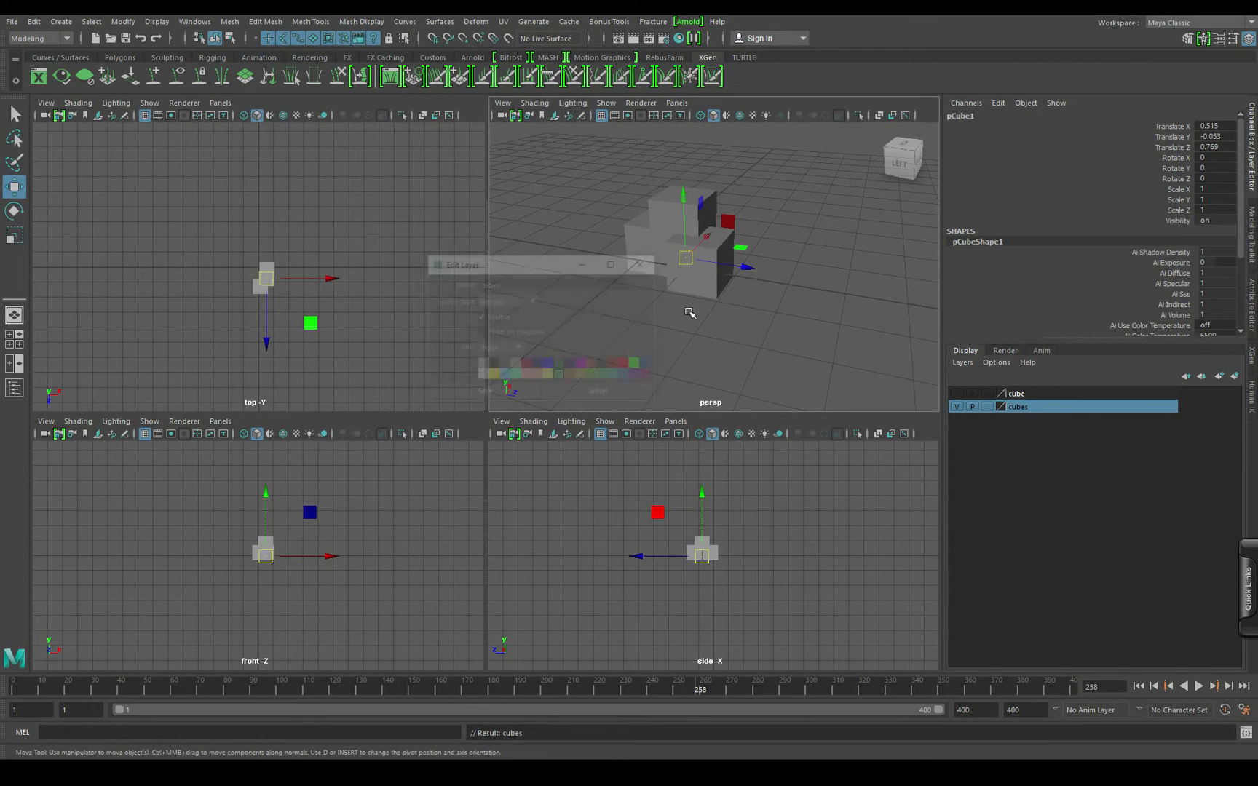
# Step: Toggle the visibility of the cubes and cube layers separately, and leave both layers shown
pyautogui.click(957, 406)
pyautogui.click(956, 393)
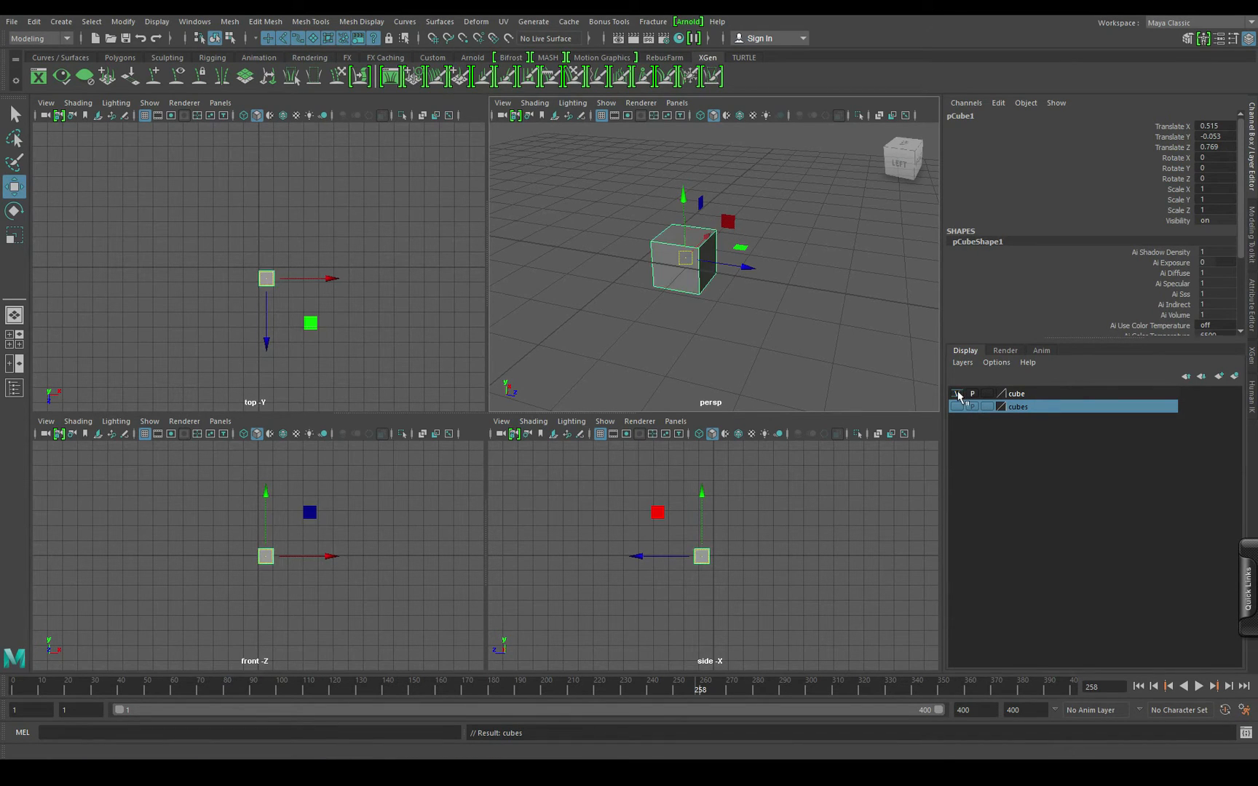
pyautogui.click(956, 393)
pyautogui.click(958, 394)
pyautogui.click(957, 407)
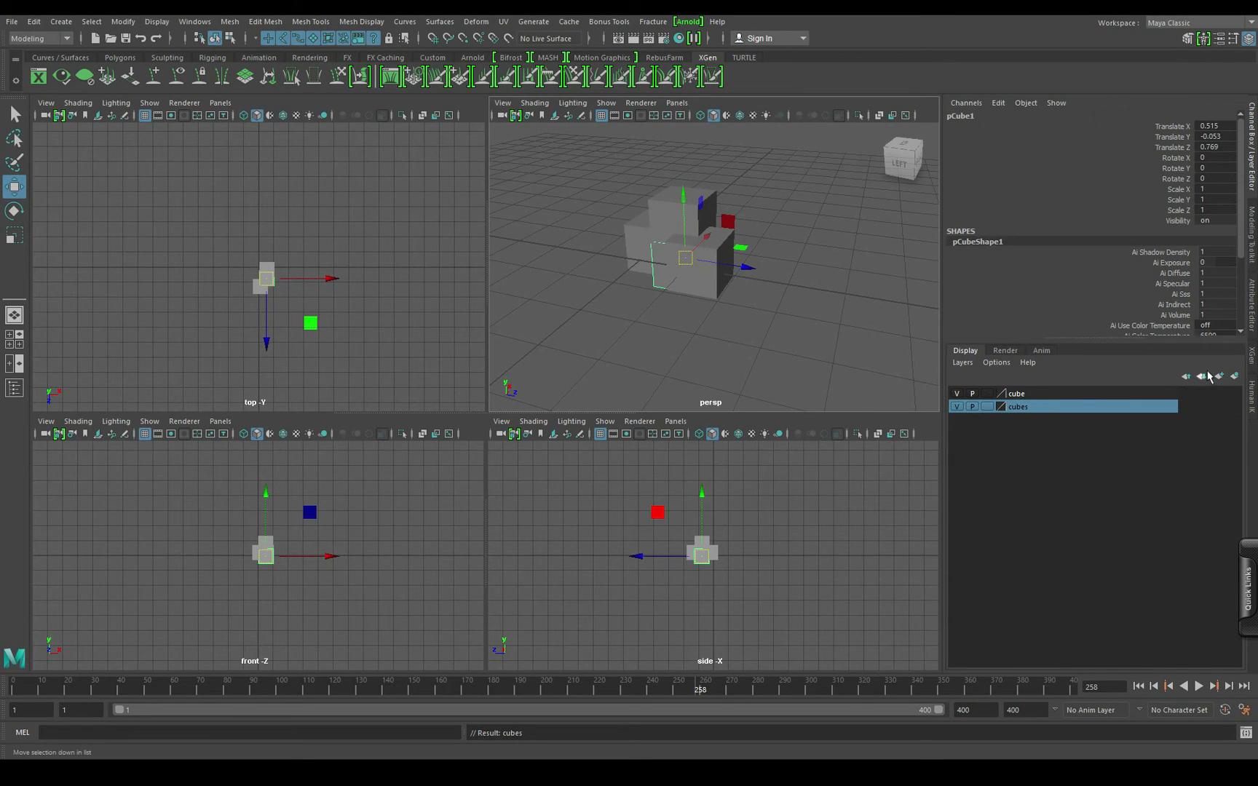
# Step: Try reordering the layers by moving cubes up in the list, and shift the cube layer up, down and back to the top
pyautogui.click(1185, 376)
pyautogui.click(1018, 410)
pyautogui.click(1186, 376)
pyautogui.click(1203, 378)
pyautogui.click(1186, 377)
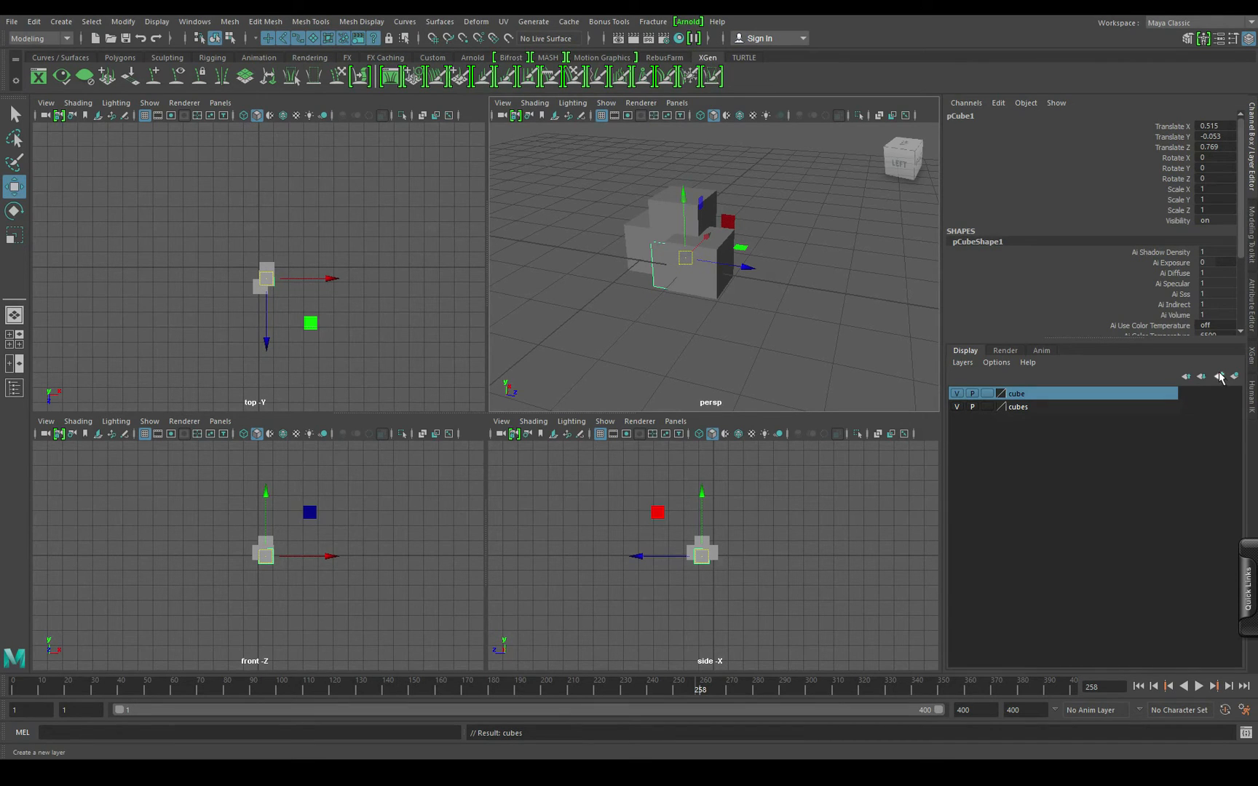
# Step: Create a new empty display layer and delete it
pyautogui.click(1220, 377)
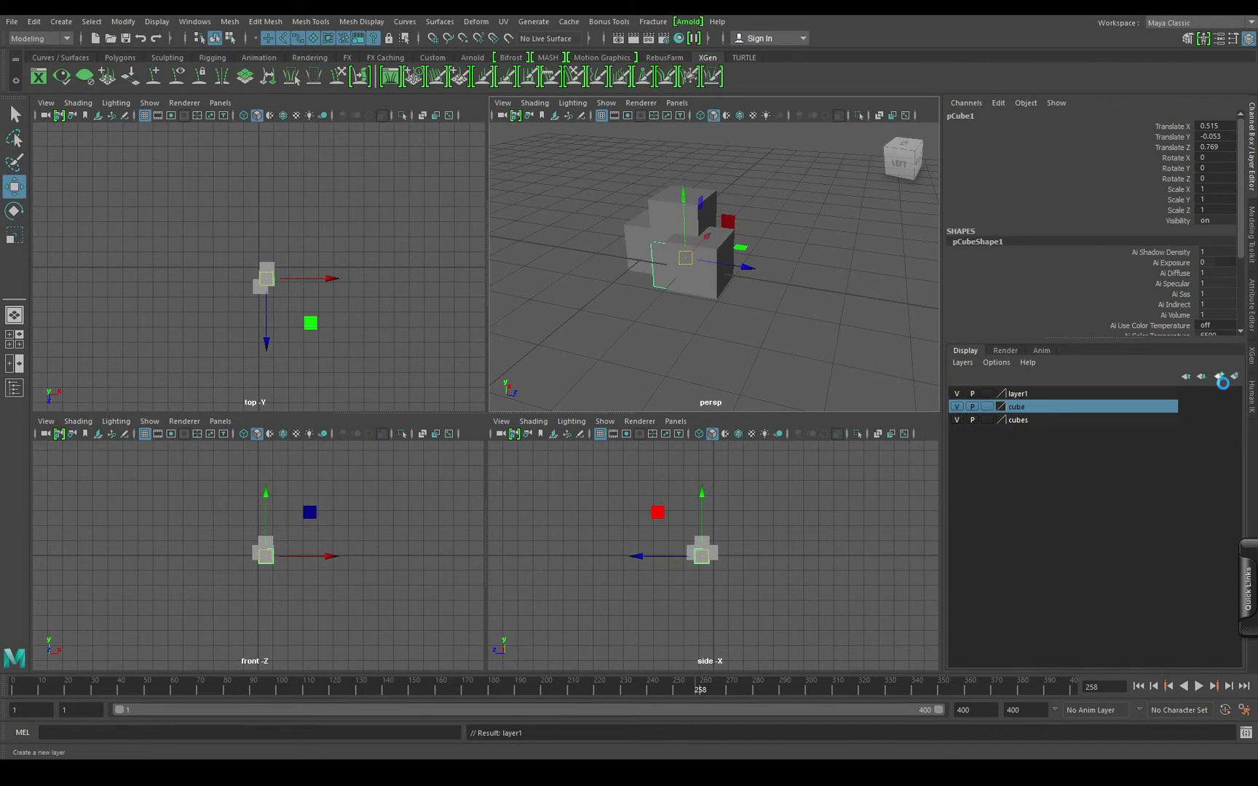
pyautogui.click(1019, 397)
pyautogui.rightClick(1024, 400)
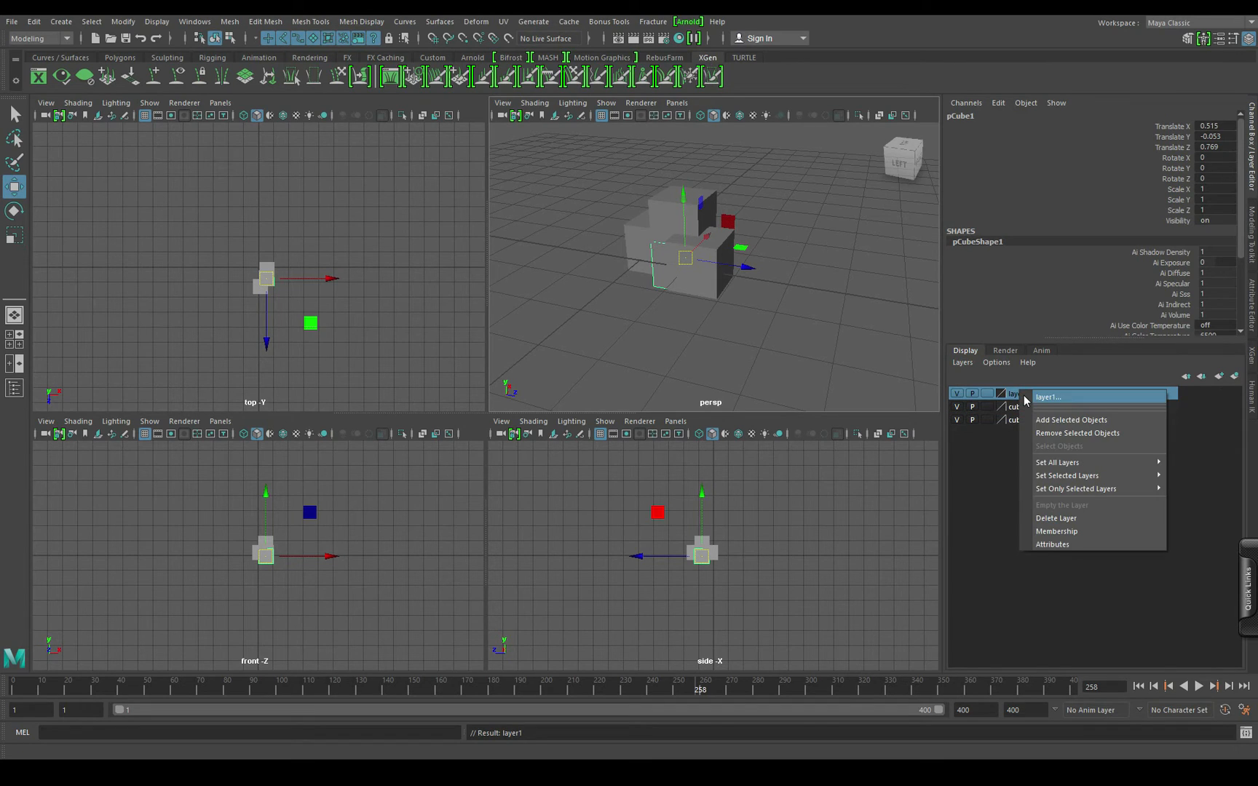
pyautogui.click(1064, 518)
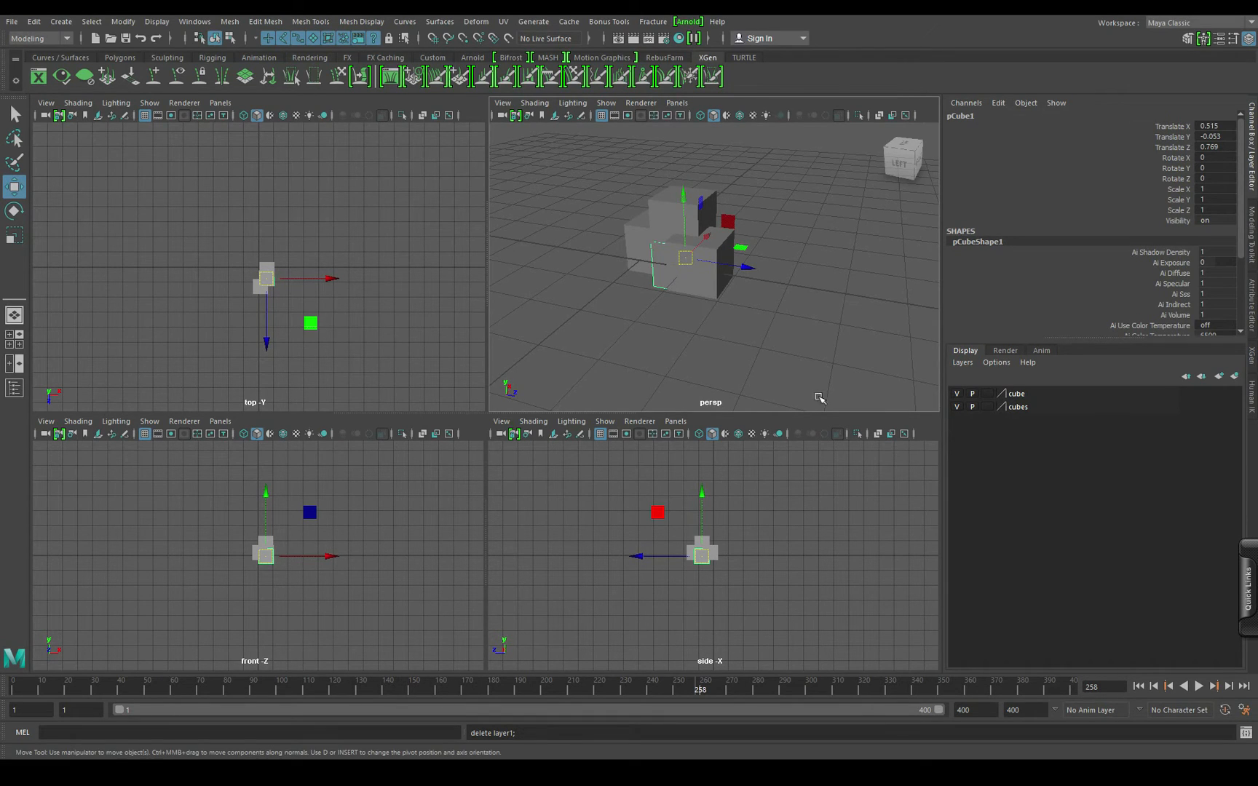
# Step: Create a new empty display layer and add the front cube pCube4 to it
pyautogui.click(661, 220)
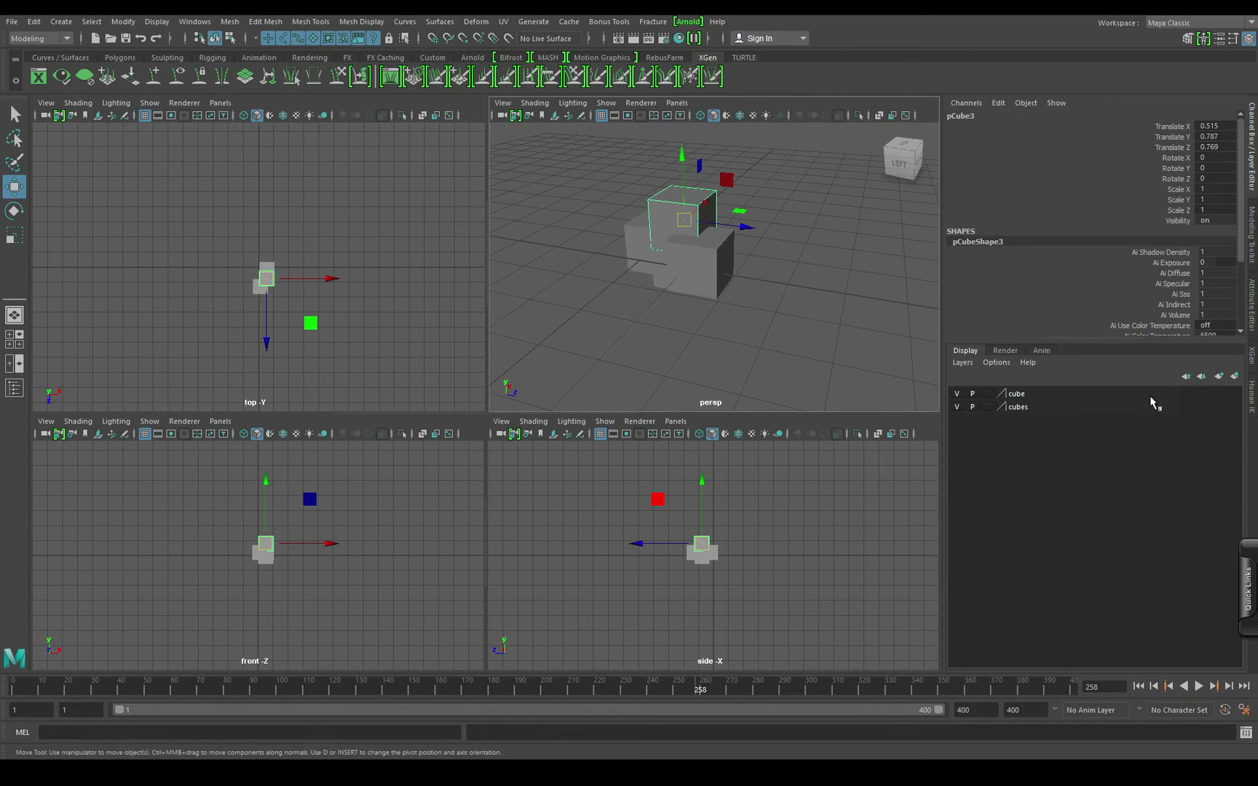
pyautogui.click(1220, 377)
pyautogui.click(696, 281)
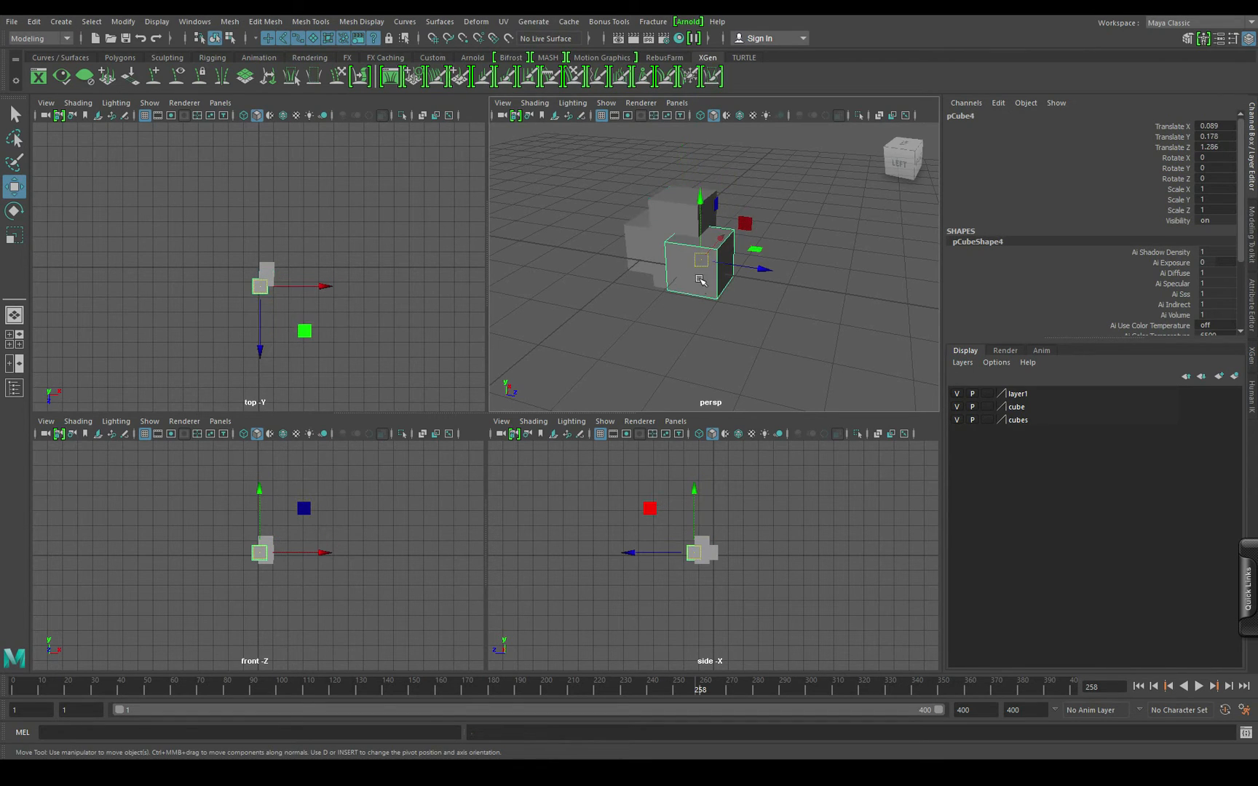
pyautogui.rightClick(1020, 396)
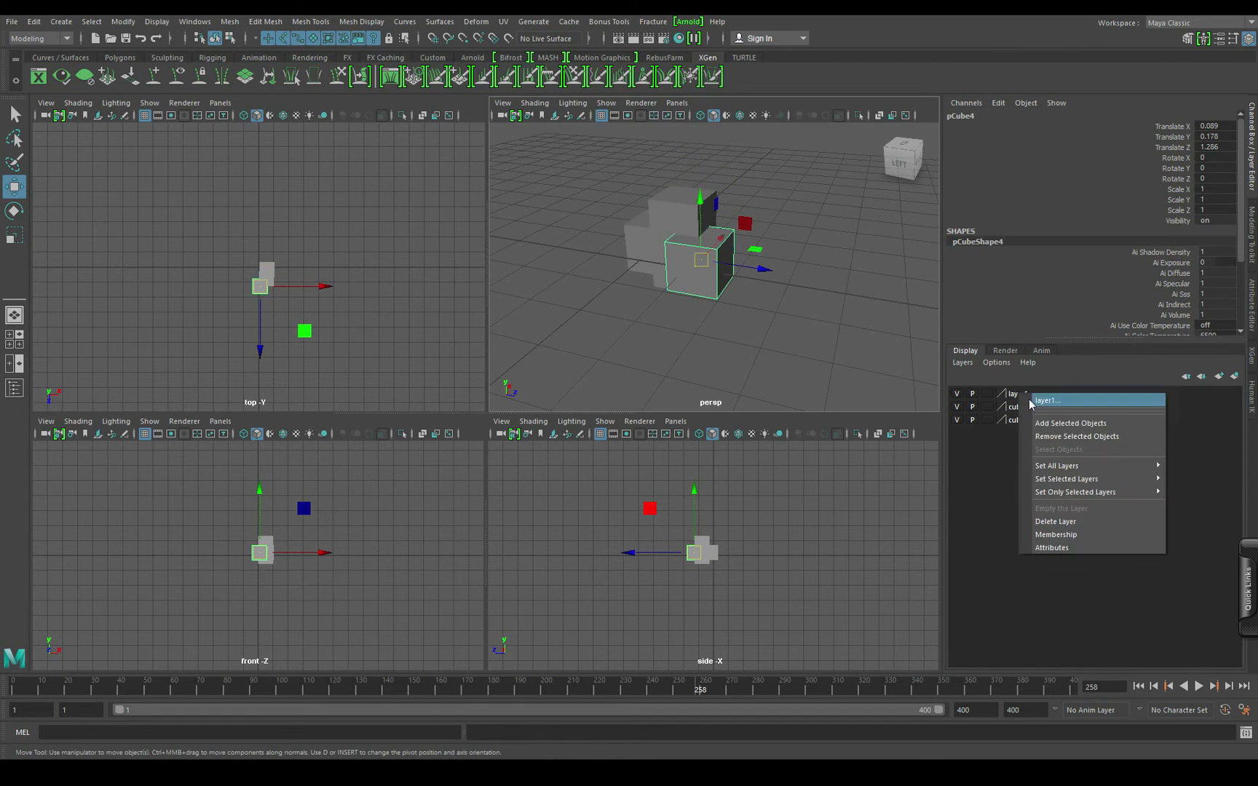
pyautogui.click(1089, 427)
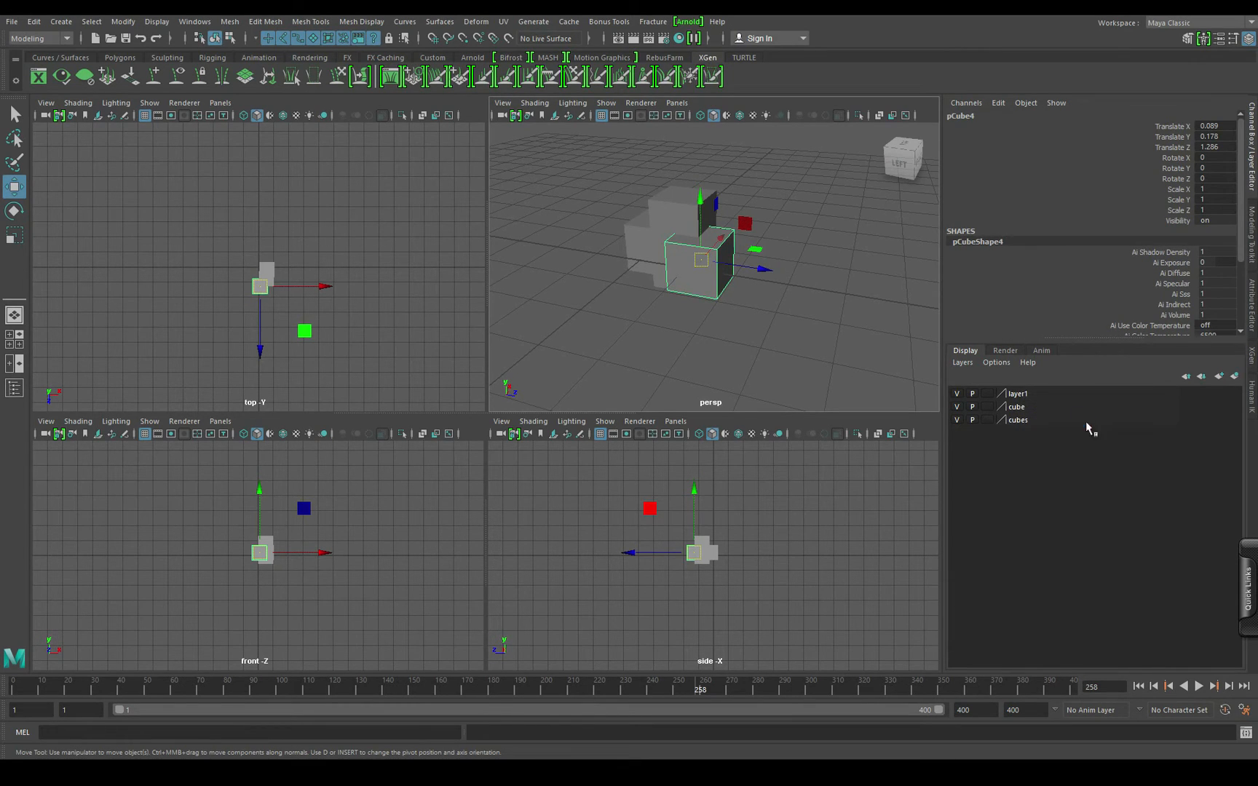
# Step: Hide layer1, and toggle the cube layer's visibility off and on again
pyautogui.click(957, 394)
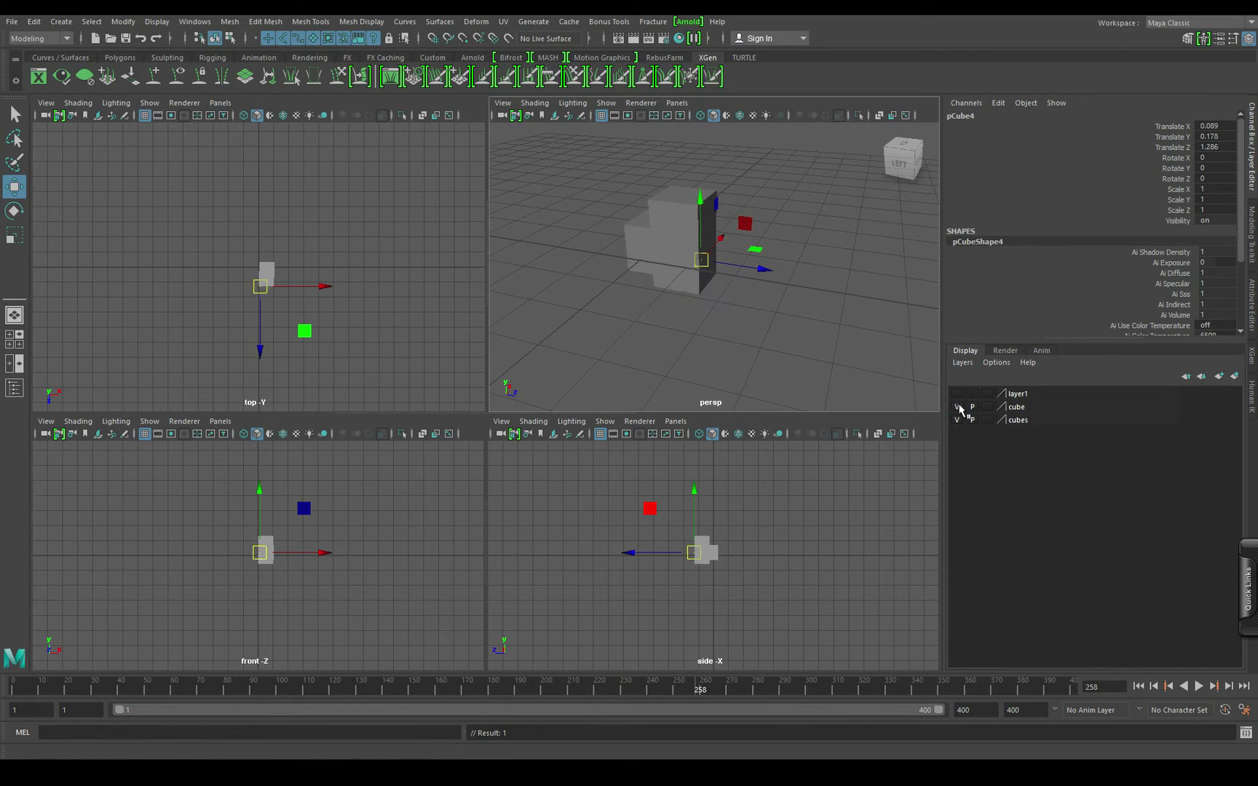
pyautogui.click(956, 406)
pyautogui.click(958, 406)
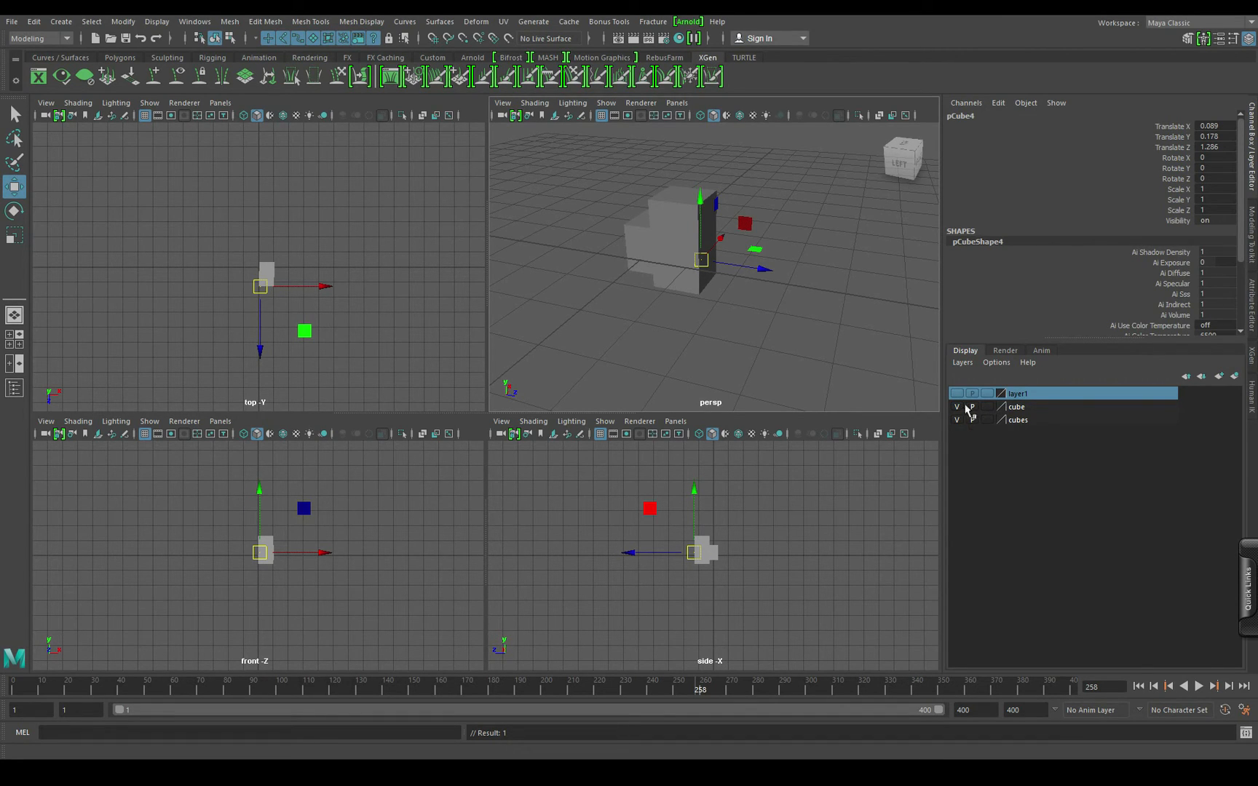
# Step: Show the Layer Editor's Render layers with masterLayer, and bring up the Anim layers
pyautogui.click(1012, 352)
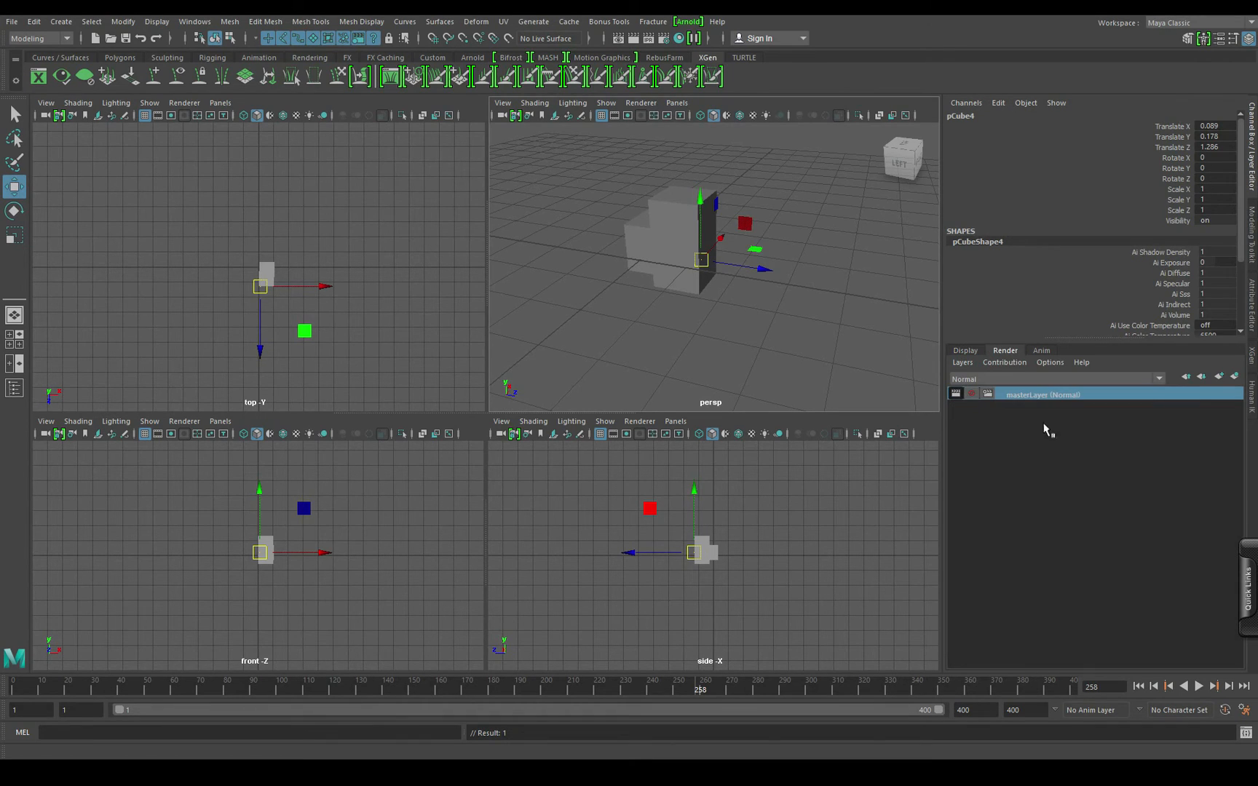
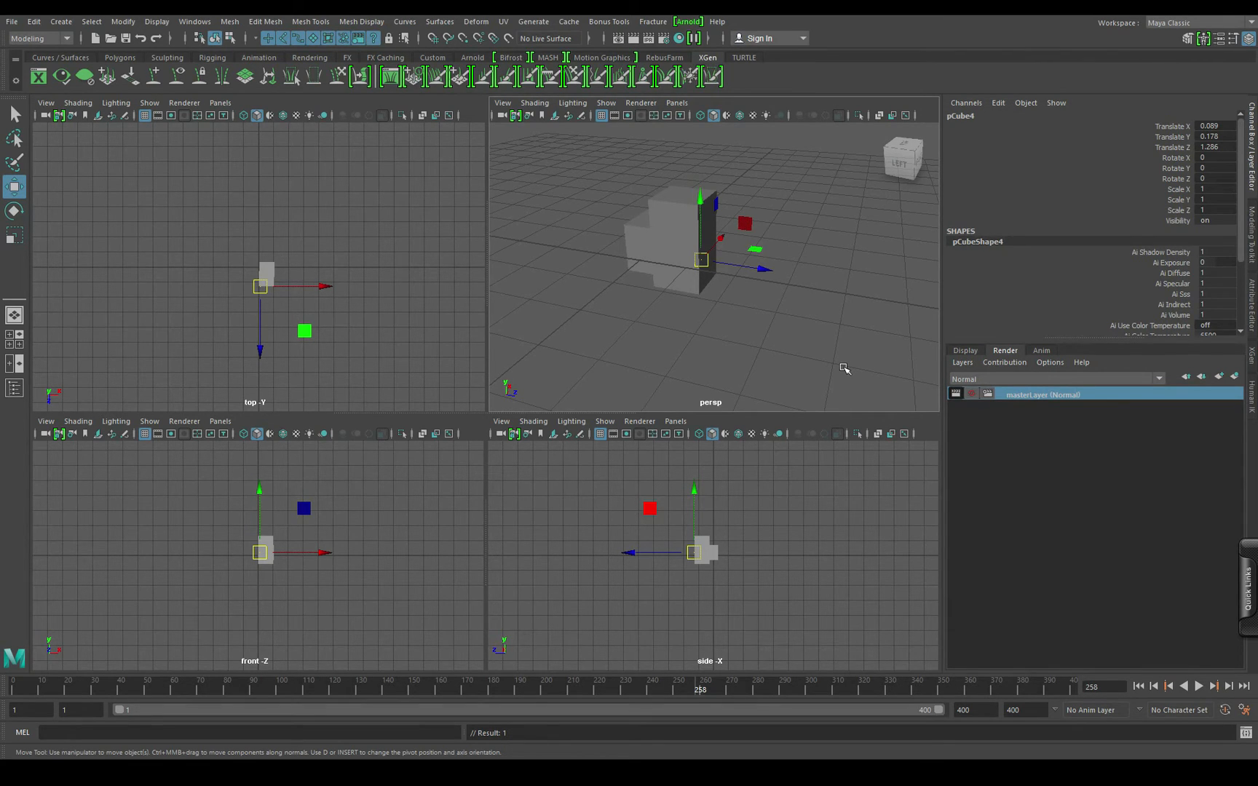
pyautogui.click(1042, 351)
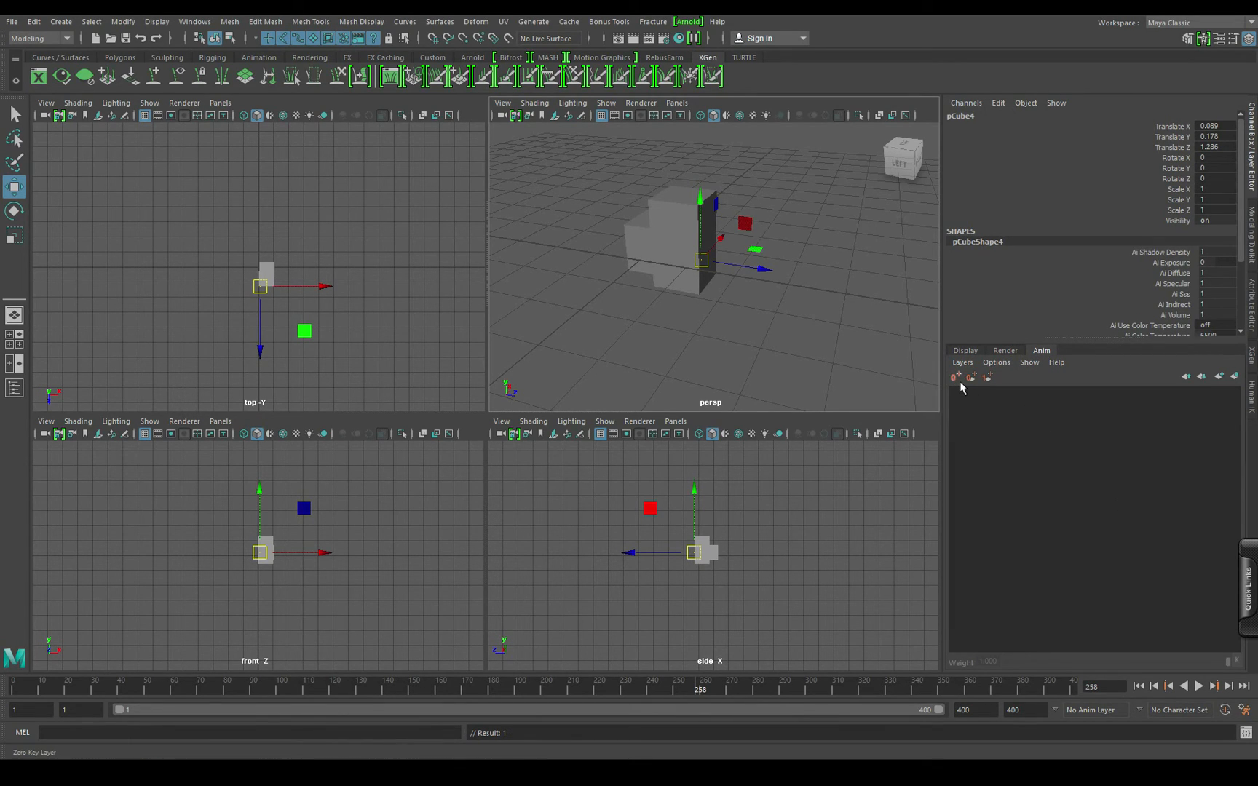
# Step: Move cube pCube3 in front of the others and key it at frame 258, and key it at a second position at frame 297
pyautogui.click(673, 237)
pyautogui.moveTo(683, 224); pyautogui.dragTo(585, 327)
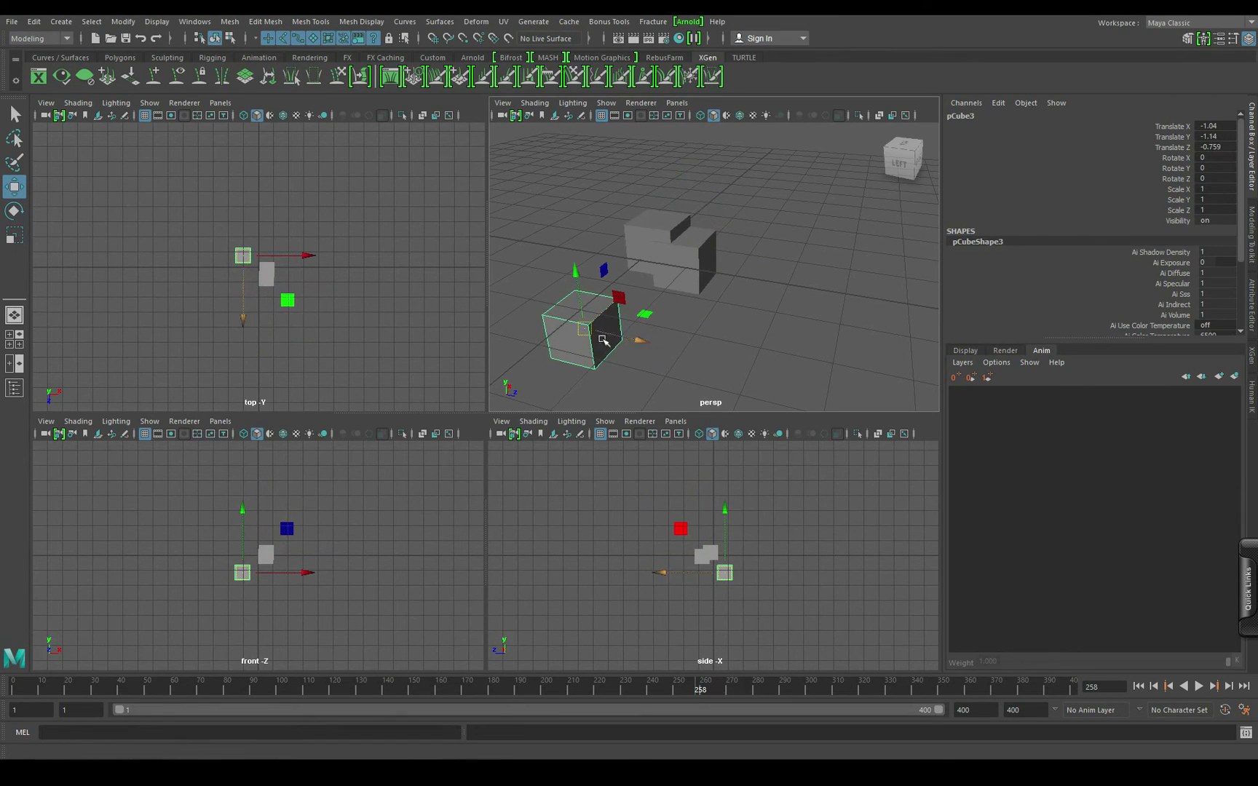
pyautogui.press('s')
pyautogui.click(803, 686)
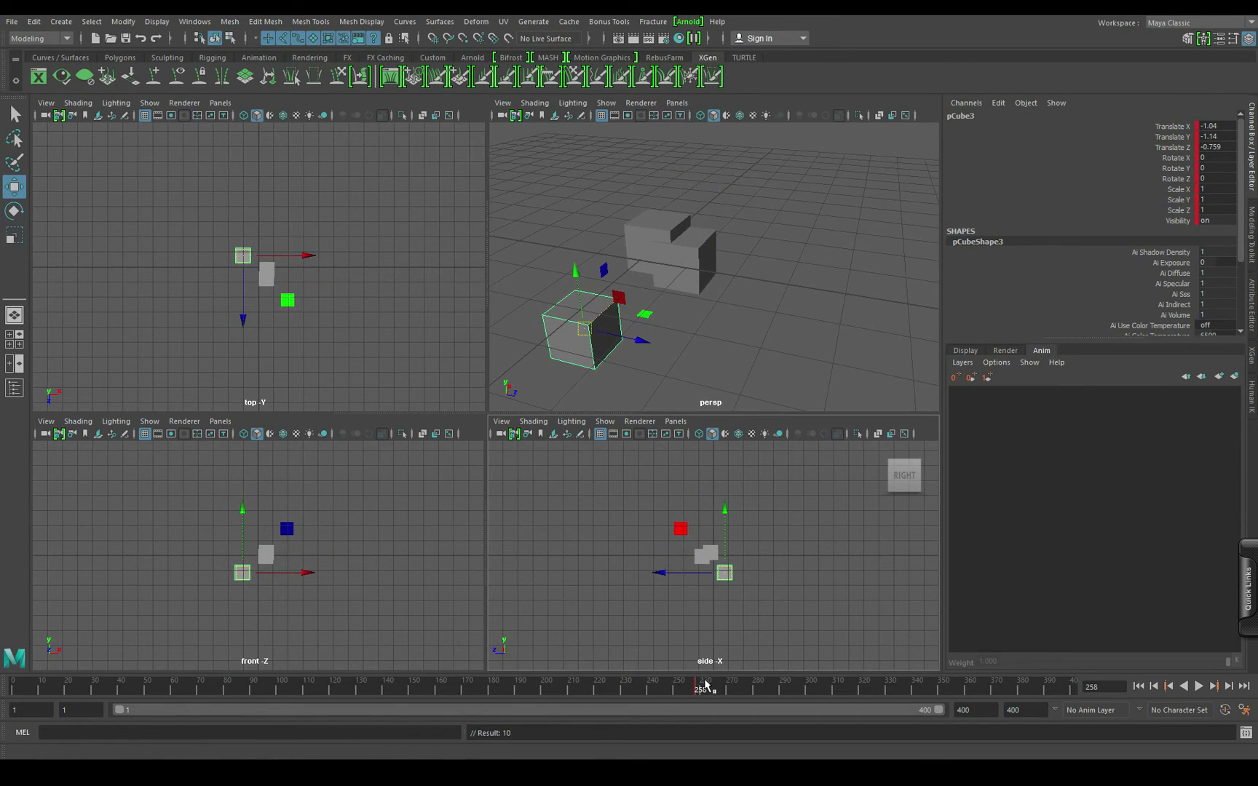
pyautogui.moveTo(584, 329); pyautogui.dragTo(799, 337)
pyautogui.press('s')
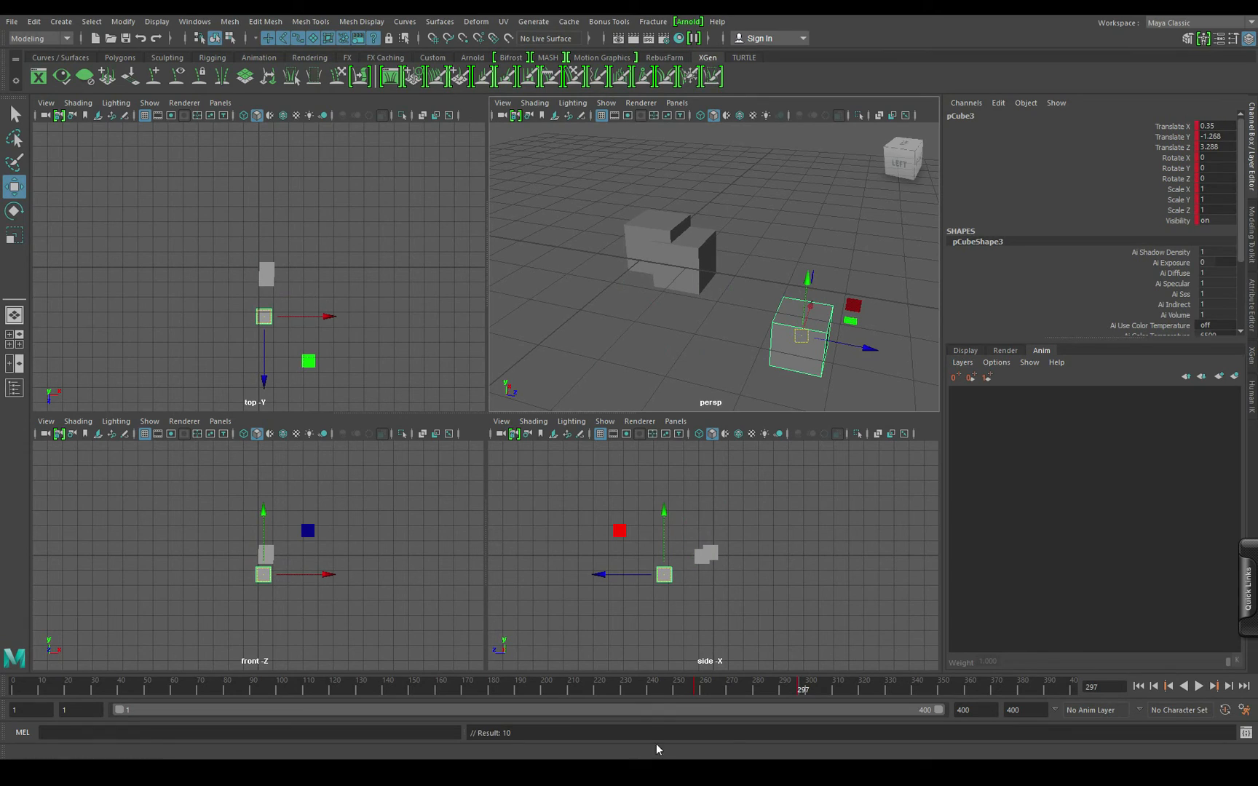
# Step: Scrub through the cube's movement and narrow the playback range to frames 256 to 296
pyautogui.moveTo(684, 688); pyautogui.dragTo(730, 686)
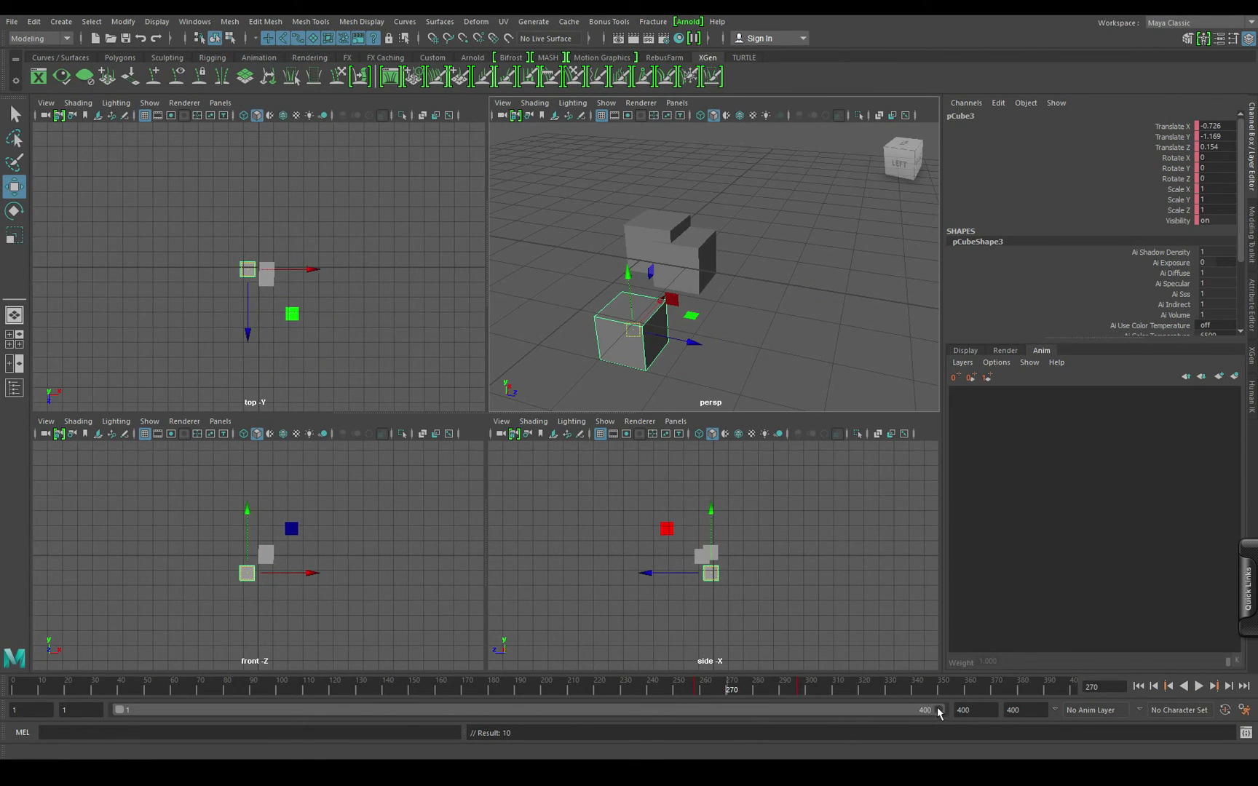
pyautogui.moveTo(939, 710); pyautogui.dragTo(727, 724)
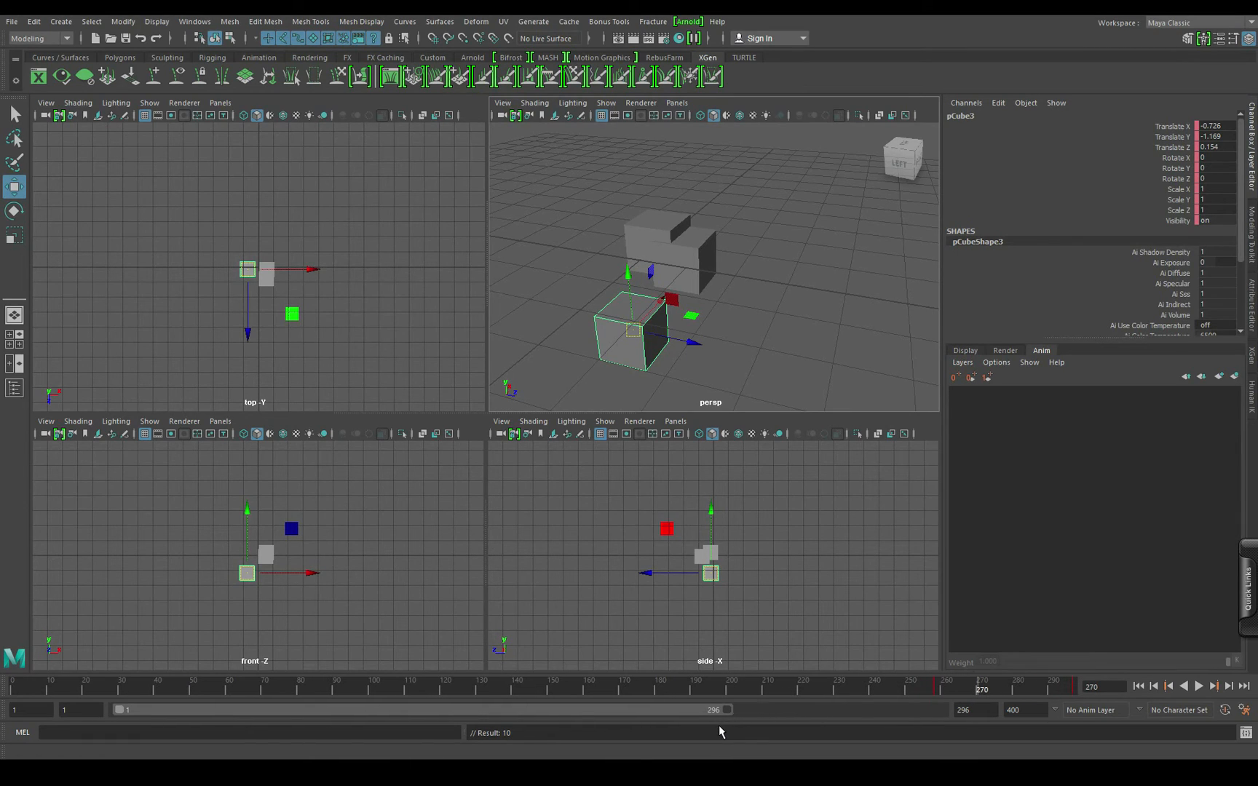
pyautogui.moveTo(118, 710); pyautogui.dragTo(650, 757)
# Step: Play the cube's keyed animation within the shortened range and stop it
pyautogui.click(696, 682)
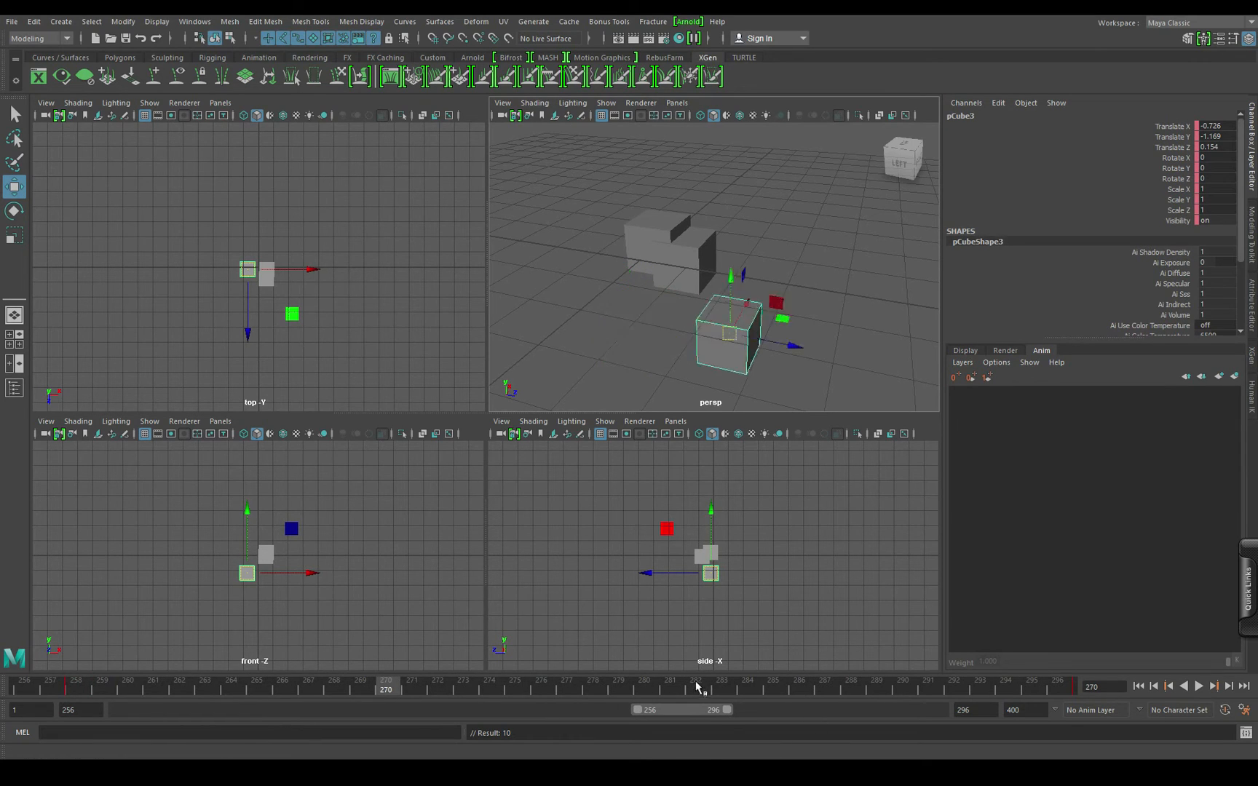
pyautogui.click(1198, 687)
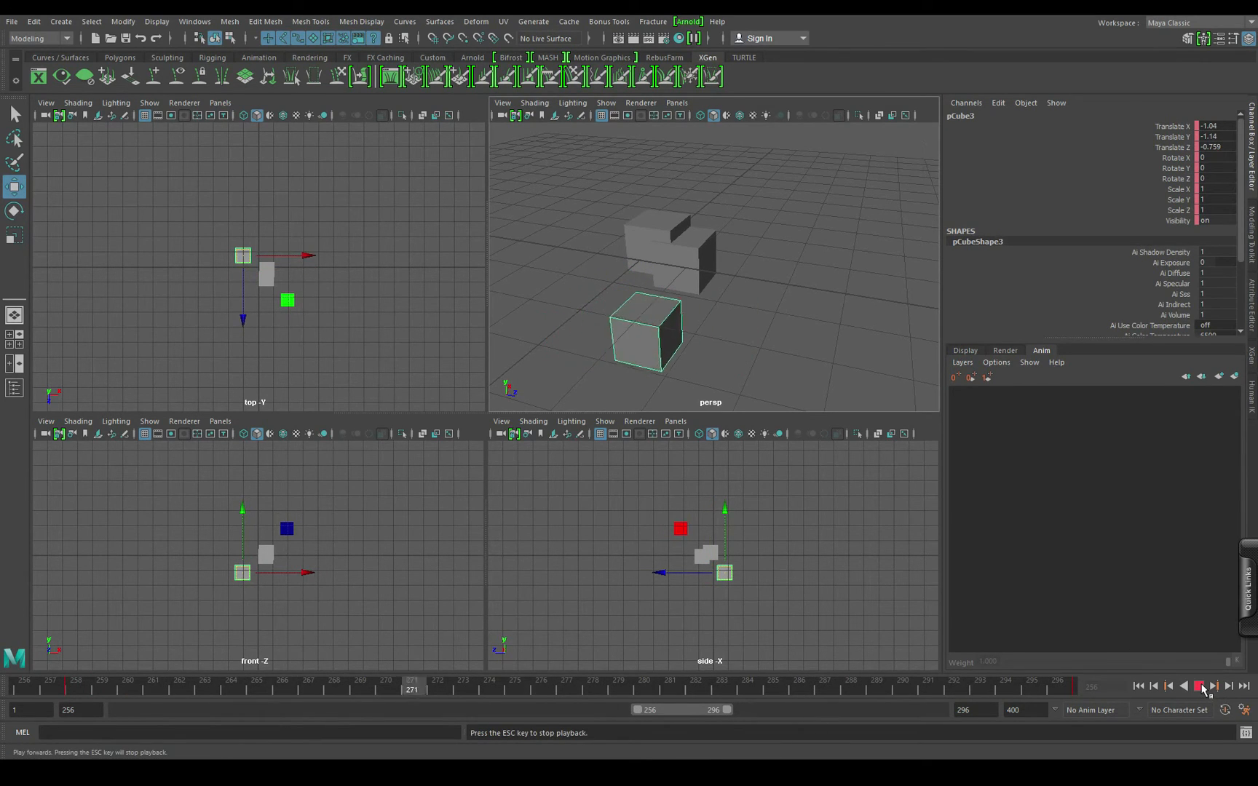
pyautogui.click(1200, 687)
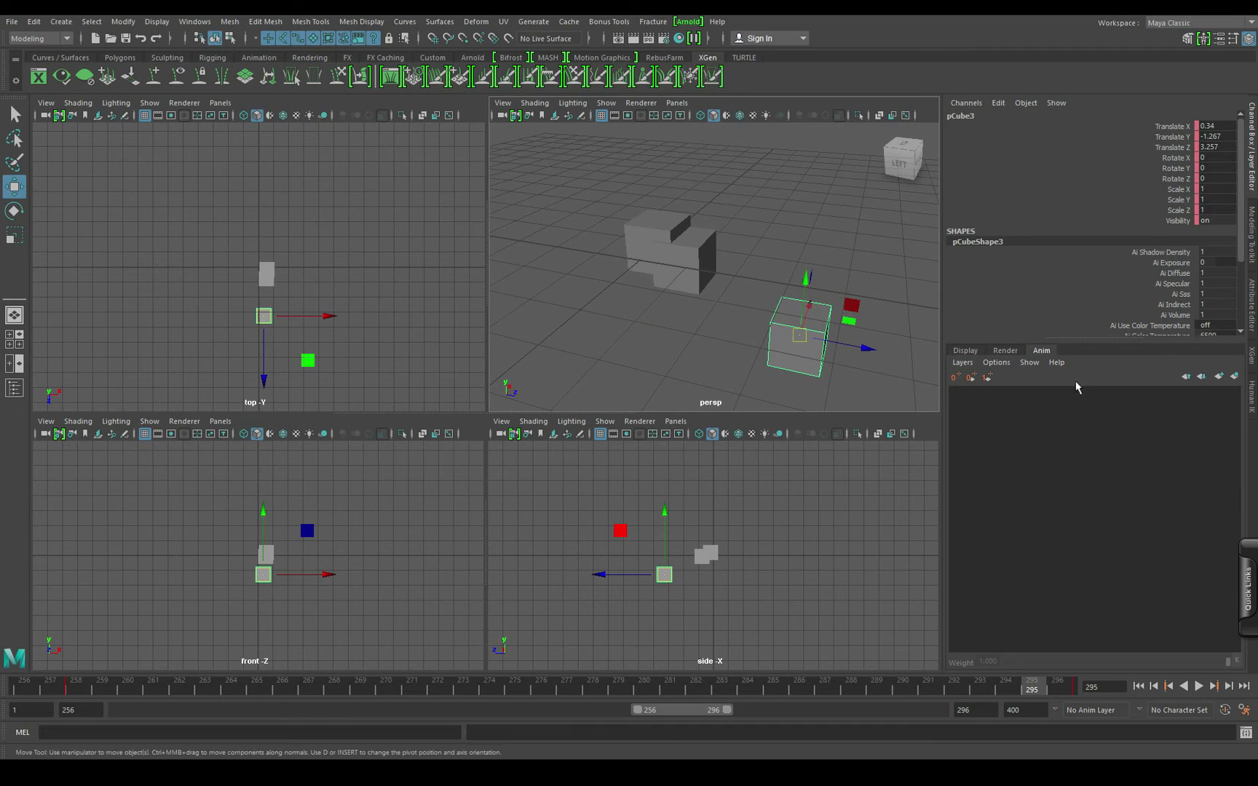
# Step: Create an animation layer from the selected cube and key the cube on it at frame 257
pyautogui.click(1235, 377)
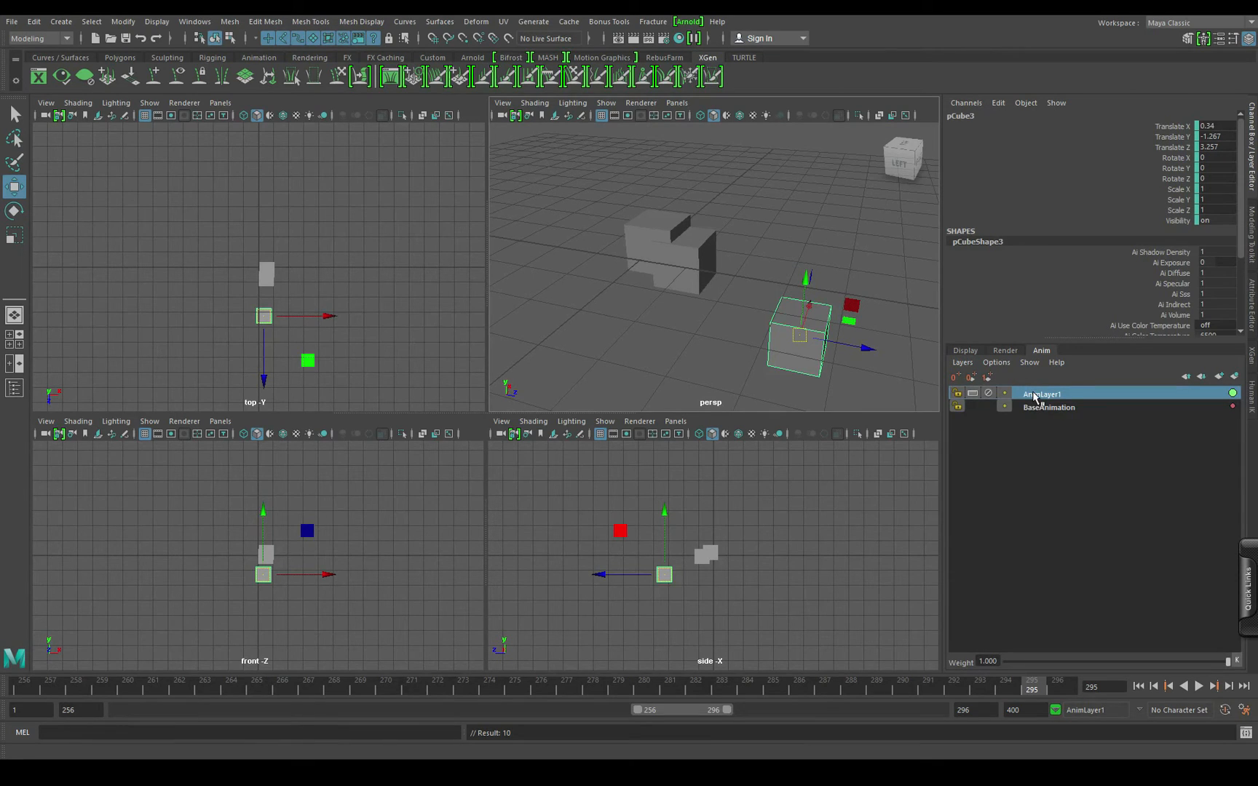
pyautogui.hotkey('alt', 'v')
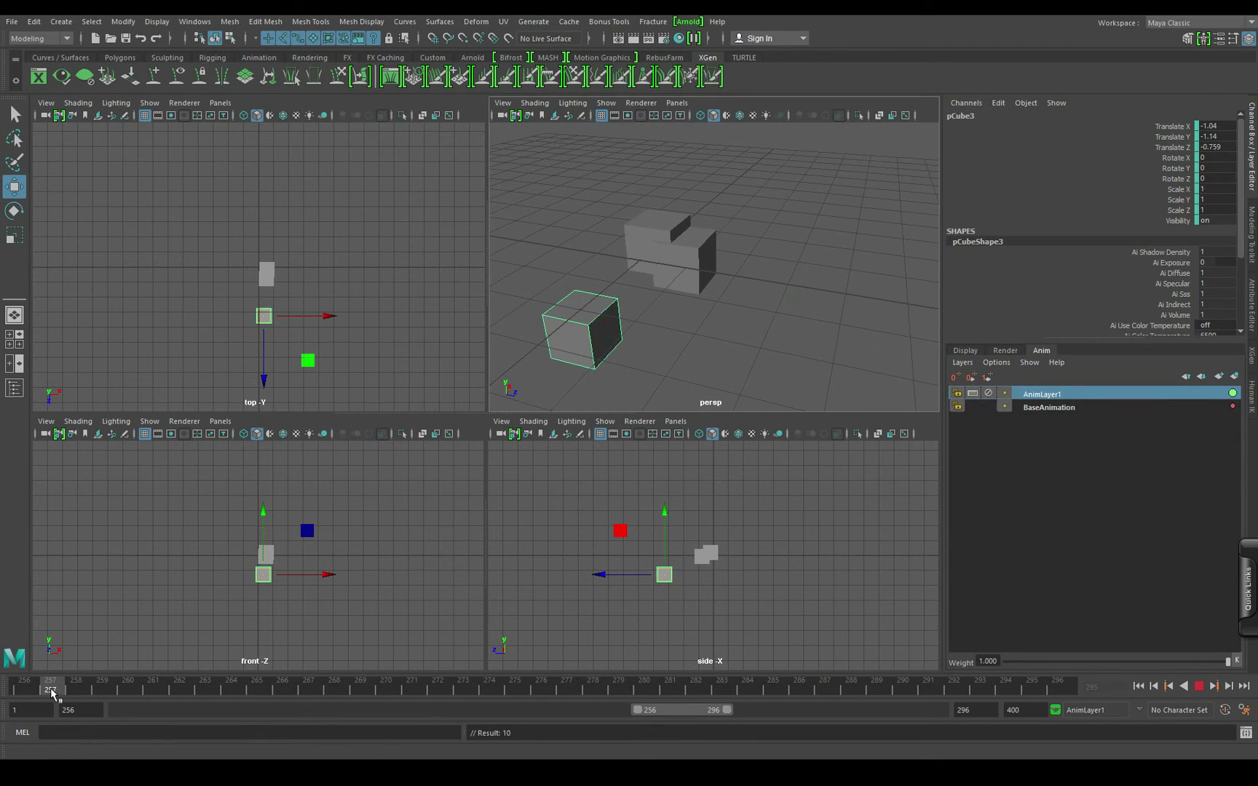
pyautogui.press('s')
# Step: On AnimLayer1, key the cube raised at frame 266 and lowered at frame 283, and play the animation
pyautogui.moveTo(50, 689); pyautogui.dragTo(283, 688)
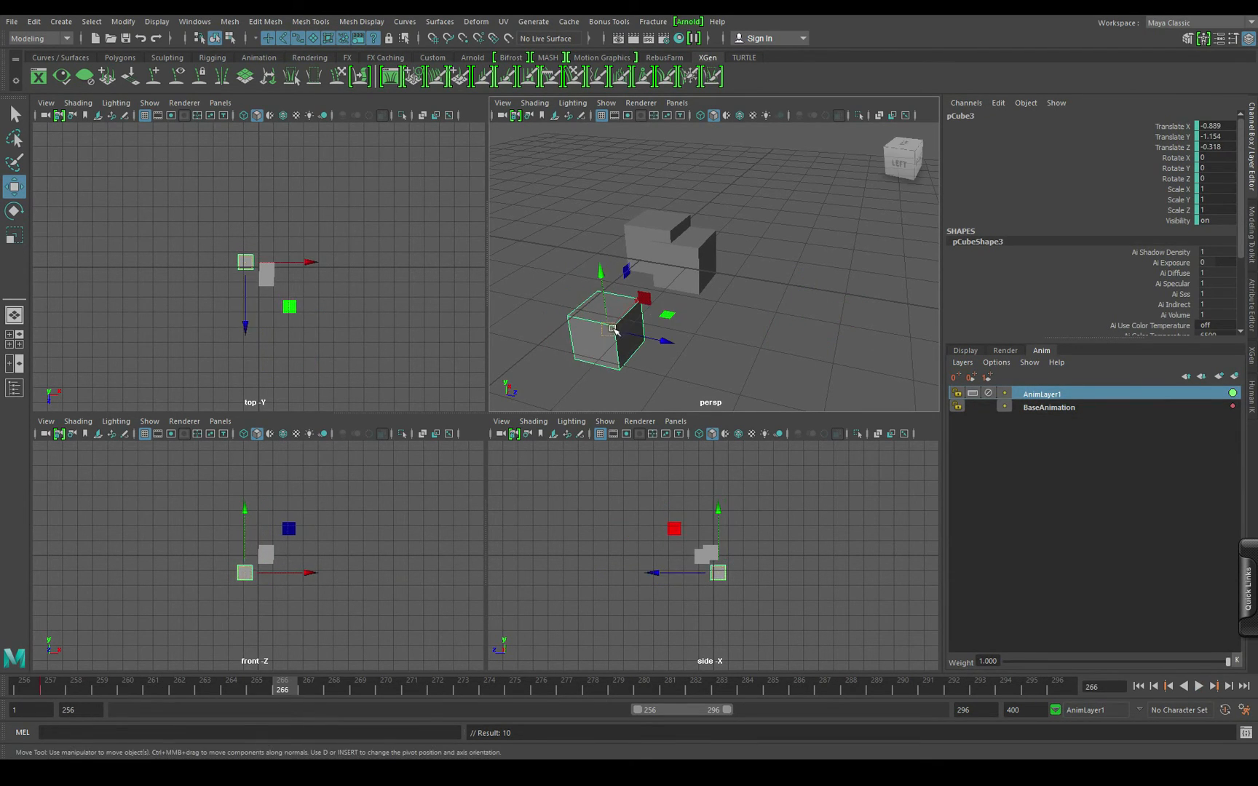
pyautogui.moveTo(613, 330); pyautogui.dragTo(623, 261)
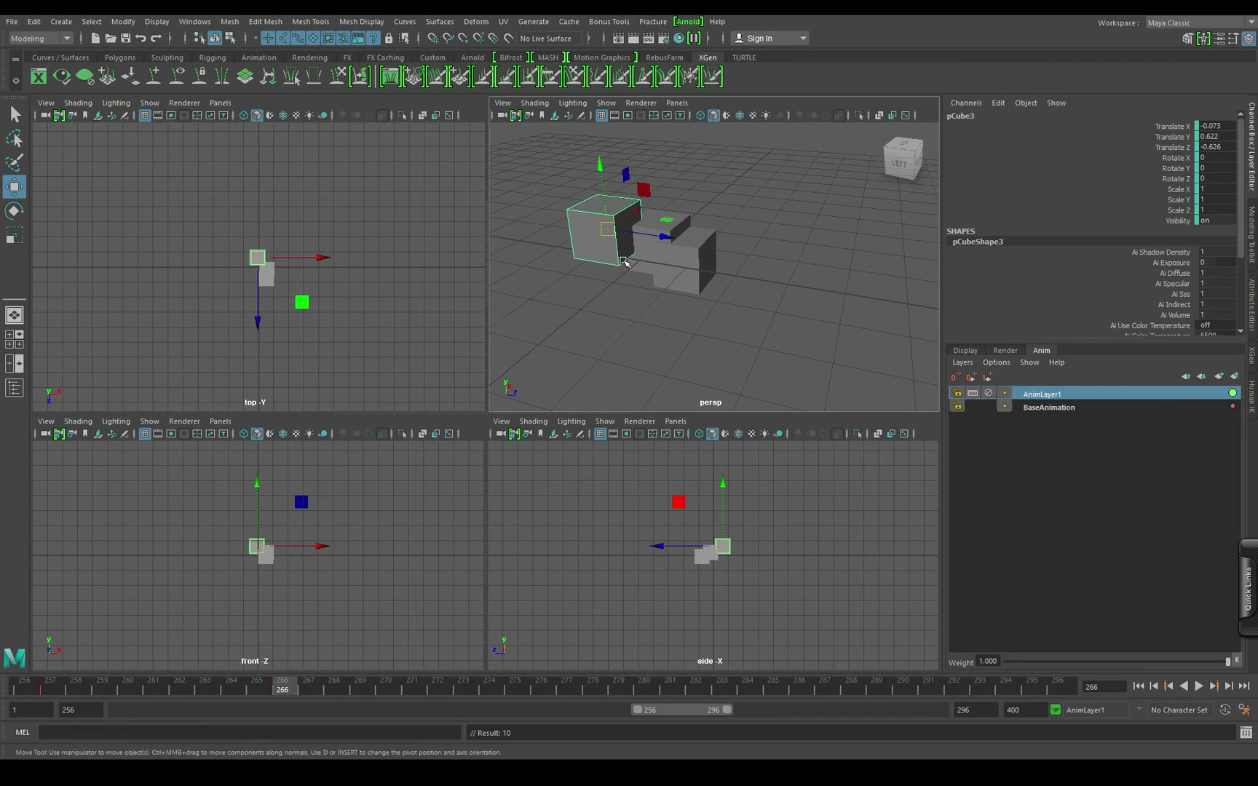
pyautogui.moveTo(284, 690); pyautogui.dragTo(721, 688)
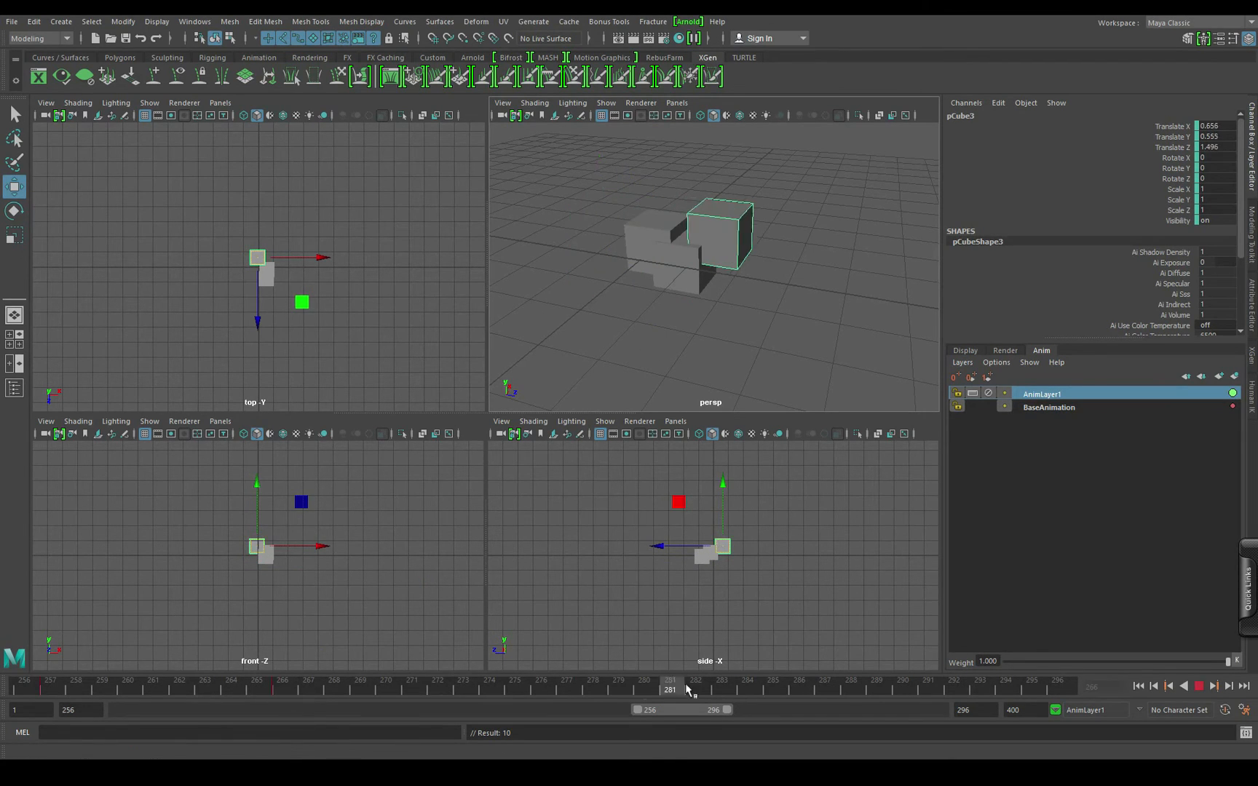
pyautogui.moveTo(738, 233); pyautogui.dragTo(737, 351)
pyautogui.press('s')
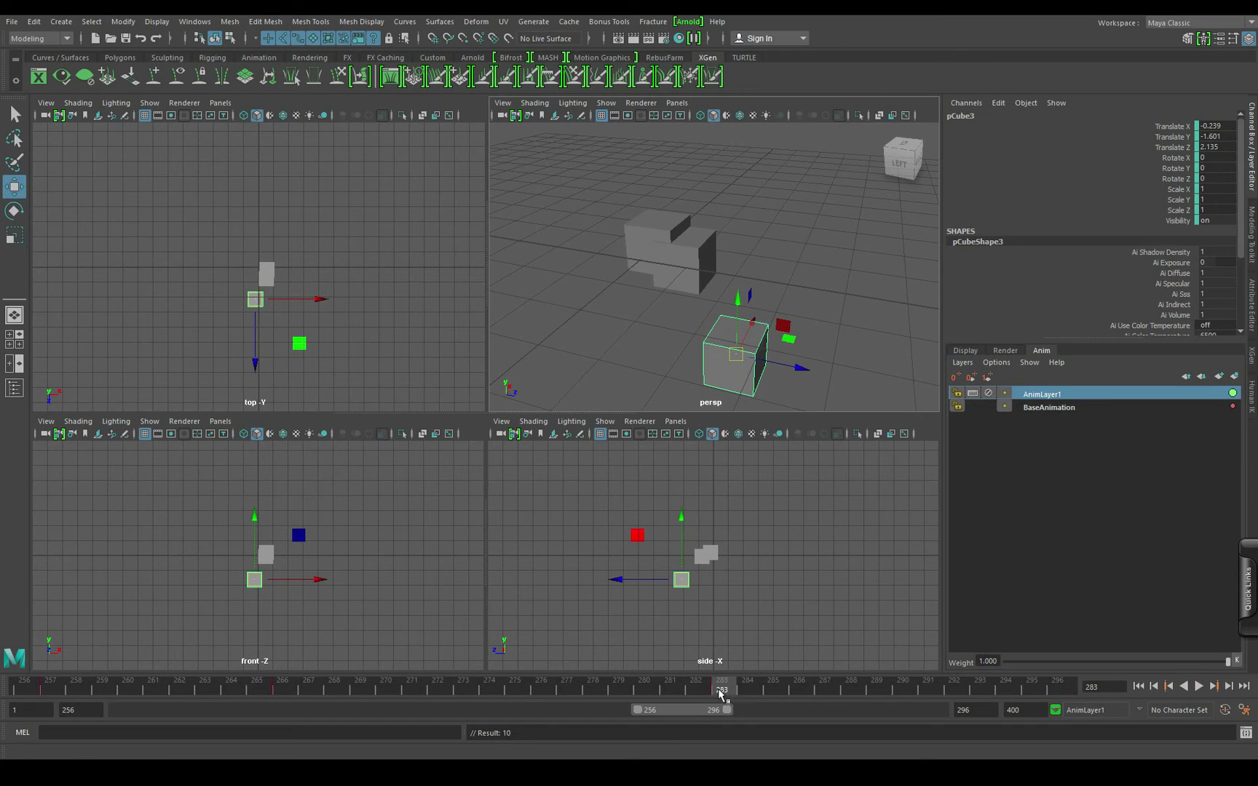
pyautogui.hotkey('alt', 'v')
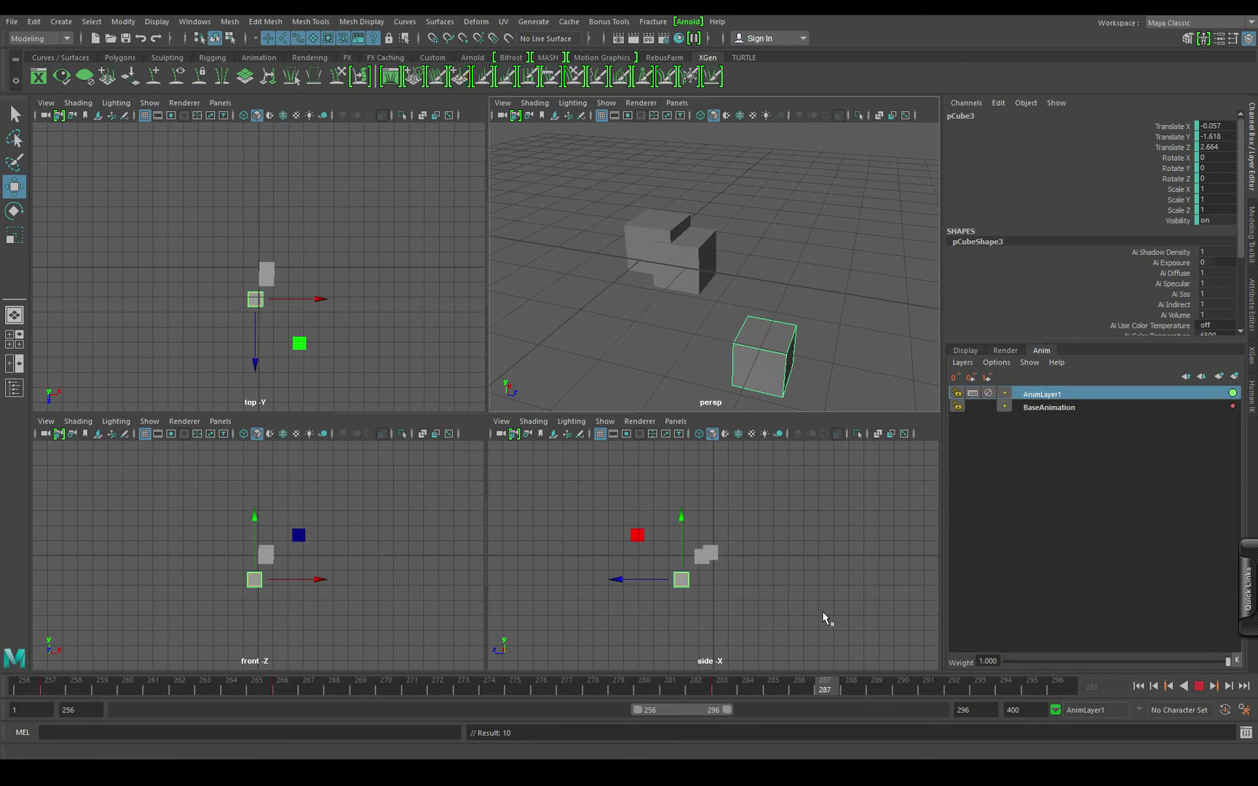
pyautogui.press('Escape')
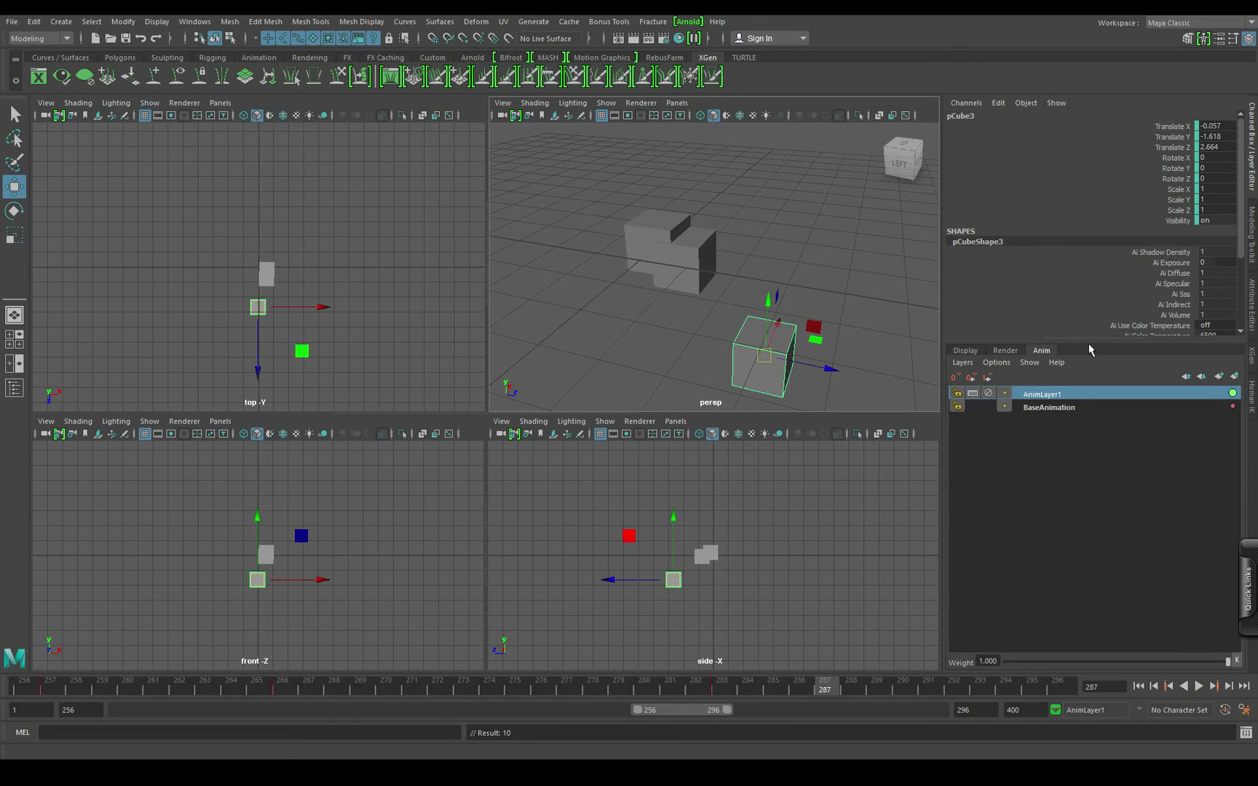
# Step: Compare the cube's playback with AnimLayer1 muted and with it unmuted again
pyautogui.click(988, 394)
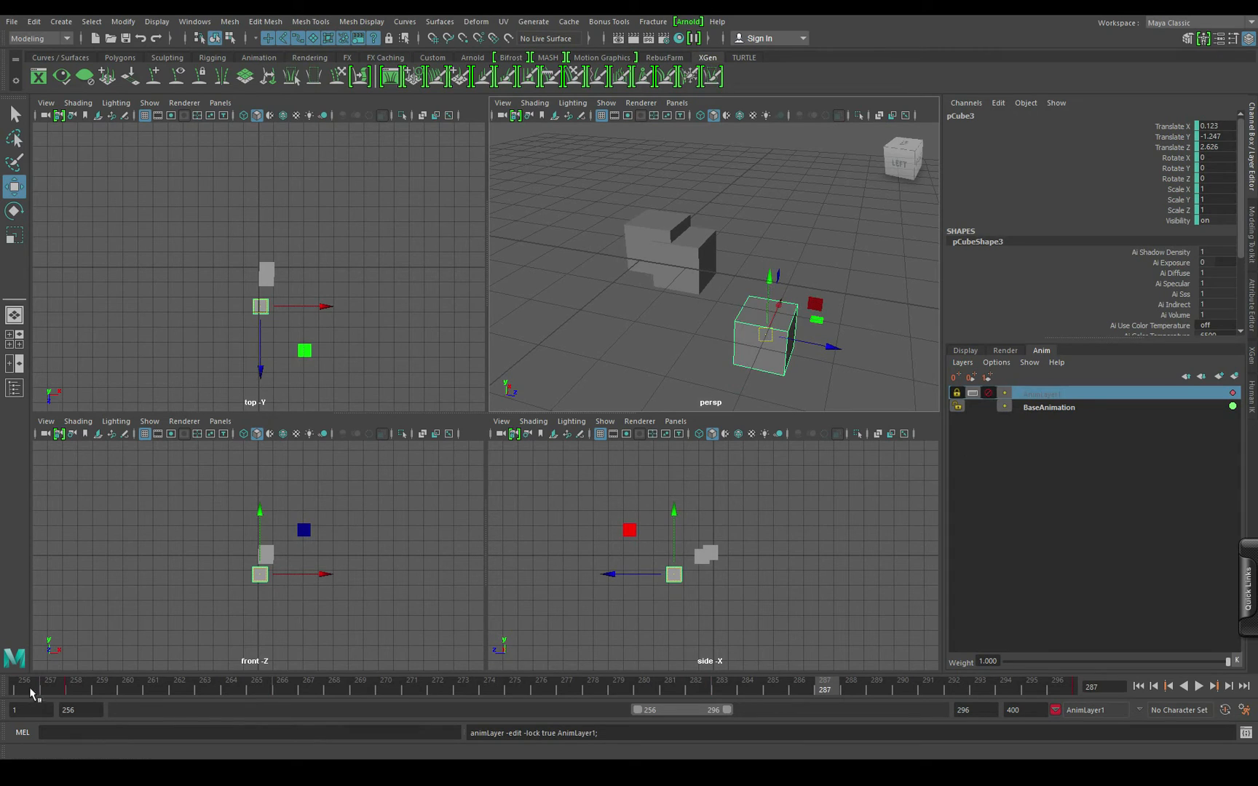
pyautogui.click(32, 689)
pyautogui.hotkey('alt', 'v')
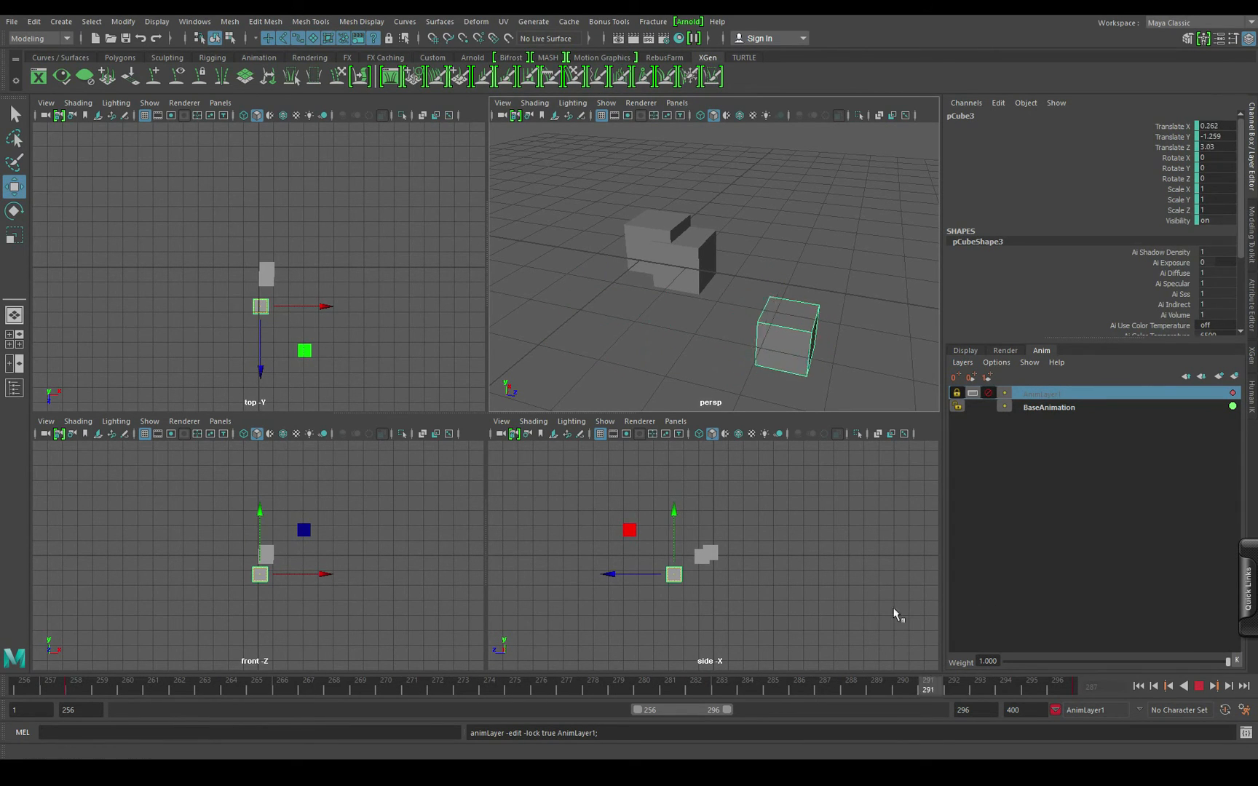
pyautogui.hotkey('alt', 'v')
pyautogui.click(988, 394)
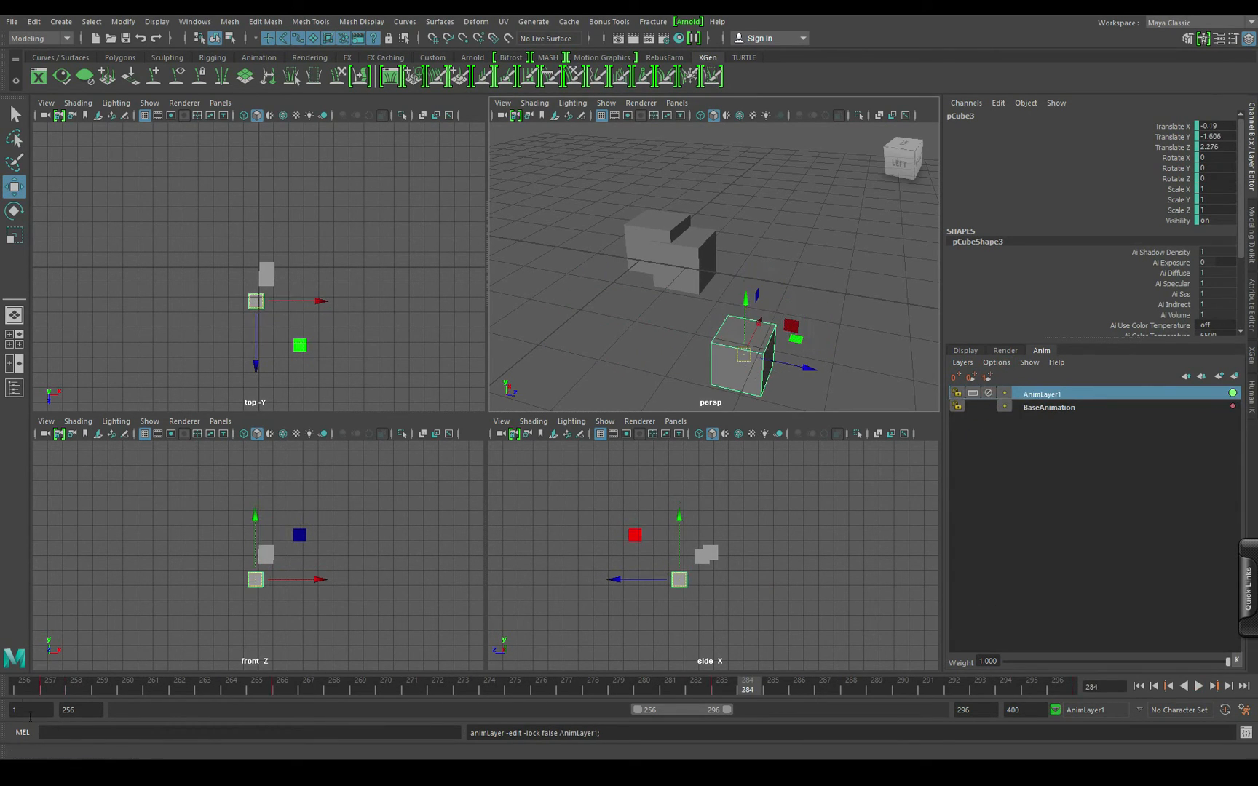
pyautogui.click(22, 690)
pyautogui.hotkey('alt', 'v')
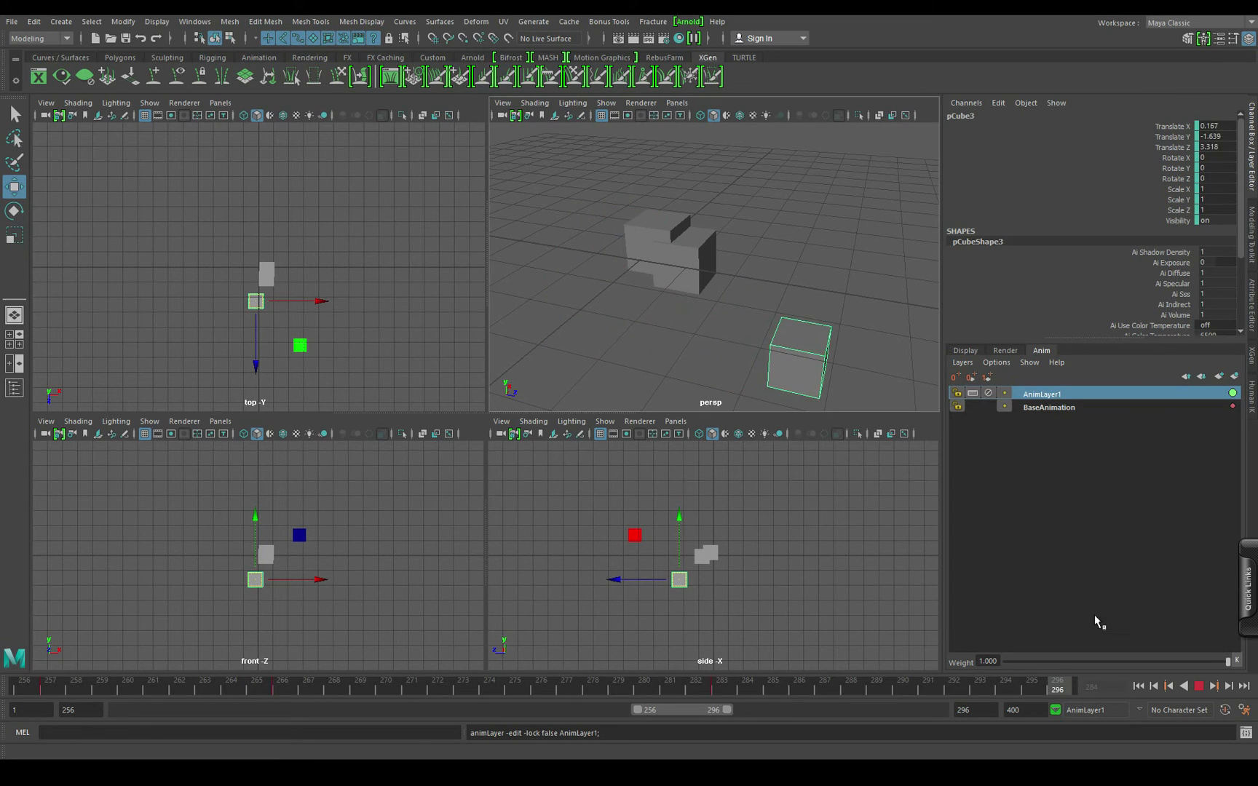
pyautogui.hotkey('alt', 'v')
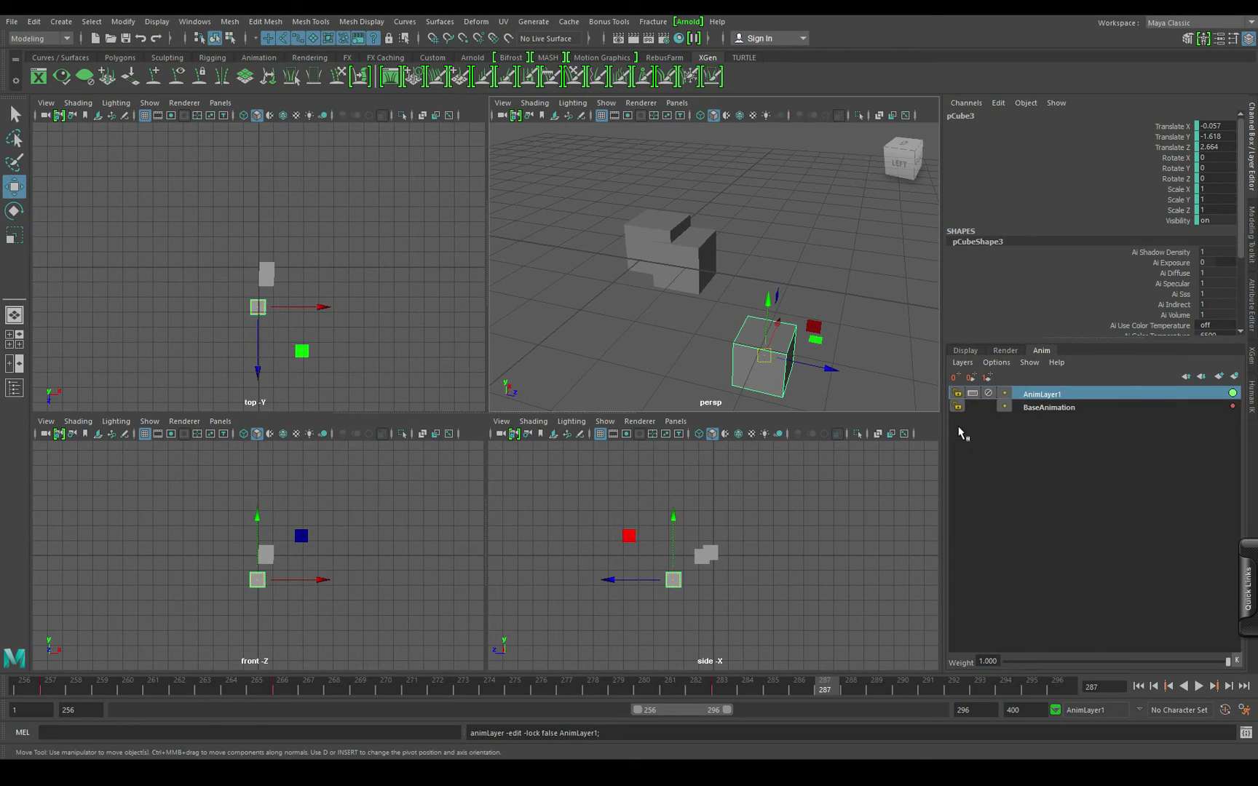
# Step: Merge AnimLayer1 and BaseAnimation, and scrub the moved cube's merged animation to frame 292
pyautogui.keyDown('ctrl'); pyautogui.click(1049, 407); pyautogui.keyUp('ctrl')
pyautogui.rightClick(1068, 409)
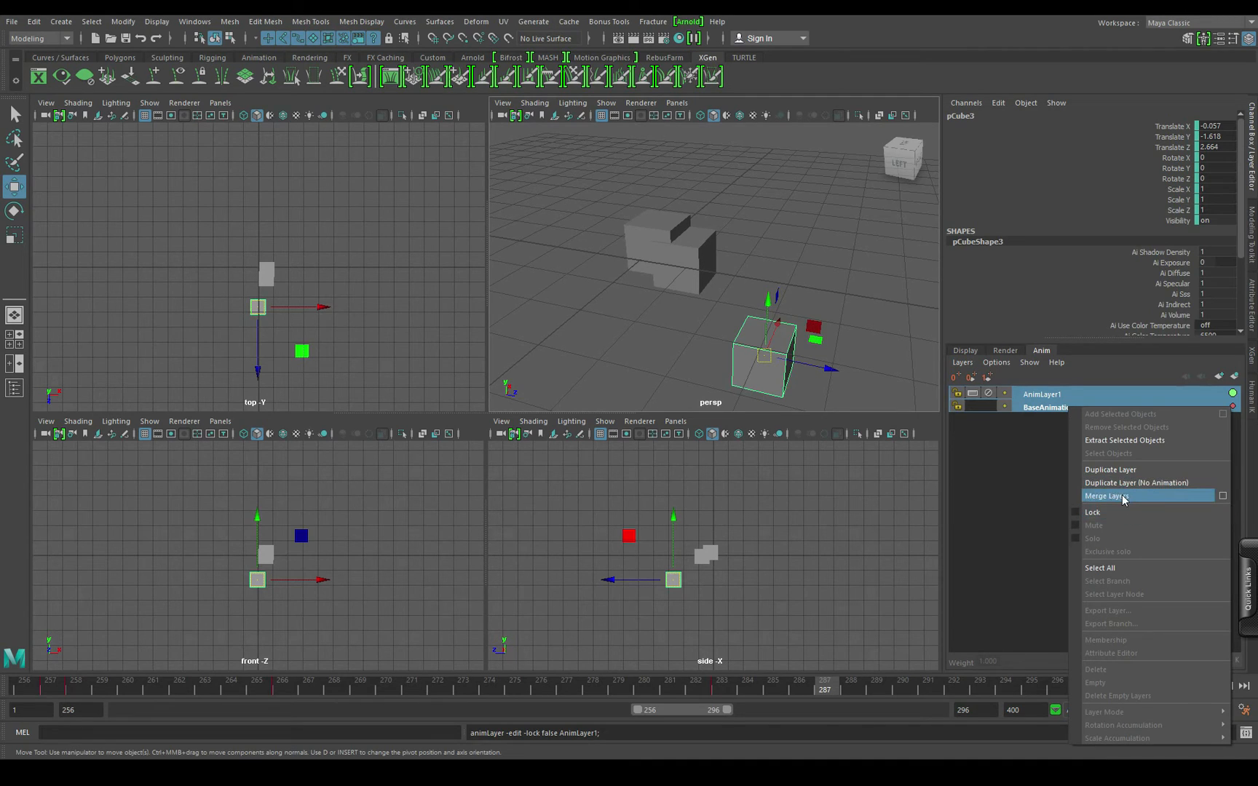
pyautogui.click(1107, 496)
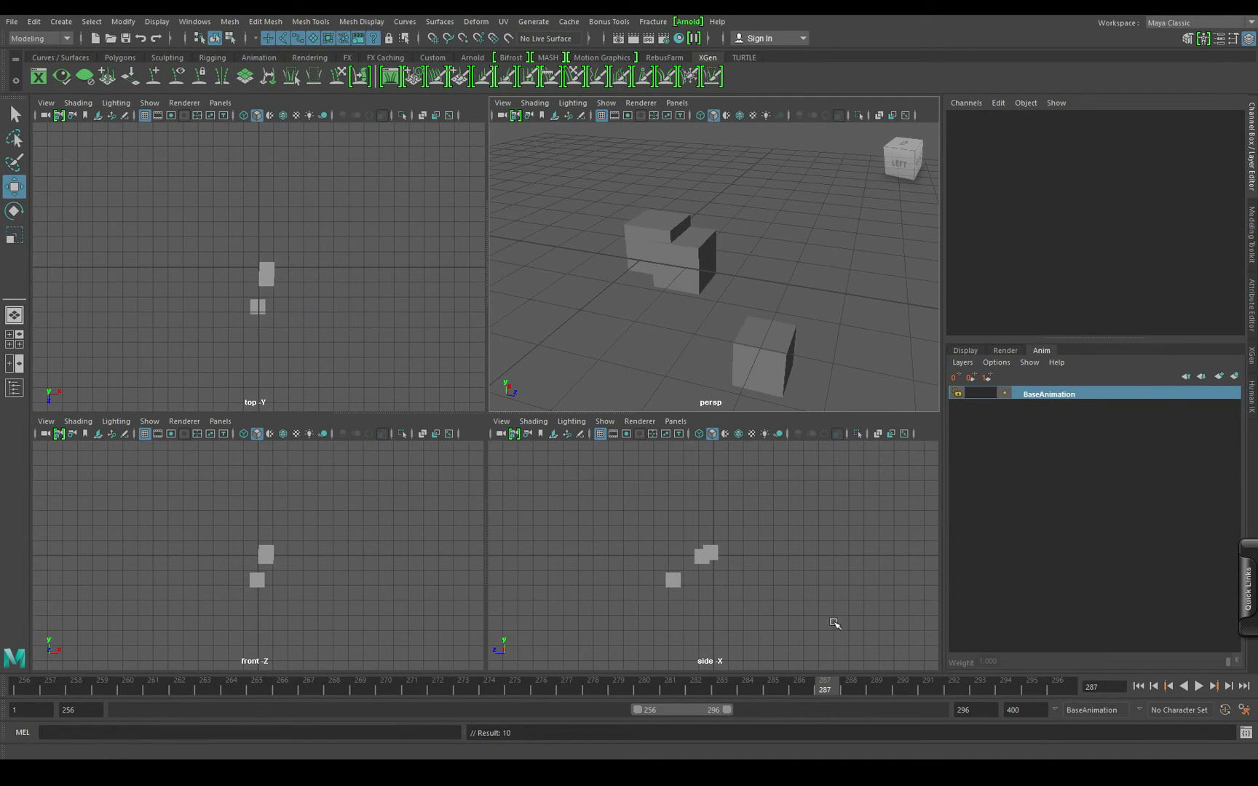
pyautogui.click(764, 358)
pyautogui.moveTo(809, 692); pyautogui.dragTo(953, 688)
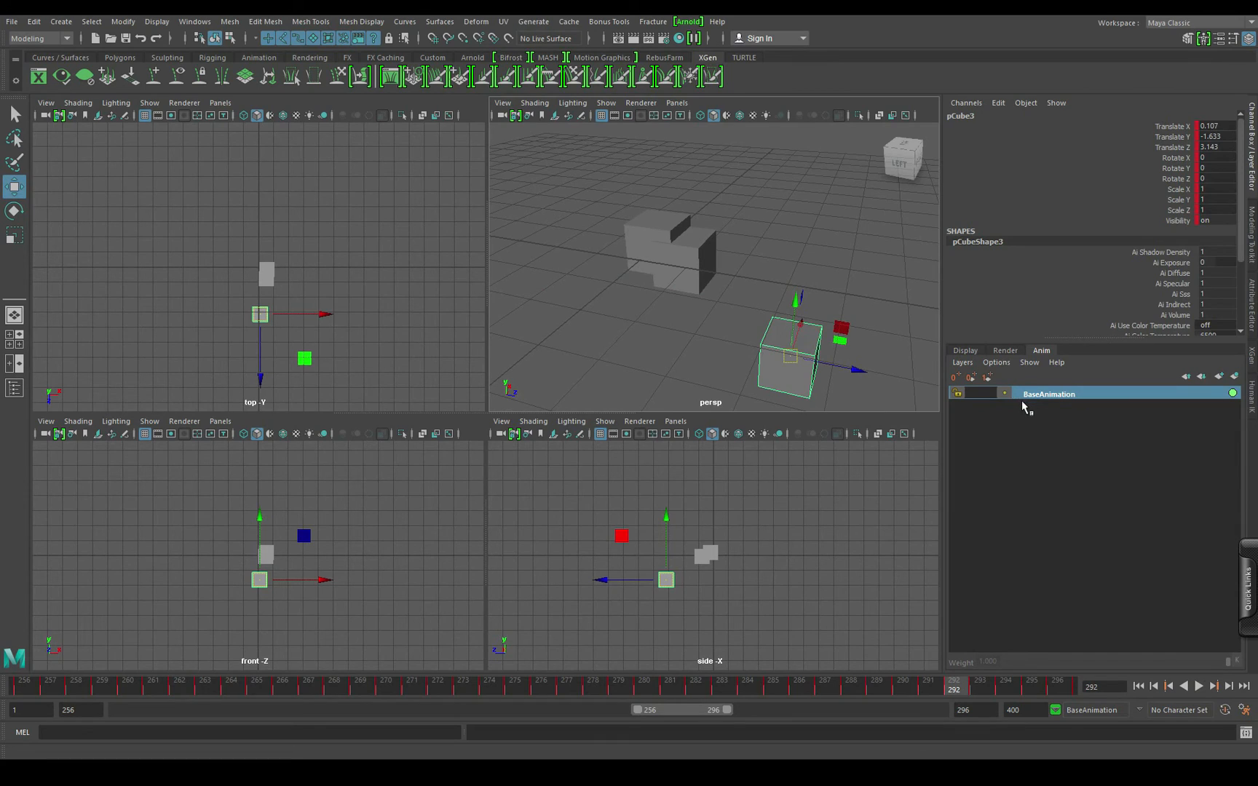
# Step: Look at the Layer Editor's render layers and return to its display layers
pyautogui.click(976, 350)
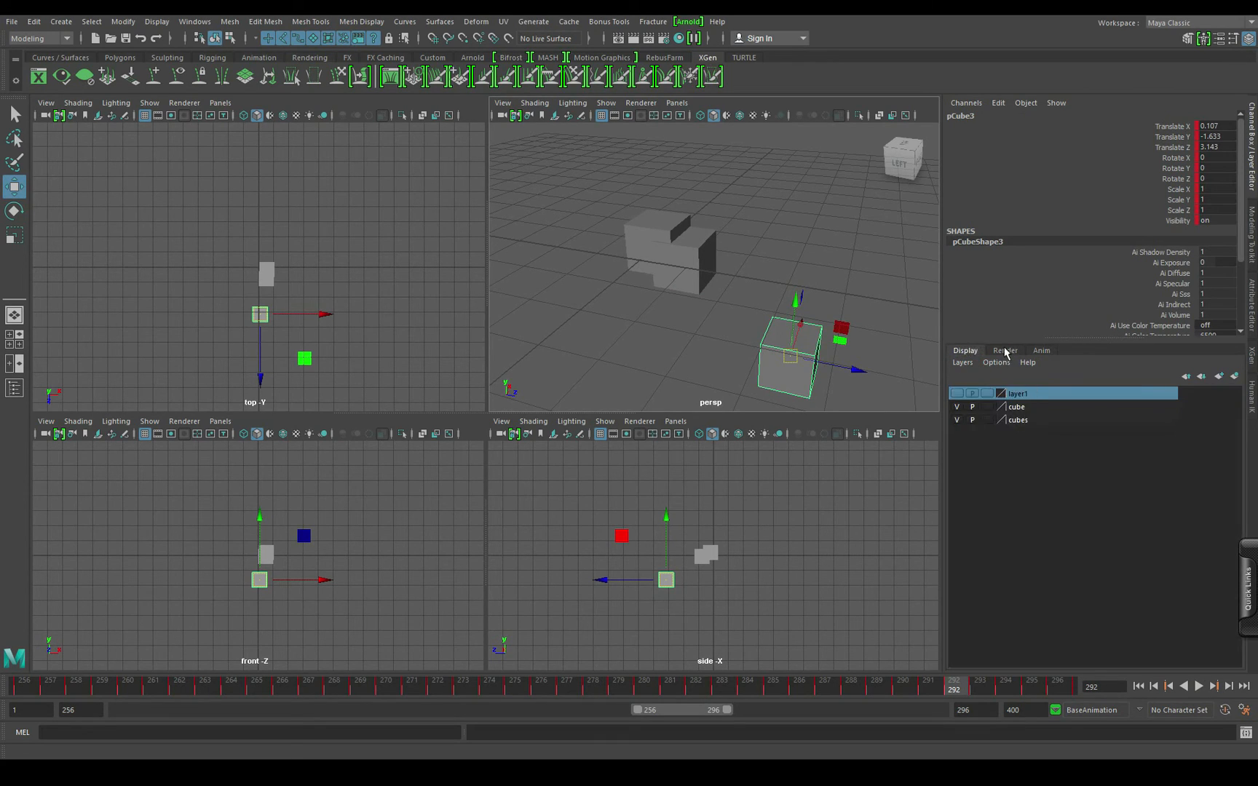
pyautogui.click(1005, 352)
pyautogui.click(971, 353)
# Step: Switch the workspace to Sculpting and back to Maya Classic, and review the other available workspaces
pyautogui.click(1167, 26)
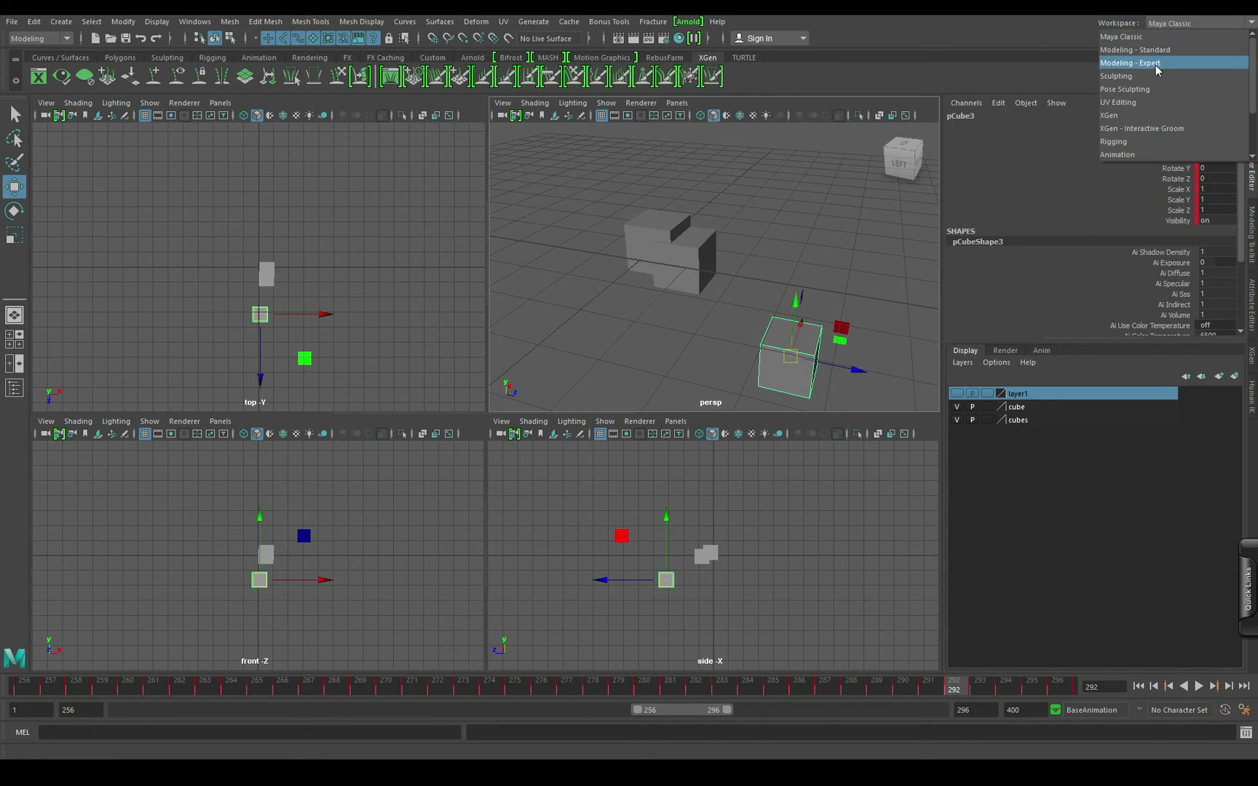
pyautogui.click(1116, 75)
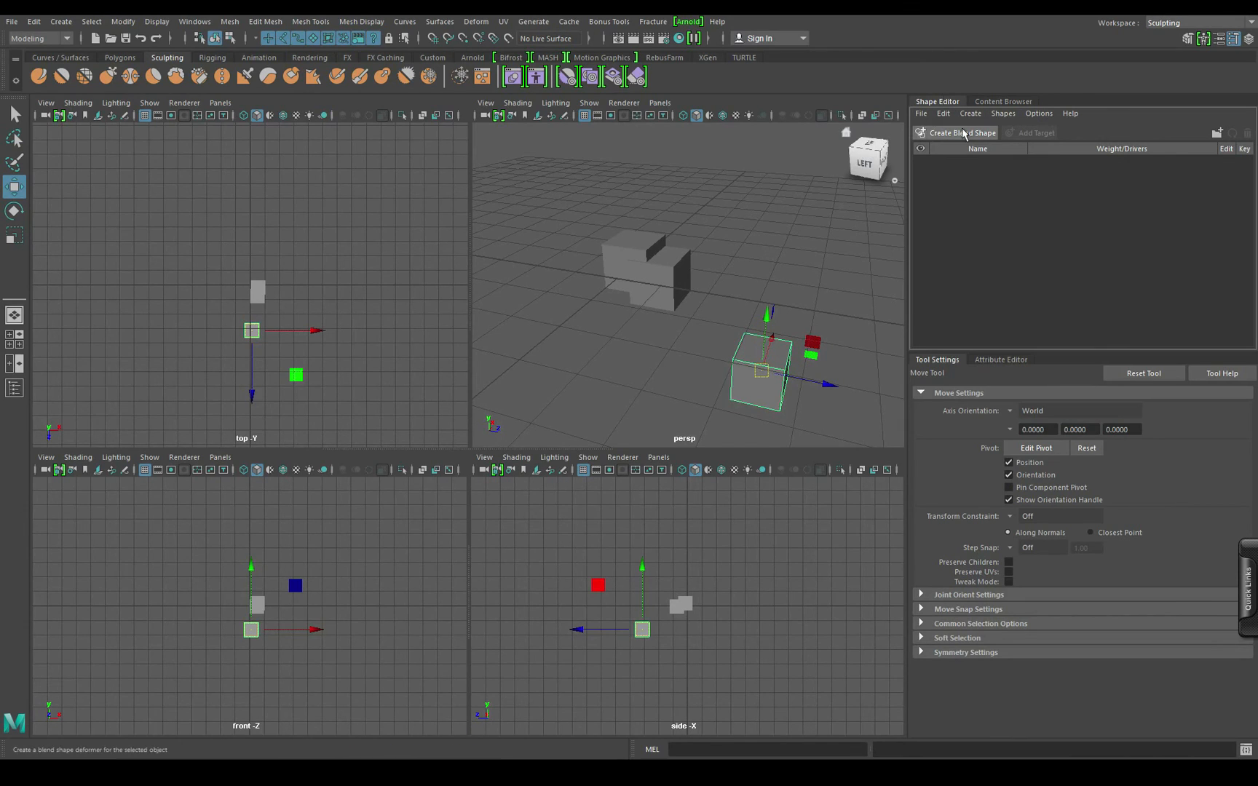
pyautogui.click(1180, 22)
pyautogui.click(1126, 54)
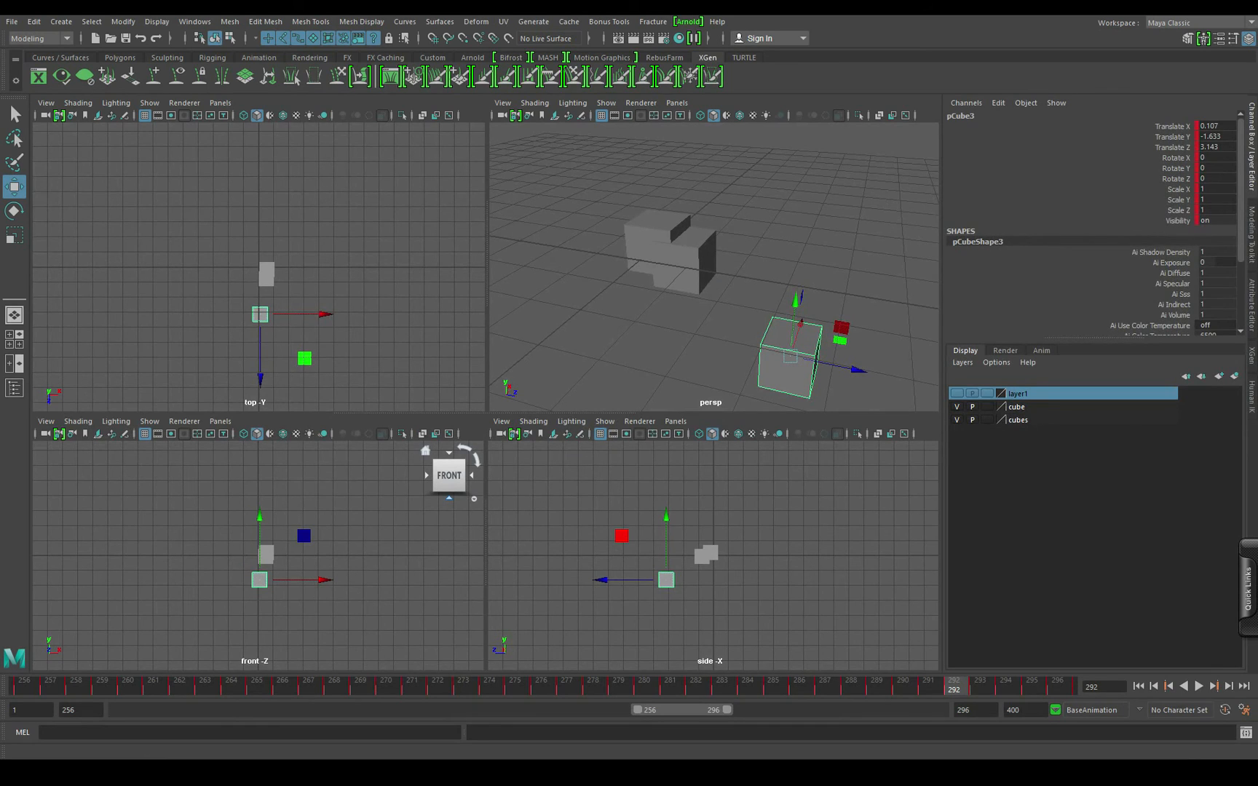
pyautogui.click(1180, 24)
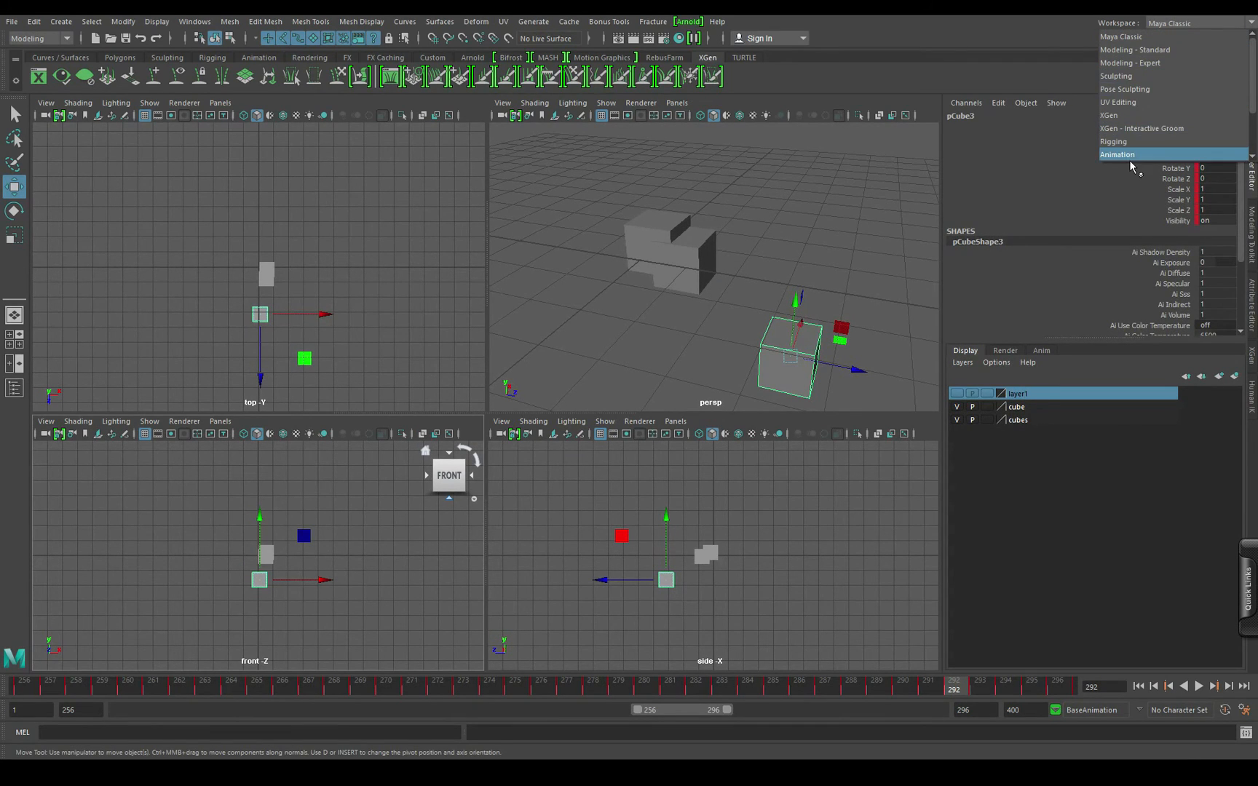
pyautogui.click(872, 15)
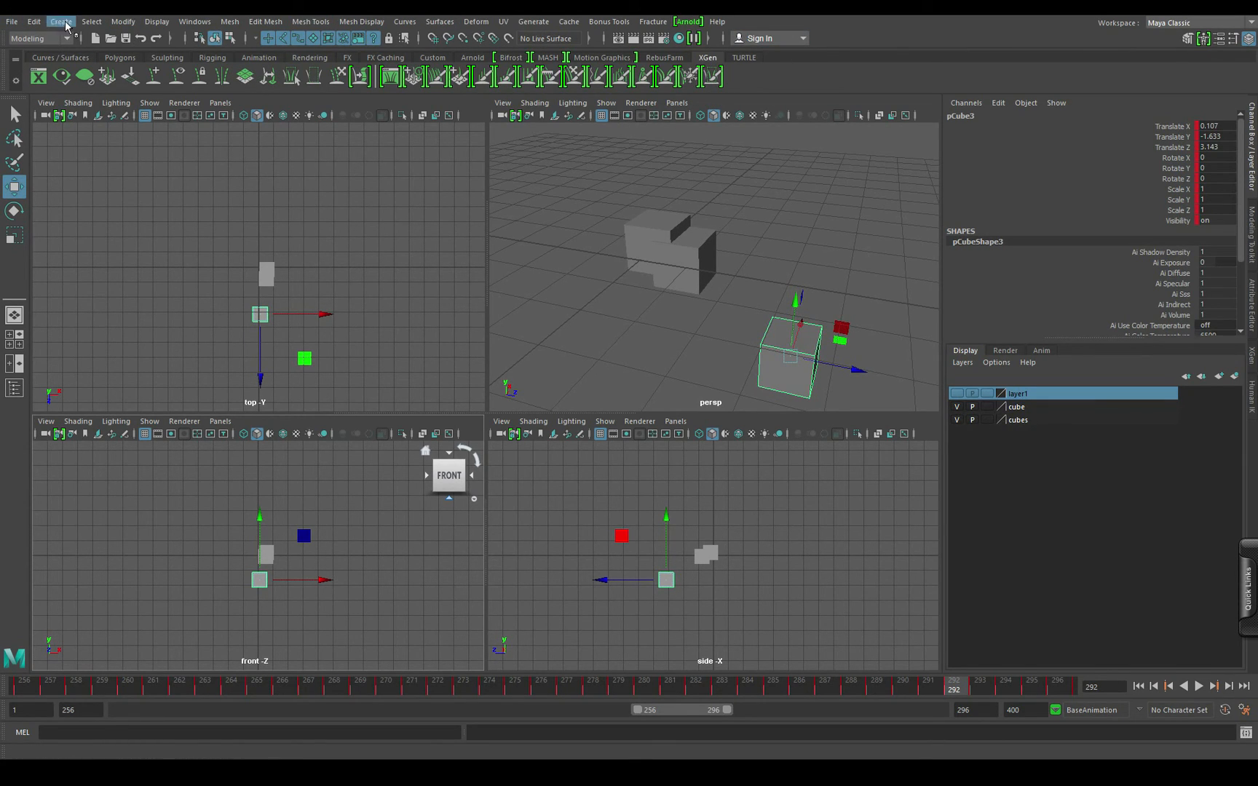
pyautogui.click(377, 24)
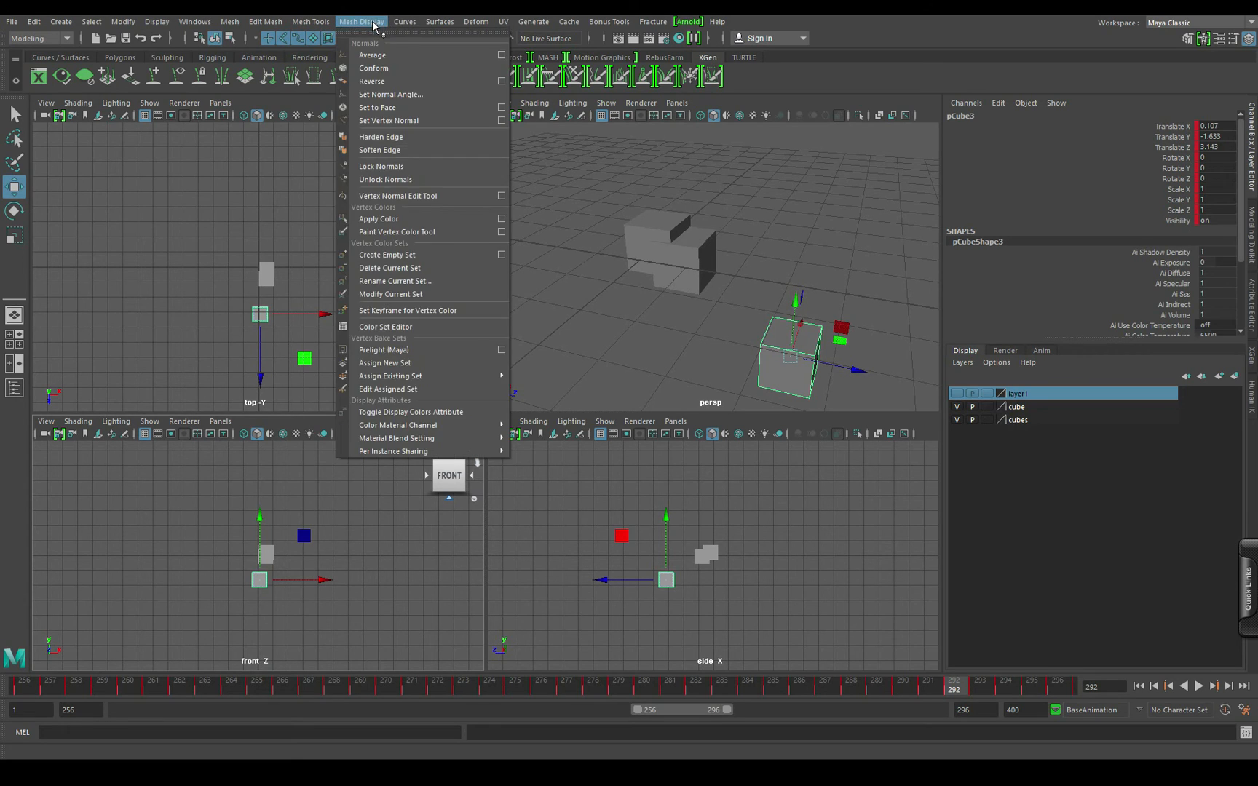
pyautogui.click(409, 24)
pyautogui.click(446, 26)
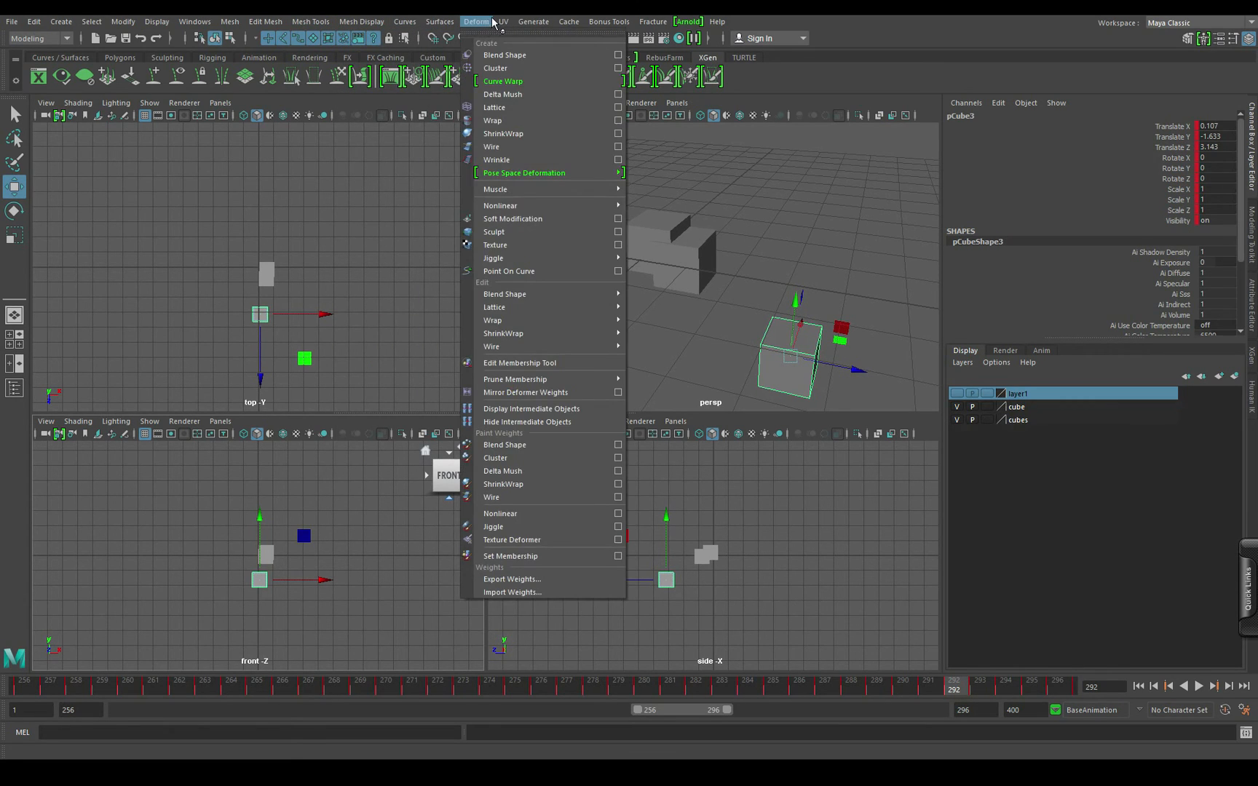
pyautogui.click(495, 24)
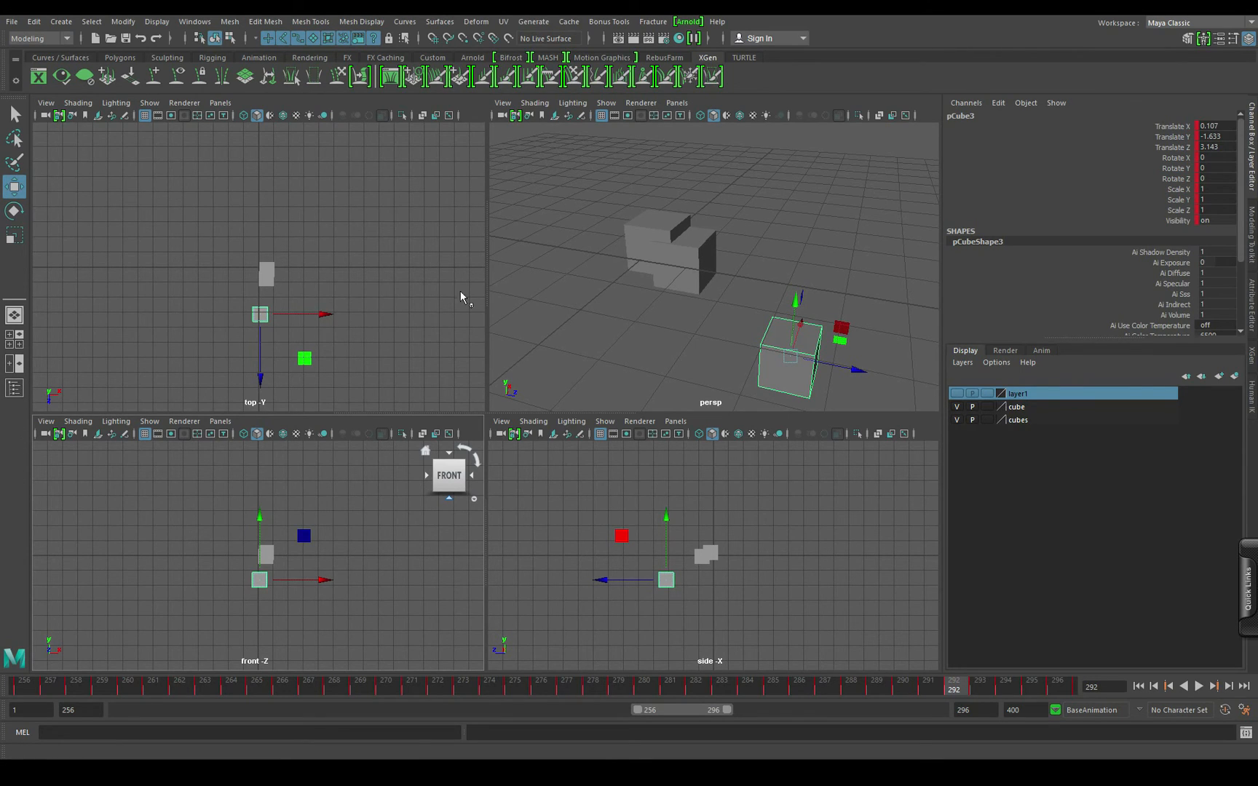
# Step: Deselect the cube and toggle the viewport between a single maximized view and the four-view layout
pyautogui.click(663, 329)
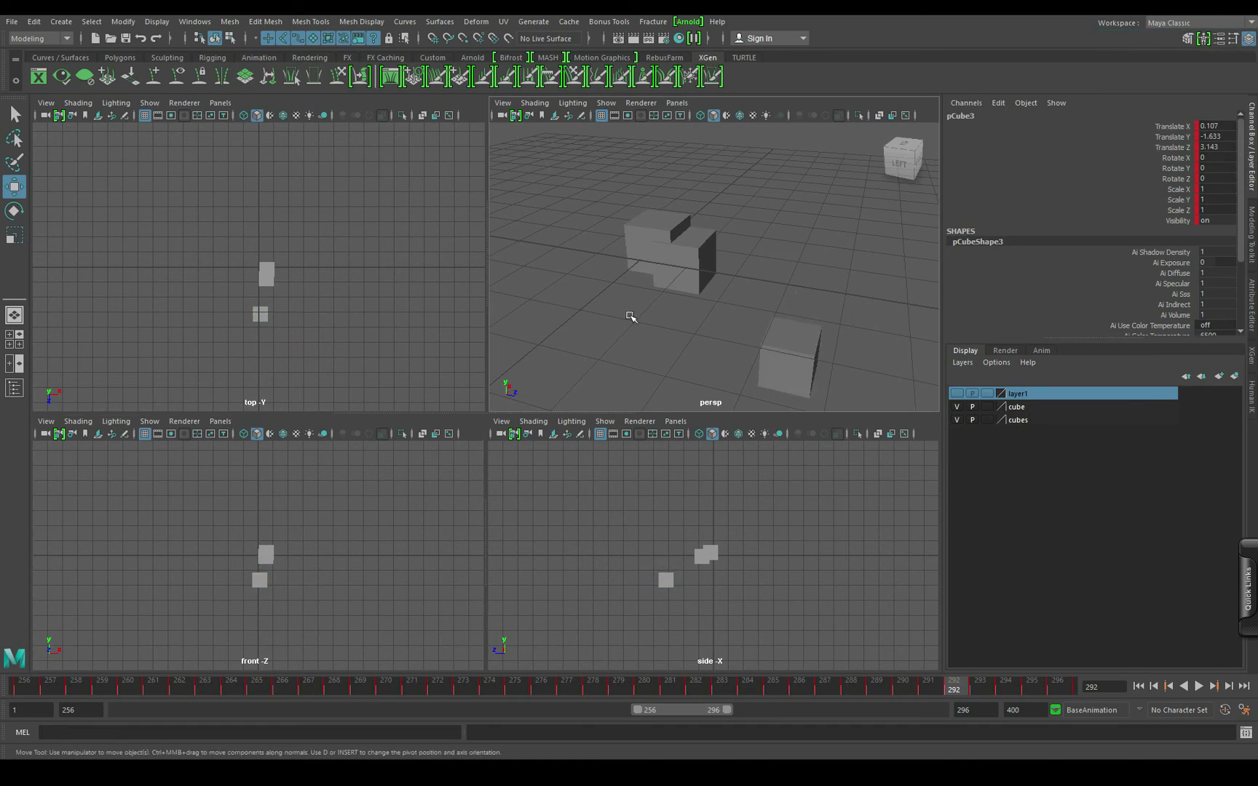
pyautogui.press('space')
pyautogui.press('space')
pyautogui.press('space')
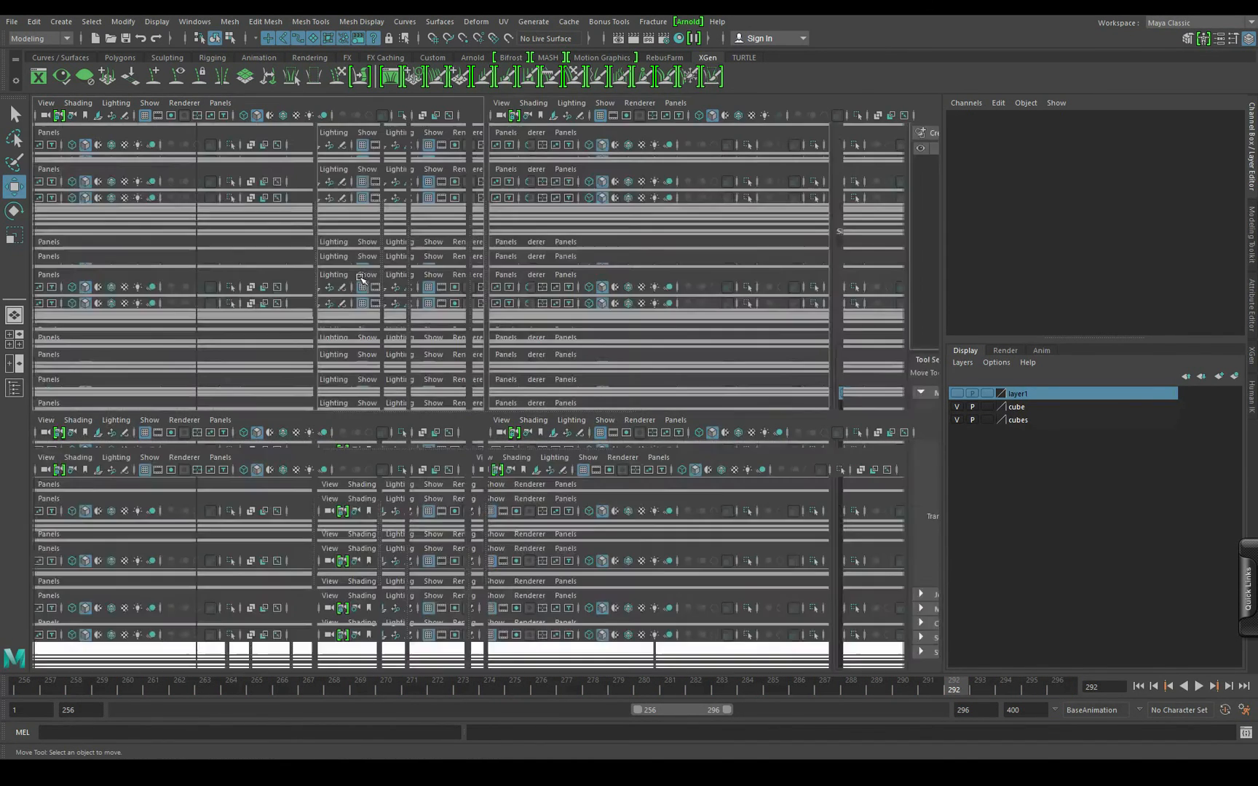
# Step: Bring up the hotbox in the viewport and review the available menu sets, including the customize option
pyautogui.press('space')
pyautogui.press('space')
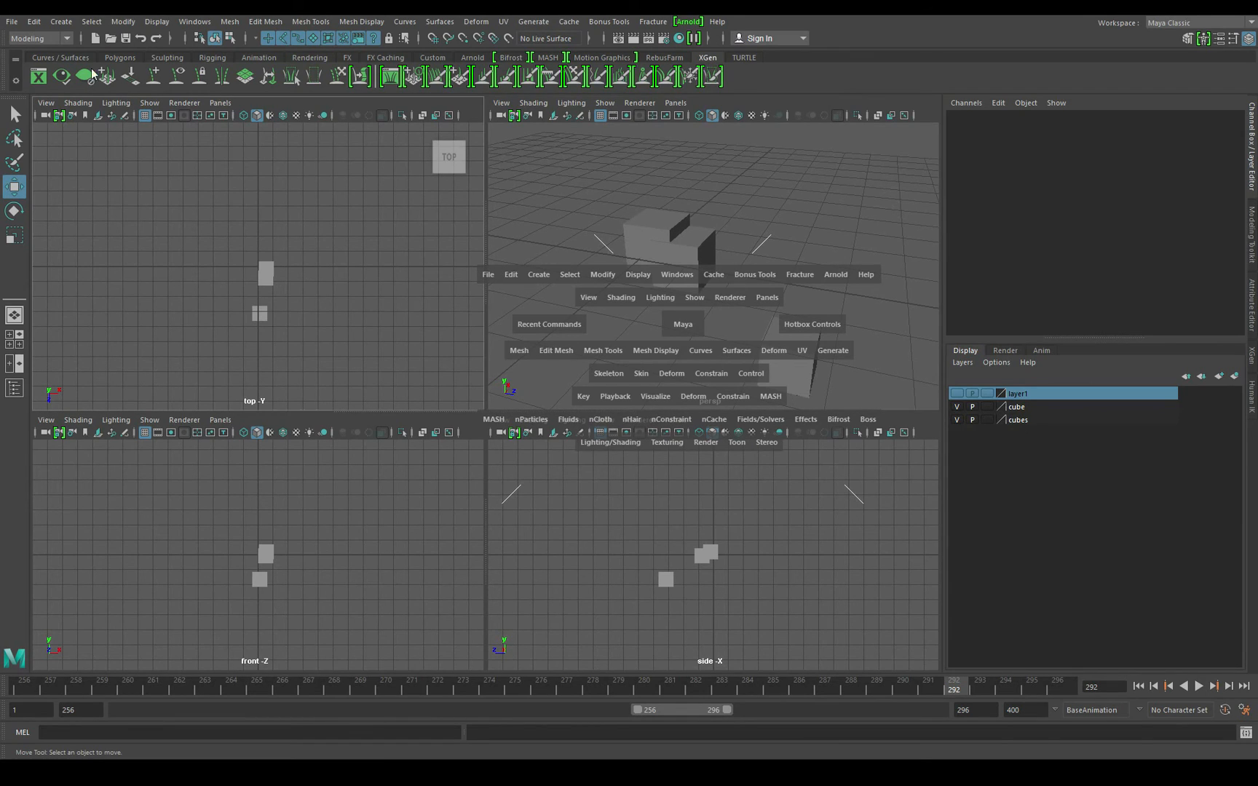
pyautogui.click(57, 40)
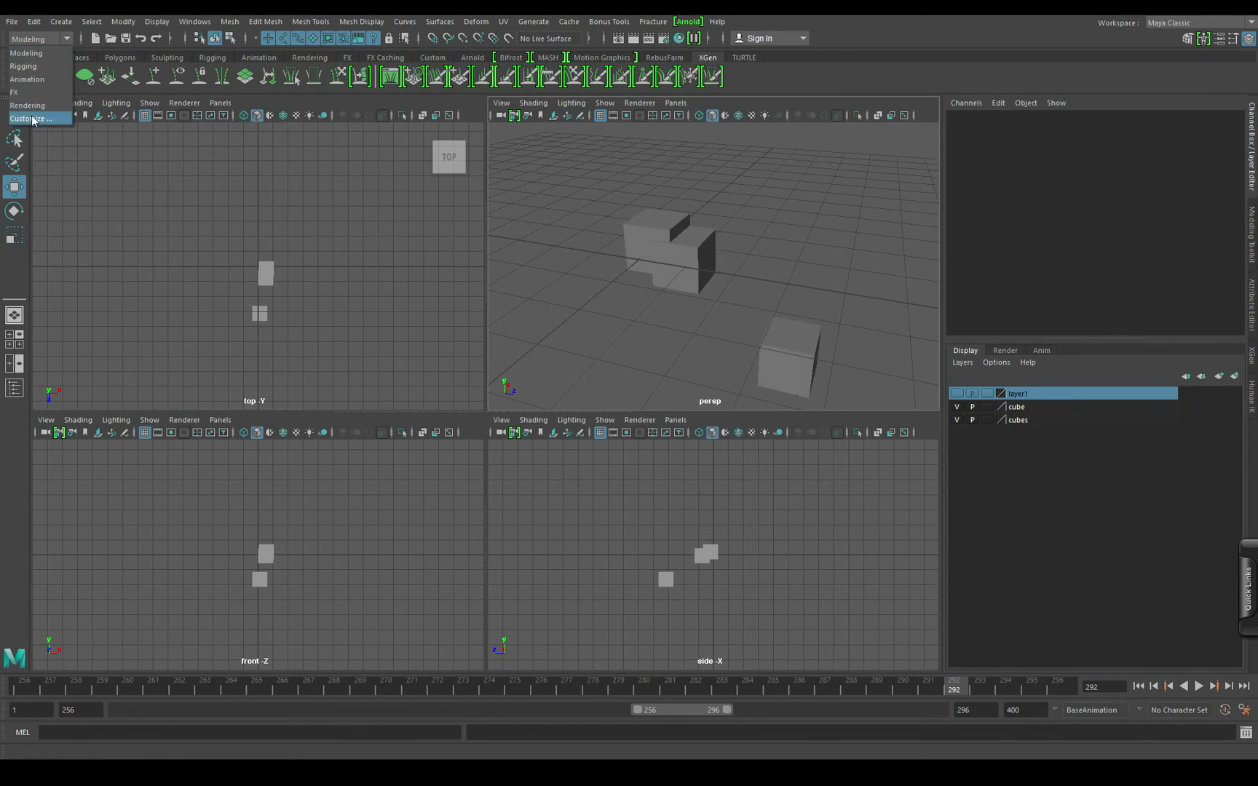
pyautogui.click(635, 299)
# Step: Show the hotbox and look through its Curves and Fracture menus, including the Edit simulator options
pyautogui.press('space')
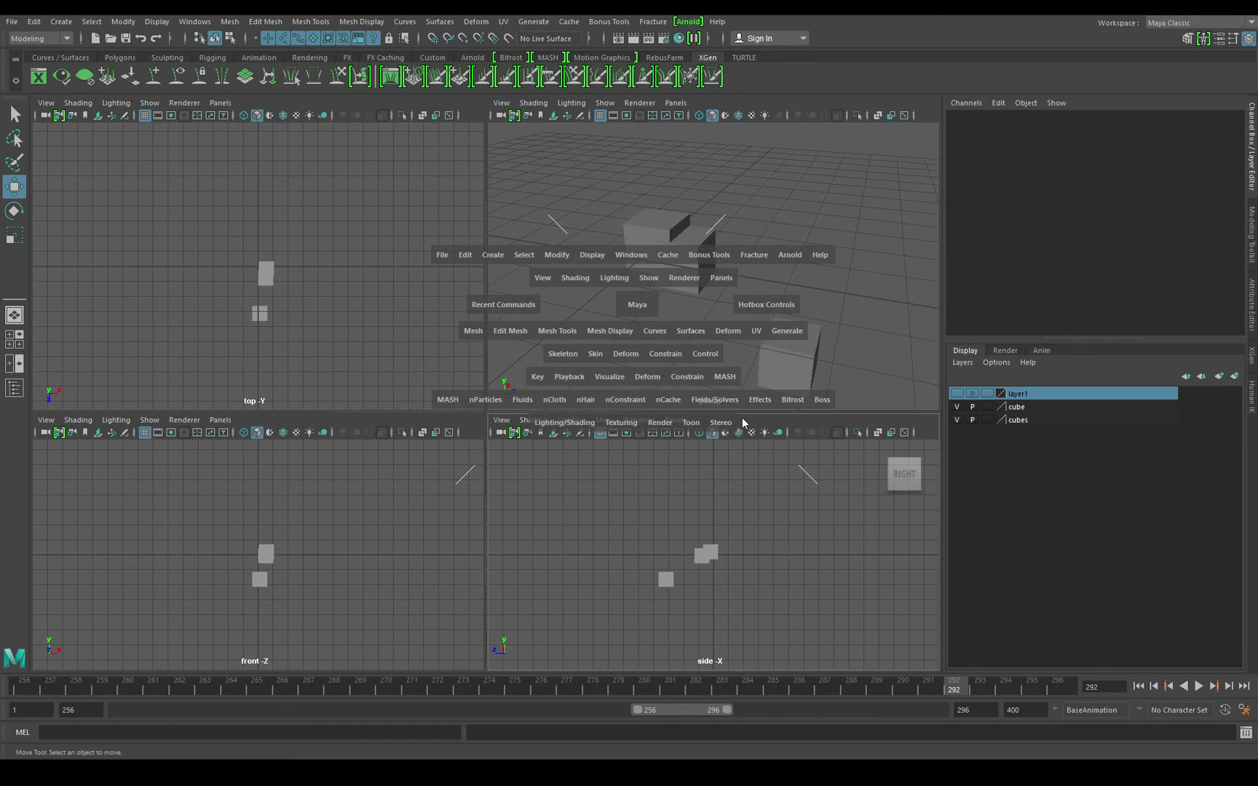
pyautogui.click(659, 334)
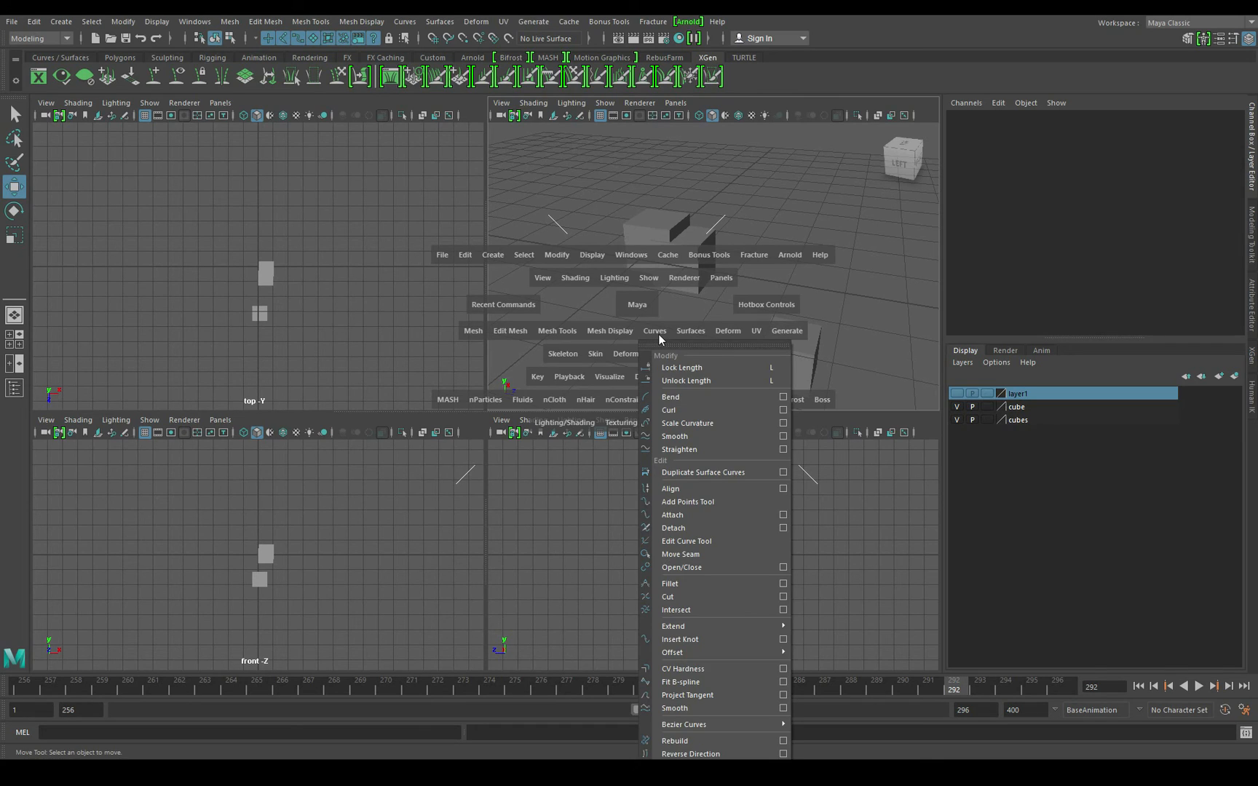
pyautogui.click(660, 334)
pyautogui.click(660, 334)
pyautogui.click(660, 334)
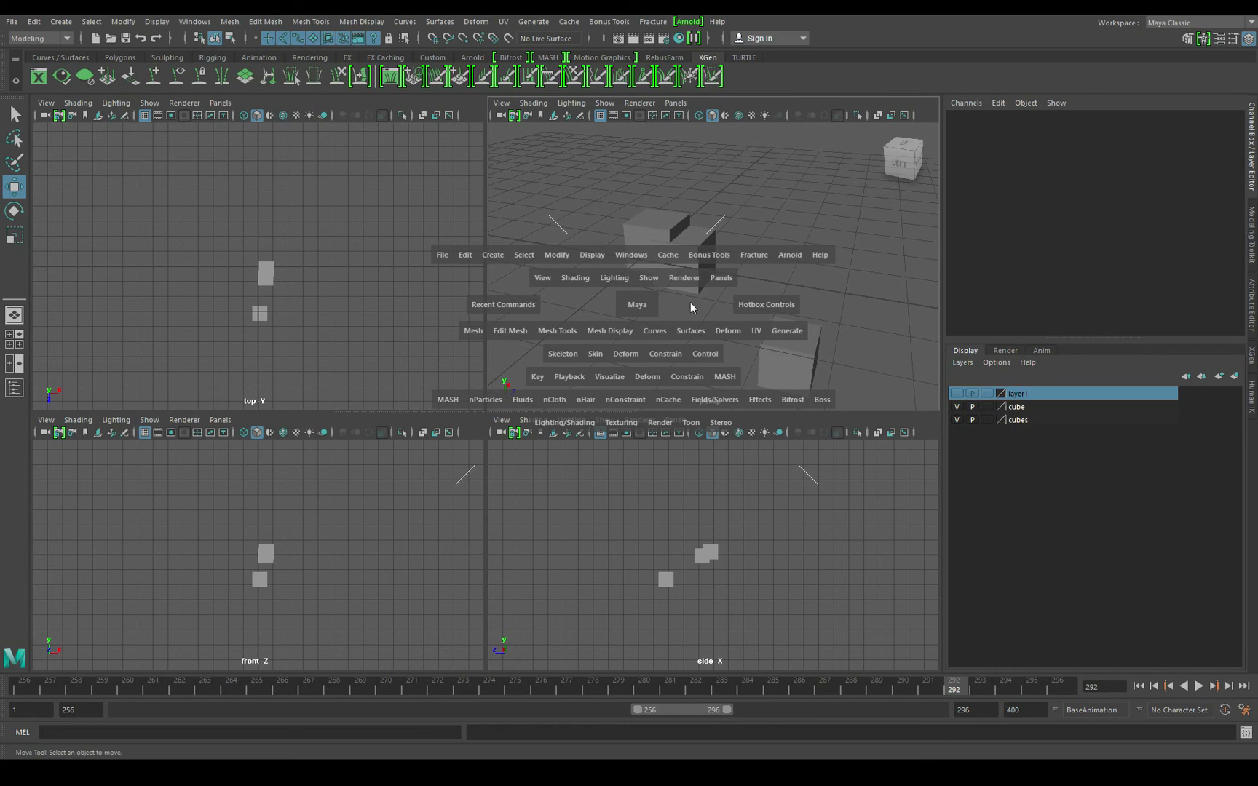
pyautogui.click(753, 255)
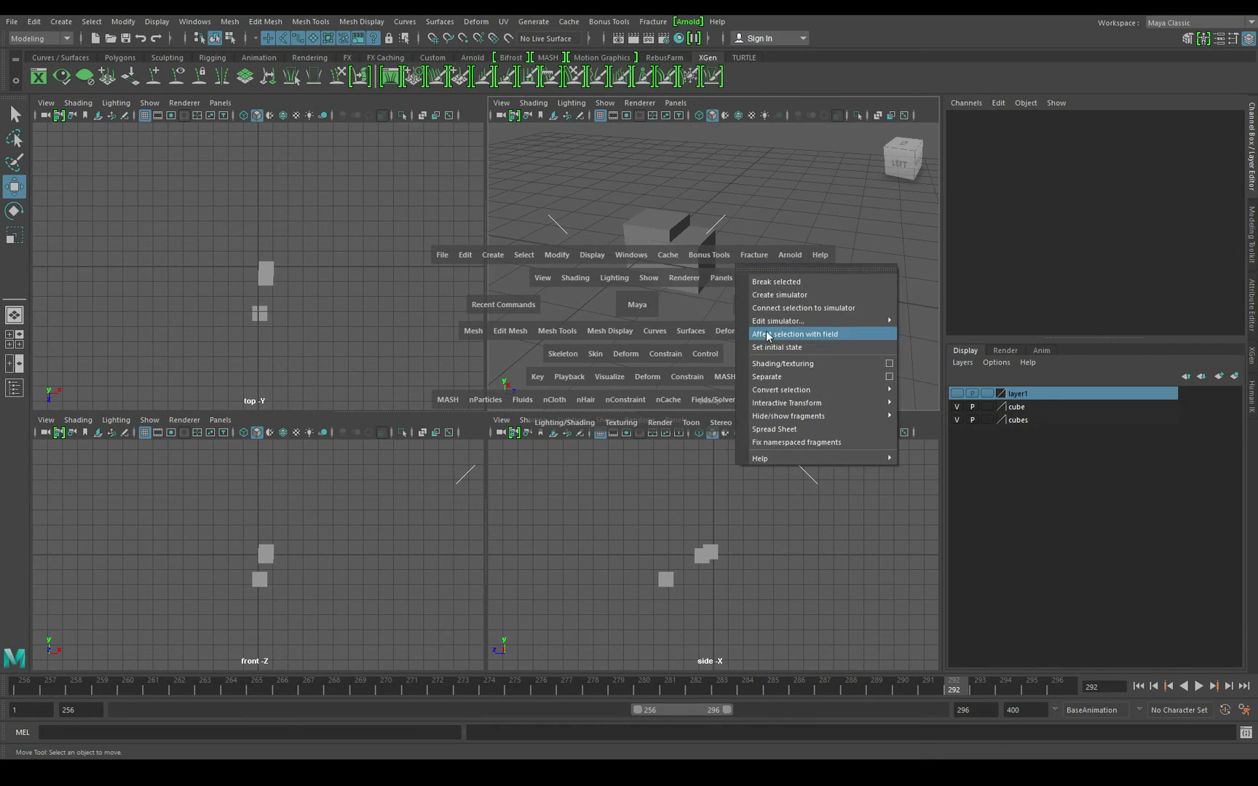
pyautogui.moveTo(864, 321)
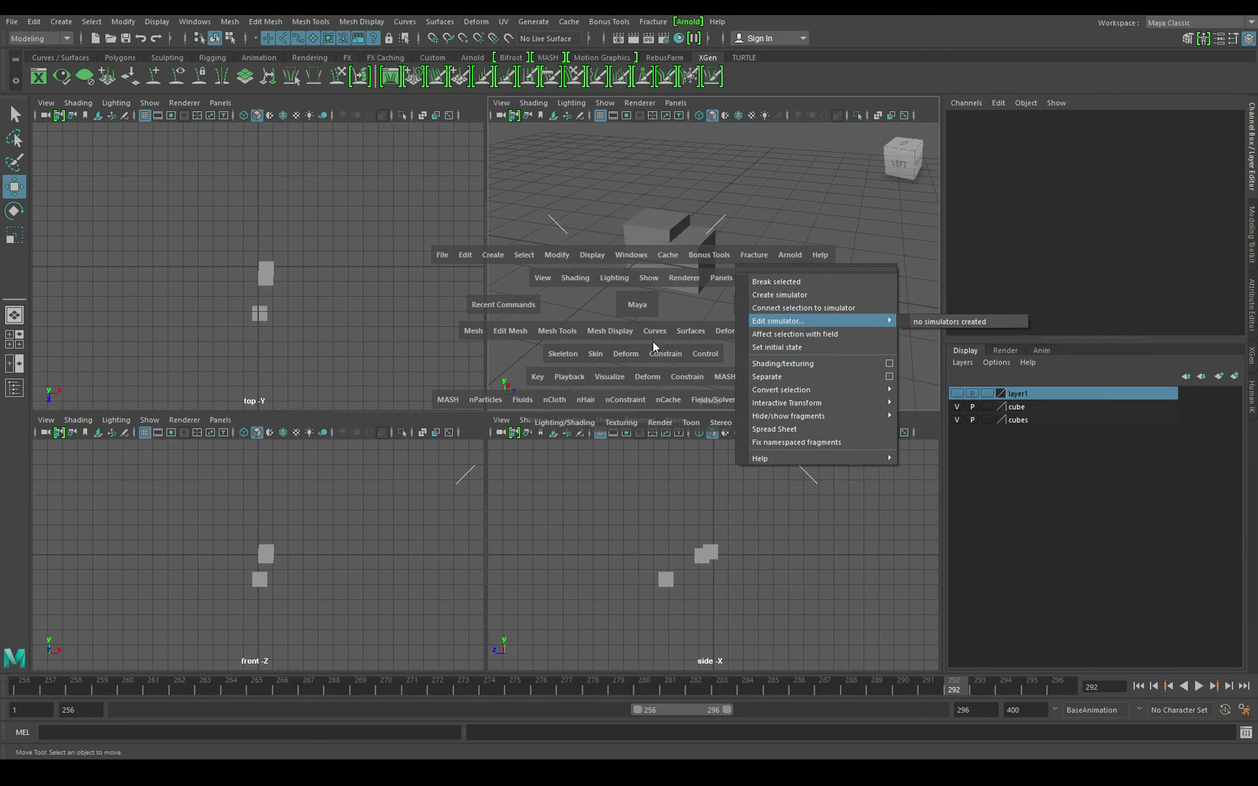
pyautogui.click(675, 304)
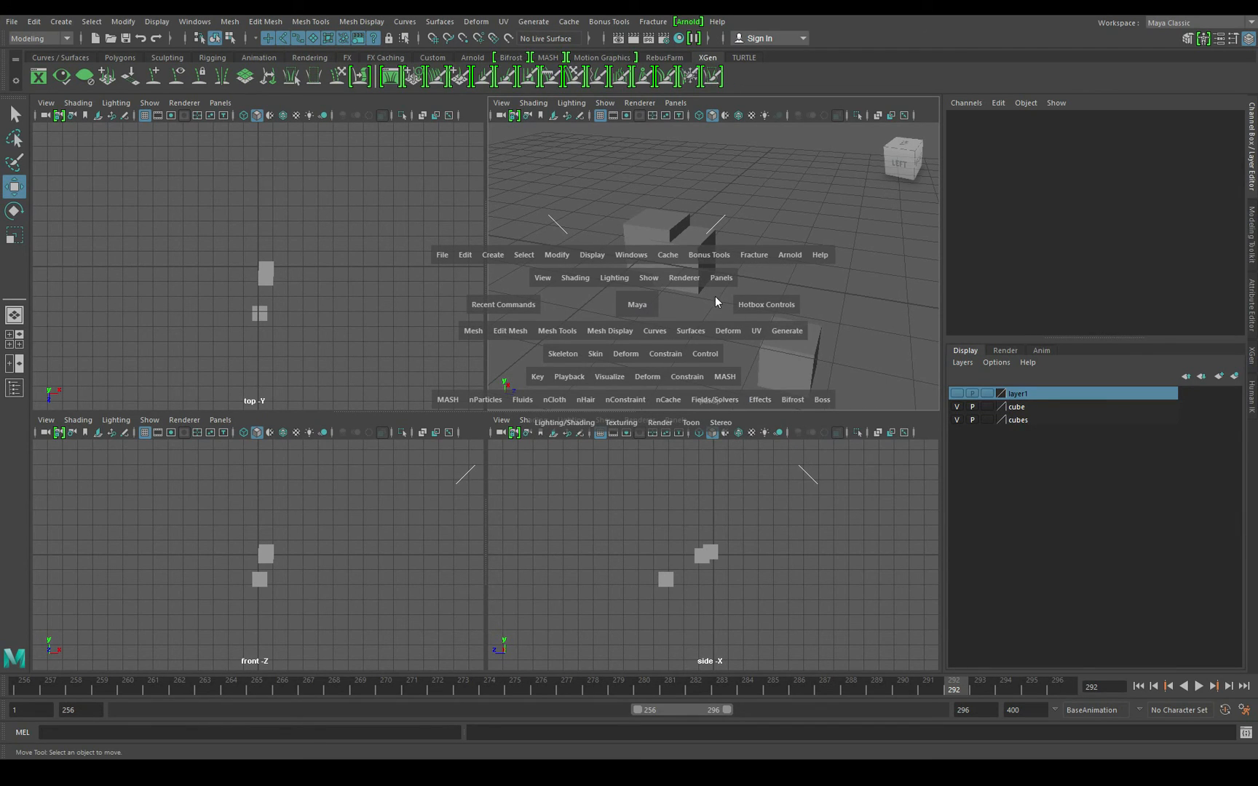
# Step: Examine the camera view choices at the hotbox's center and dismiss the hotbox
pyautogui.click(637, 304)
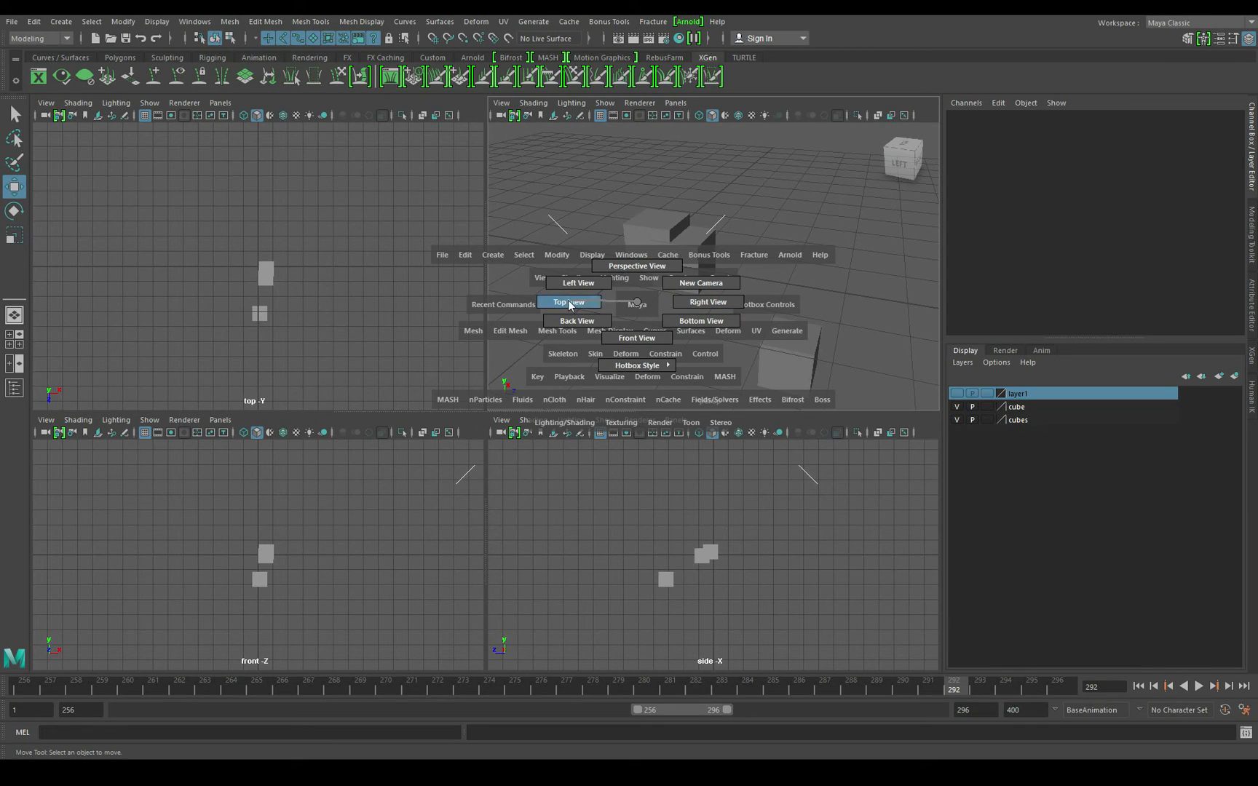
pyautogui.click(641, 306)
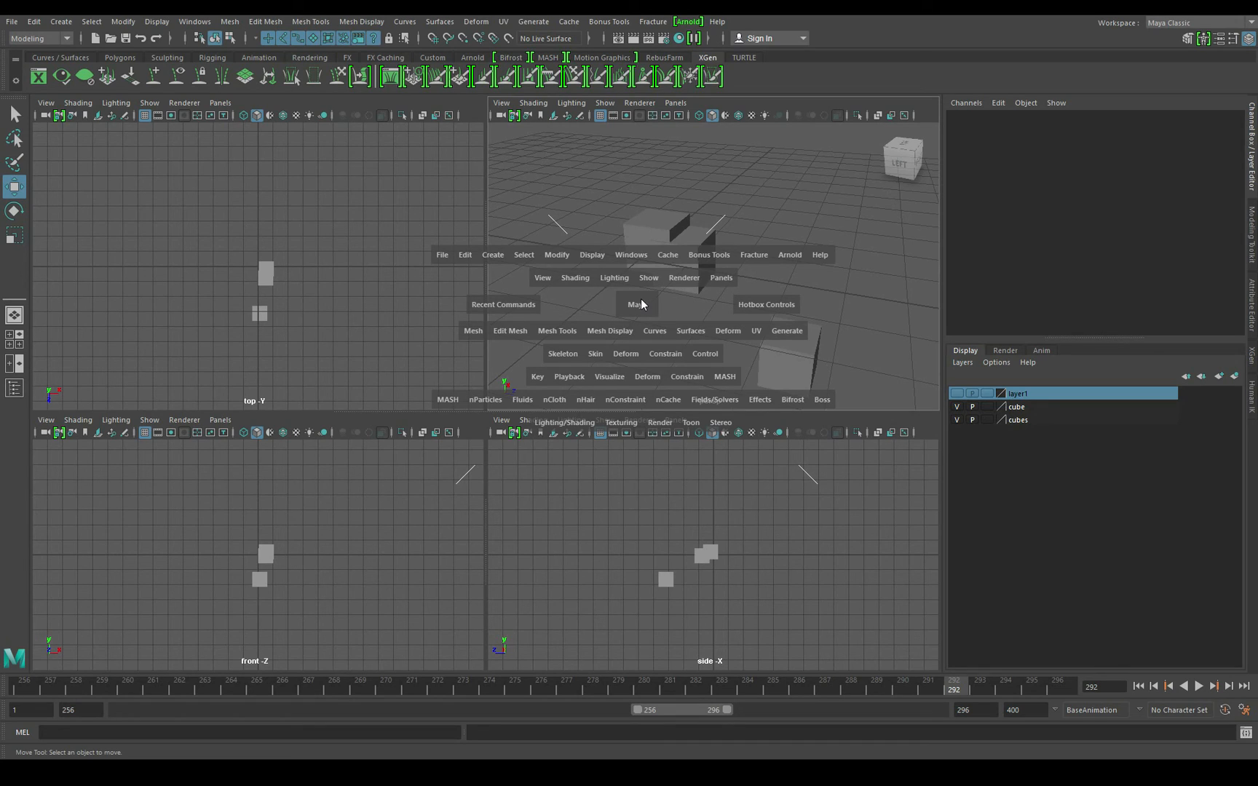
pyautogui.press('space')
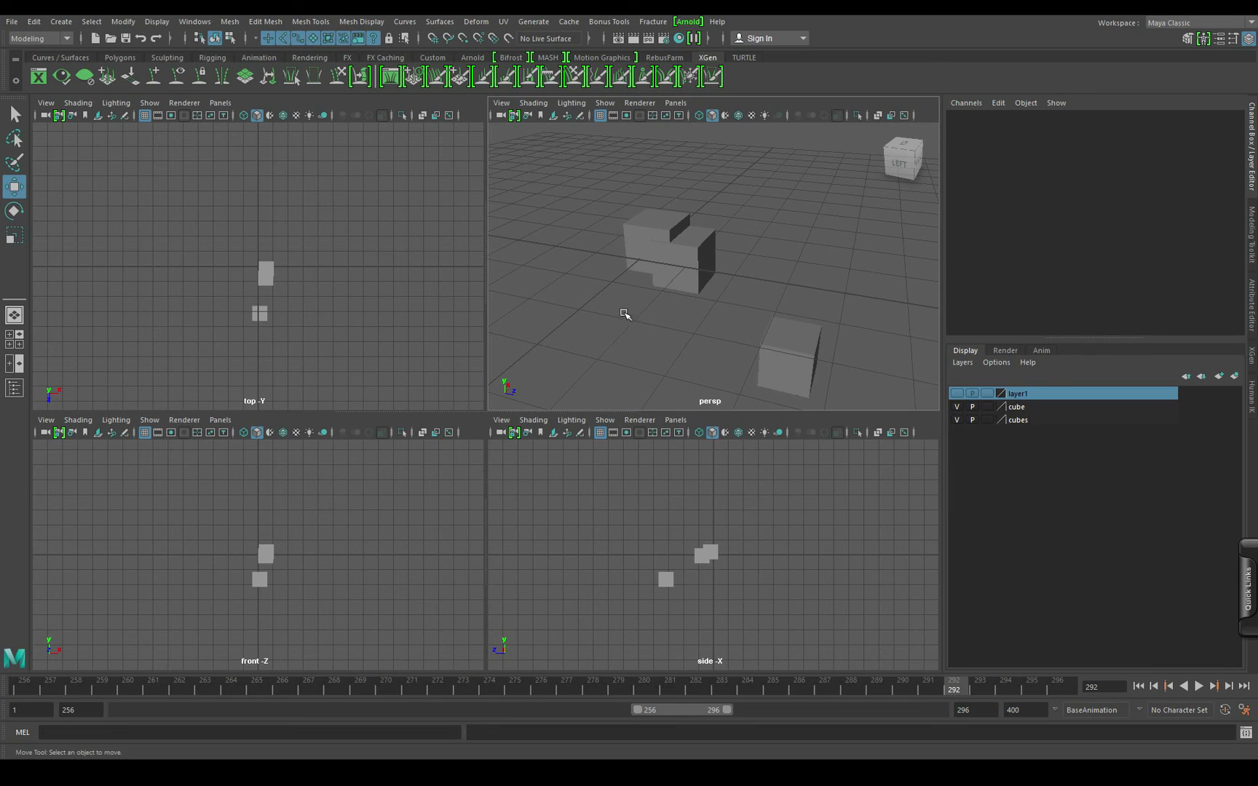
# Step: Maximize the perspective view so that all three cubes are in frame
pyautogui.press('space')
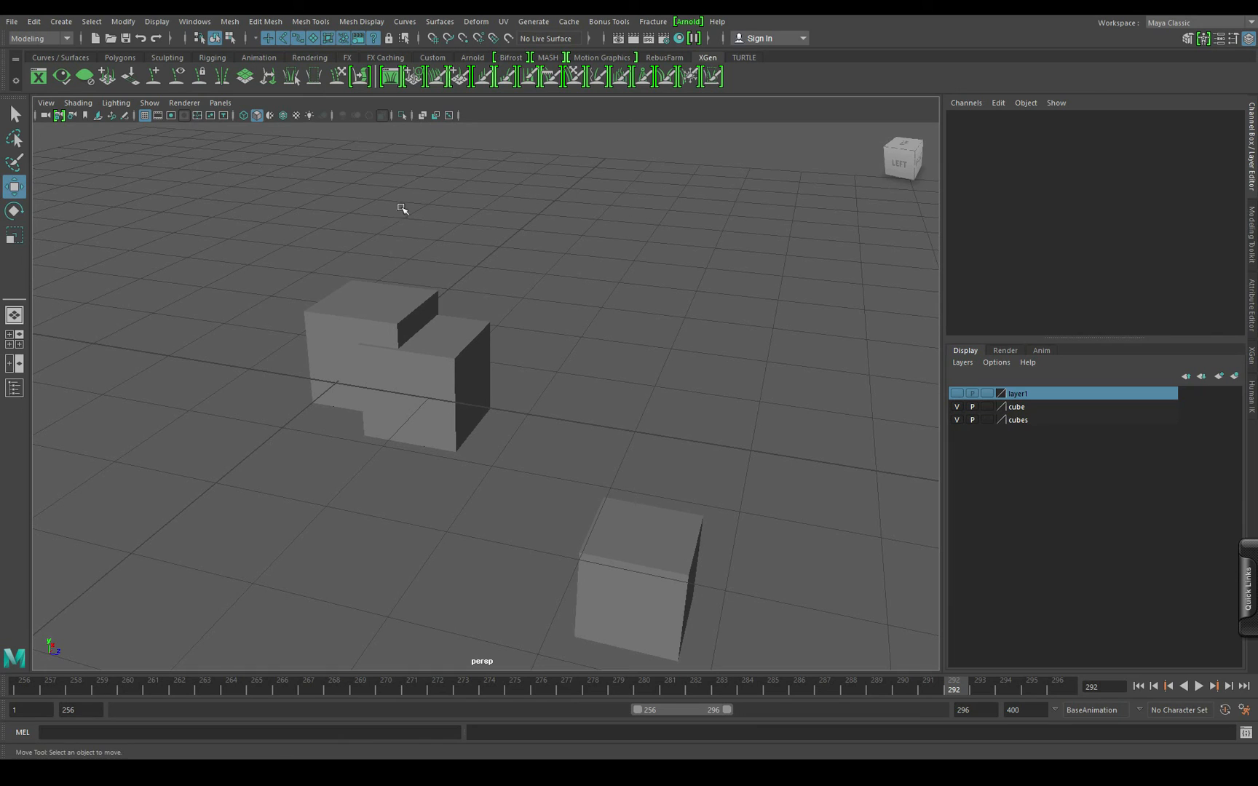
pyautogui.scroll(-5, 533, 365)
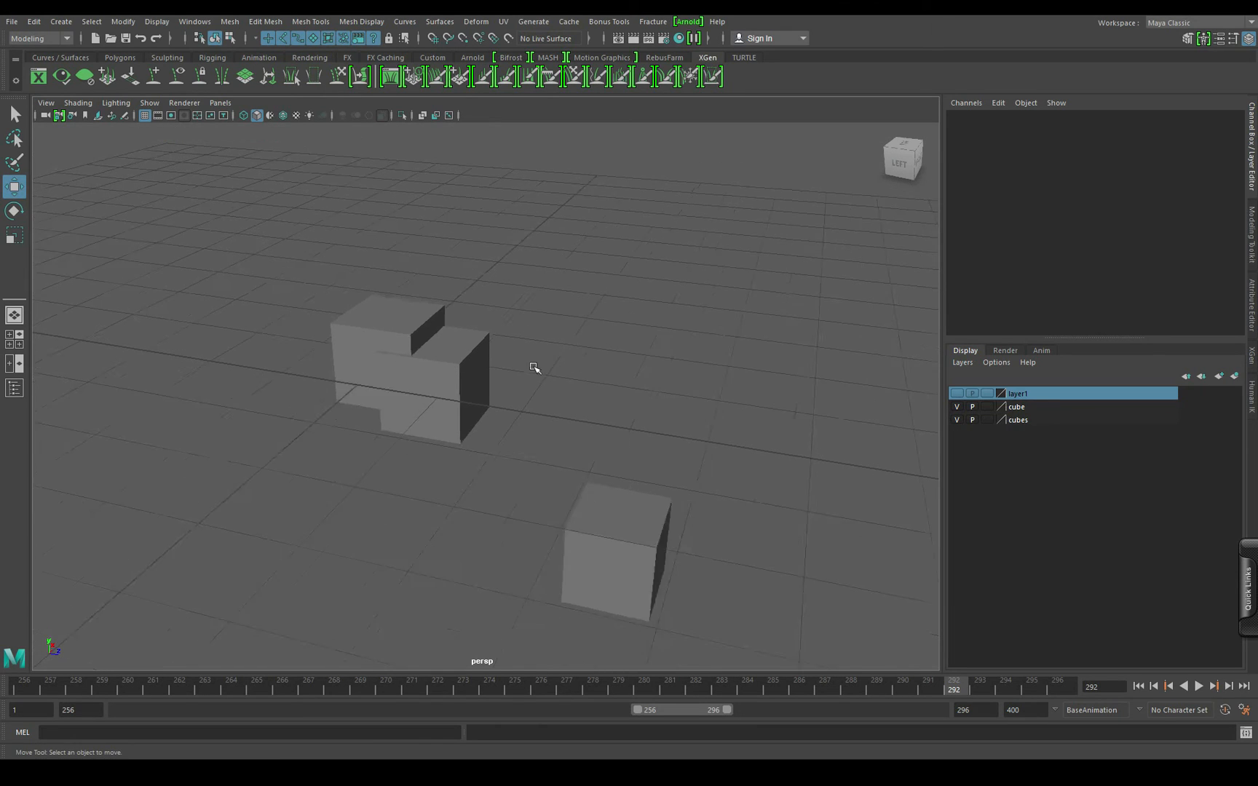
pyautogui.press('space')
pyautogui.moveTo(480, 525); pyautogui.dragTo(526, 506)
pyautogui.scroll(2, 467, 485)
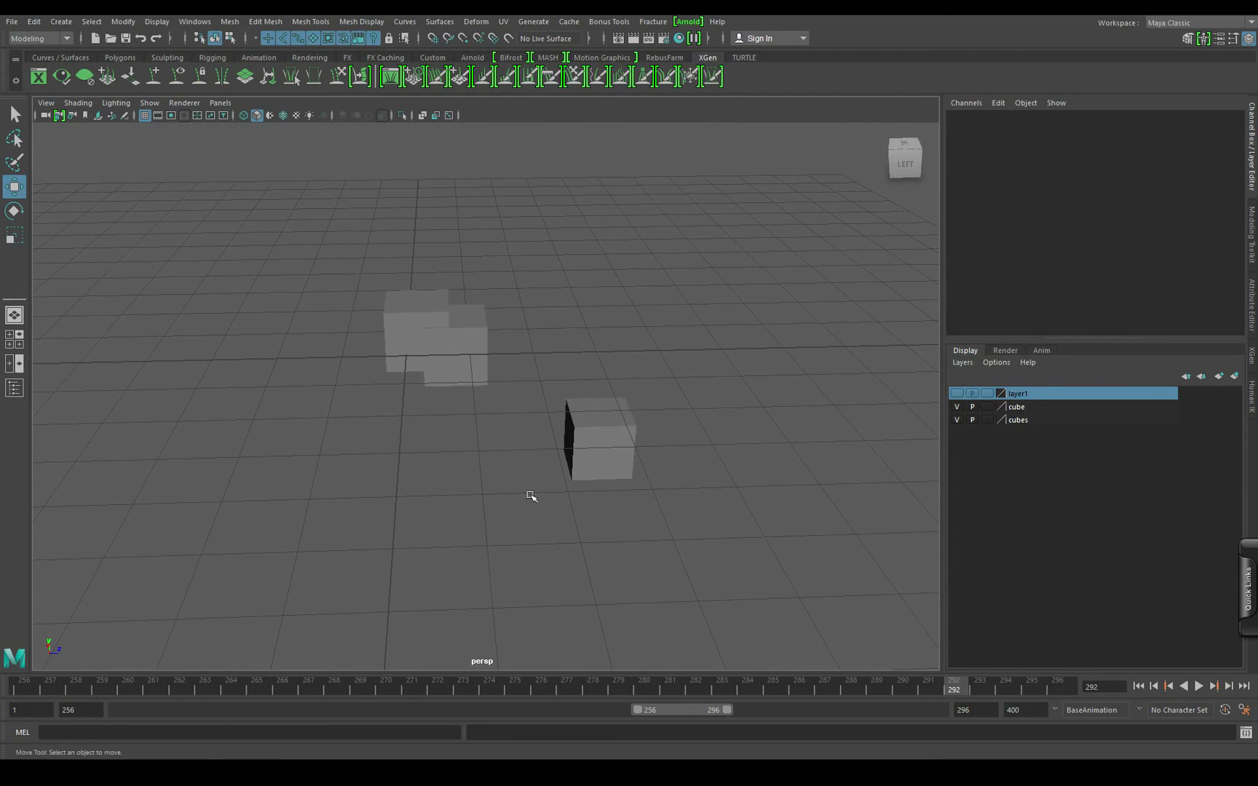
# Step: Display pCube1 in smooth mesh preview and move it along Z to about 2.33
pyautogui.click(467, 329)
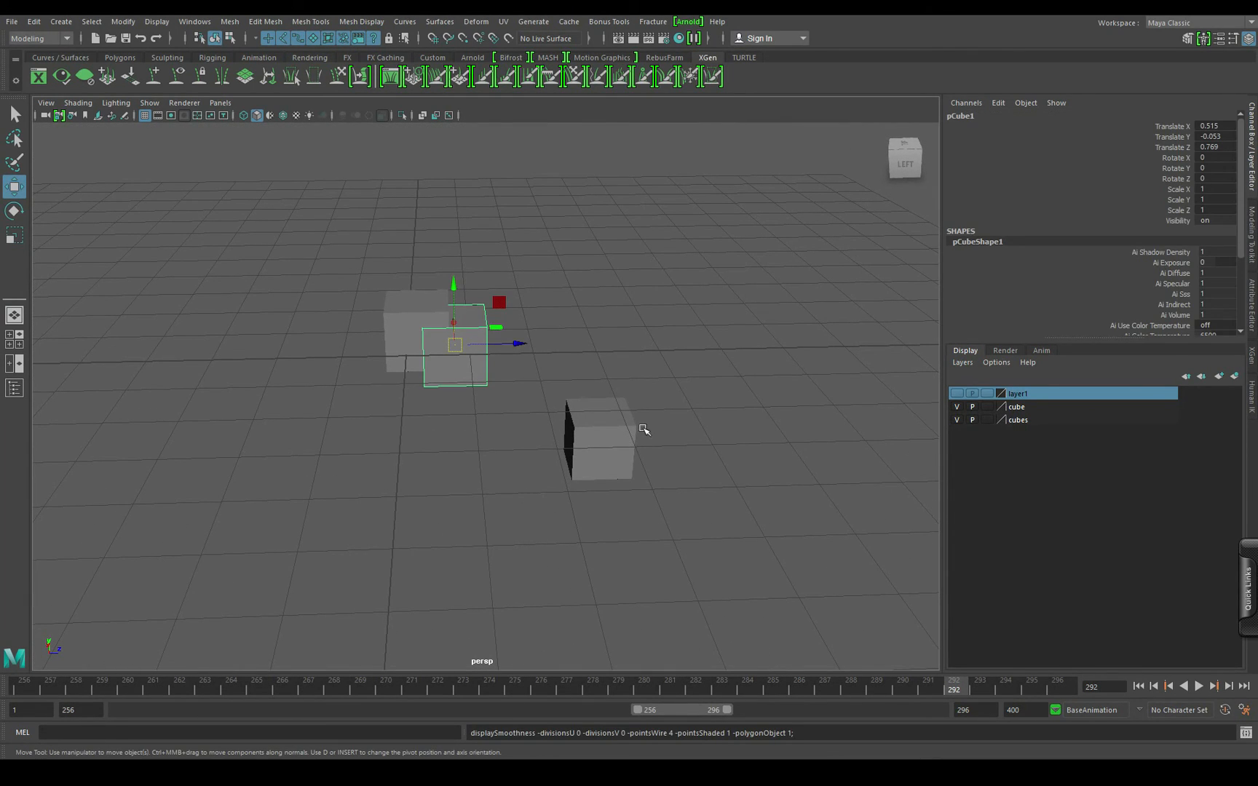
pyautogui.press('3')
pyautogui.scroll(2, 524, 393)
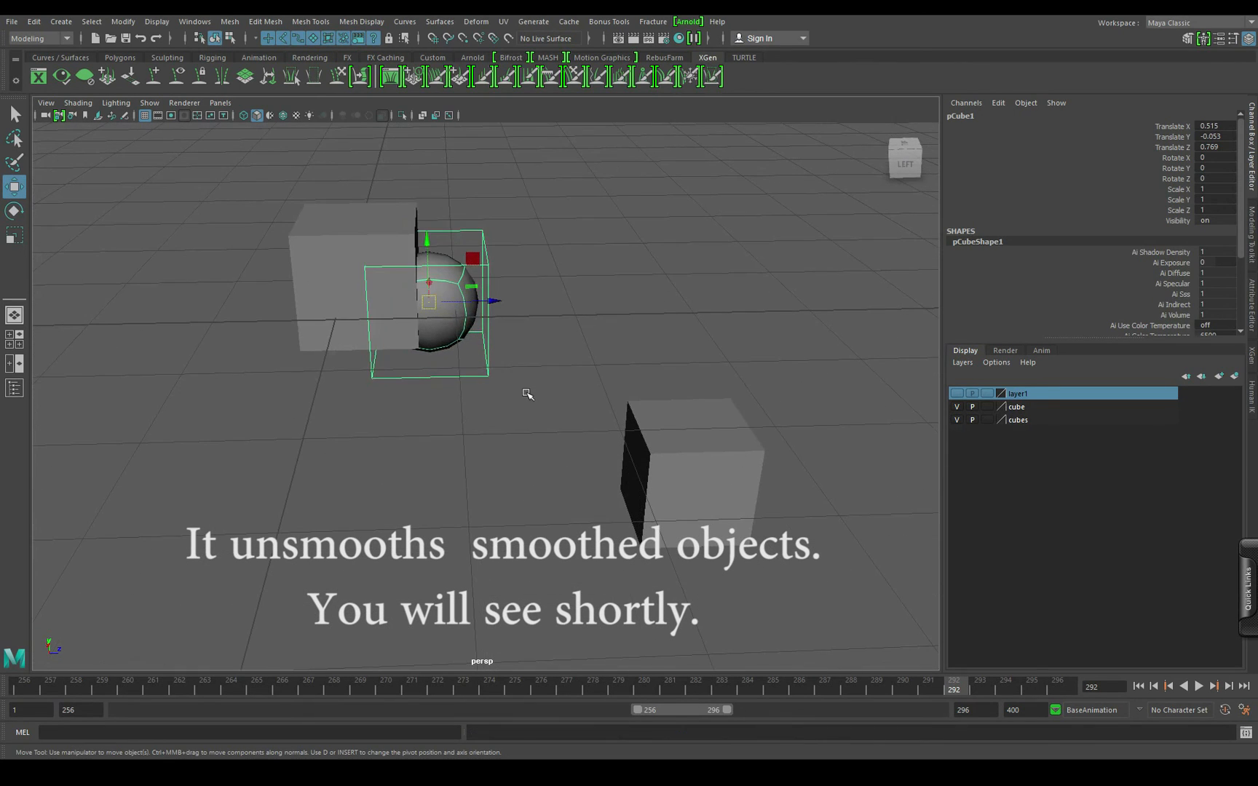
pyautogui.moveTo(495, 301); pyautogui.dragTo(662, 295)
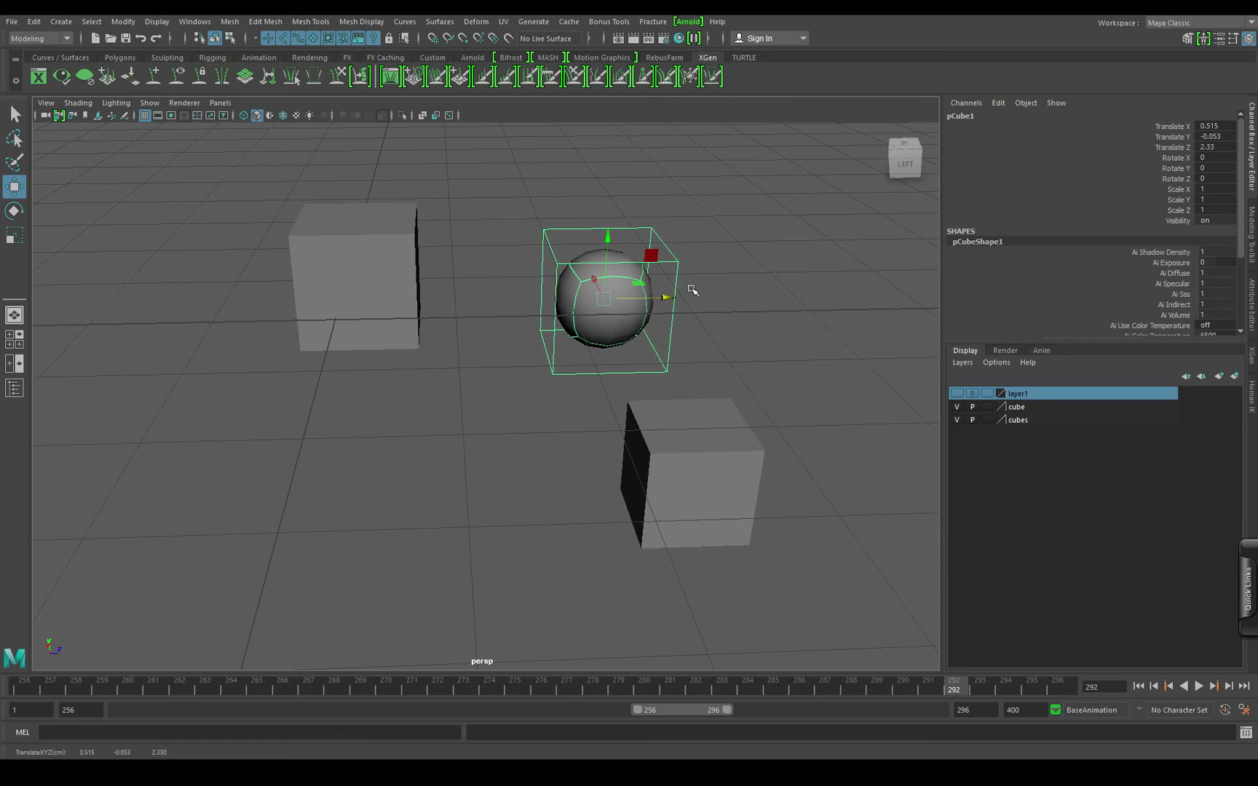
pyautogui.press('3')
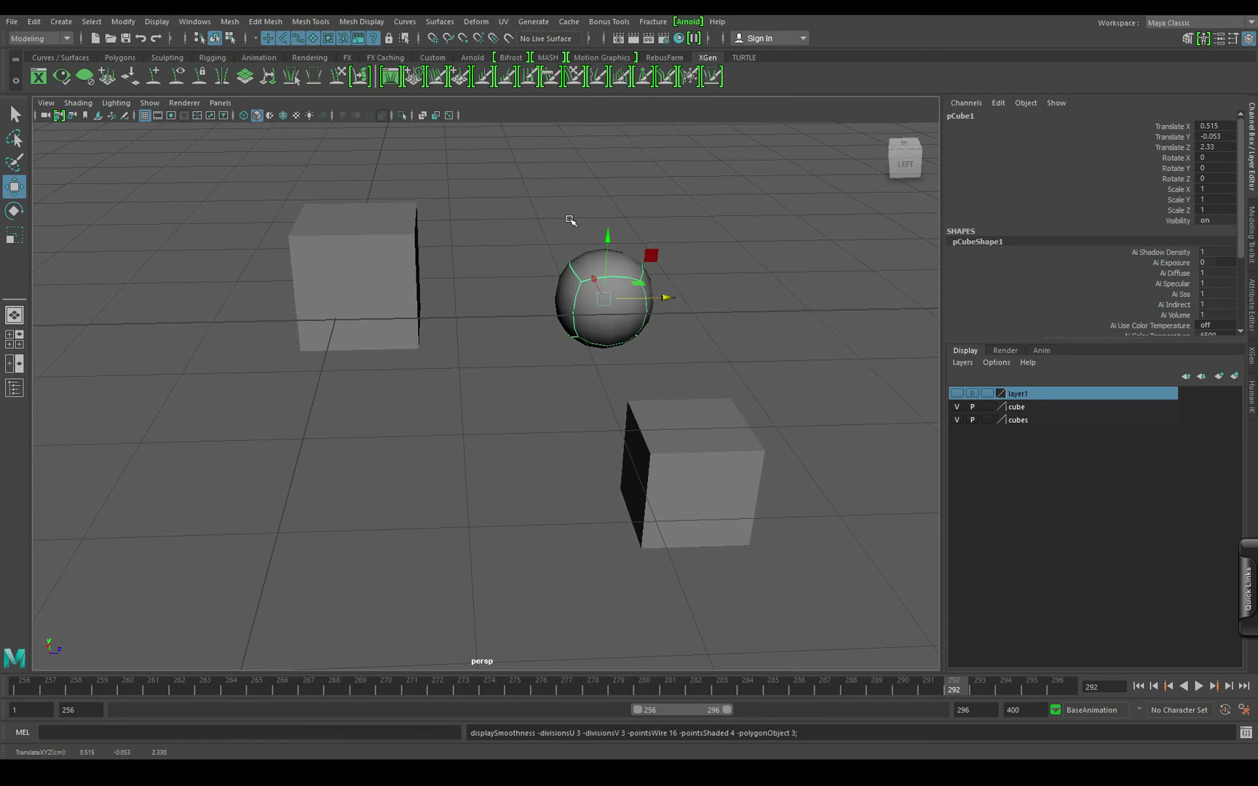
# Step: Turn on smooth mesh preview for pCube3 and pCube2
pyautogui.keyDown('alt'); pyautogui.moveTo(759, 308); pyautogui.dragTo(587, 374); pyautogui.keyUp('alt')
pyautogui.click(539, 382)
pyautogui.keyDown('alt'); pyautogui.moveTo(695, 439); pyautogui.dragTo(593, 435); pyautogui.keyUp('alt')
pyautogui.scroll(-3, 685, 468)
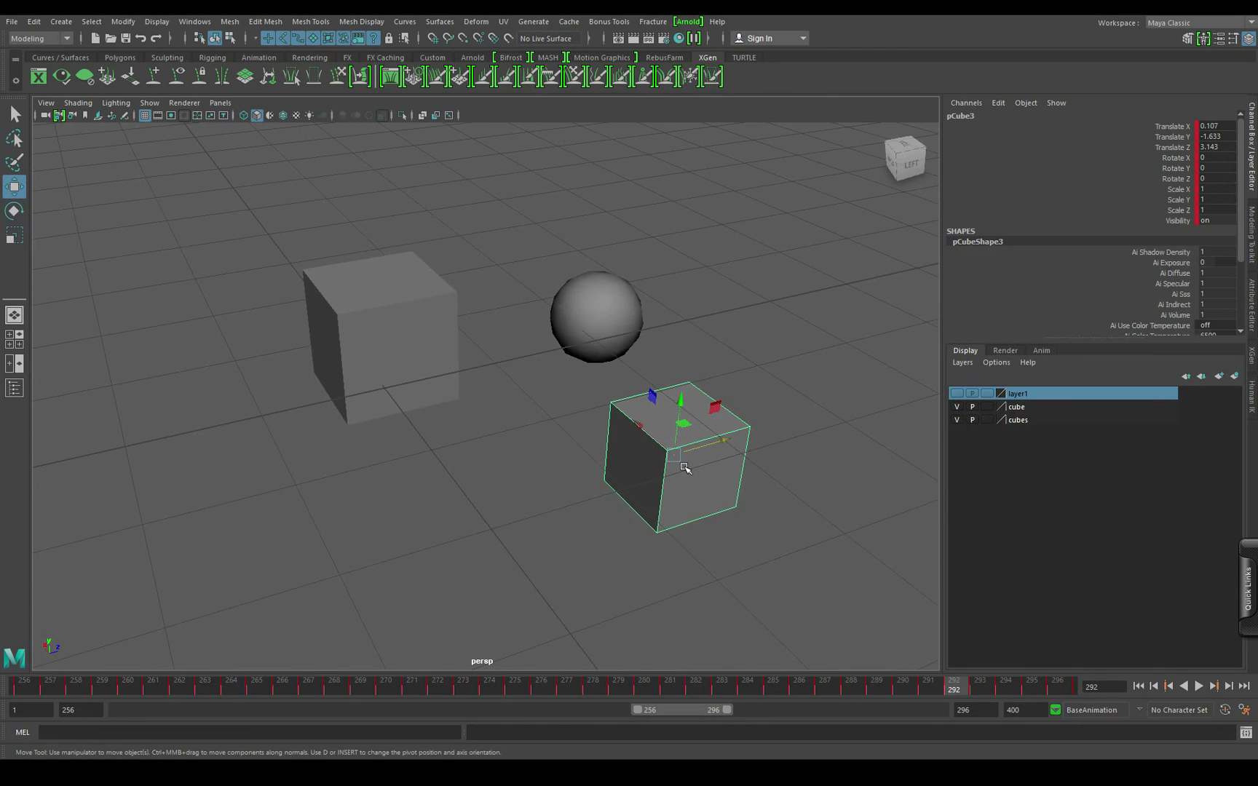
pyautogui.press('3')
pyautogui.keyDown('alt'); pyautogui.moveTo(571, 521); pyautogui.dragTo(559, 497, button='middle'); pyautogui.keyUp('alt')
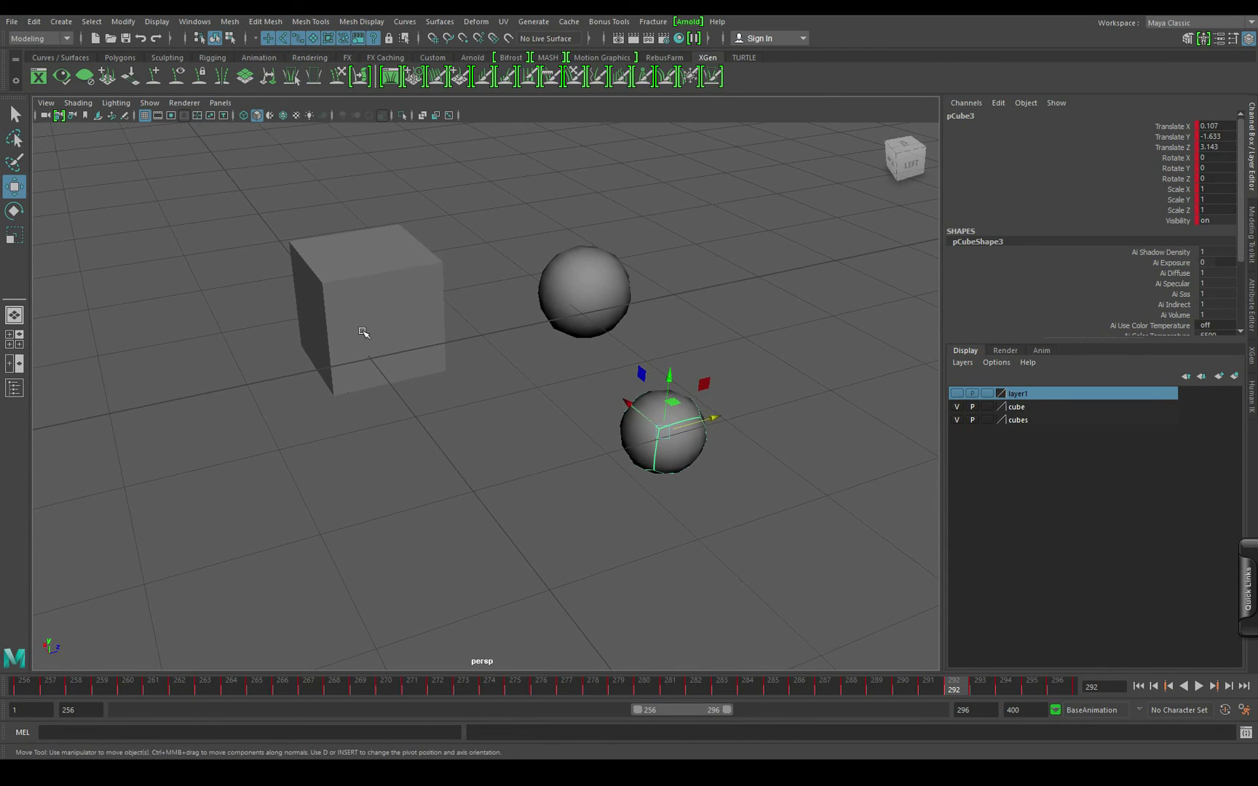
pyautogui.click(362, 335)
pyautogui.press('3')
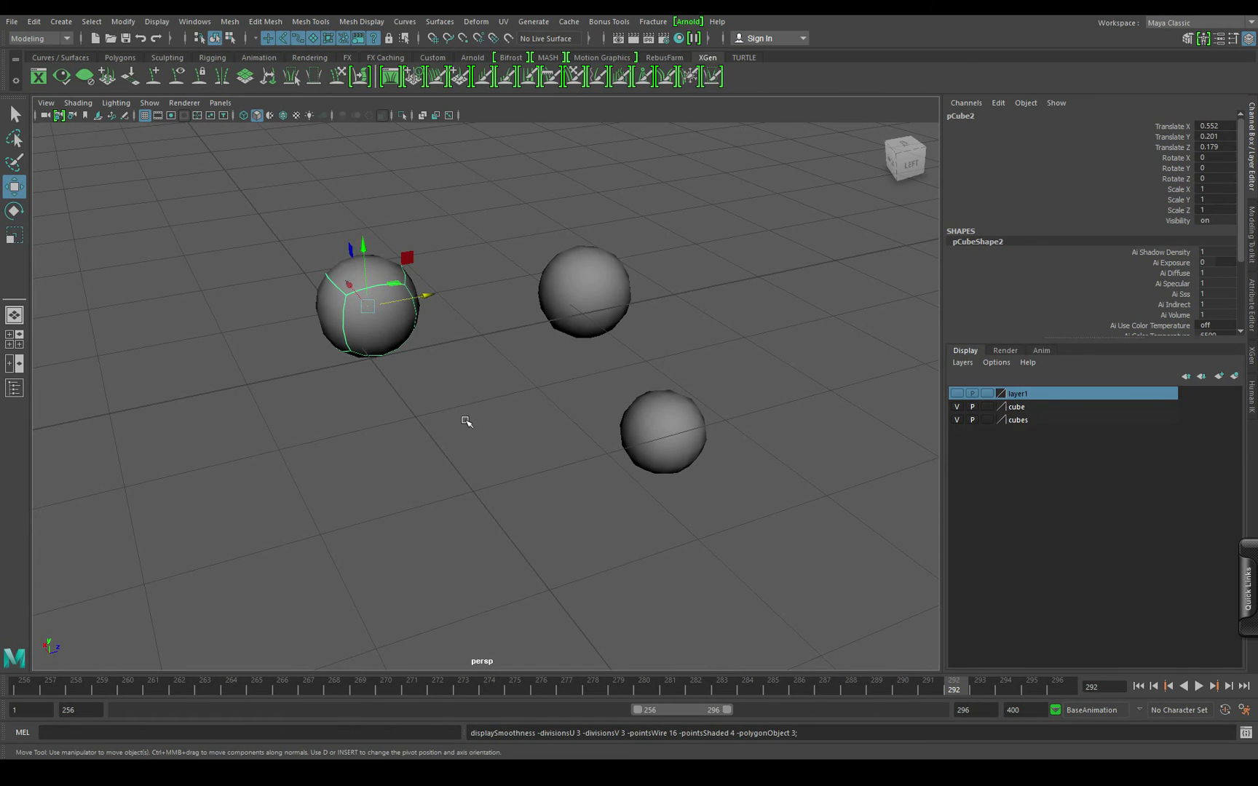
# Step: Restore the unsmoothed display of all three cubes, and briefly preview pCube3 smoothed inside its cage
pyautogui.scroll(4, 437, 417)
pyautogui.keyDown('alt'); pyautogui.moveTo(427, 415); pyautogui.dragTo(473, 460); pyautogui.keyUp('alt')
pyautogui.scroll(-6, 500, 416)
pyautogui.keyDown('alt'); pyautogui.moveTo(485, 469); pyautogui.dragTo(432, 481, button='middle'); pyautogui.keyUp('alt')
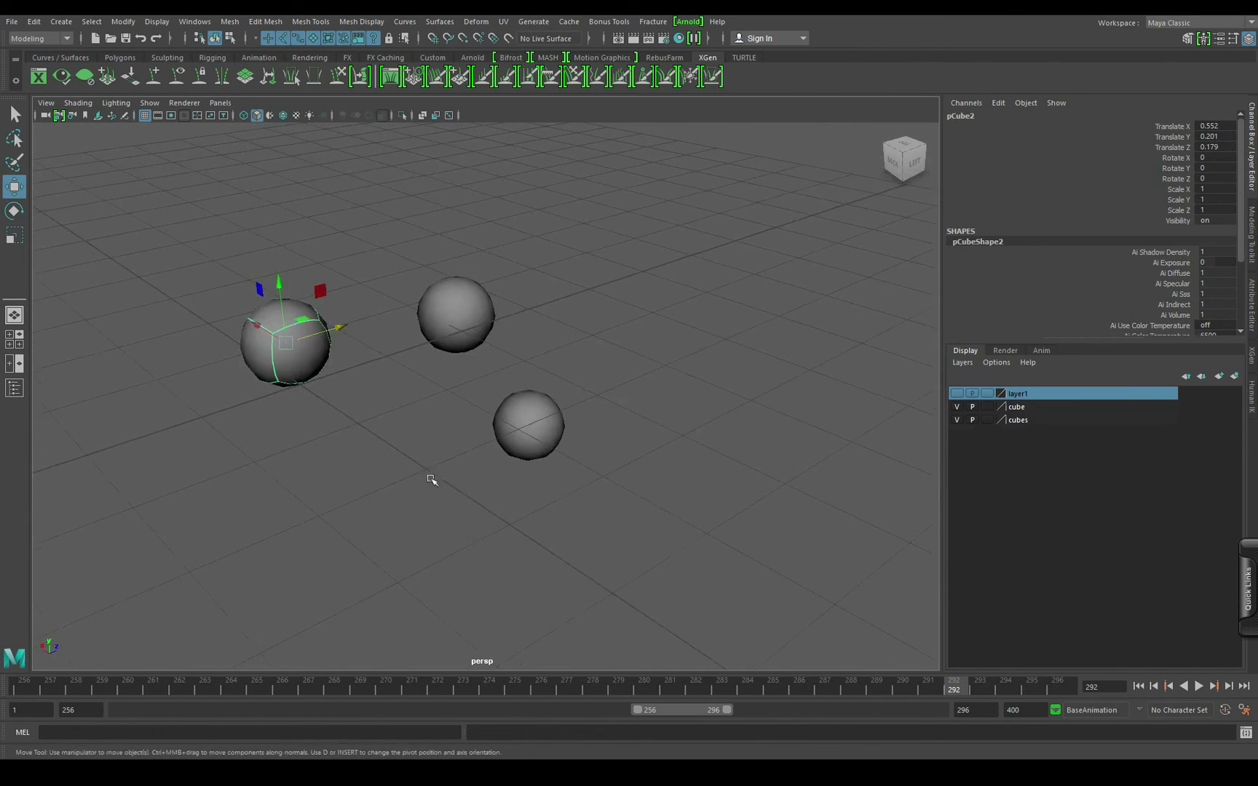
pyautogui.keyDown('alt'); pyautogui.moveTo(432, 481); pyautogui.dragTo(463, 458); pyautogui.keyUp('alt')
pyautogui.press('1')
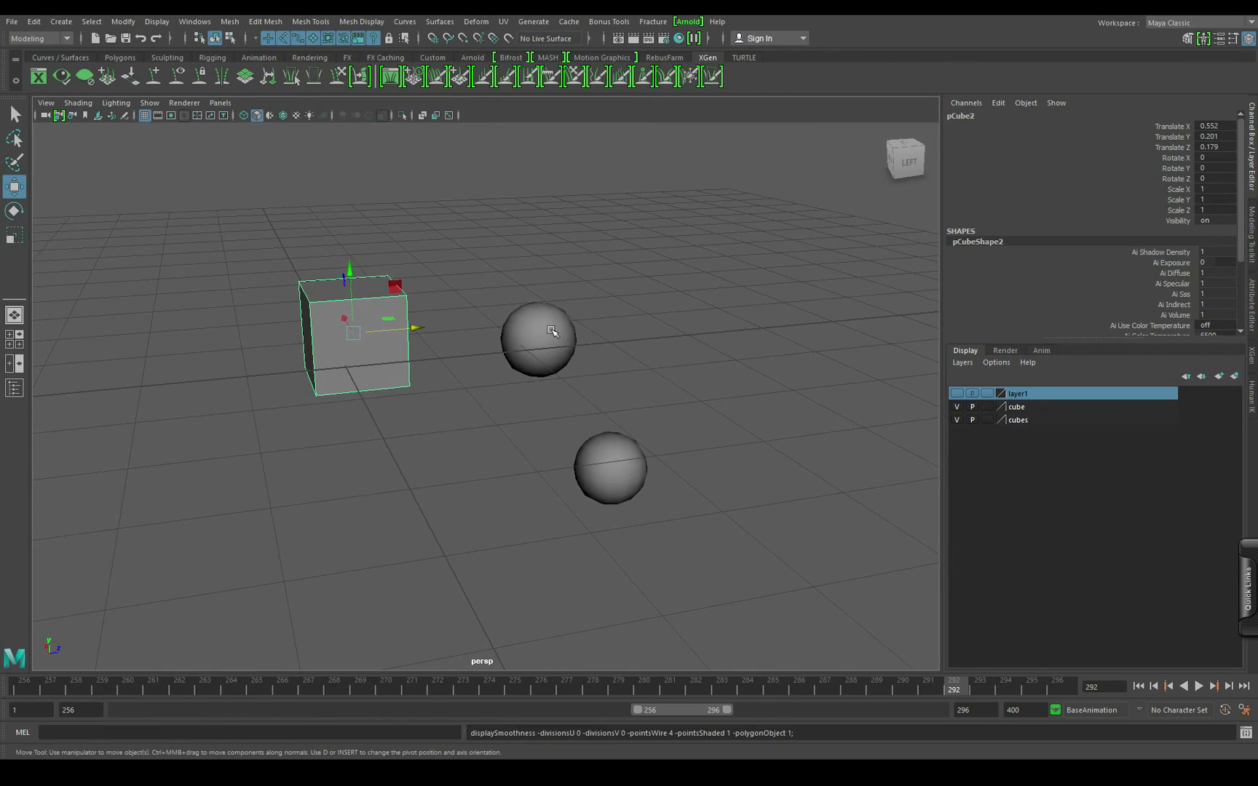
pyautogui.click(551, 332)
pyautogui.press('1')
pyautogui.click(618, 474)
pyautogui.press('1')
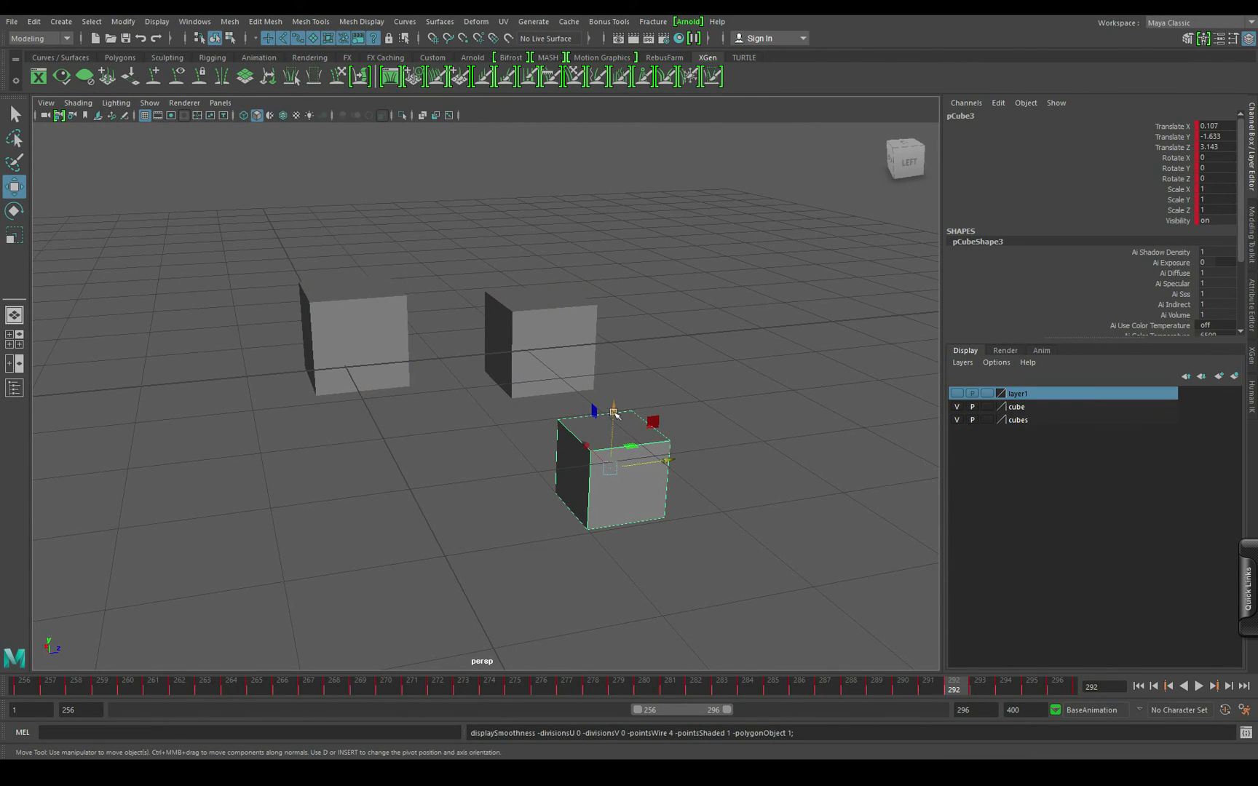
pyautogui.press('3')
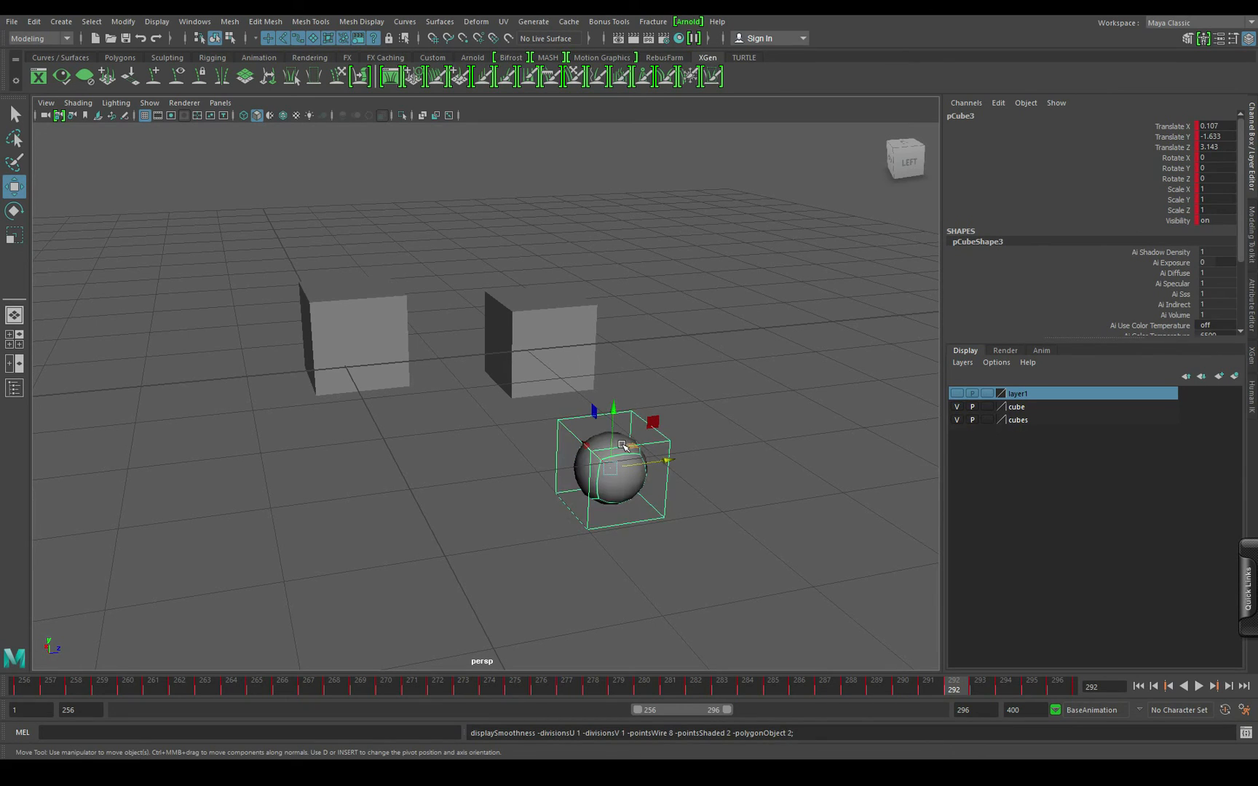
pyautogui.press('1')
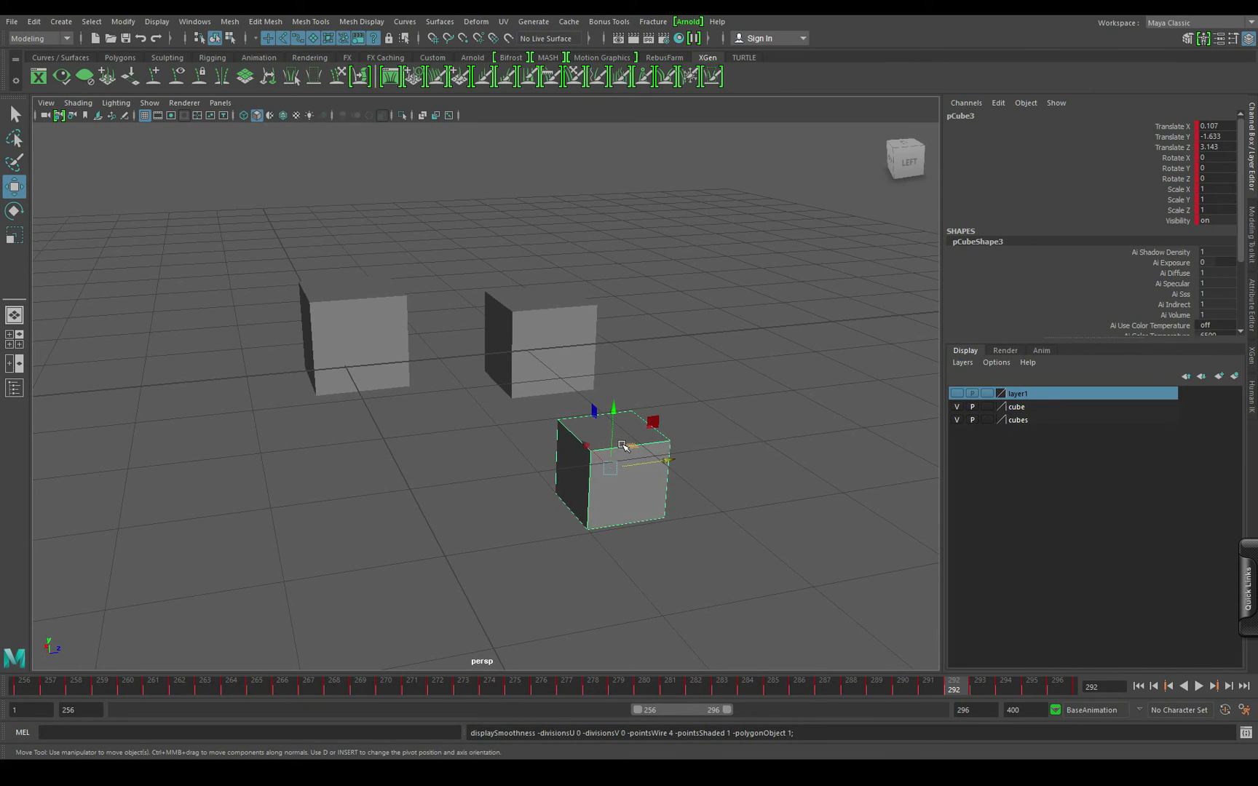
# Step: Switch the viewport to wireframe and snap one top vertex of pCube3 to a bottom corner of pCube1
pyautogui.press('4')
pyautogui.keyDown('alt'); pyautogui.moveTo(662, 540); pyautogui.dragTo(483, 398); pyautogui.keyUp('alt')
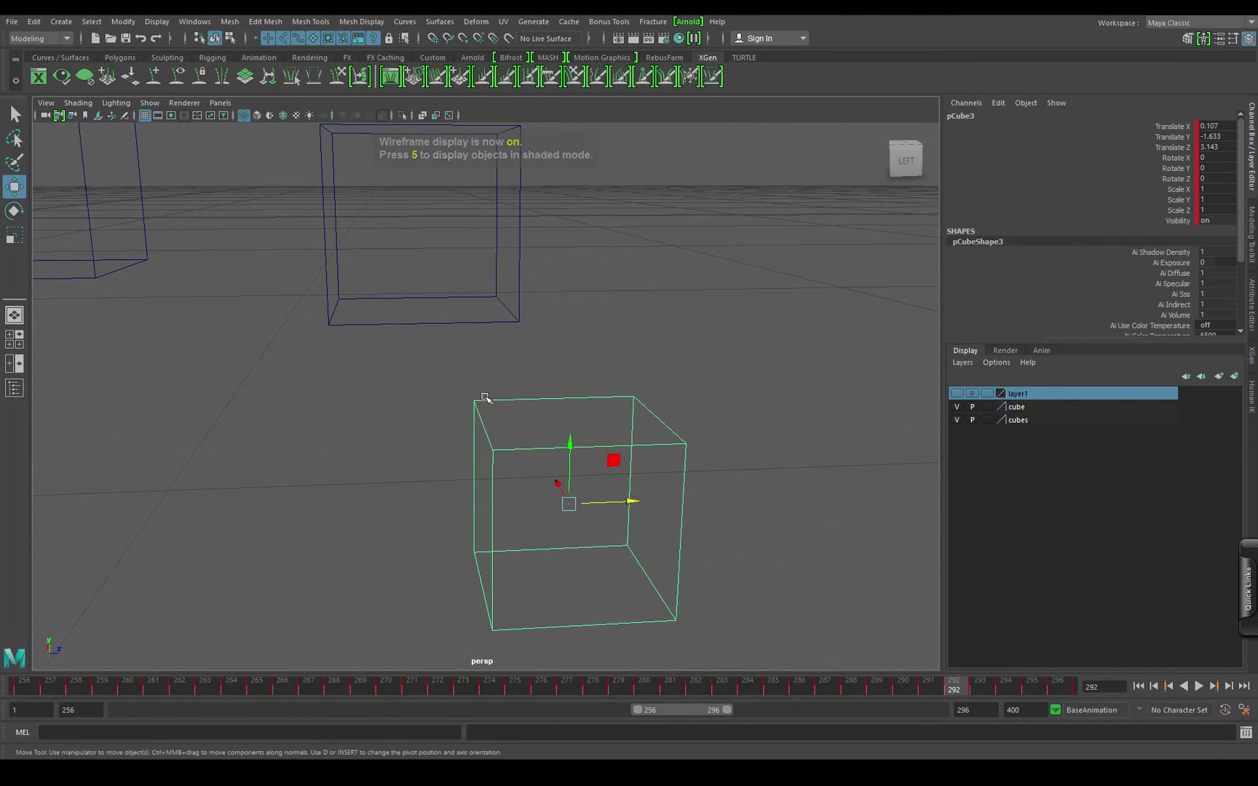
pyautogui.rightClick(484, 394)
pyautogui.click(435, 394)
pyautogui.click(475, 401)
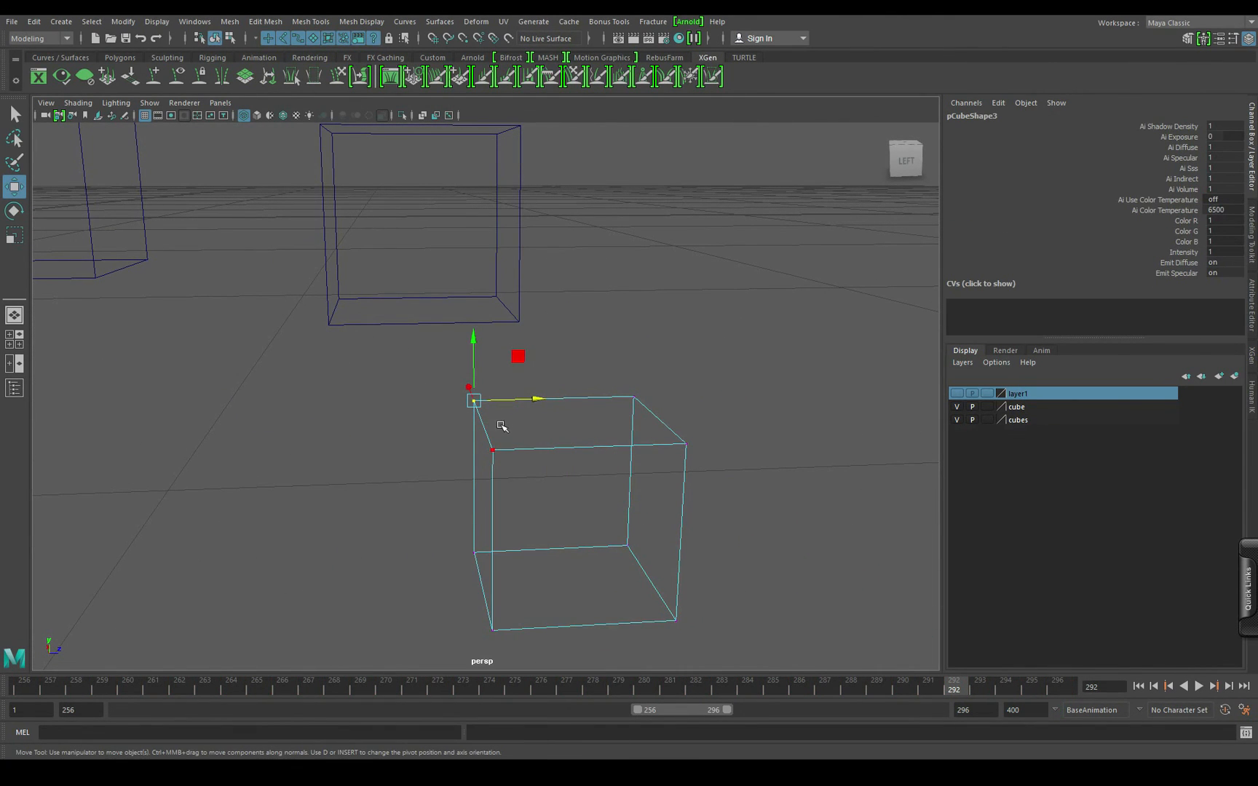
pyautogui.moveTo(474, 401); pyautogui.dragTo(396, 432)
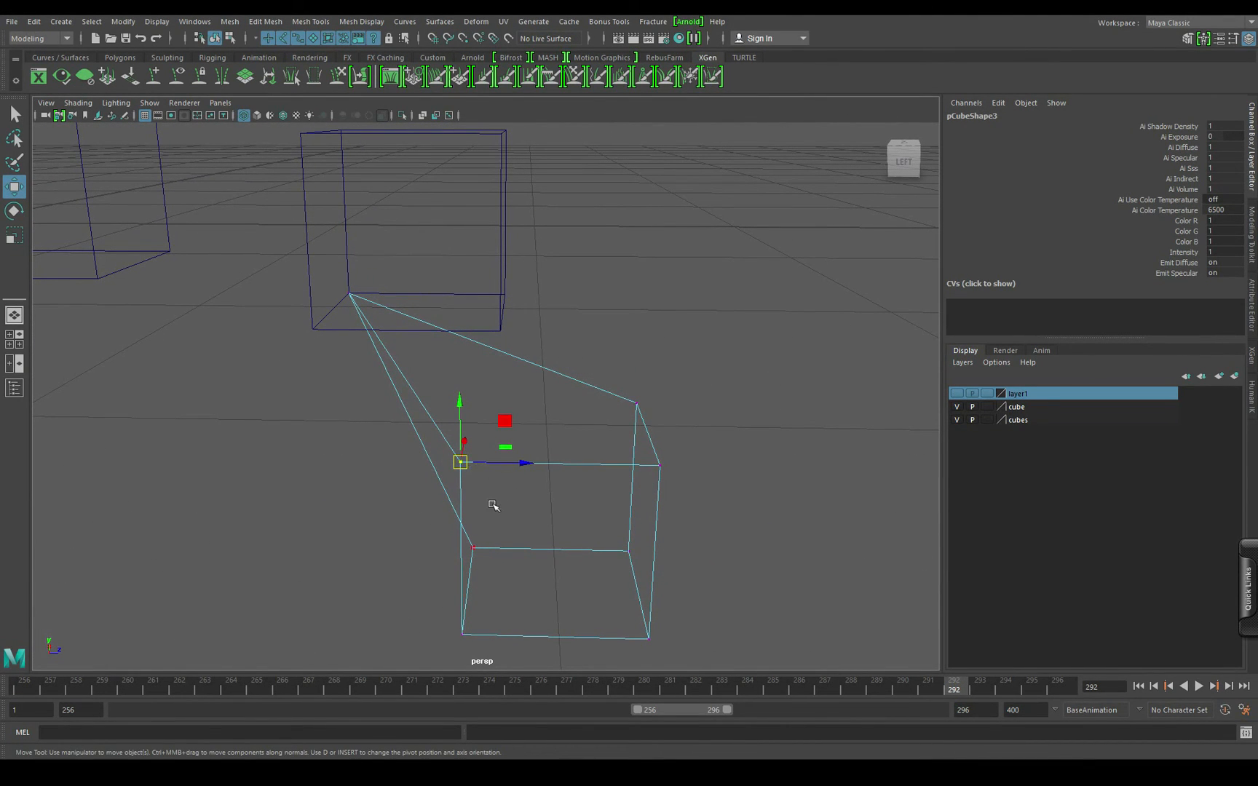
# Step: Snap the remaining three top vertices of pCube3 to the matching bottom corners of pCube1
pyautogui.press('v')
pyautogui.moveTo(457, 466); pyautogui.dragTo(354, 368)
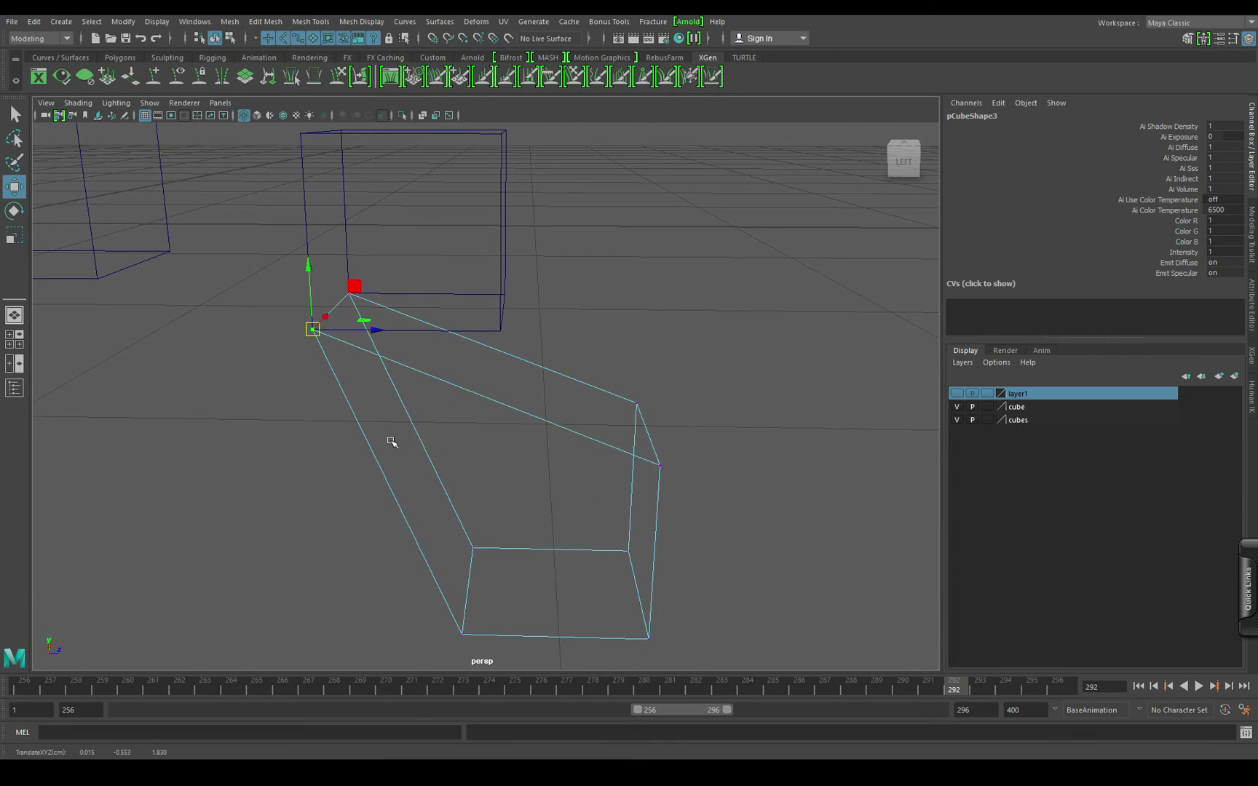
pyautogui.click(636, 402)
pyautogui.moveTo(637, 402); pyautogui.dragTo(494, 288)
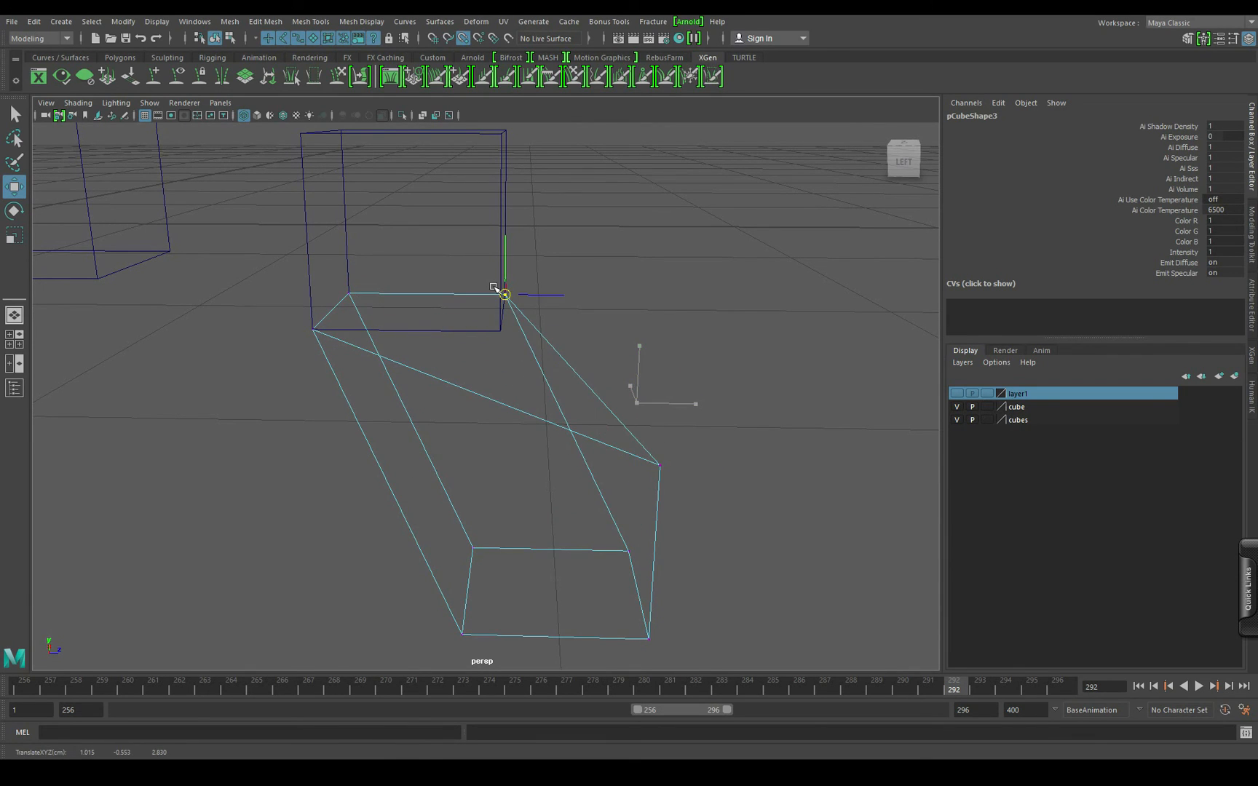
pyautogui.click(659, 464)
pyautogui.press('v')
pyautogui.moveTo(660, 465); pyautogui.dragTo(501, 342)
# Step: Switch the viewport to shaded display and turn on texture maps
pyautogui.scroll(-4, 481, 441)
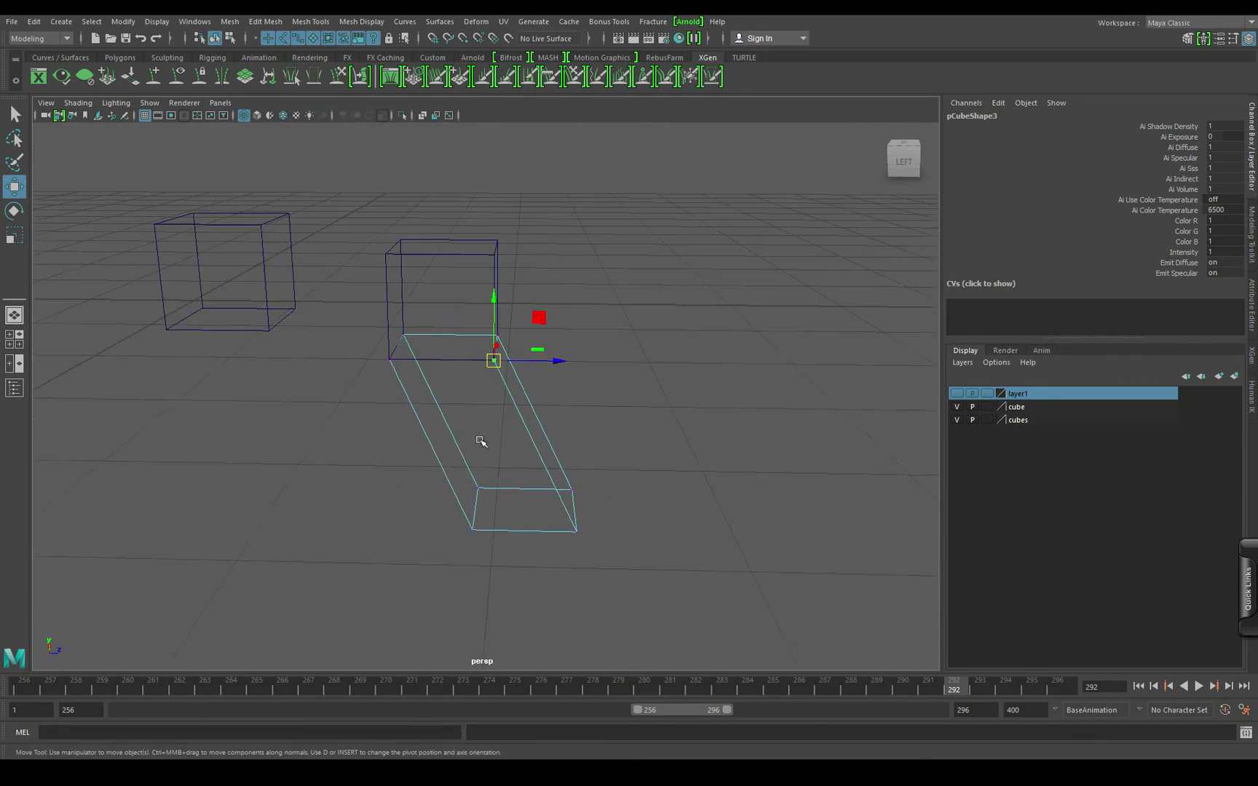
pyautogui.moveTo(480, 440)
pyautogui.keyDown('alt'); pyautogui.mouseDown()
pyautogui.moveTo(500, 444)
pyautogui.moveTo(370, 466)
pyautogui.moveTo(624, 525)
pyautogui.moveTo(519, 508)
pyautogui.moveTo(525, 519)
pyautogui.moveTo(543, 508)
pyautogui.moveTo(483, 540)
pyautogui.mouseUp(); pyautogui.keyUp('alt')
pyautogui.press('5')
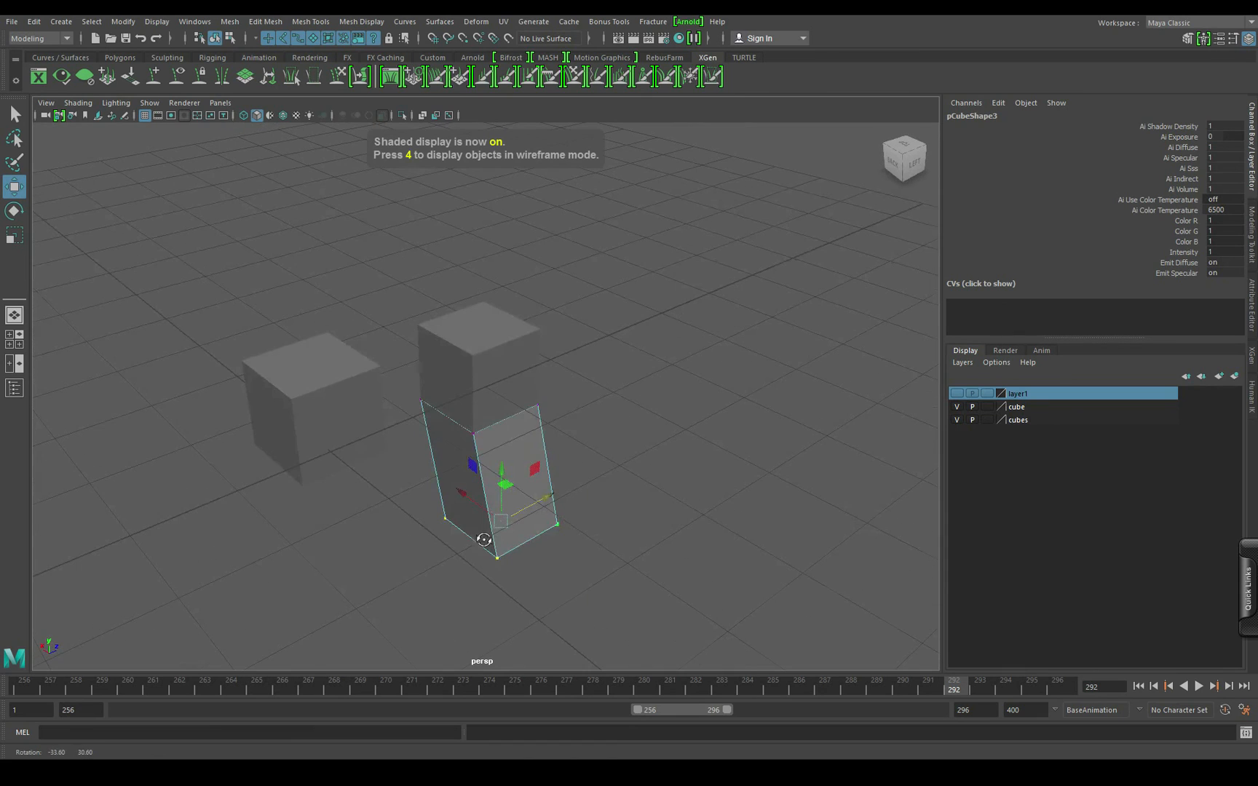
pyautogui.press('6')
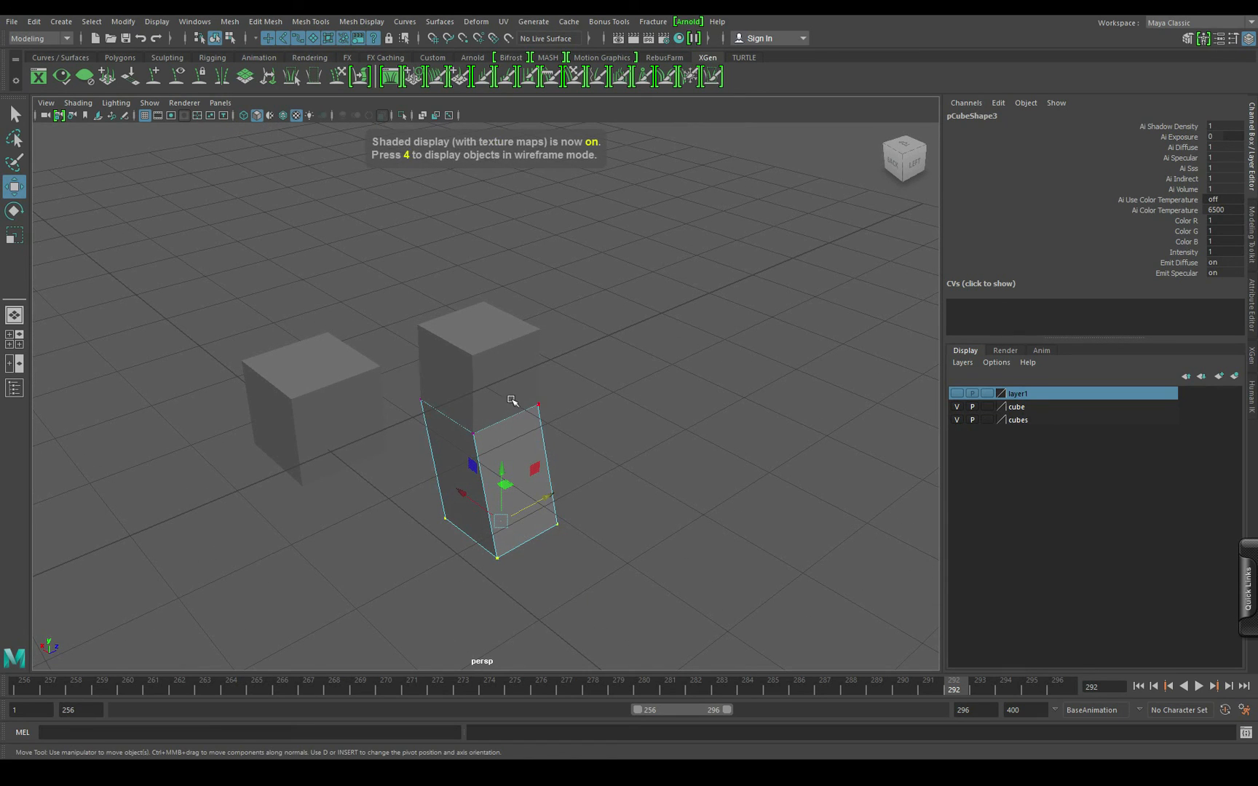
pyautogui.scroll(3, 477, 469)
pyautogui.scroll(-3, 486, 443)
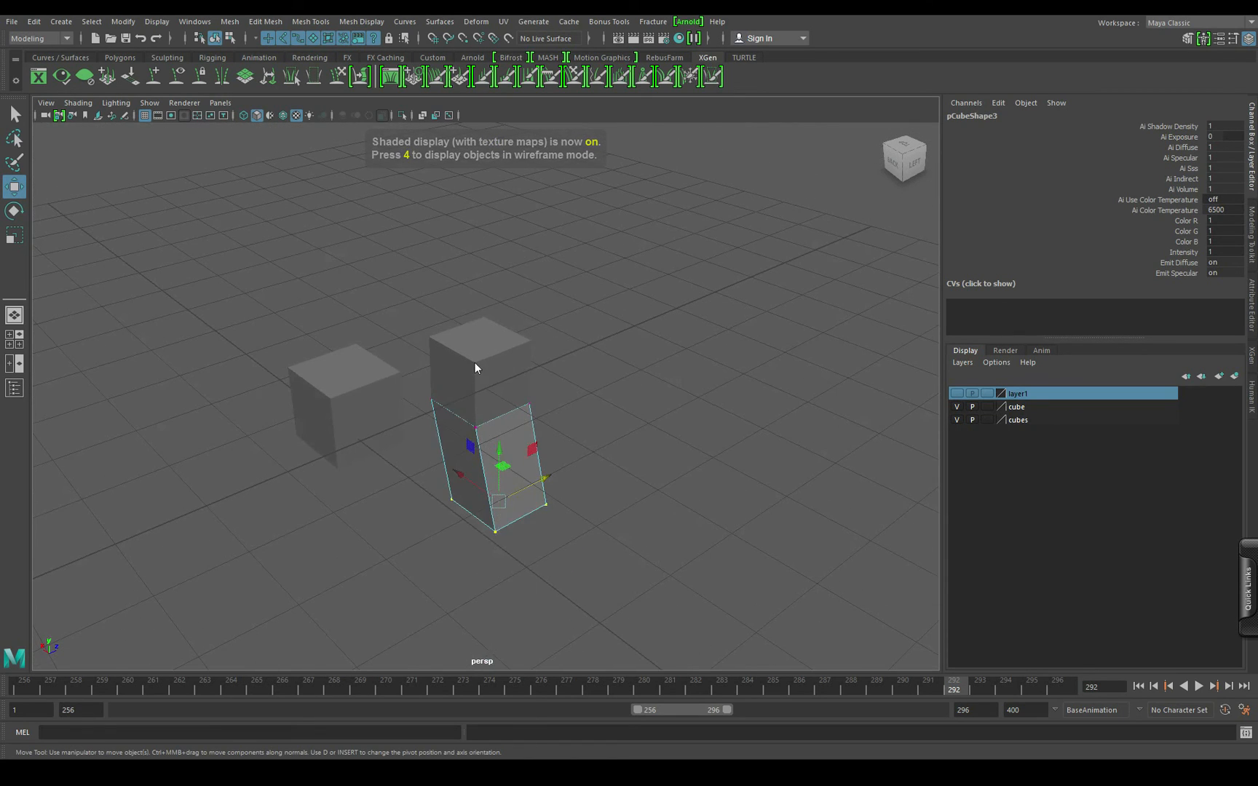
# Step: Assign a new Blinn material to pCube3 and map a Checker texture to the Color of lambert1
pyautogui.moveTo(475, 362); pyautogui.dragTo(468, 699, button='right')
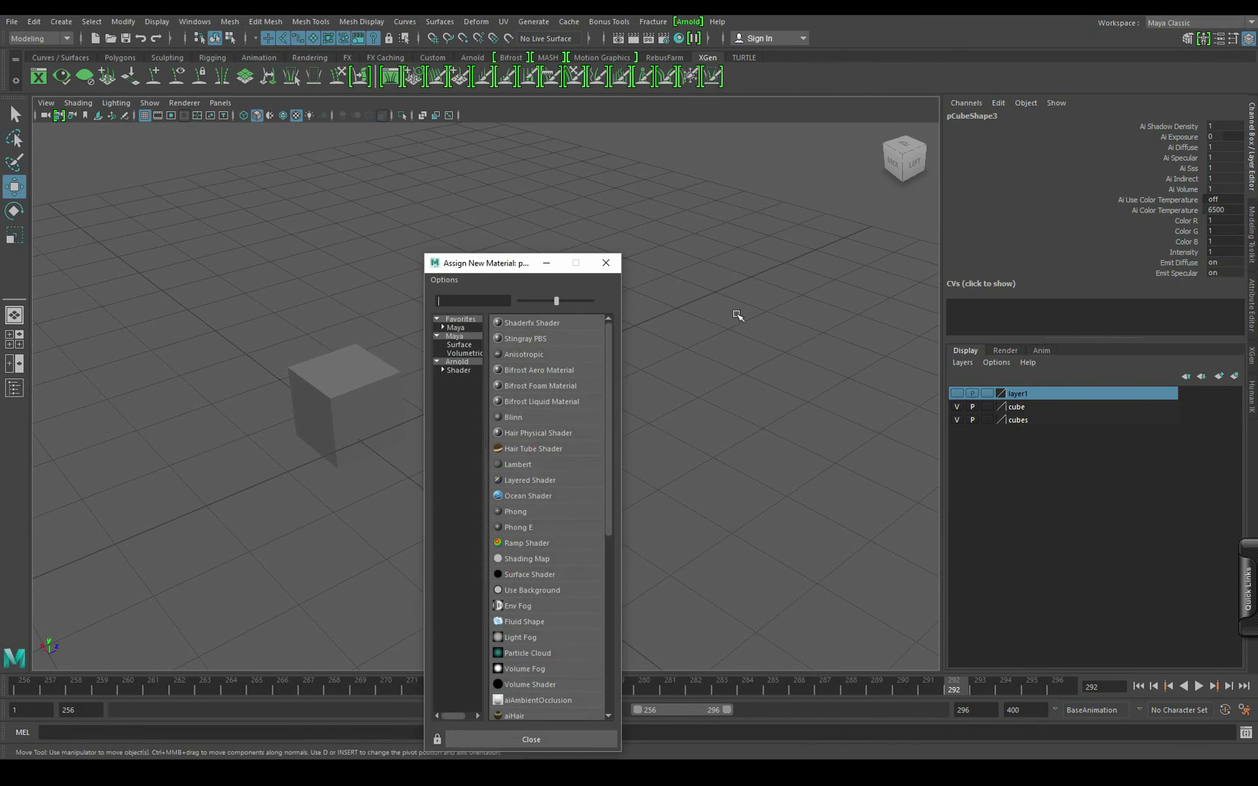
pyautogui.click(513, 417)
pyautogui.click(1118, 125)
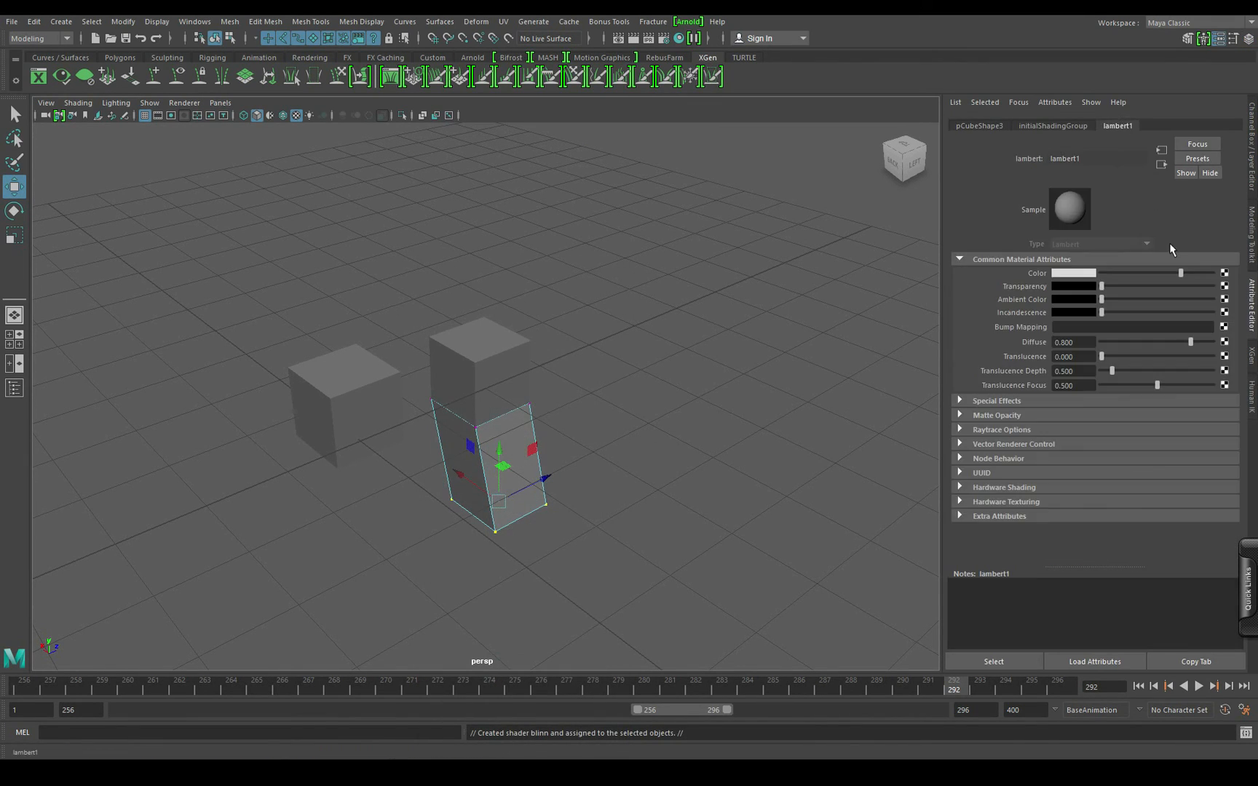
pyautogui.click(1224, 273)
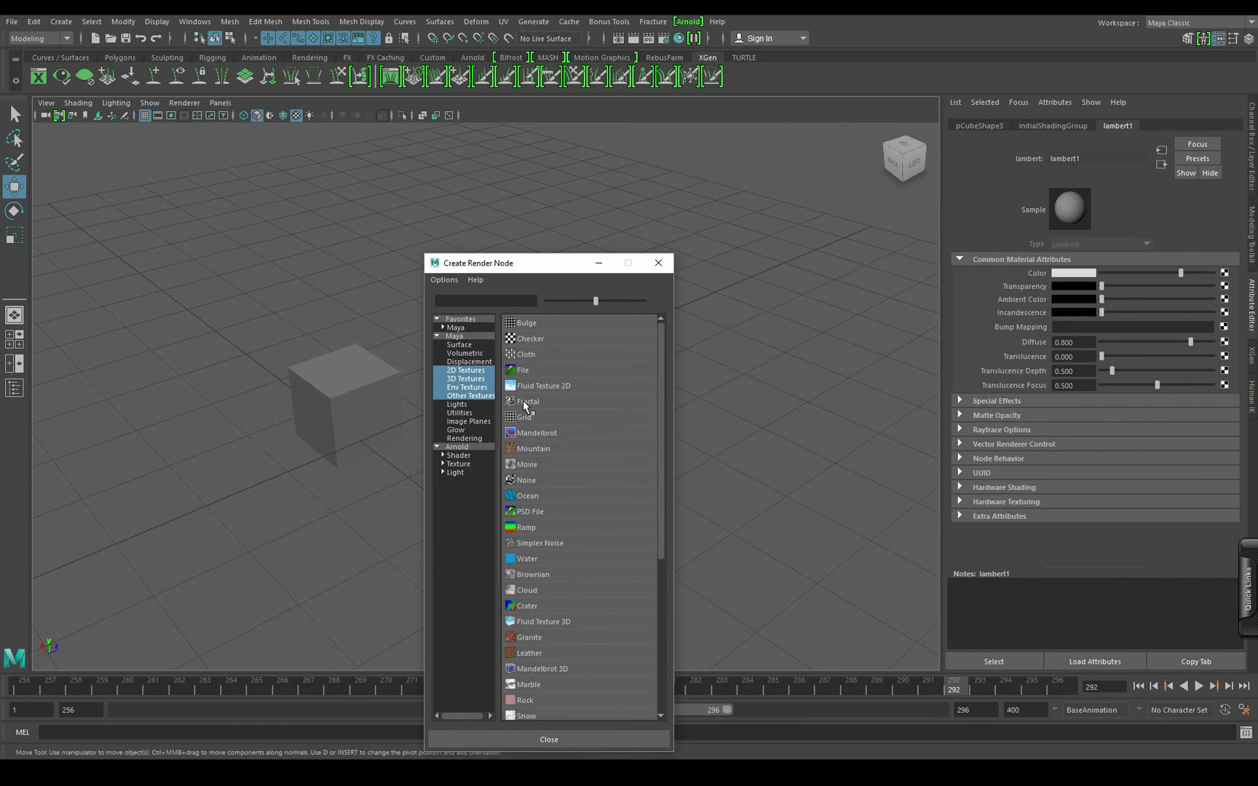
pyautogui.click(530, 338)
# Step: Compare the cubes in plain shaded display with their textured display, ending with texture maps on
pyautogui.keyDown('alt'); pyautogui.moveTo(672, 470); pyautogui.dragTo(596, 478); pyautogui.keyUp('alt')
pyautogui.press('5')
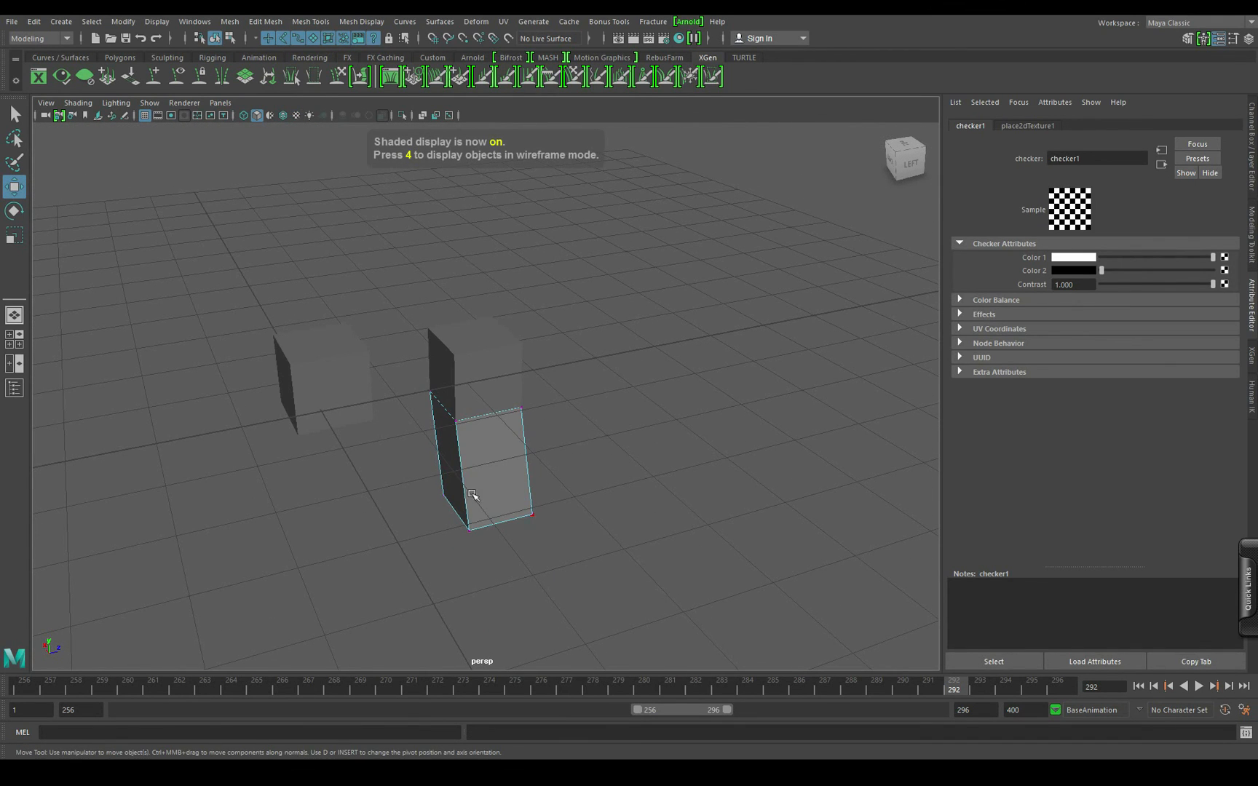
pyautogui.moveTo(472, 500)
pyautogui.mouseDown()
pyautogui.moveTo(618, 514)
pyautogui.moveTo(556, 455)
pyautogui.moveTo(595, 522)
pyautogui.moveTo(519, 528)
pyautogui.mouseUp()
pyautogui.press('6')
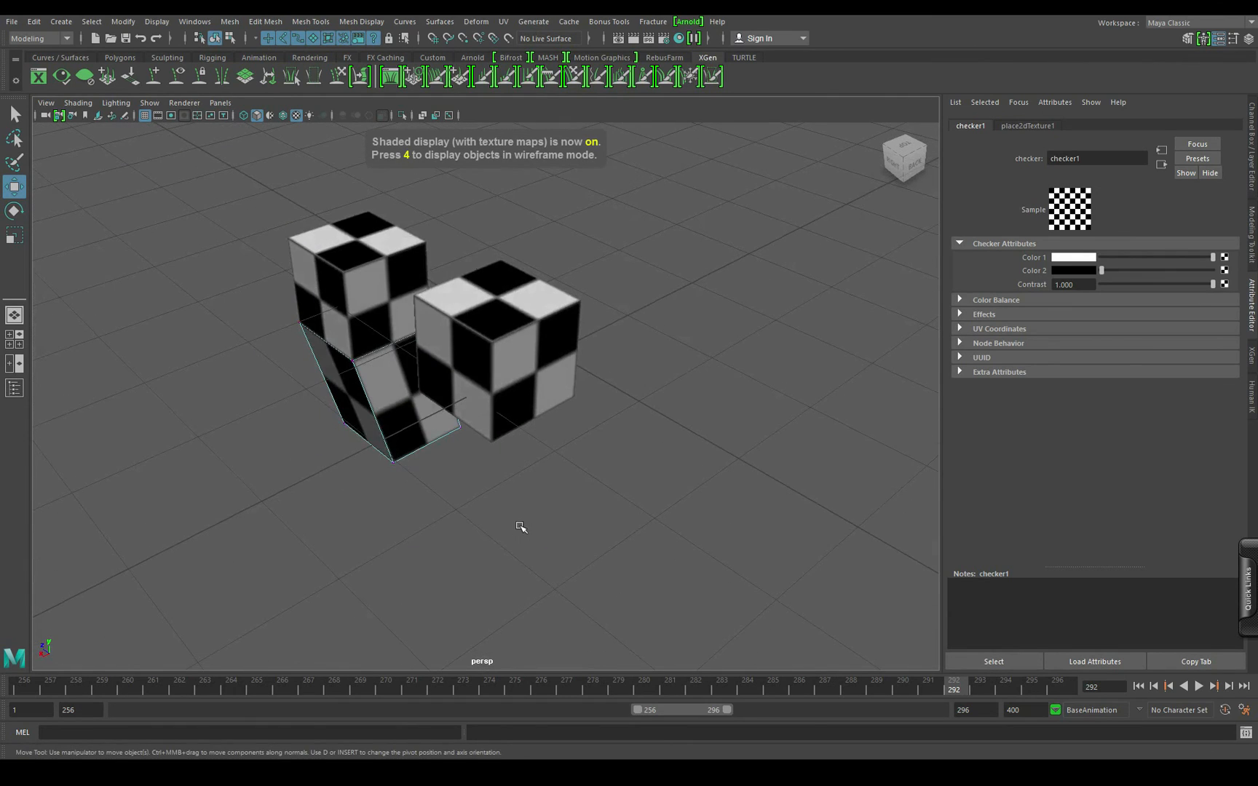
# Step: Light the viewport with all scene lights, and create a directional light rotated and moved to shine down on the cubes
pyautogui.press('7')
pyautogui.click(61, 21)
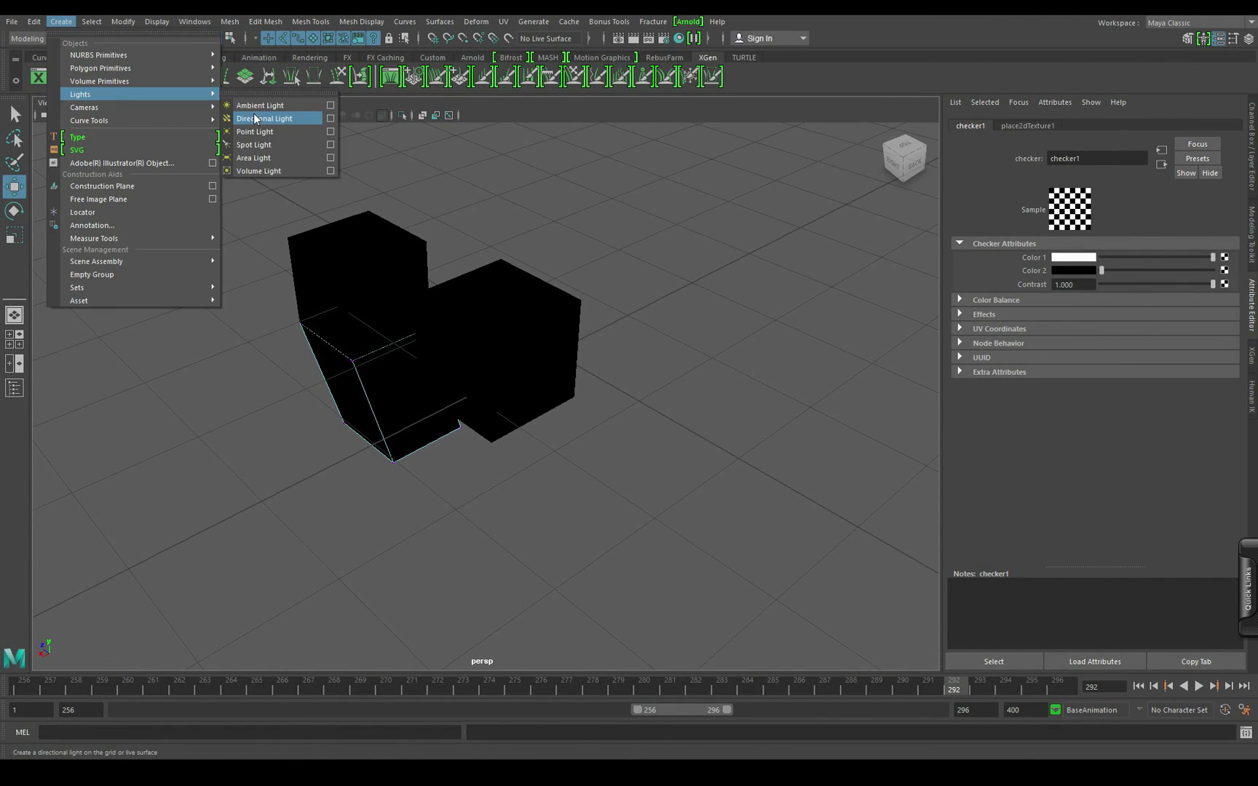
pyautogui.click(281, 118)
pyautogui.press('e')
pyautogui.moveTo(570, 379); pyautogui.dragTo(594, 309)
pyautogui.press('w')
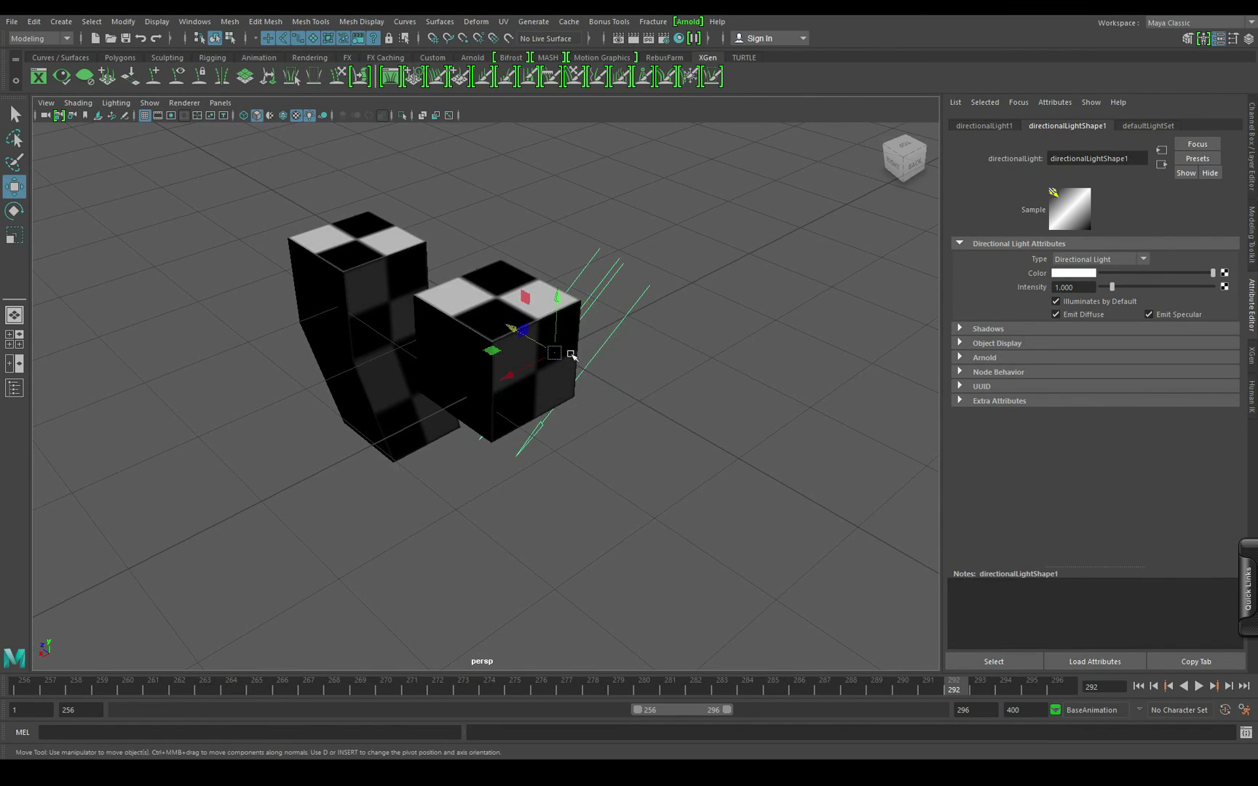
pyautogui.moveTo(556, 352); pyautogui.dragTo(679, 259)
pyautogui.keyDown('alt'); pyautogui.moveTo(685, 434); pyautogui.dragTo(527, 393); pyautogui.keyUp('alt')
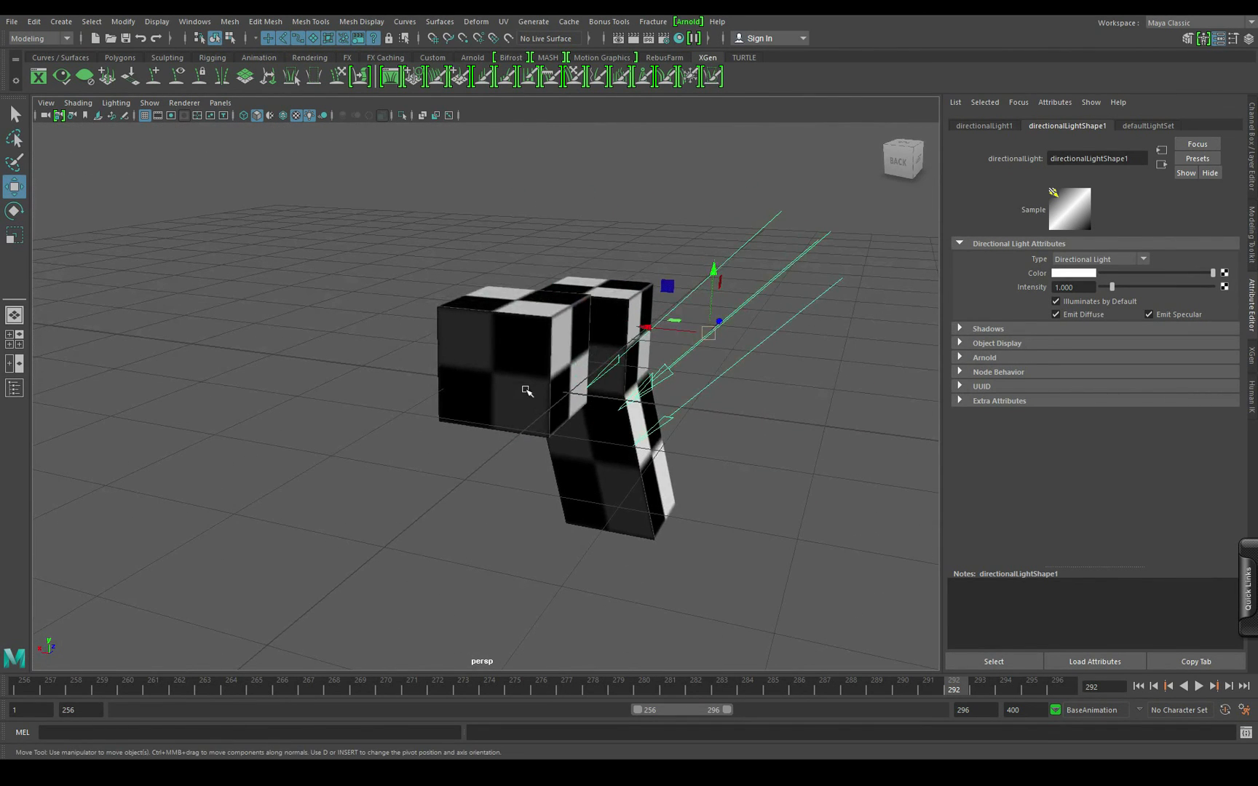
# Step: Preview pCube2 smoothed with its cage and smoothed without it, ending in the unsmoothed display
pyautogui.click(525, 372)
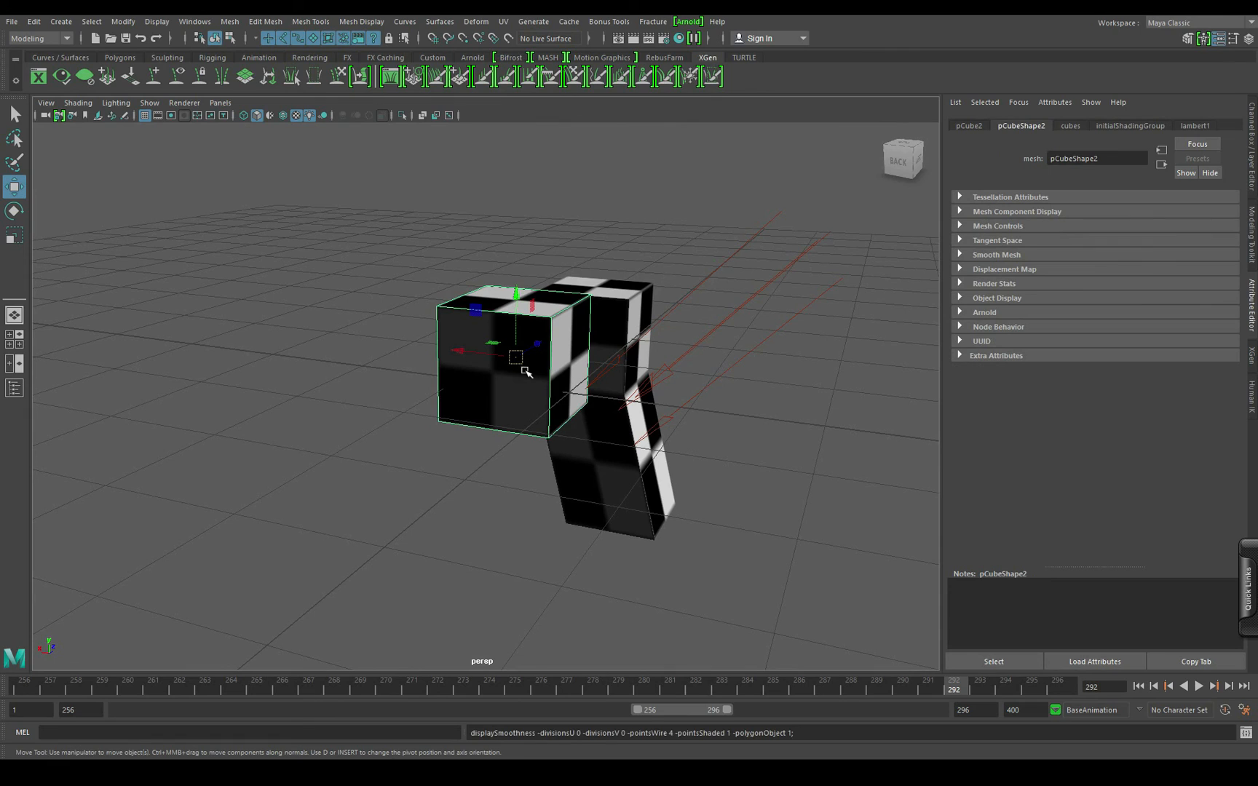
pyautogui.press('2')
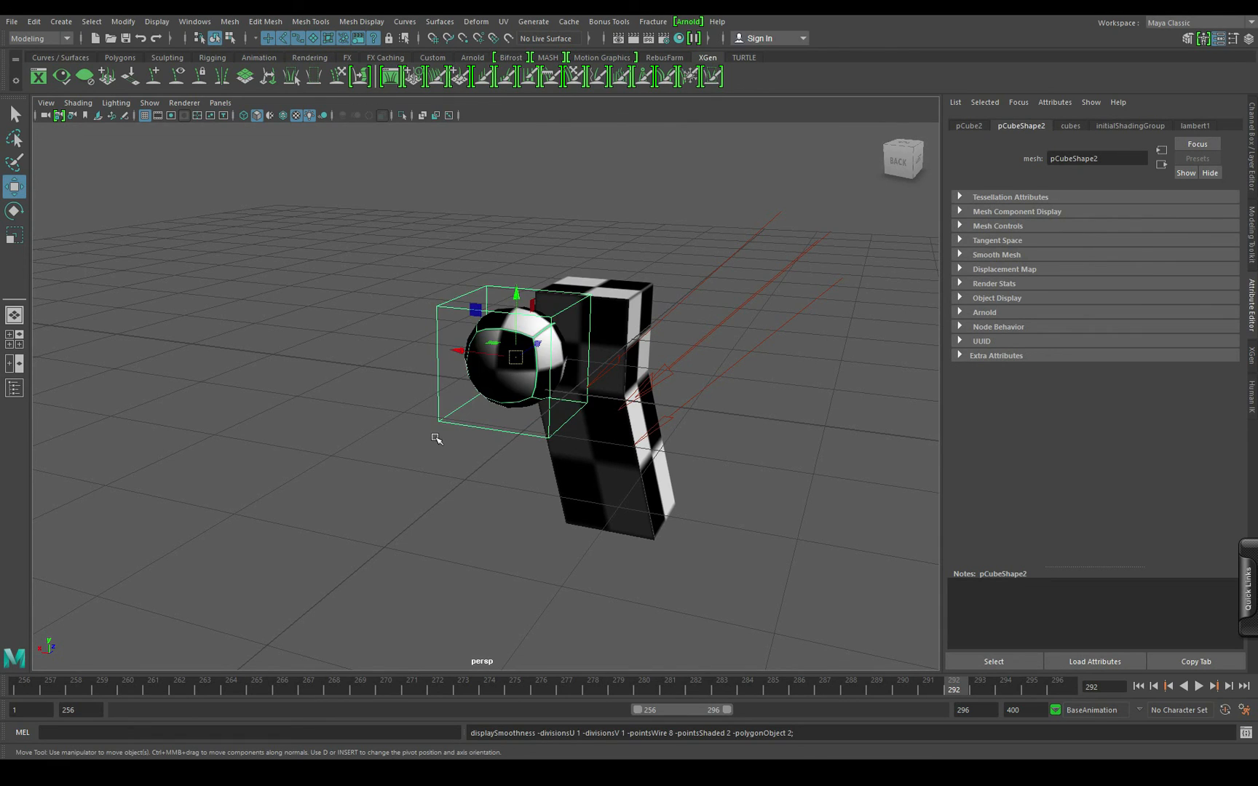
pyautogui.press('3')
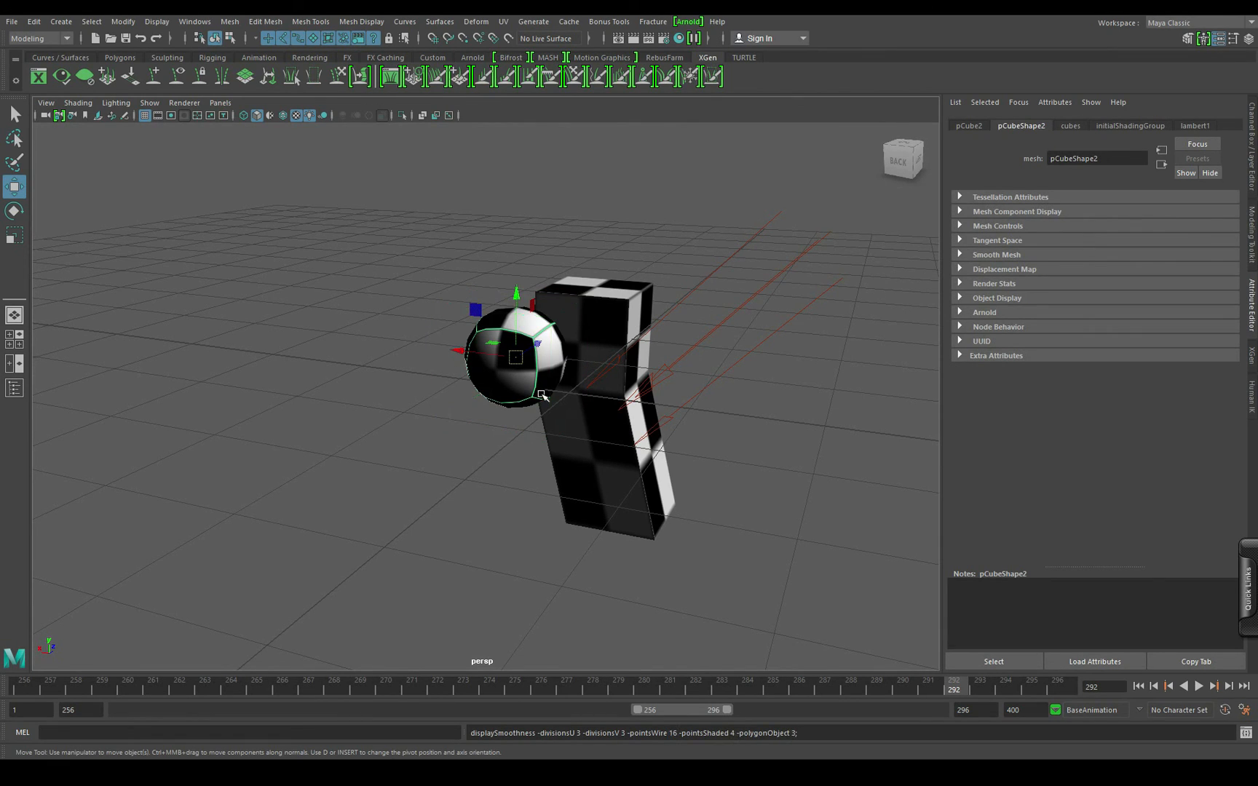
pyautogui.press('1')
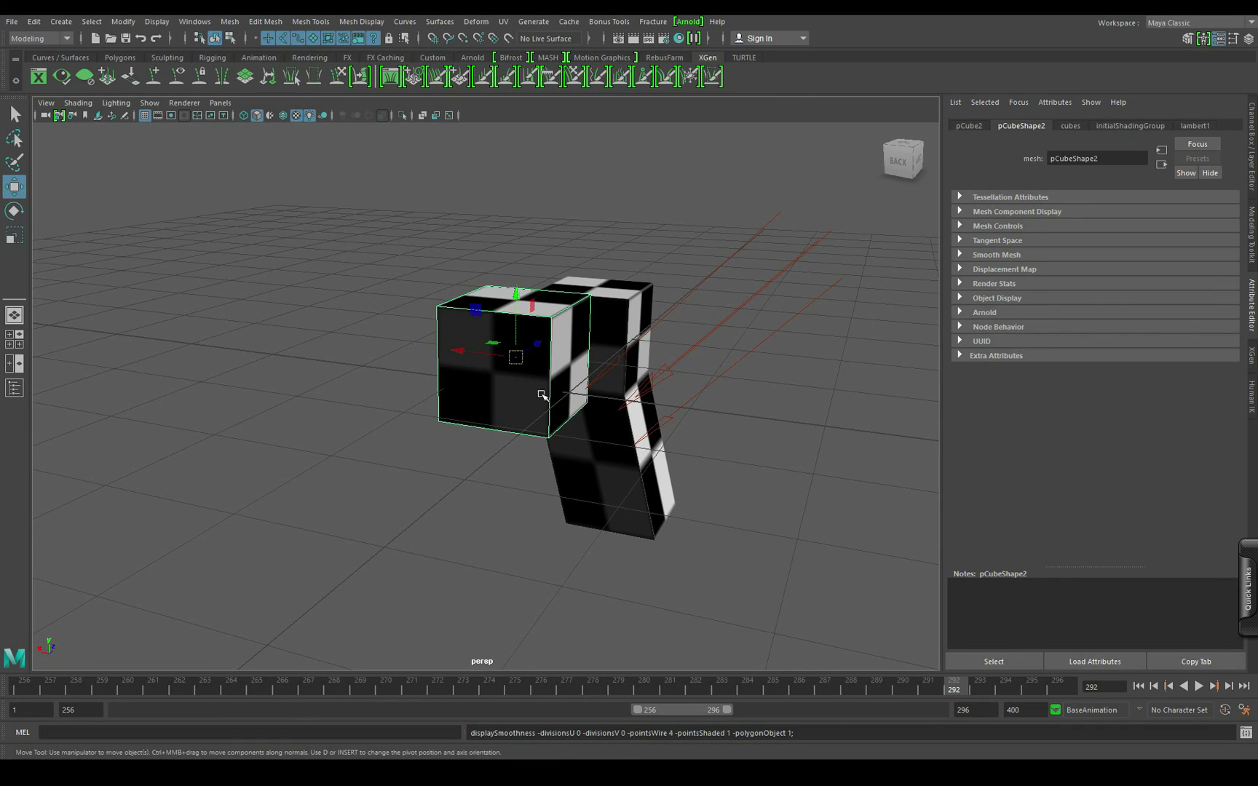
# Step: Cycle the viewport through wireframe, shaded, textured and all-lights display, and examine the lit cubes from another angle
pyautogui.press('4')
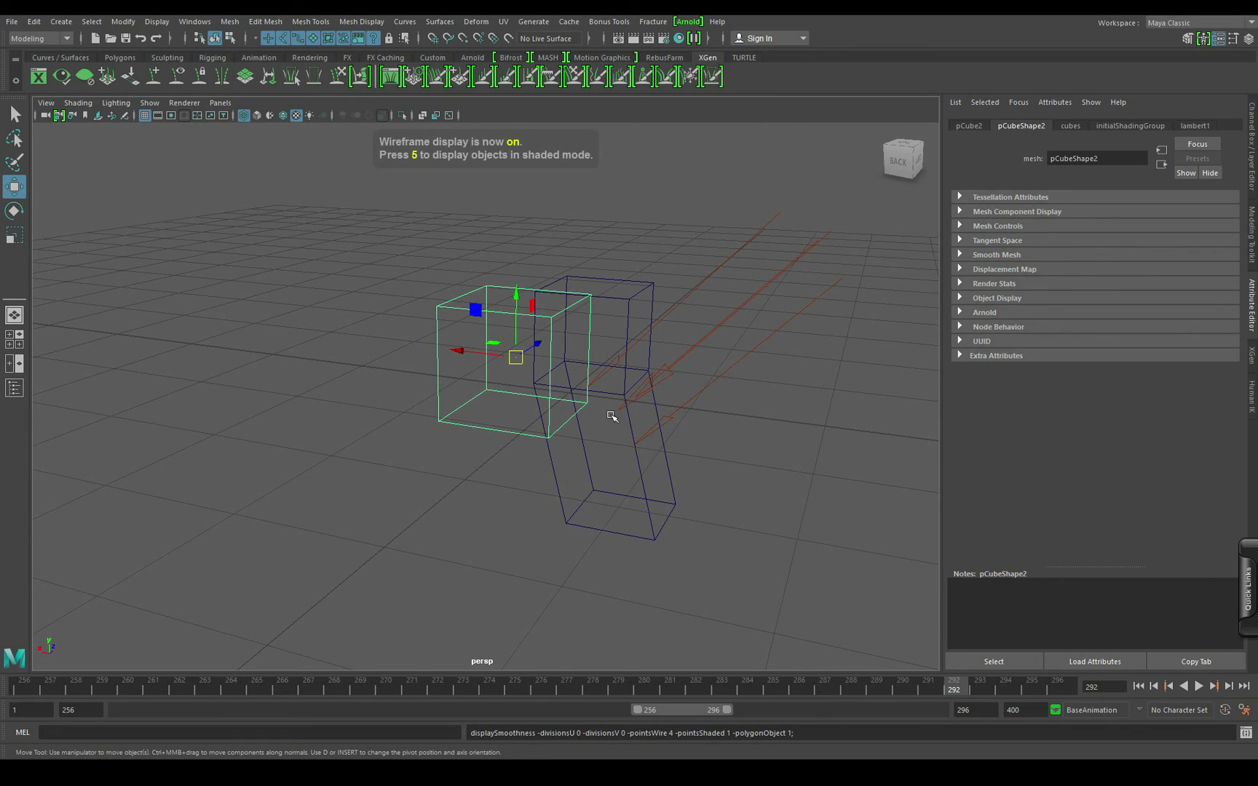
pyautogui.press('5')
pyautogui.press('6')
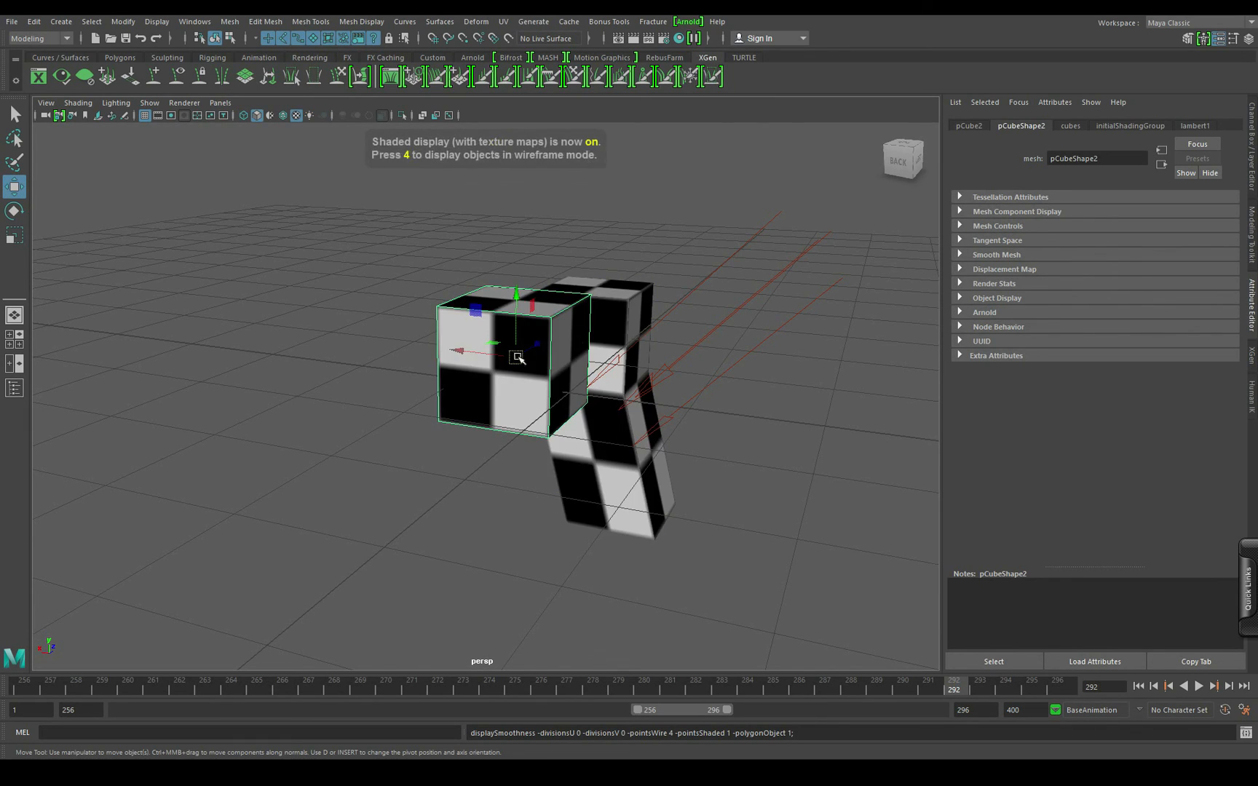
pyautogui.press('7')
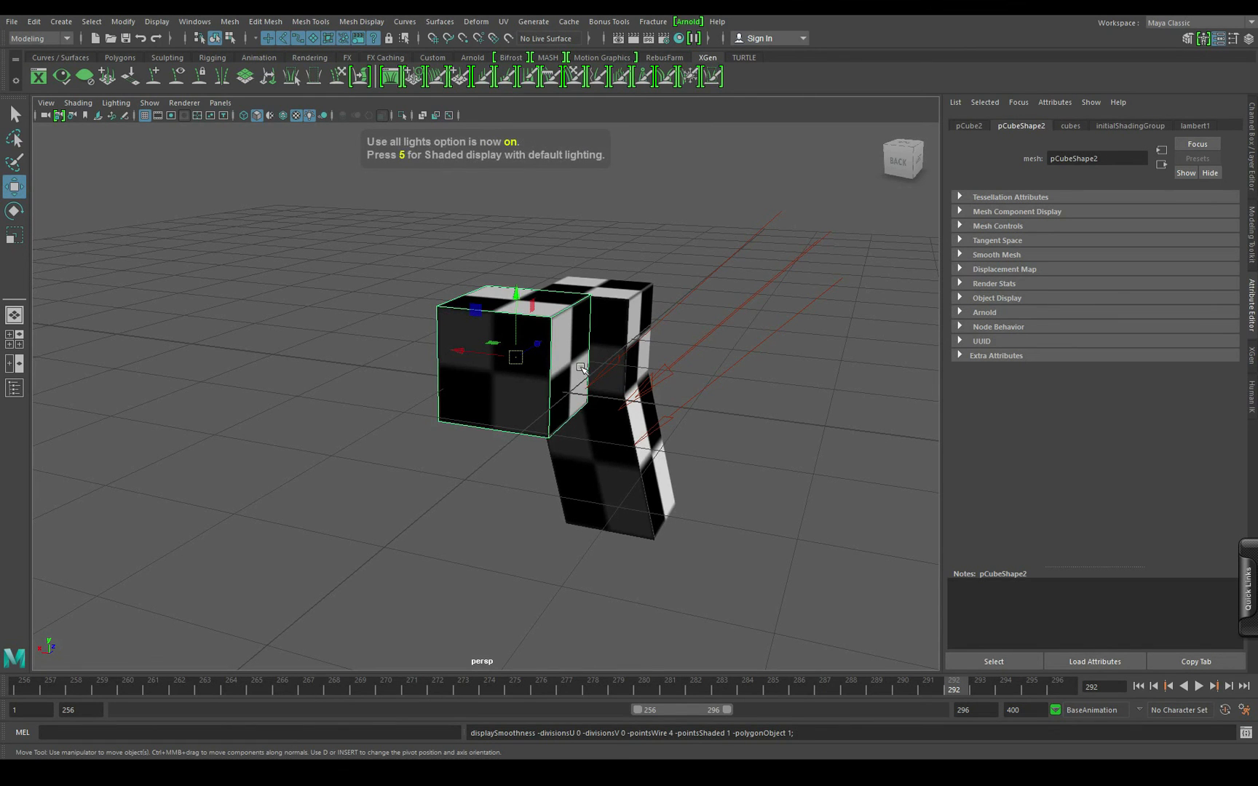
pyautogui.keyDown('alt'); pyautogui.moveTo(653, 419); pyautogui.dragTo(596, 465); pyautogui.keyUp('alt')
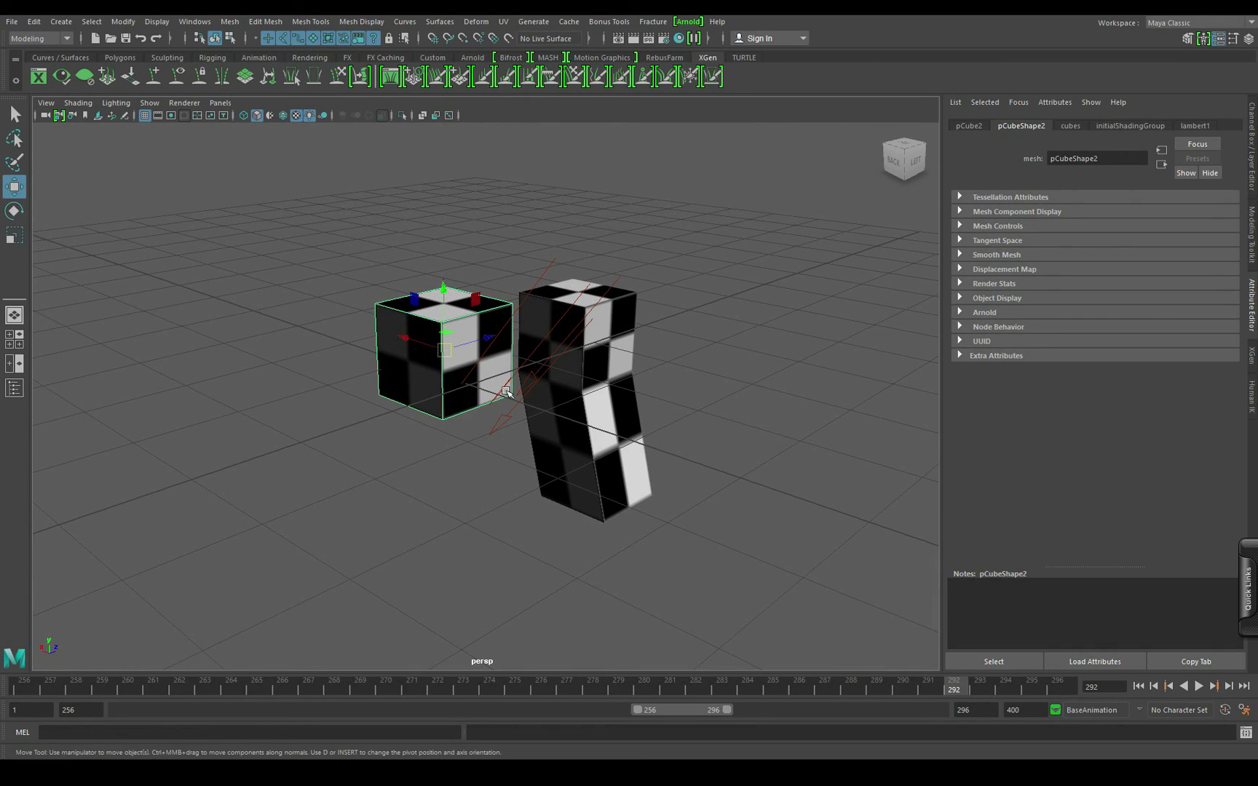
# Step: Examine the Rigging, Curves / Surfaces, FX Caching, Polygons and Sculpting shelves and the available workspaces
pyautogui.click(212, 57)
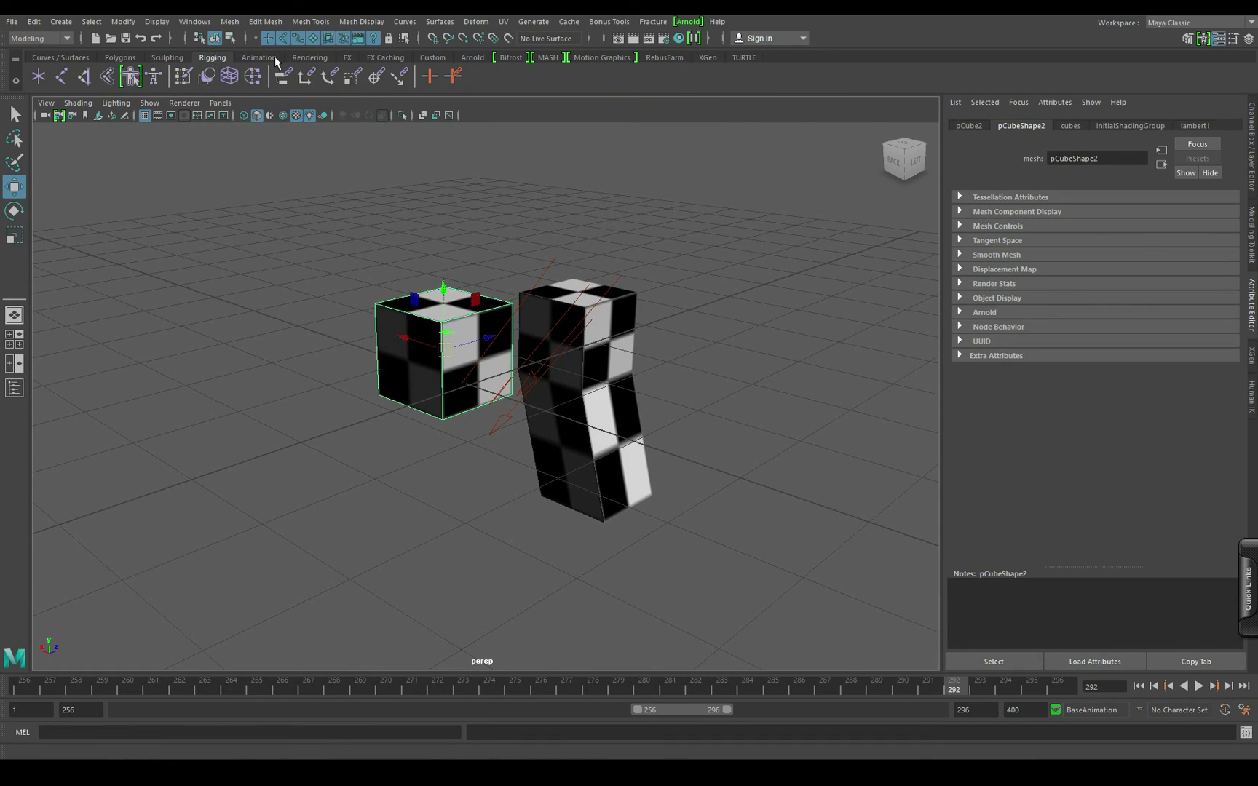
pyautogui.click(63, 57)
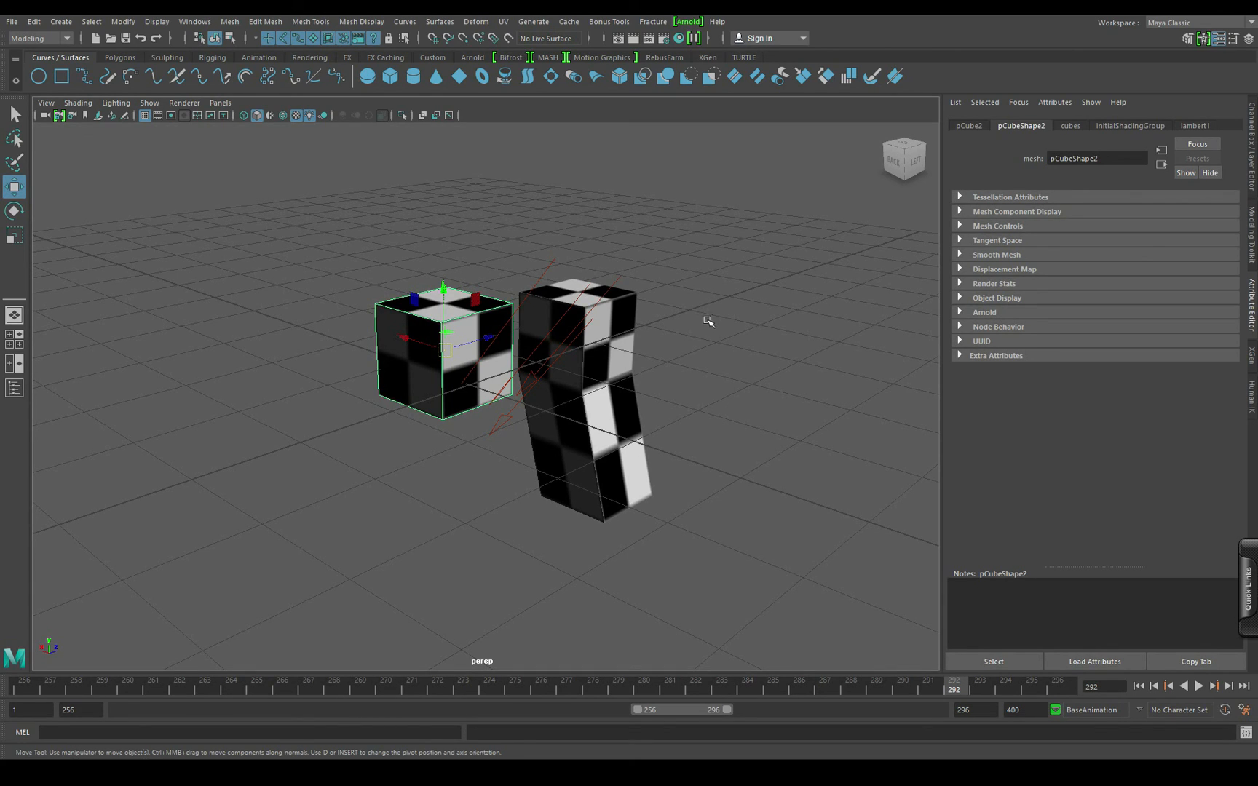
pyautogui.click(382, 58)
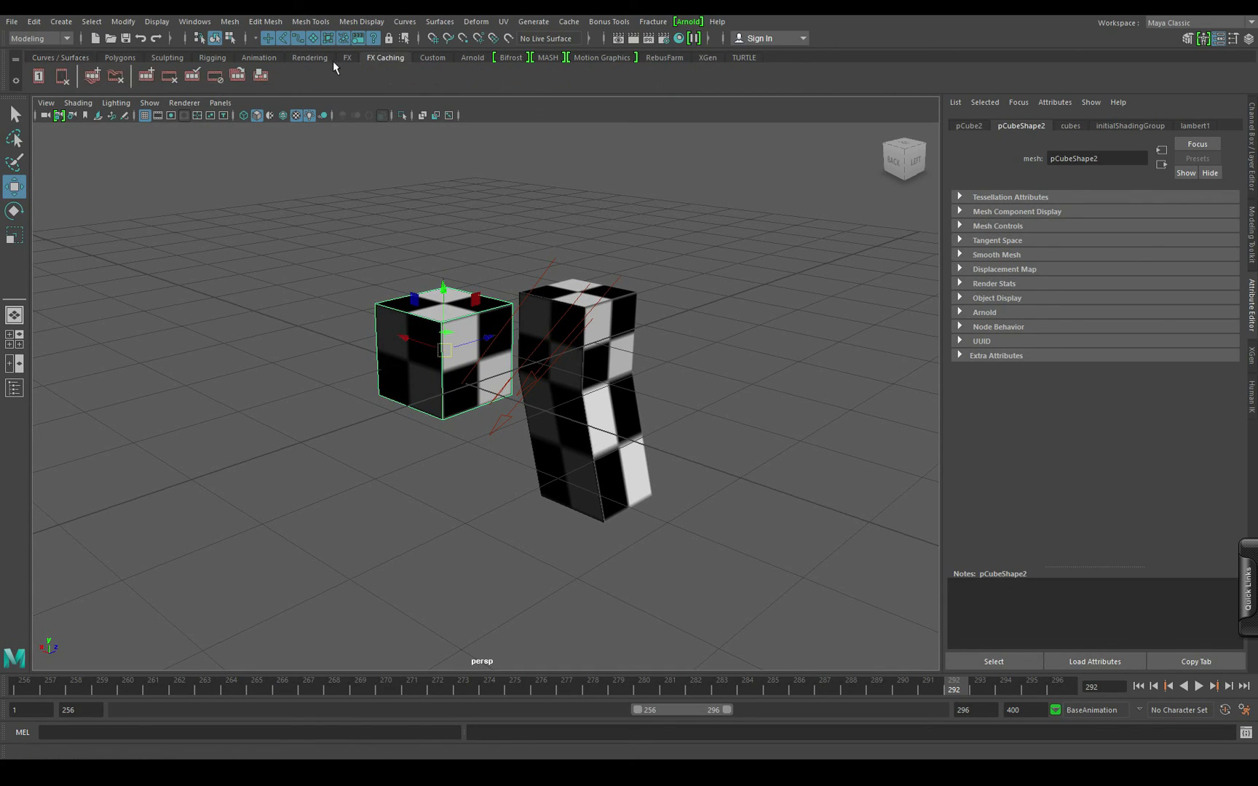
pyautogui.click(58, 58)
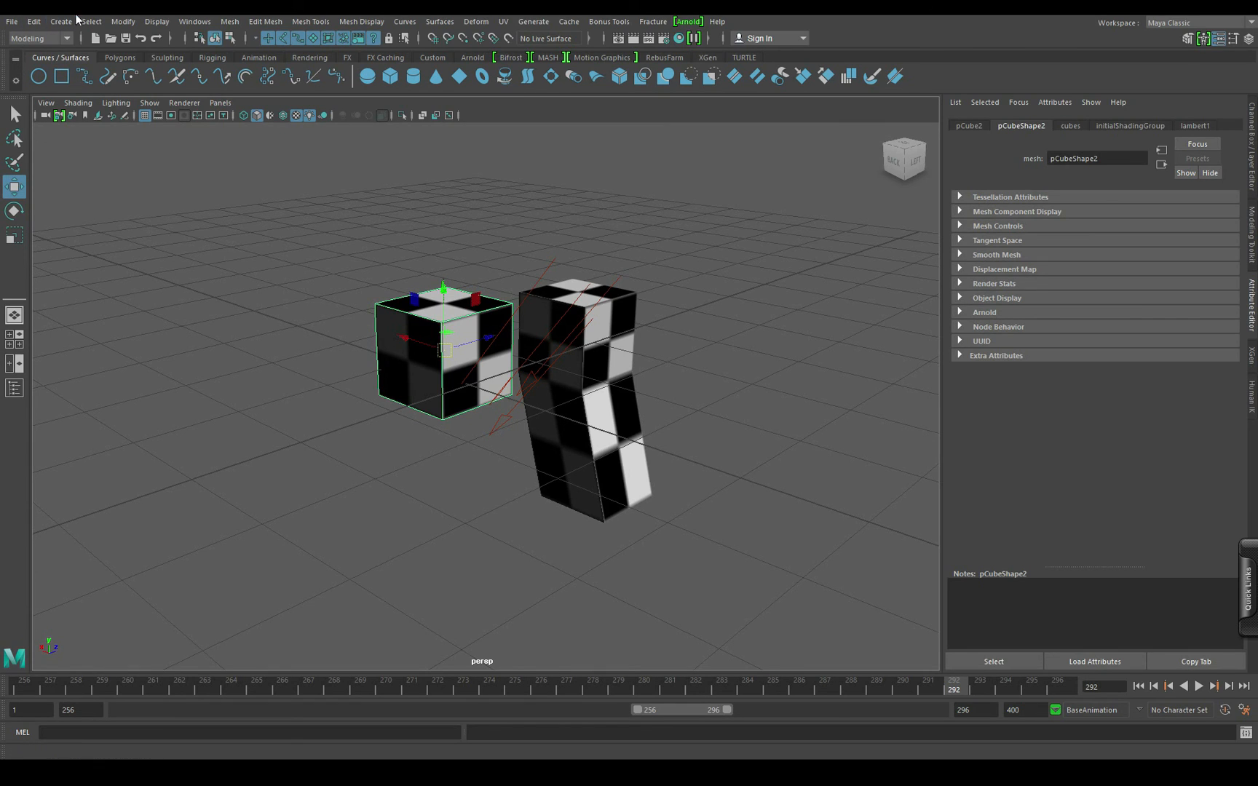
pyautogui.click(121, 58)
pyautogui.click(167, 58)
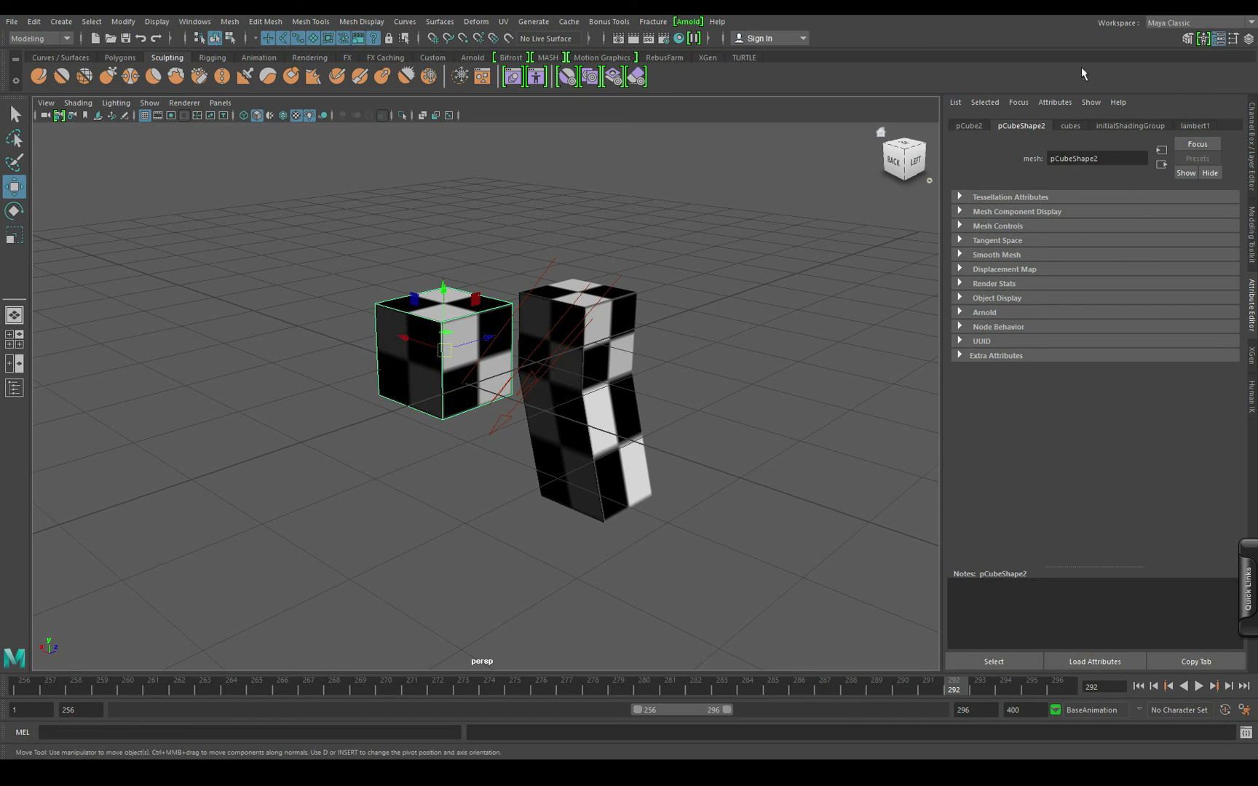
pyautogui.click(1165, 22)
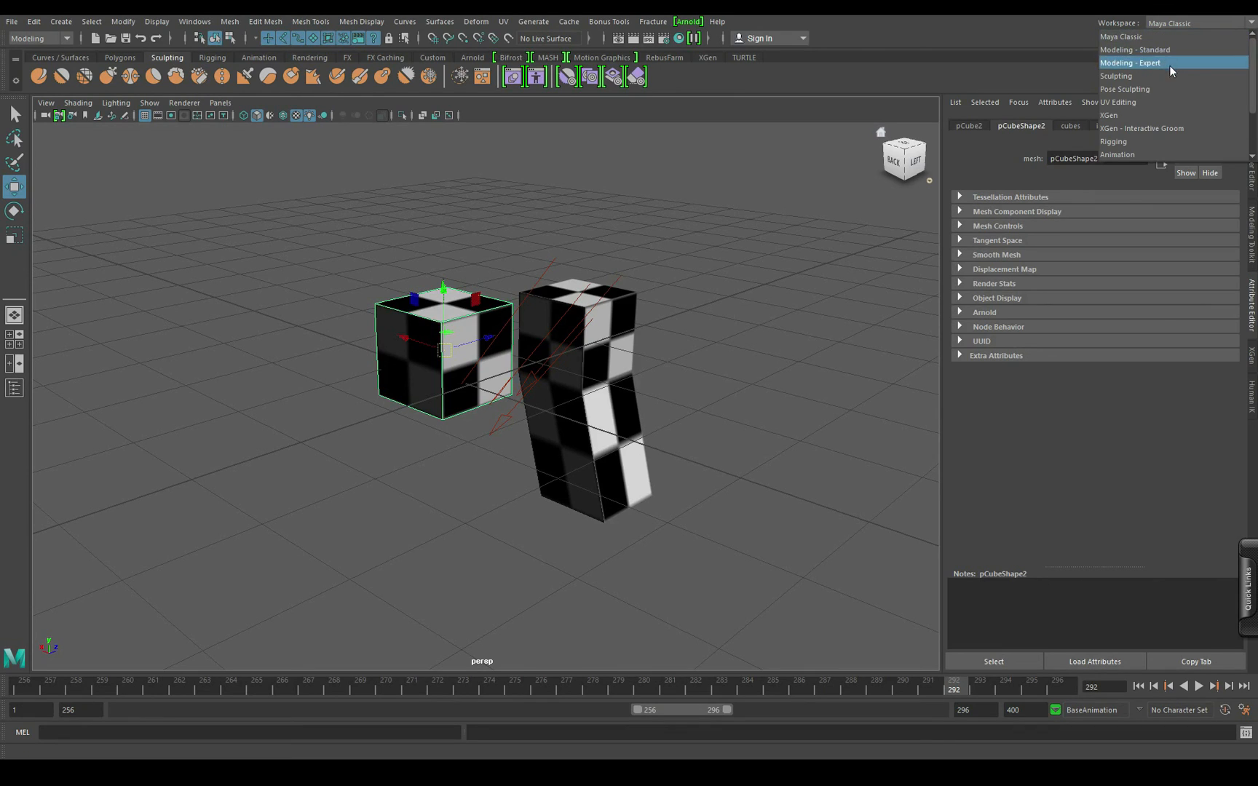
pyautogui.click(942, 33)
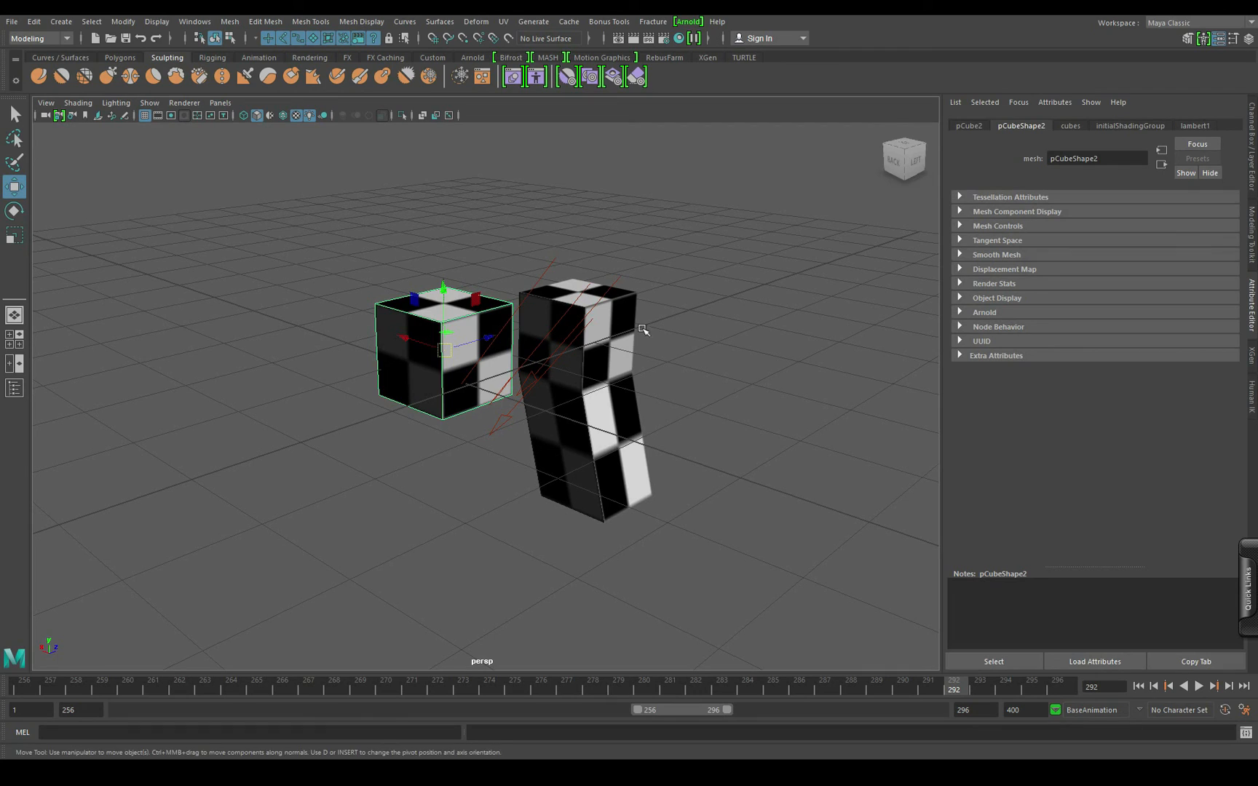
# Step: Show pCube2's channels and look through the display, render and animation layers
pyautogui.click(1253, 124)
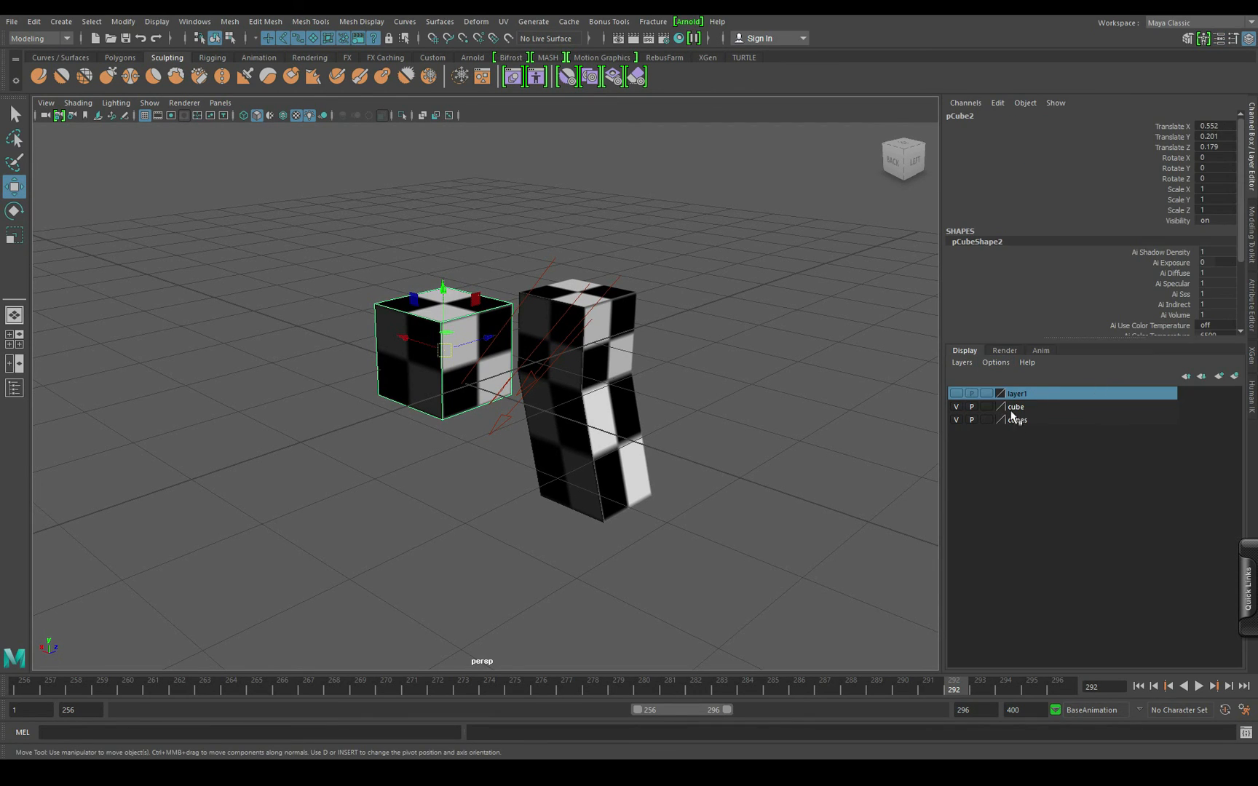
pyautogui.click(1005, 350)
pyautogui.click(1041, 350)
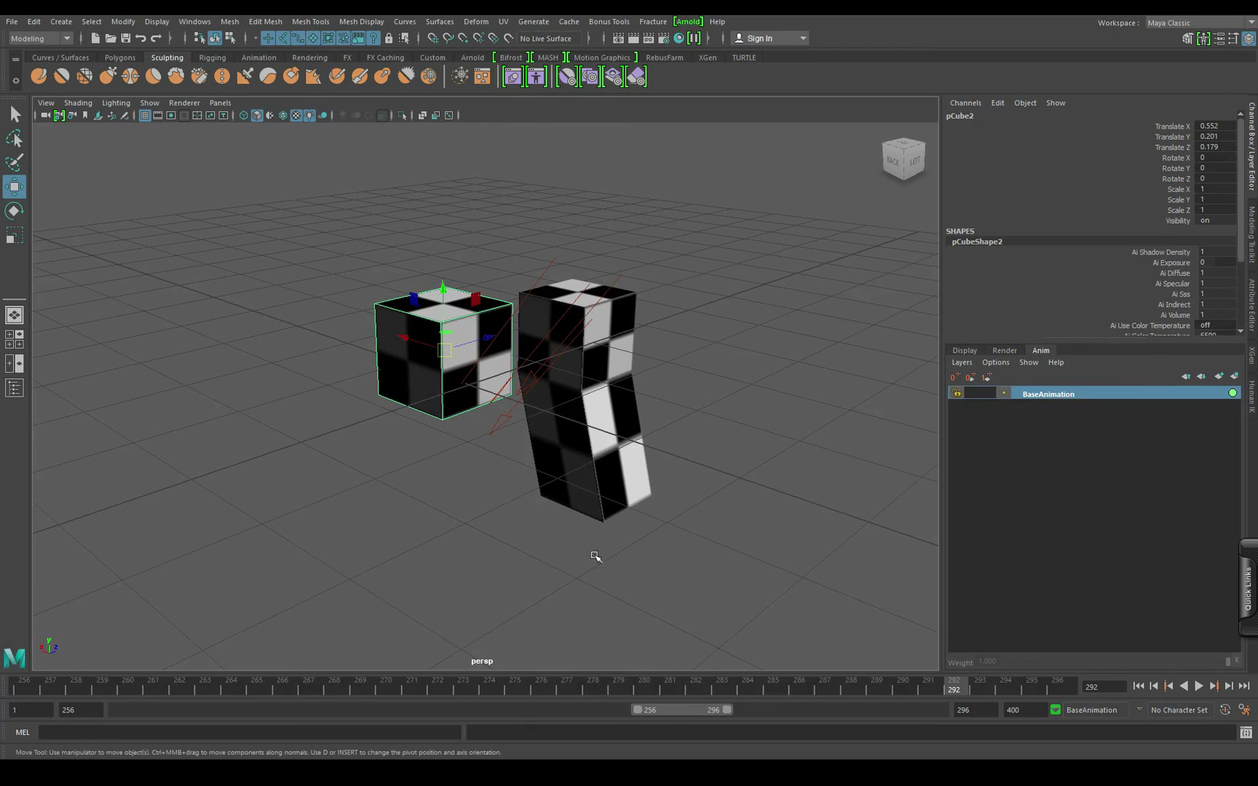
# Step: Go to frame 288 and briefly view the Script Editor's command history
pyautogui.click(98, 689)
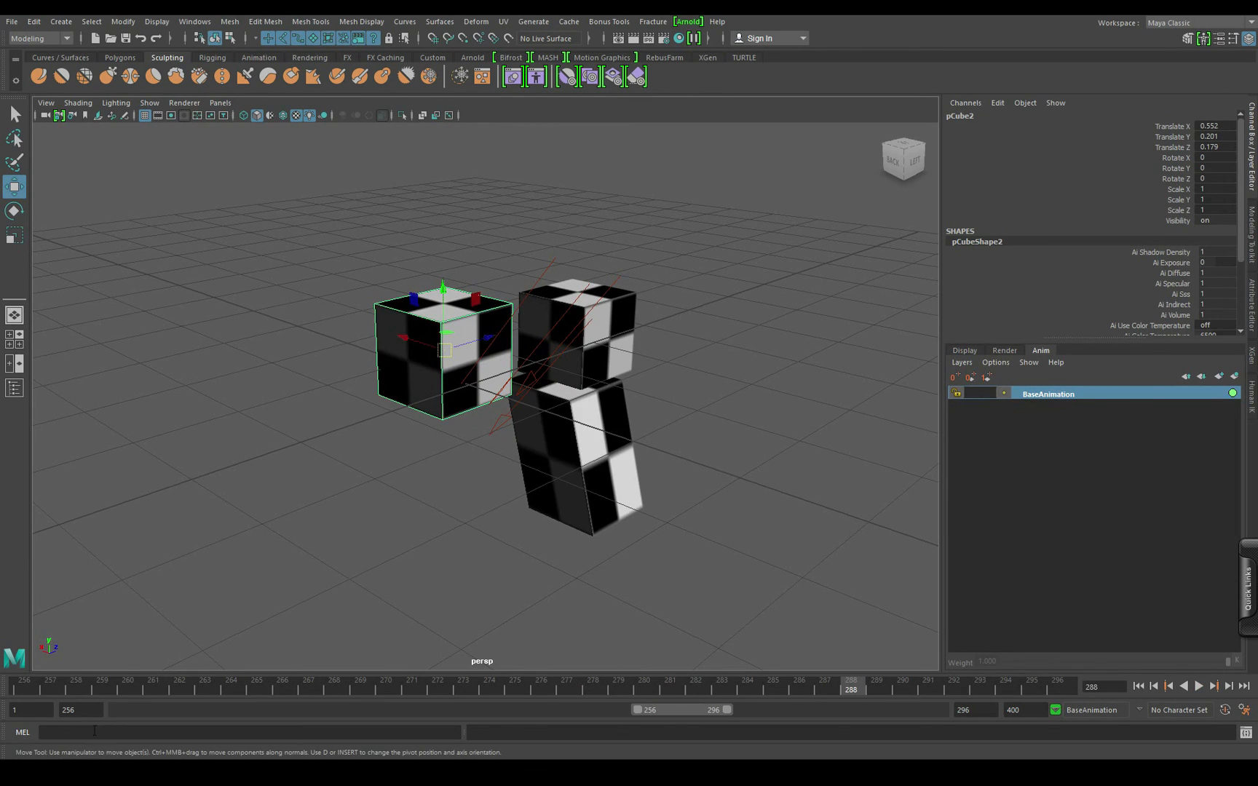
pyautogui.click(1246, 733)
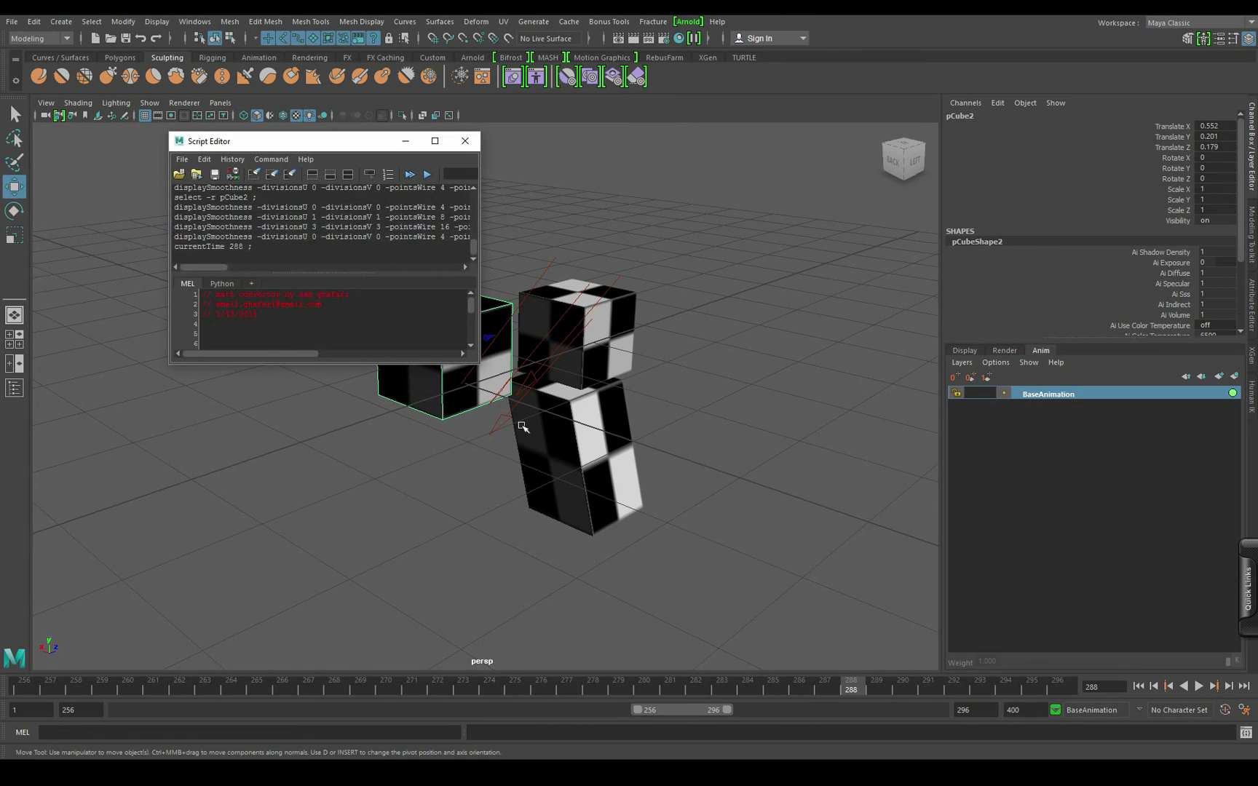
pyautogui.click(465, 142)
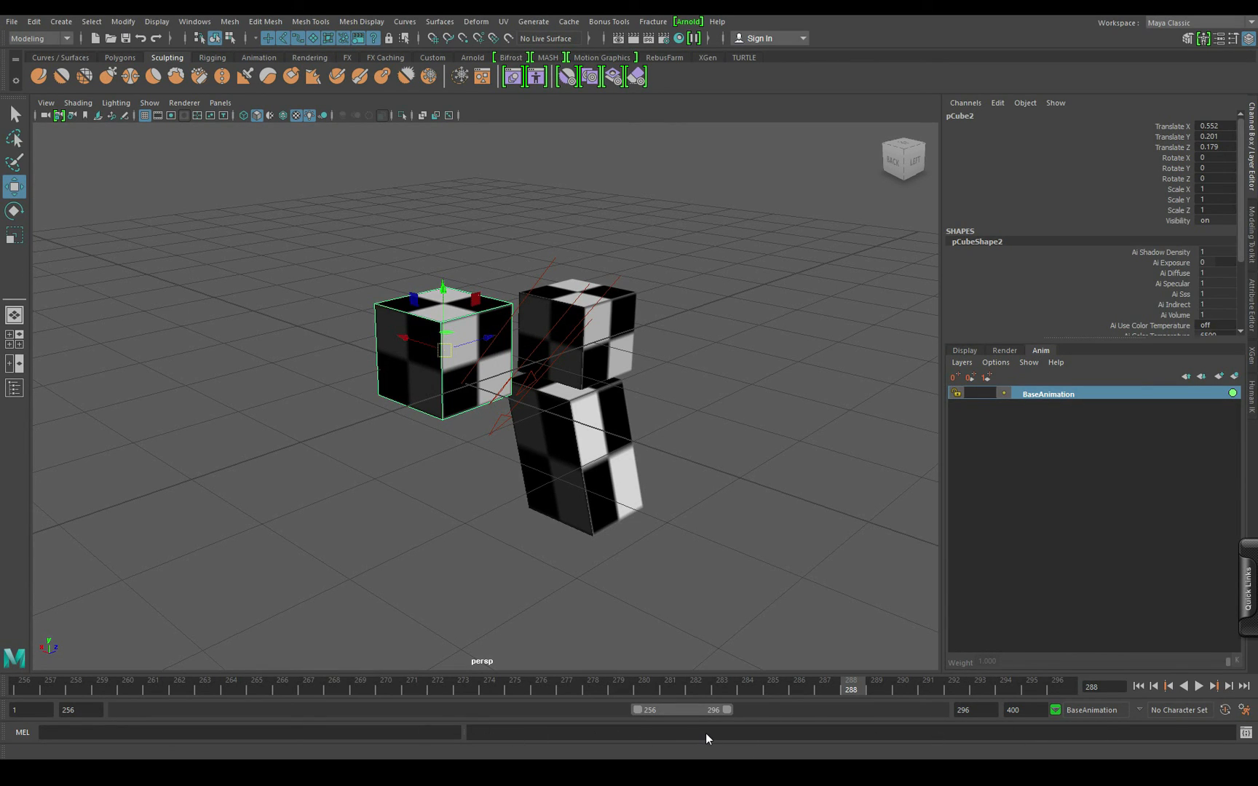
# Step: Set the playback range to frames 13 to 126 and choose BaseAnimation as the active animation layer
pyautogui.moveTo(722, 708); pyautogui.dragTo(848, 710)
pyautogui.moveTo(645, 710); pyautogui.dragTo(122, 737)
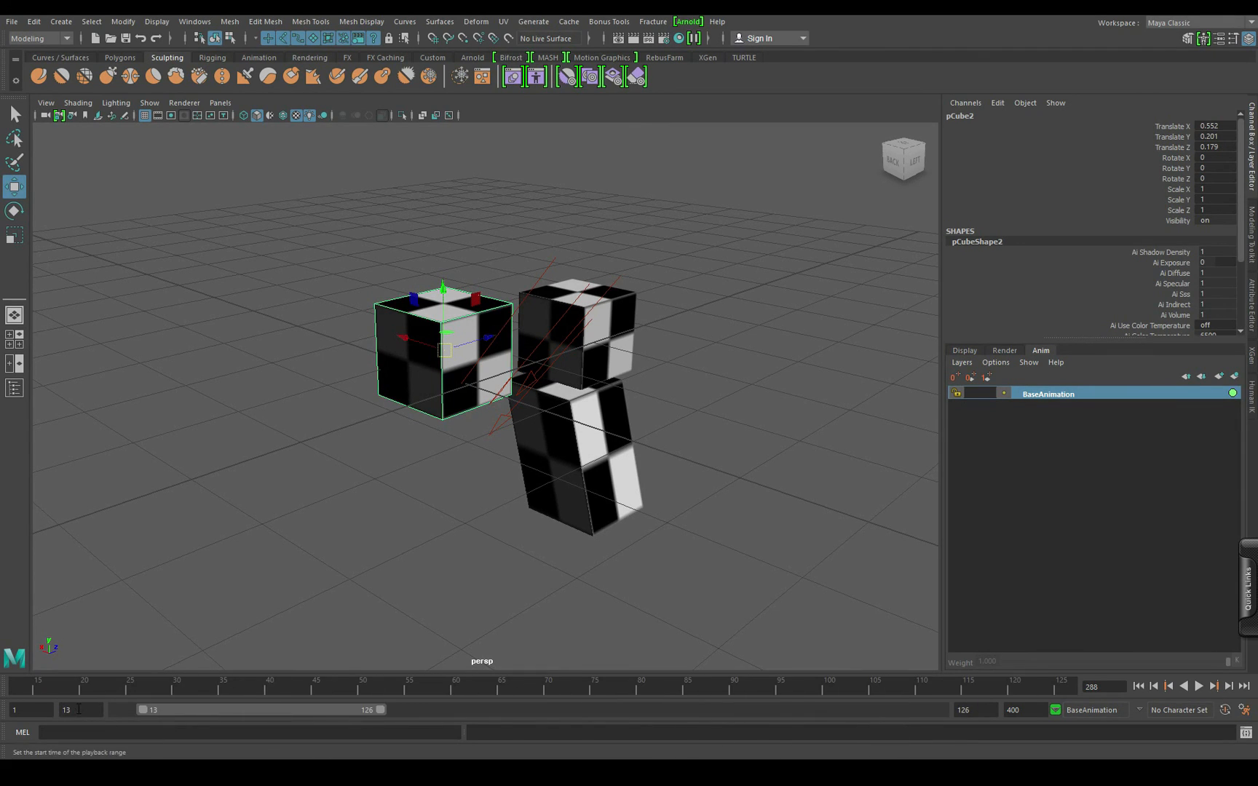
pyautogui.click(1015, 709)
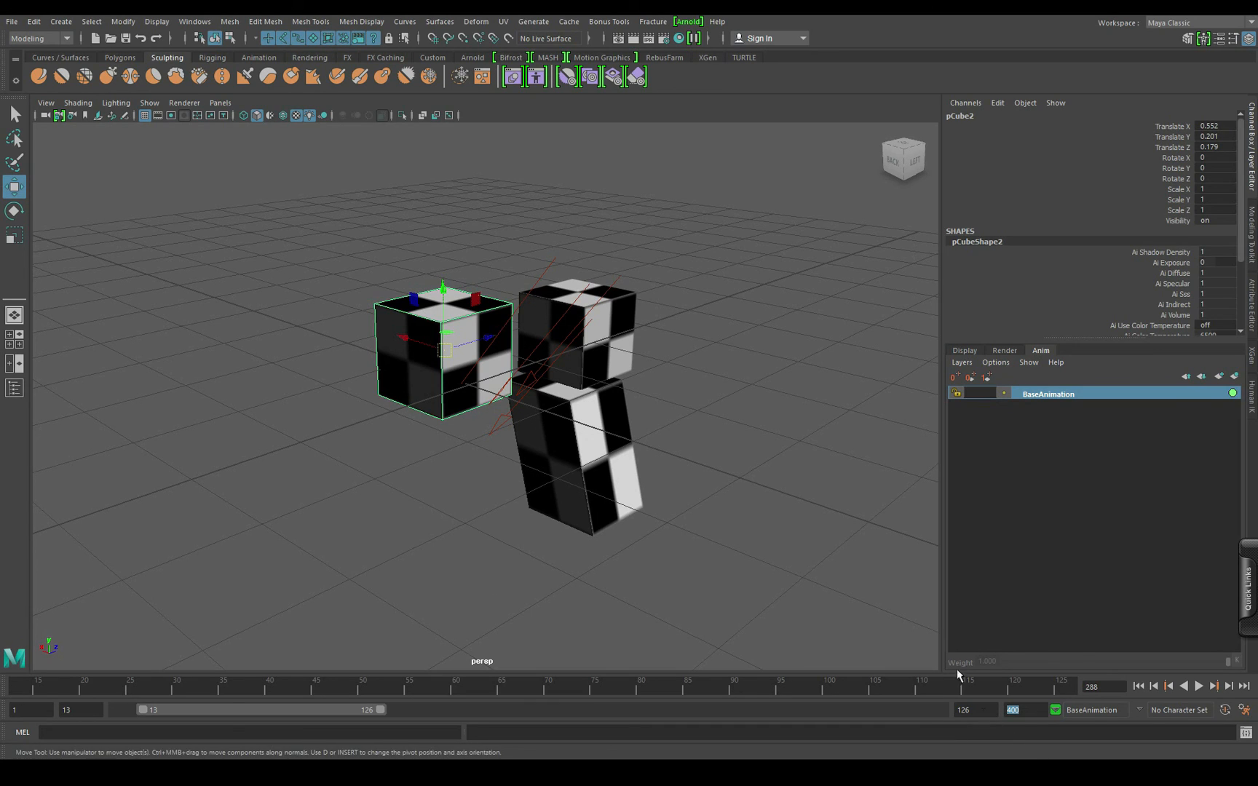
pyautogui.click(1057, 710)
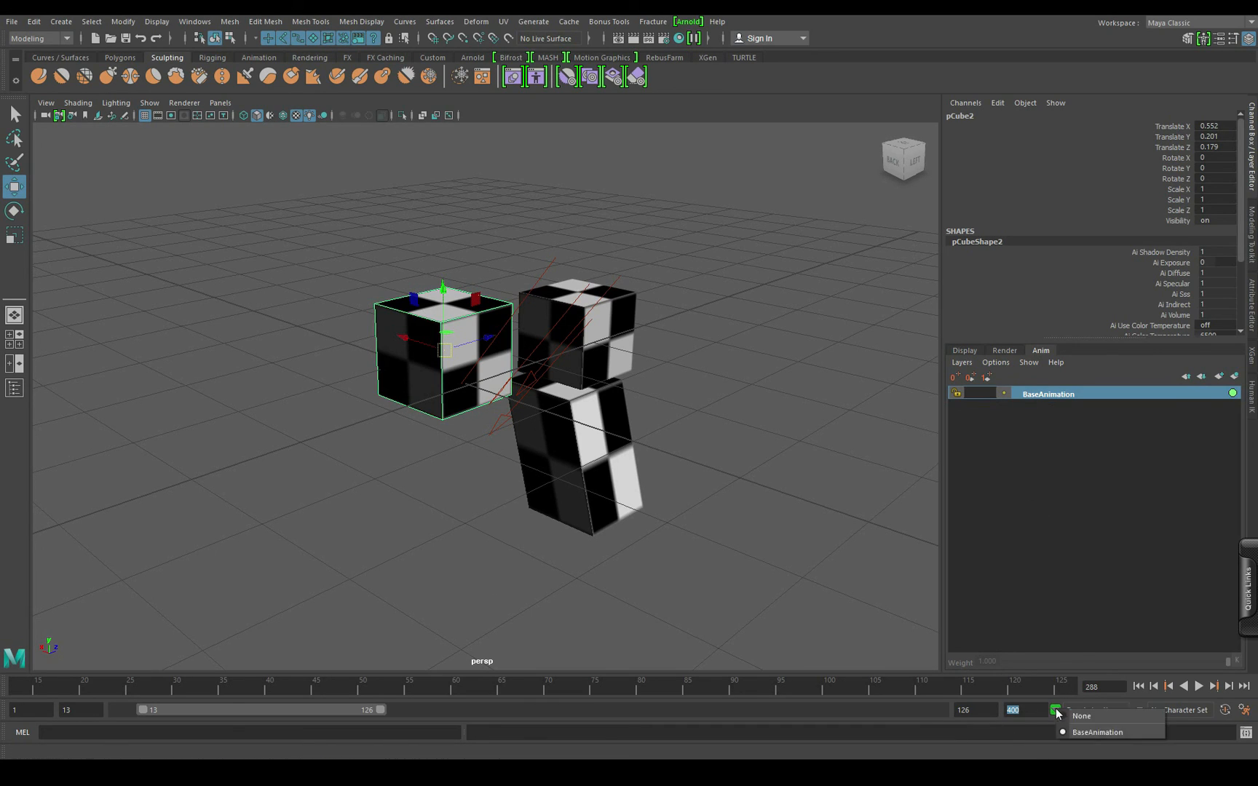
pyautogui.click(1095, 733)
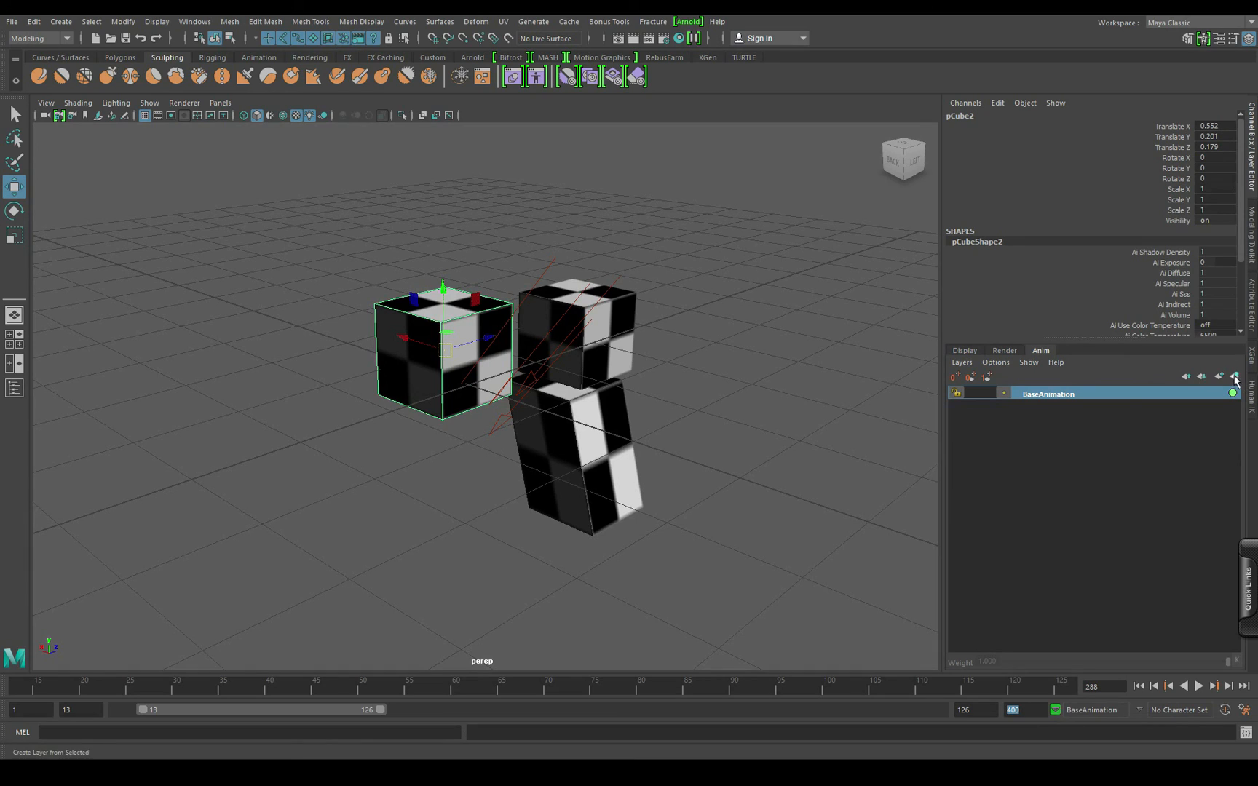
# Step: Create an animation layer from pCube2, activate it, and switch back to BaseAnimation as the active layer
pyautogui.click(1234, 375)
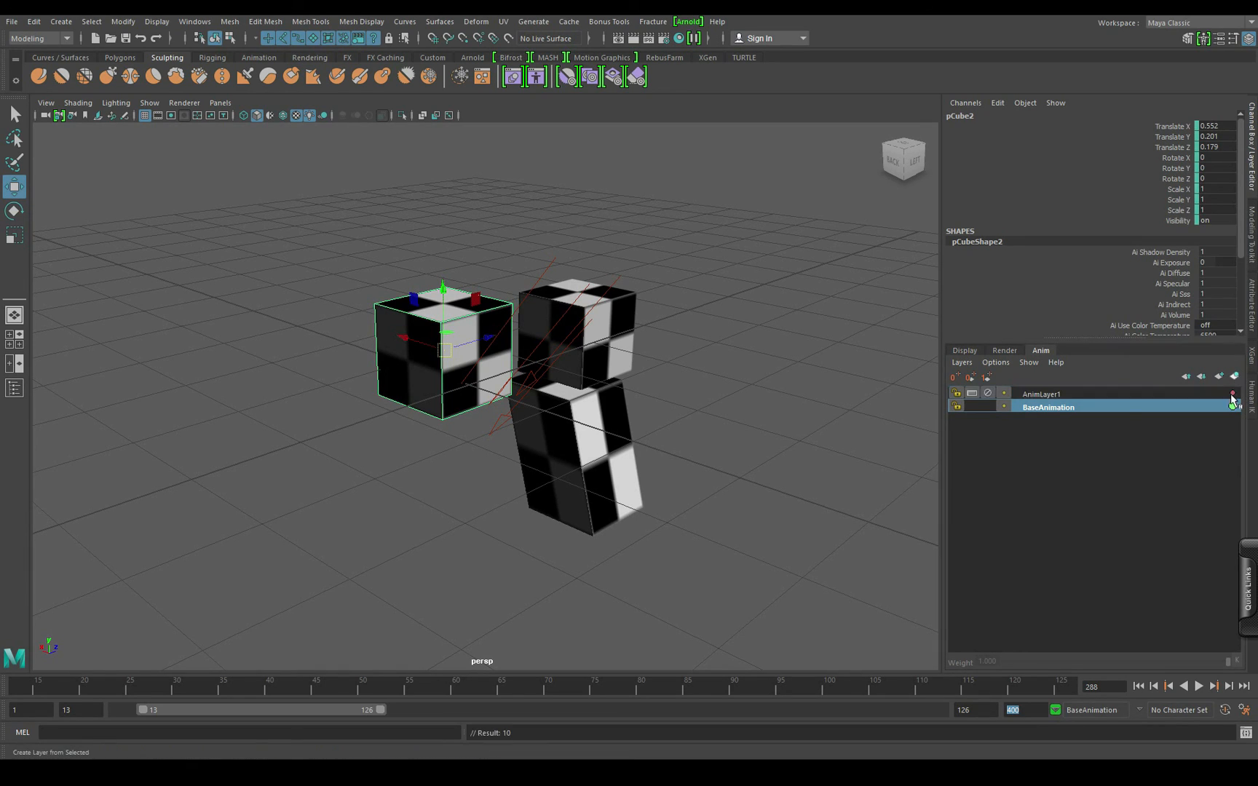
pyautogui.click(1055, 710)
pyautogui.click(1091, 743)
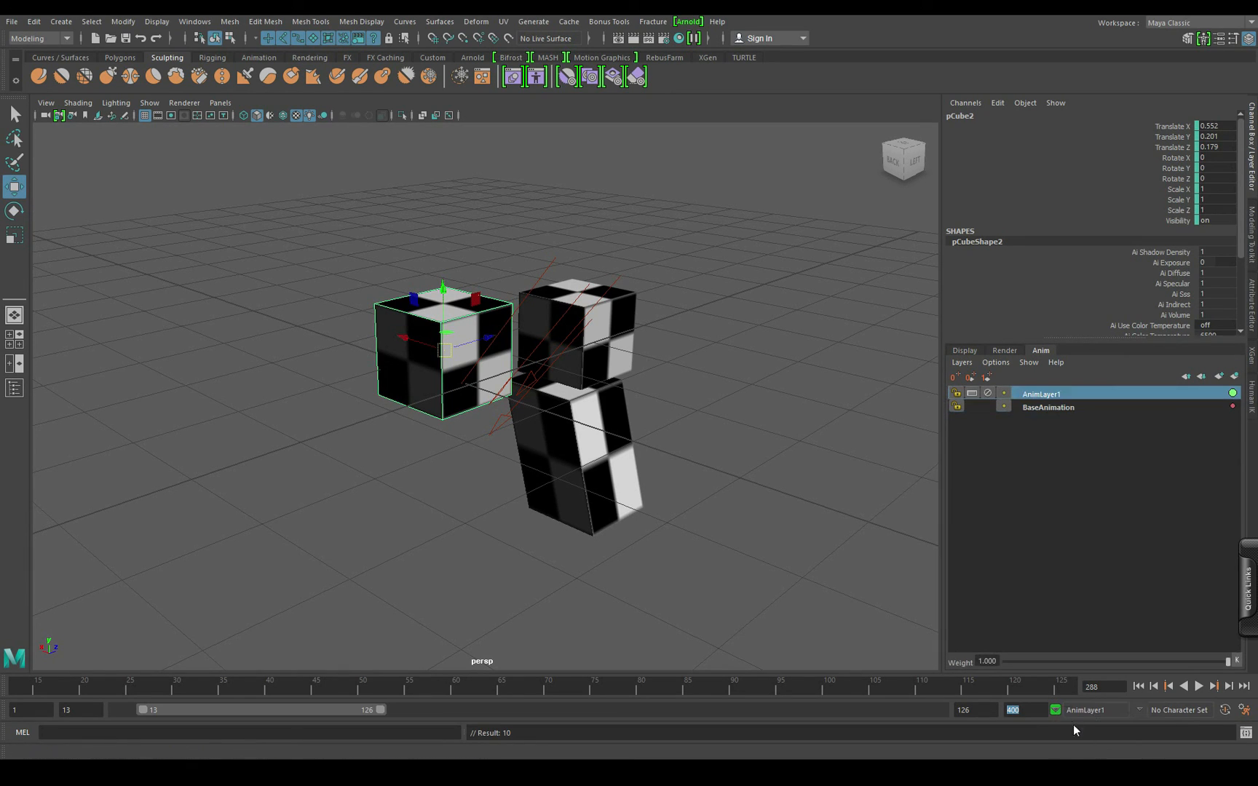
pyautogui.click(1056, 710)
pyautogui.click(1097, 733)
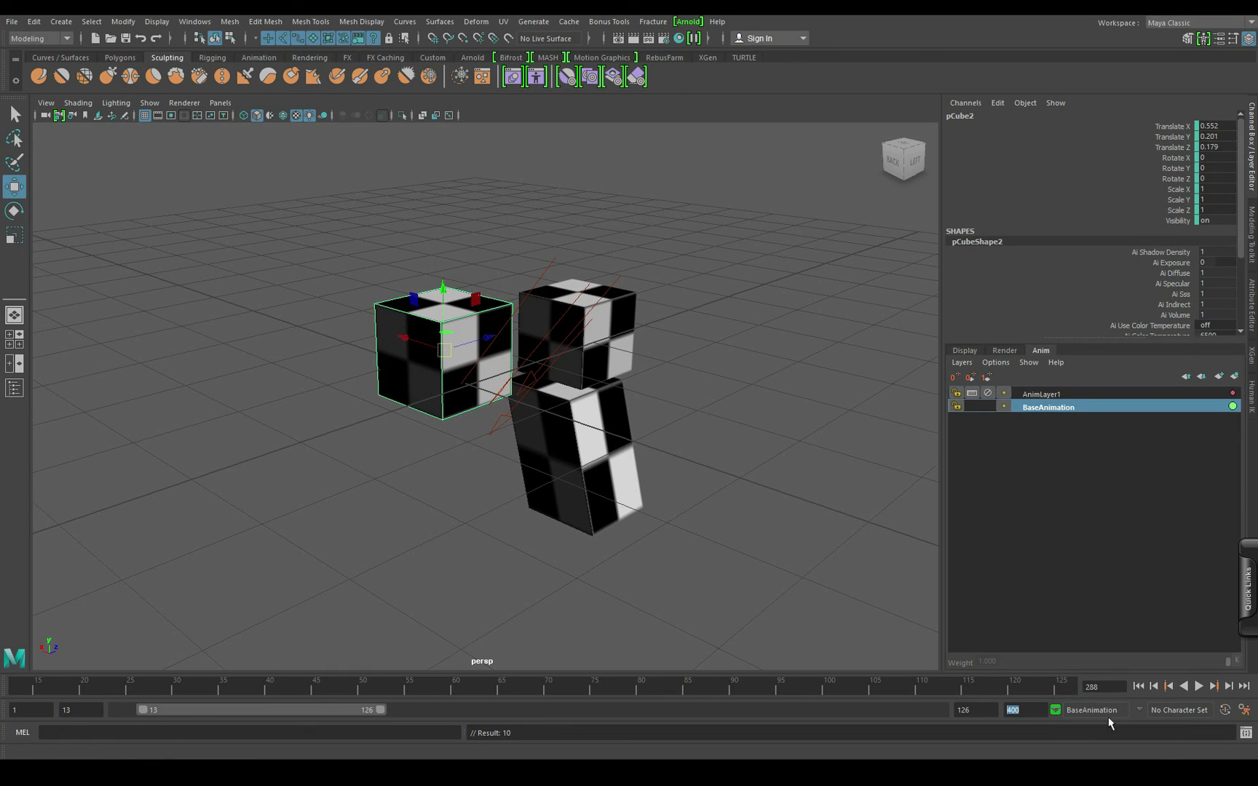